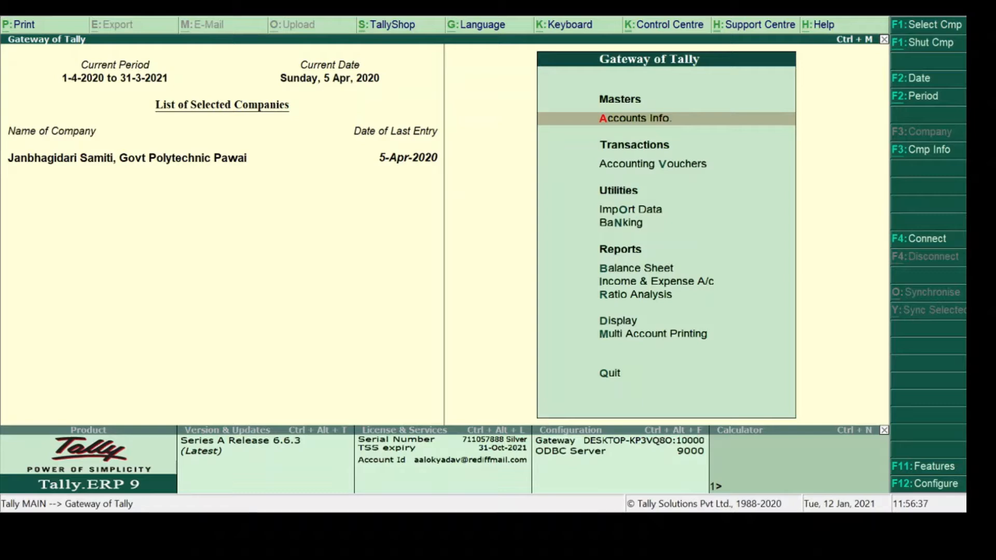
Enable single entry mode for payment, receipt and contra vouchers in the accounting voucher configuration.
key(Down)
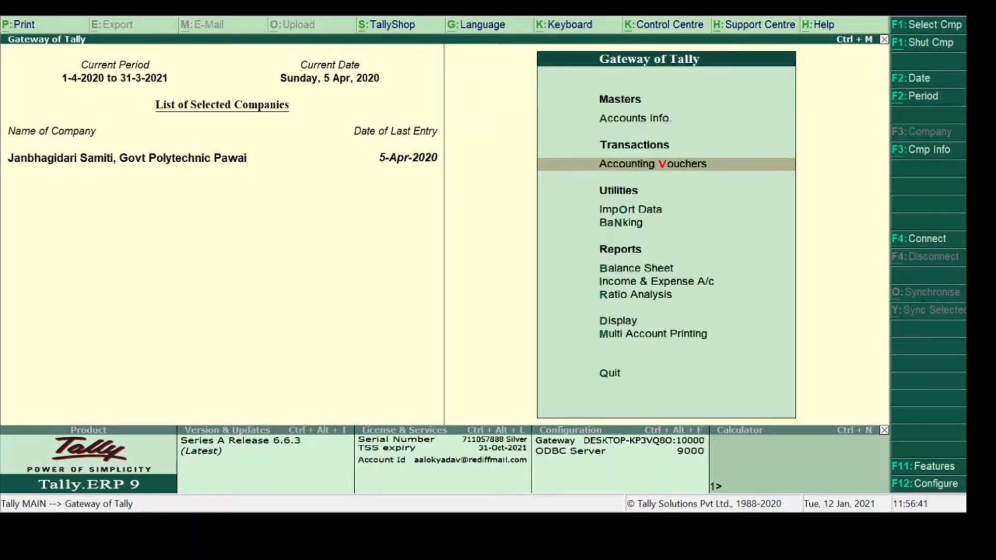
key(Return)
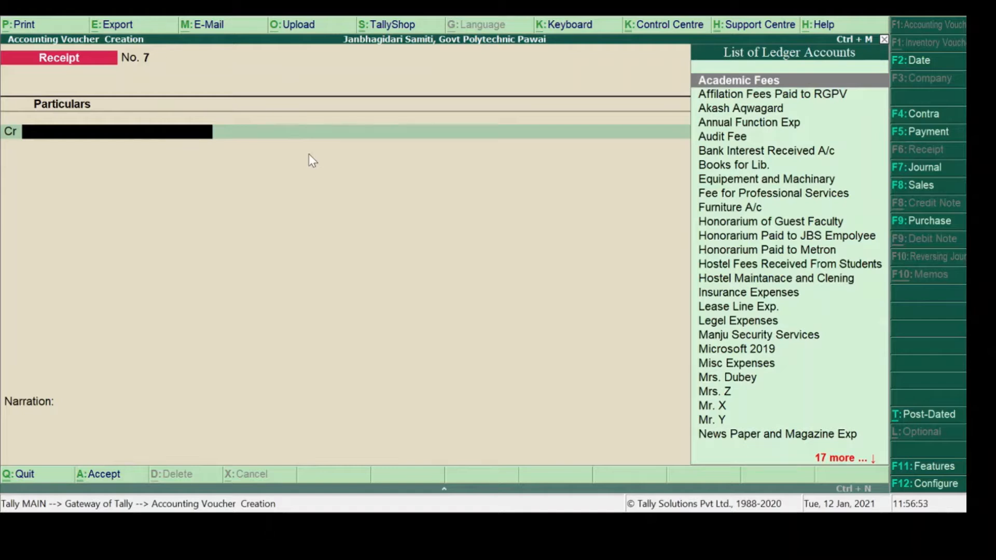
click(934, 484)
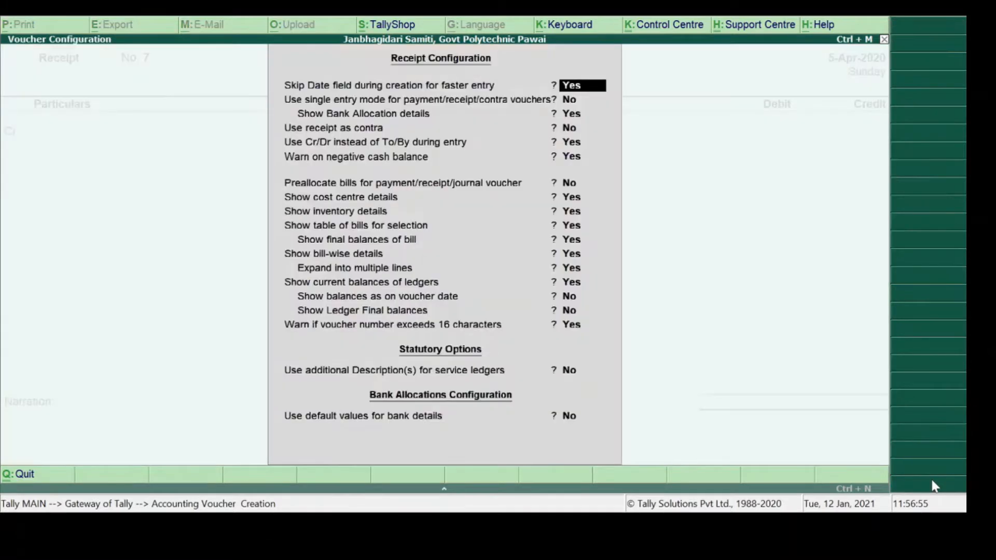
key(Return)
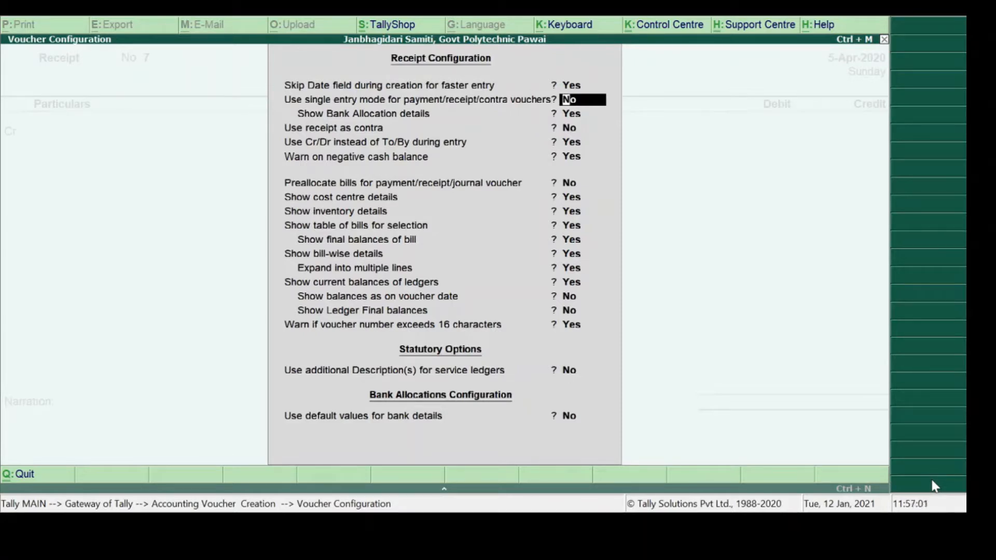
text(y)
key(Return)
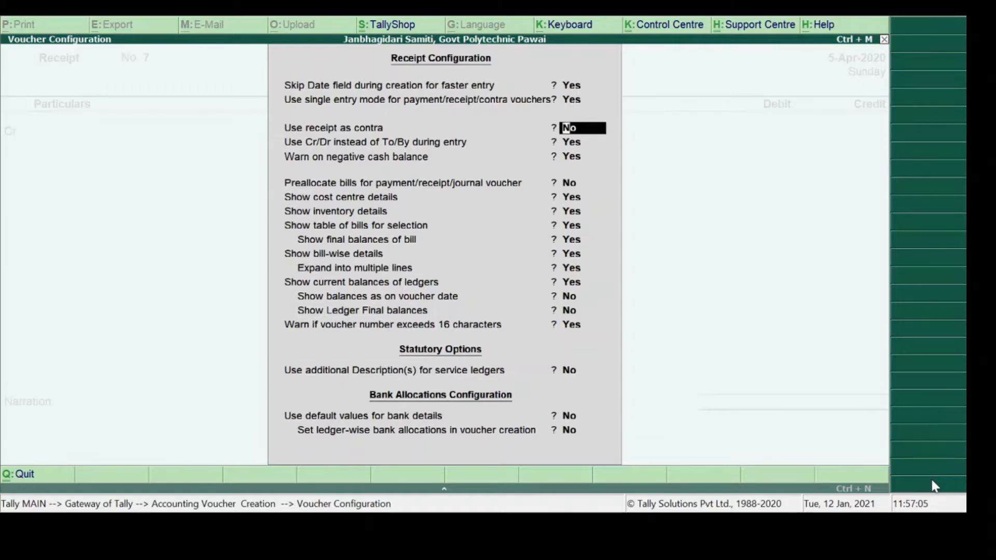
key(ctrl+a)
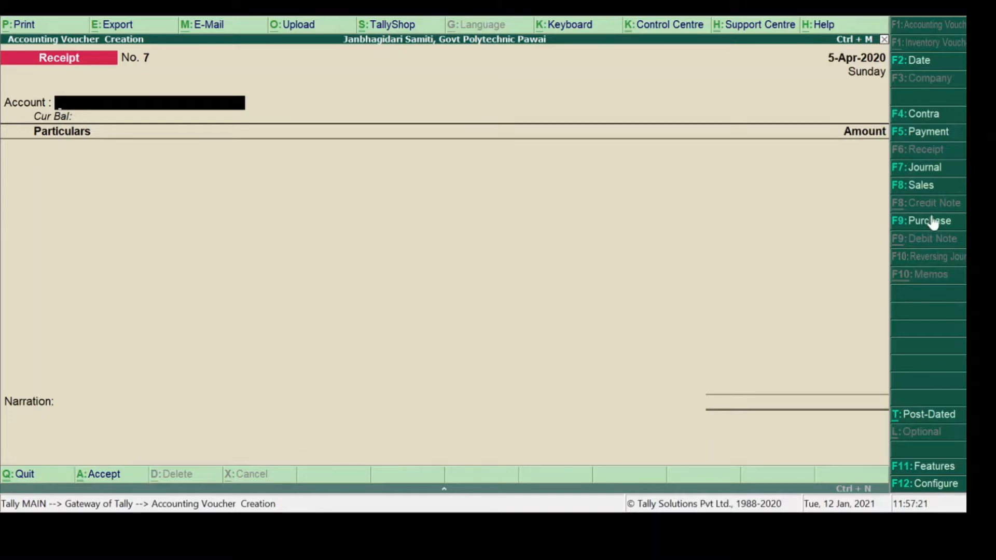
Start a journal voucher, debit Repairing and Maintanance of Equipement with 19400, and begin a credit line.
click(916, 169)
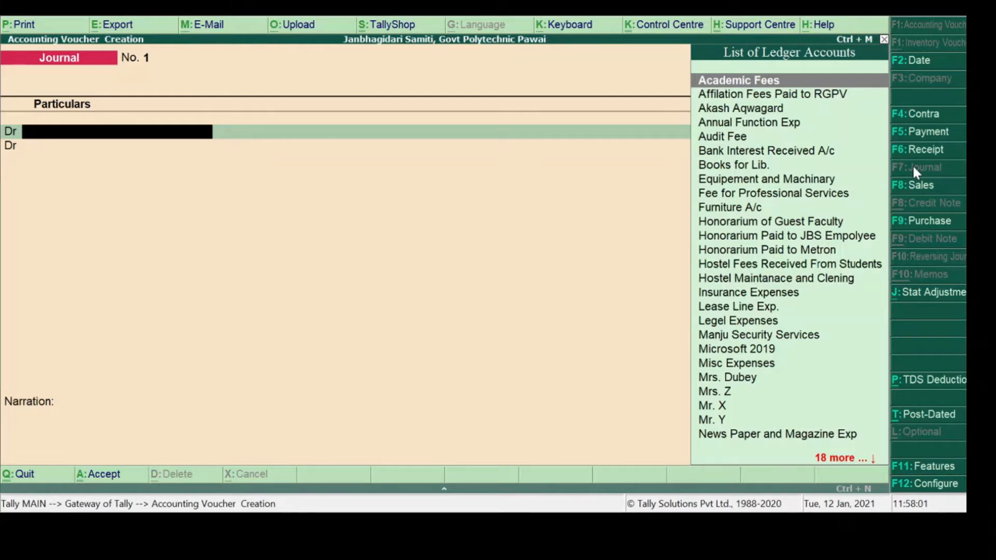
text(R)
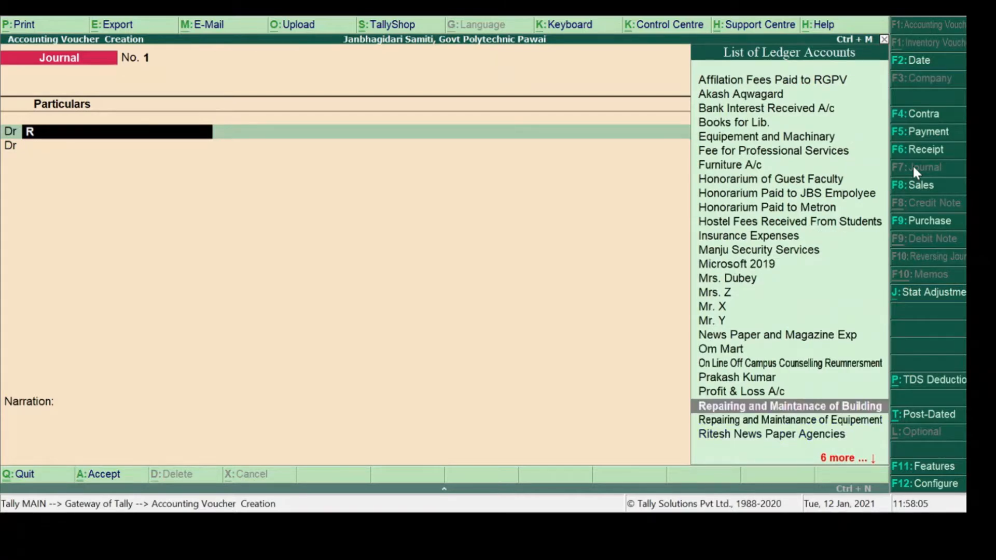
key(Down)
key(Return)
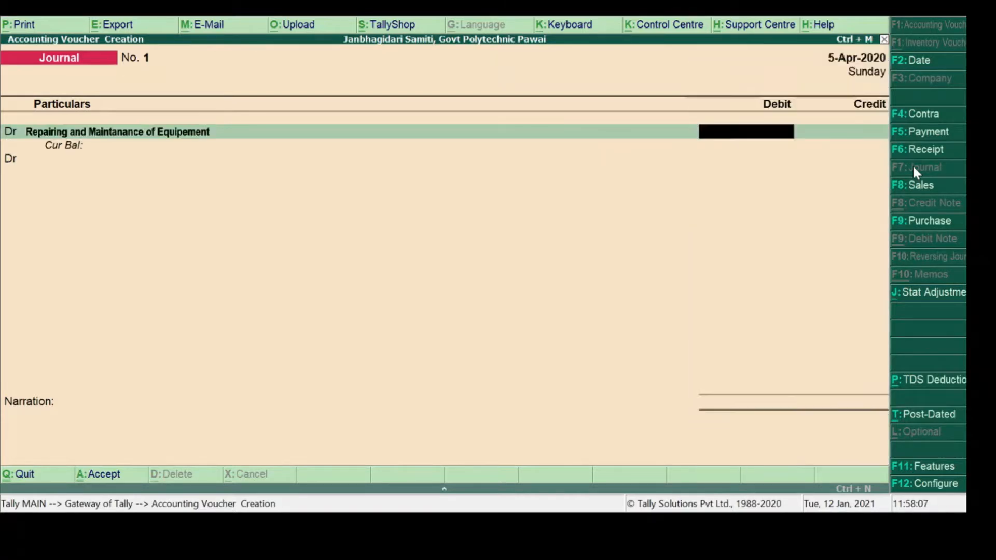
text(19400)
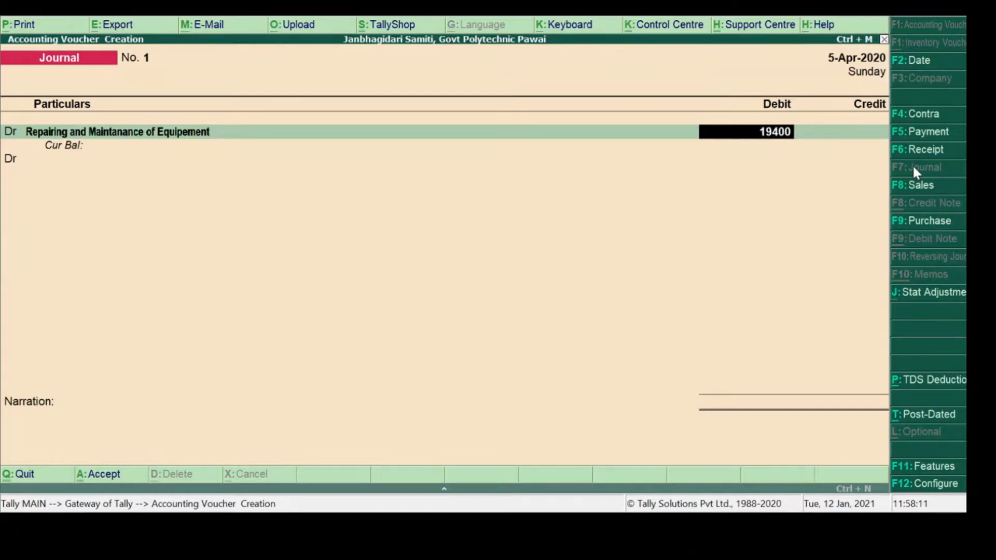
key(Return)
text(c)
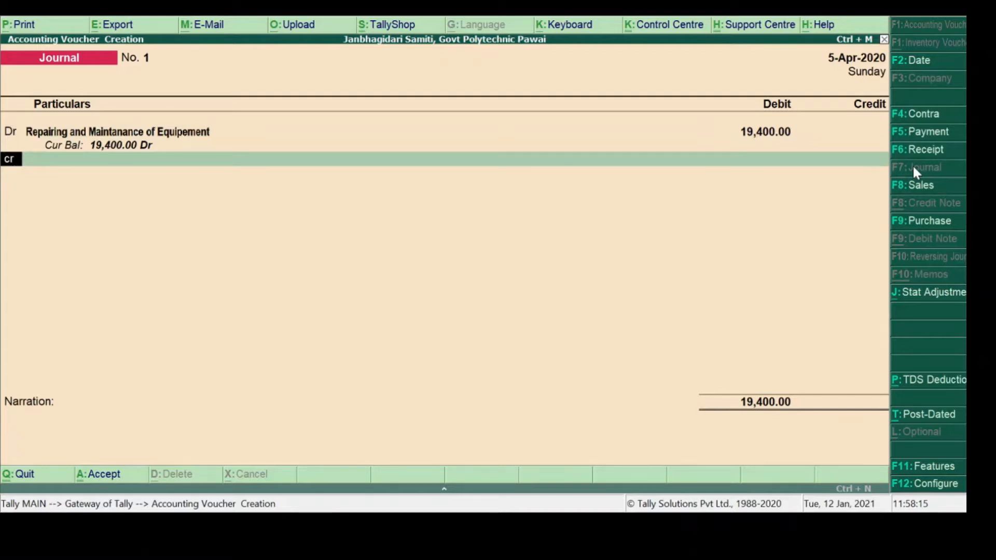
key(Return)
text(ni)
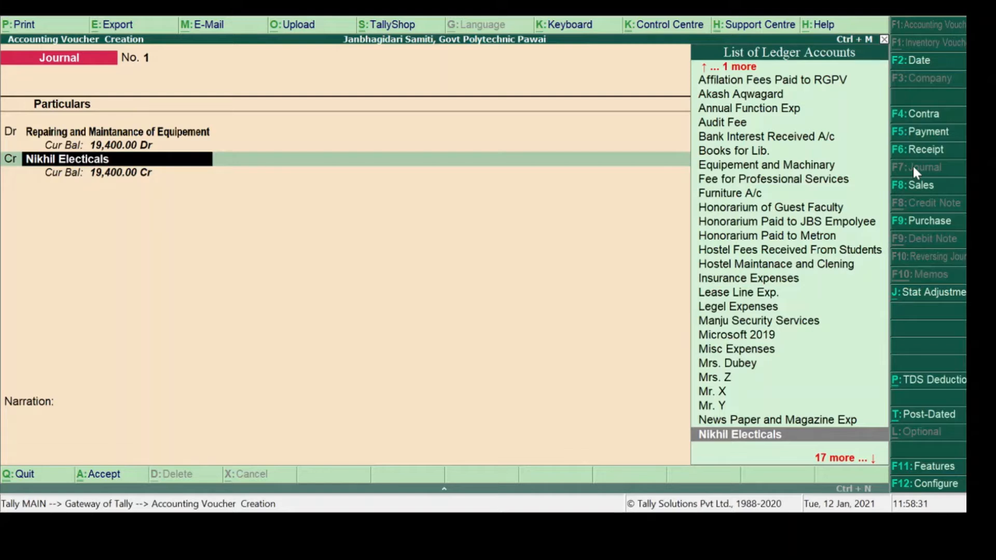
key(Down)
key(Down)
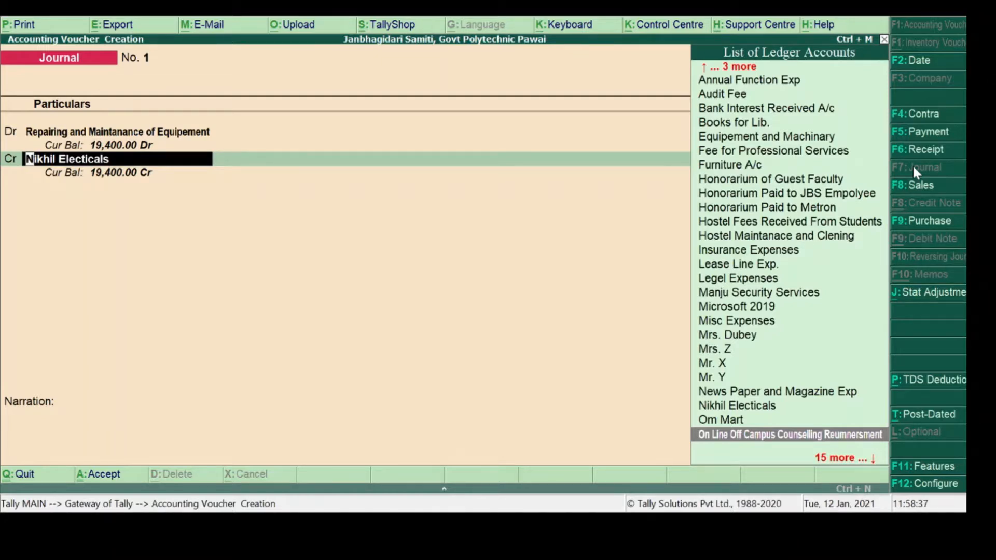
Create the ledger Computer Gellery under Sundry Creditors for the journal's credit line.
key(alt+c)
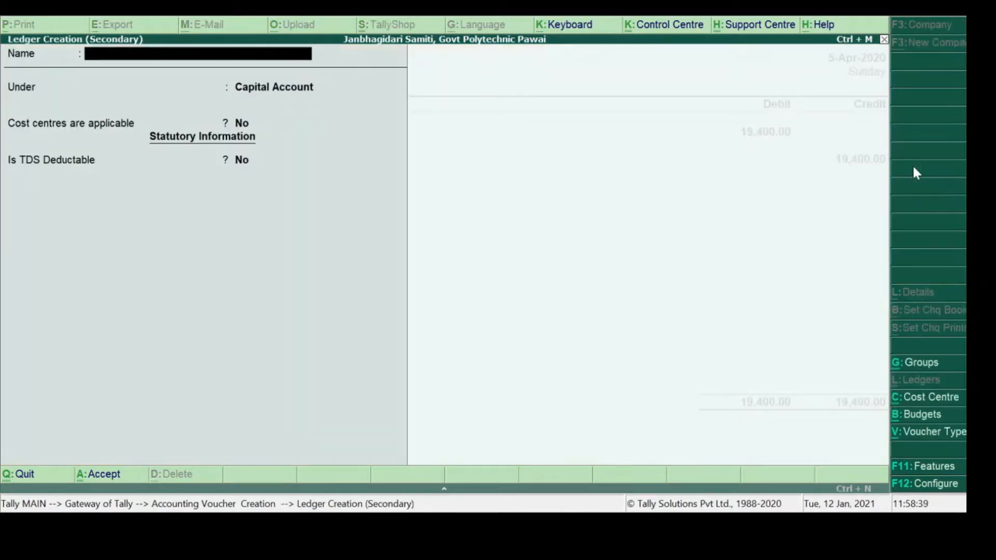
text(Compu)
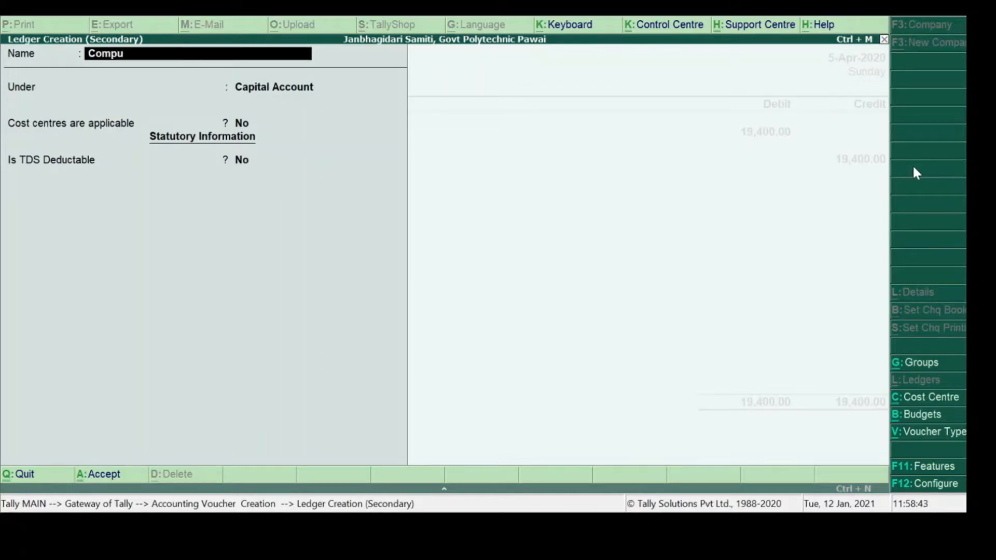
text(ter Gellery)
key(Return)
text(Su)
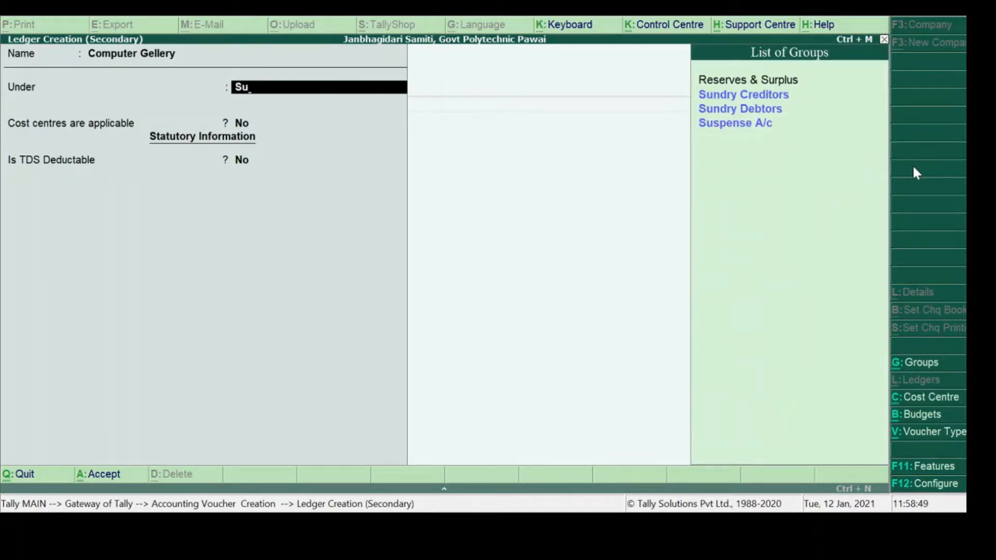
key(Down)
key(Return)
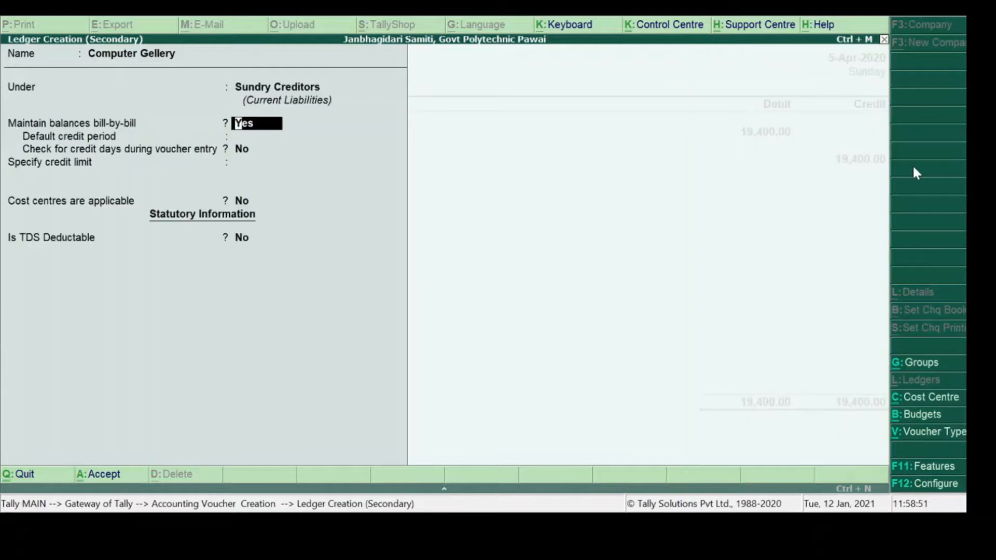
key(ctrl+a)
key(Return)
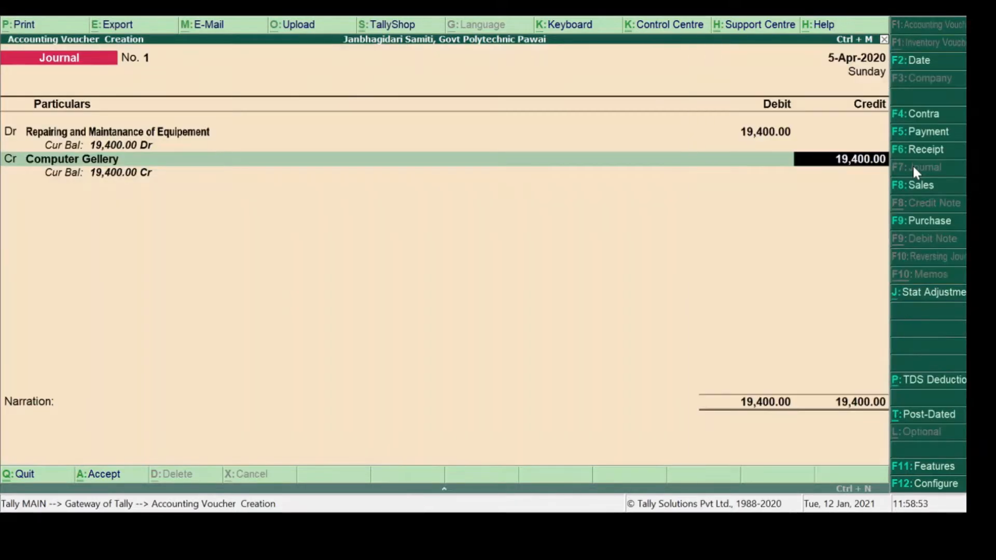
Accept the credit to Computer Gellery and record its full amount as New Ref 3214 in the bill-wise details.
key(Return)
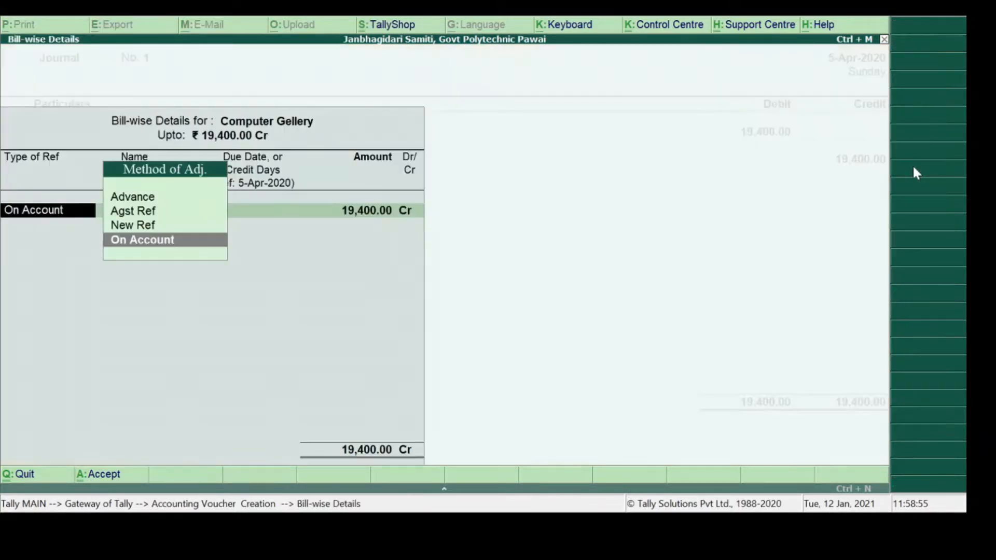
key(Up)
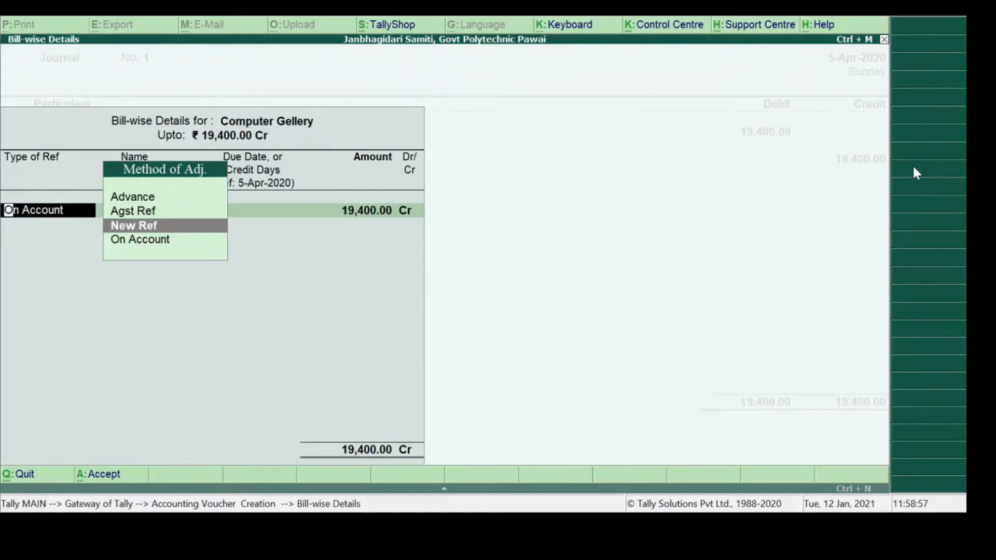
key(Return)
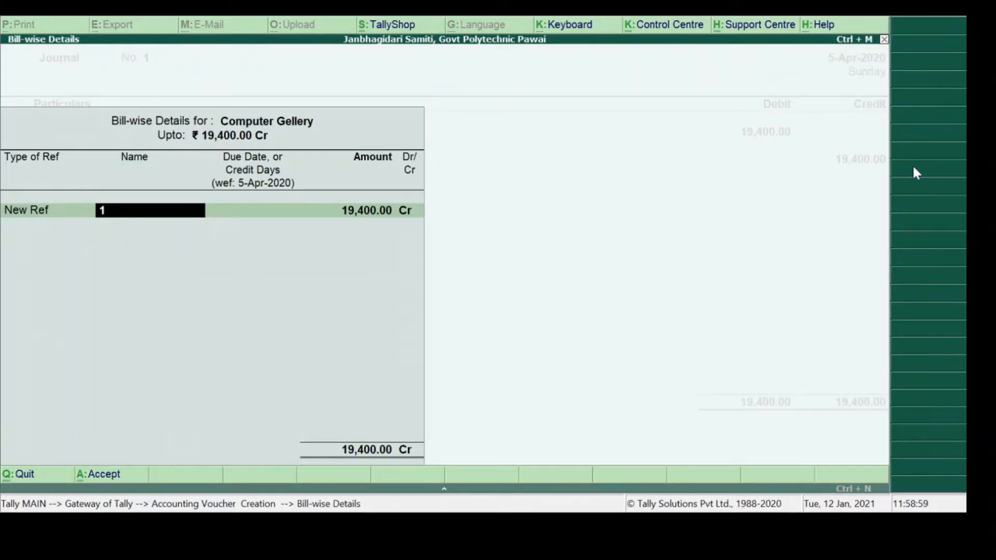
text(3214)
key(Return)
key(Return)
key(Return)
key(Return)
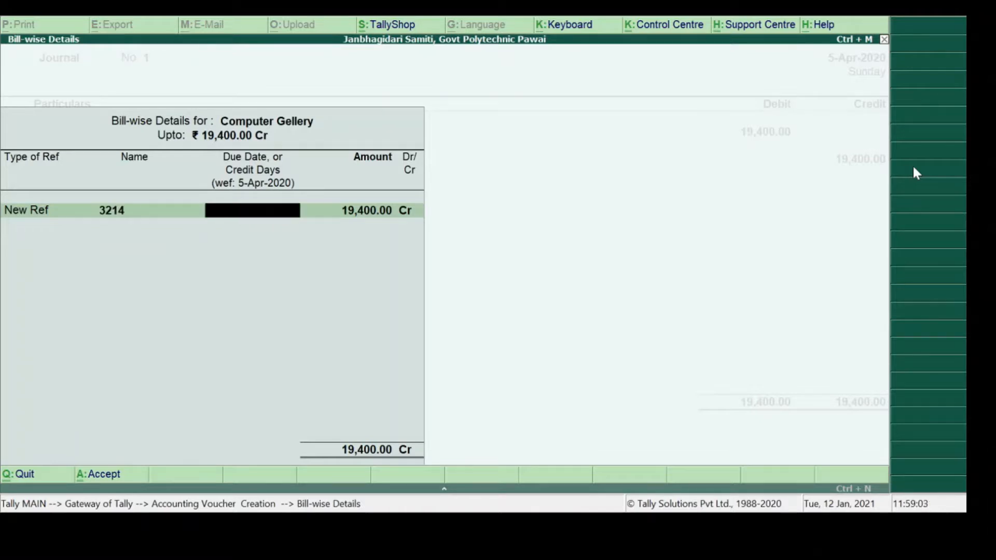
Enter the narration "Being repairning of Computer in the Lab 3 vide Proposal of HOD CSE" and save the journal voucher.
text(Being)
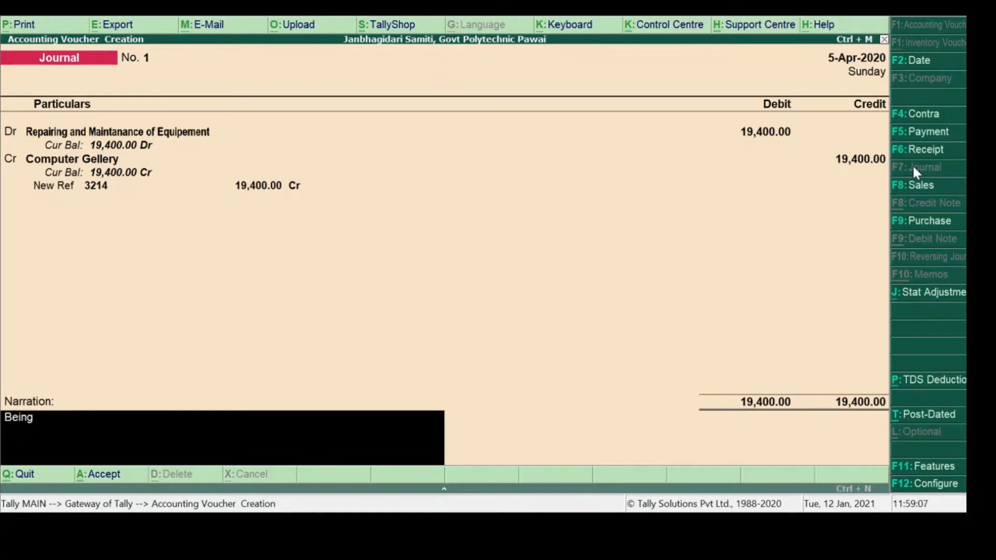
text( repairning of)
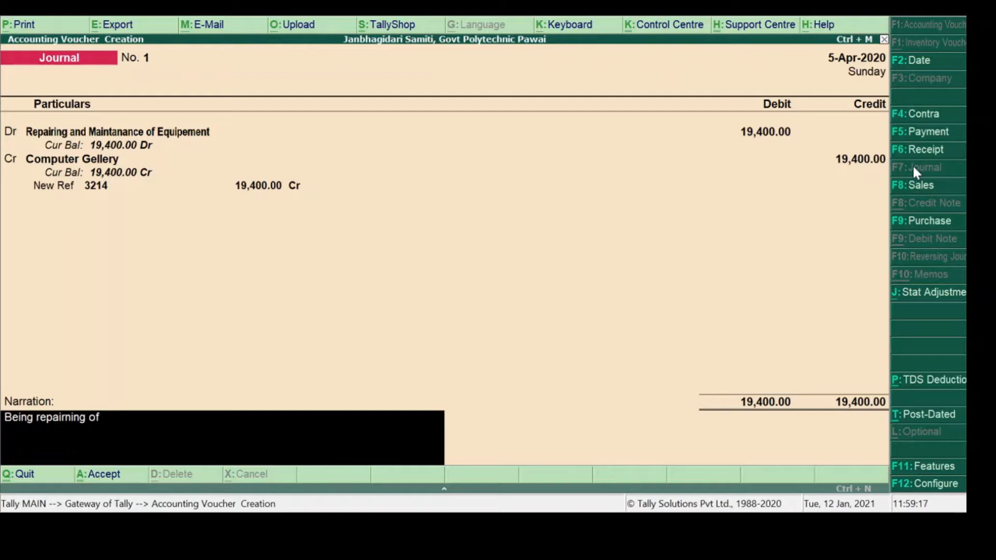
text( Computer in)
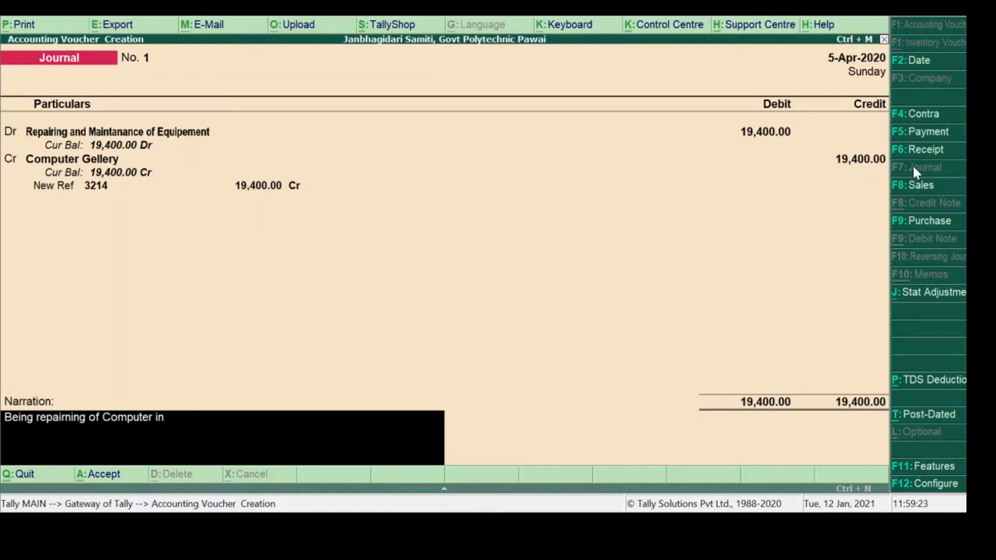
text( the Lab 3 vide Pro)
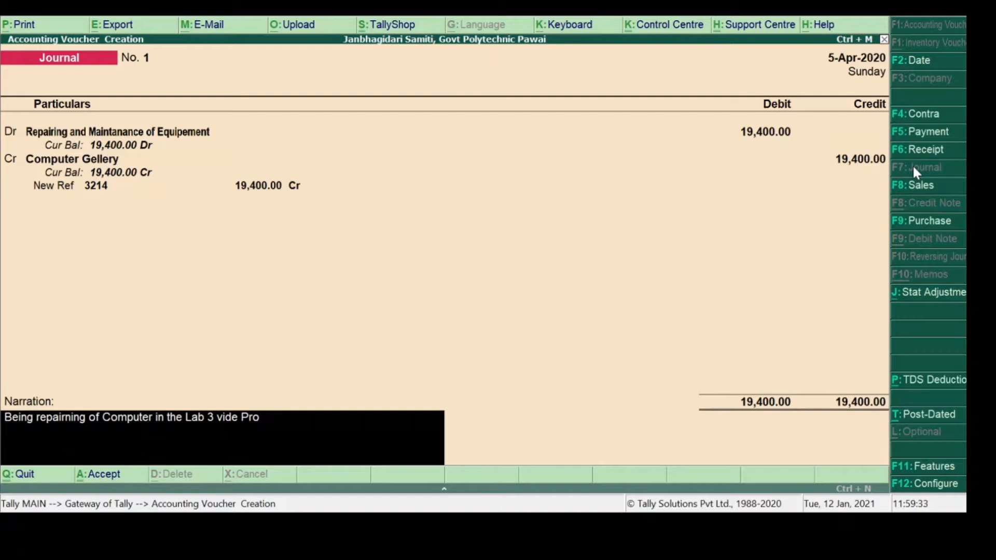
text(posal of HOD CSE)
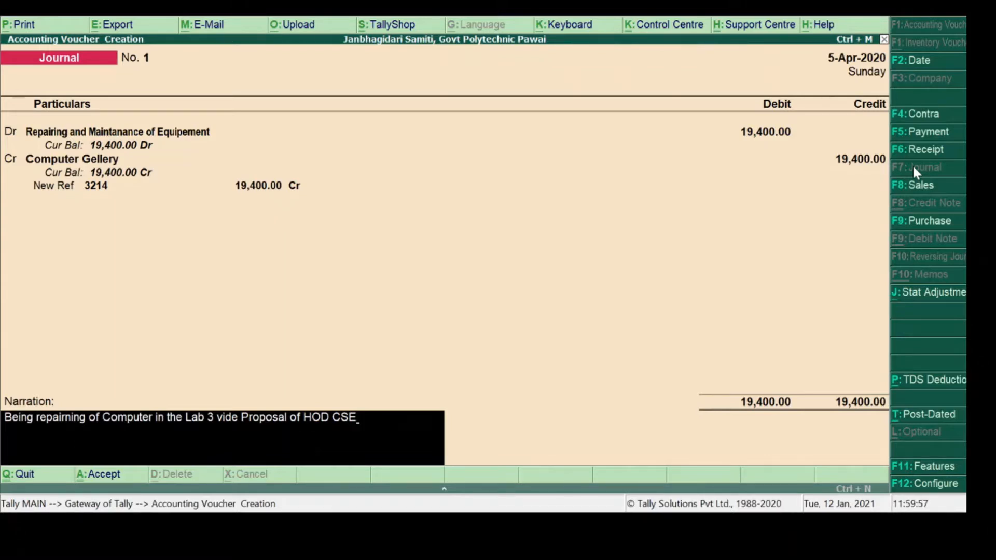
key(Return)
key(Return)
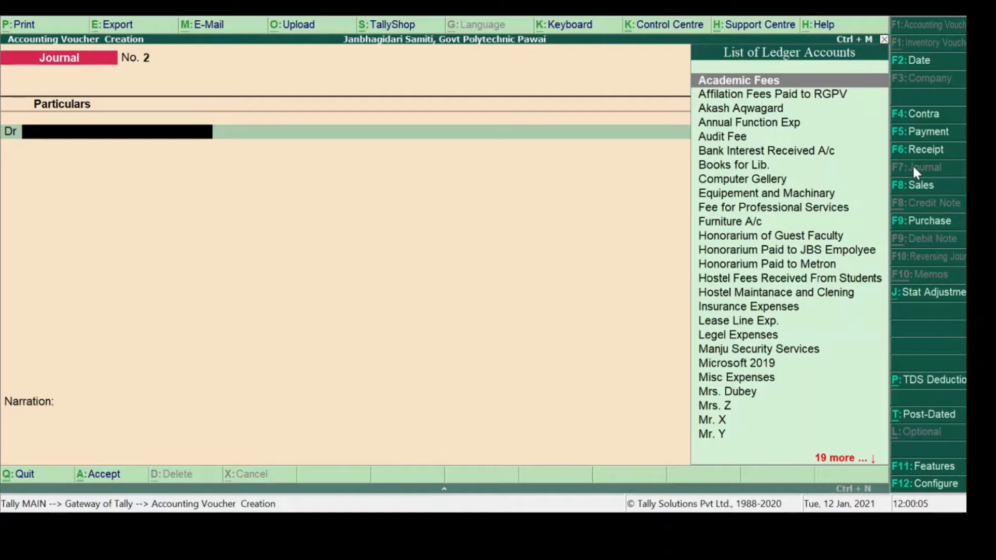
Start a payment voucher from Bank of India to Computer Gellery for 19400.
click(926, 134)
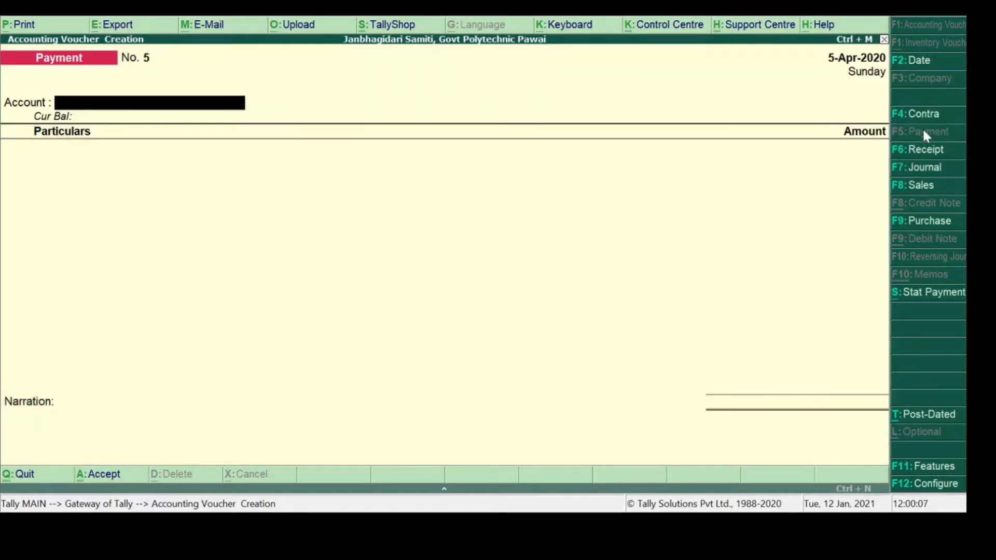
text(b)
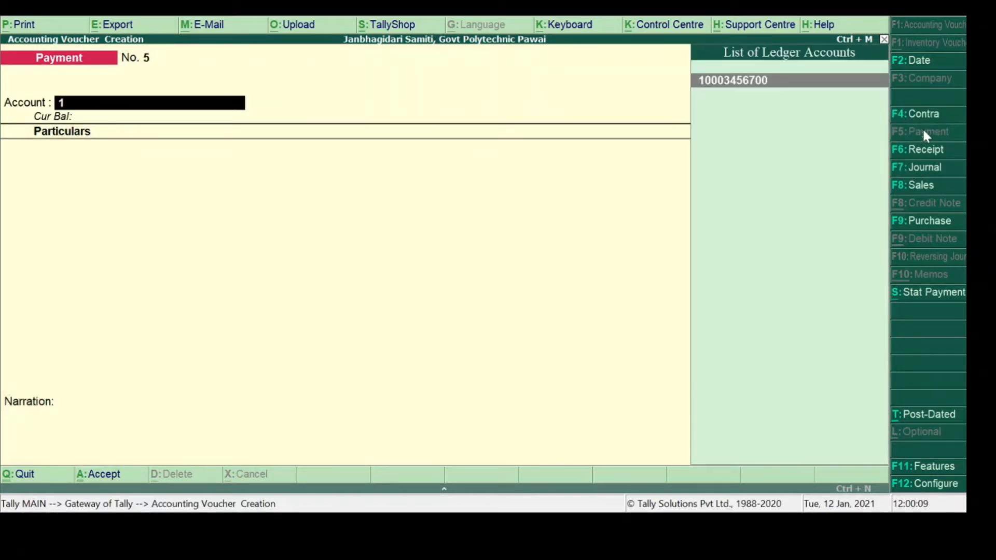
key(Return)
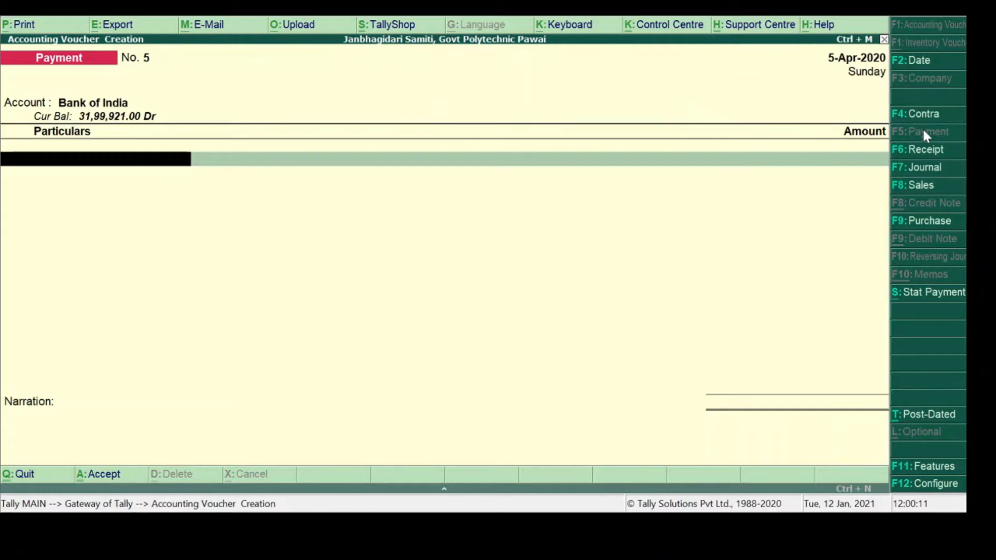
text(Co)
key(Return)
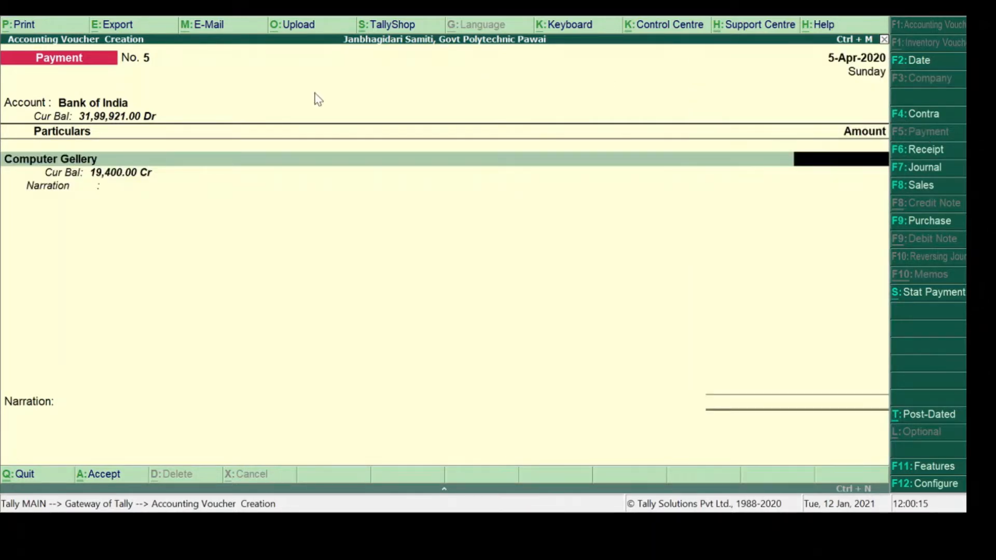
text(19400)
key(Return)
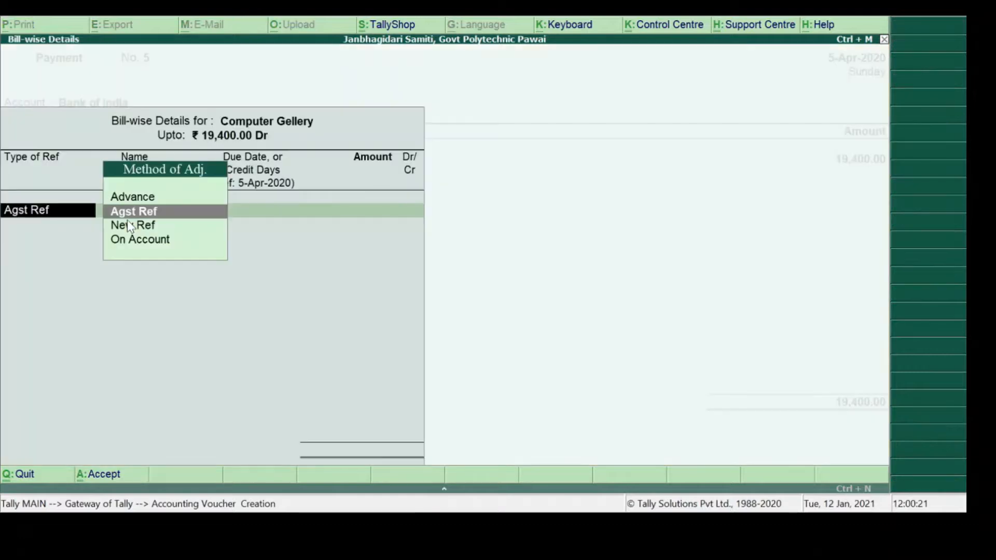
Settle the full Computer Gellery payment as Agst Ref against pending bill 3214 and proceed to the Bank of India cheque allocation.
key(Return)
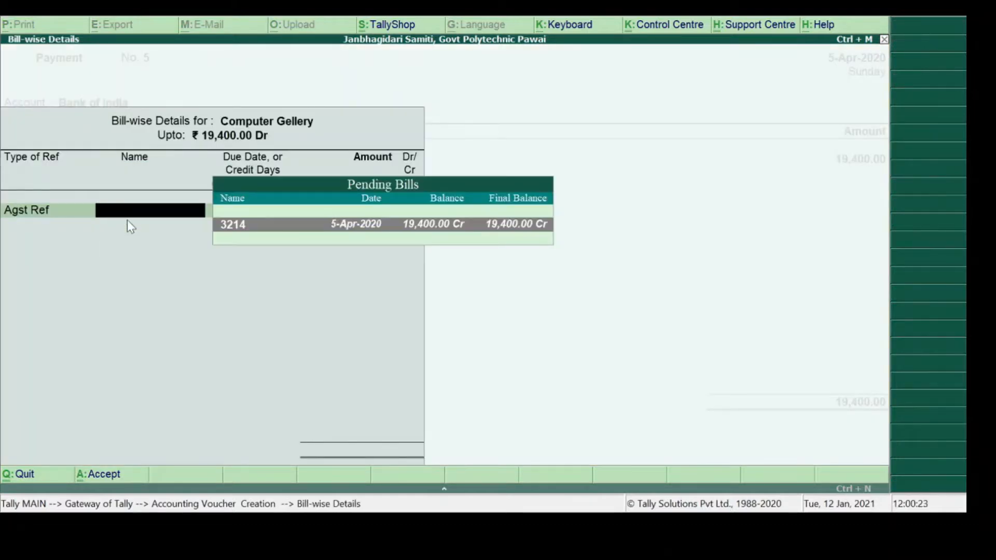
key(Return)
key(Return)
key(Return)
key(Return)
key(Return)
key(Return)
key(Return)
key(Return)
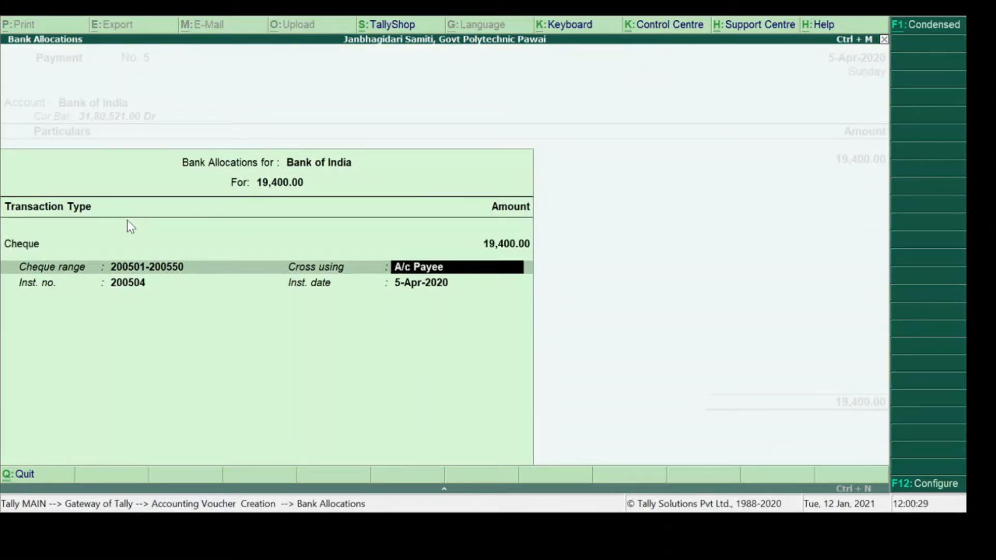
key(BackSpace)
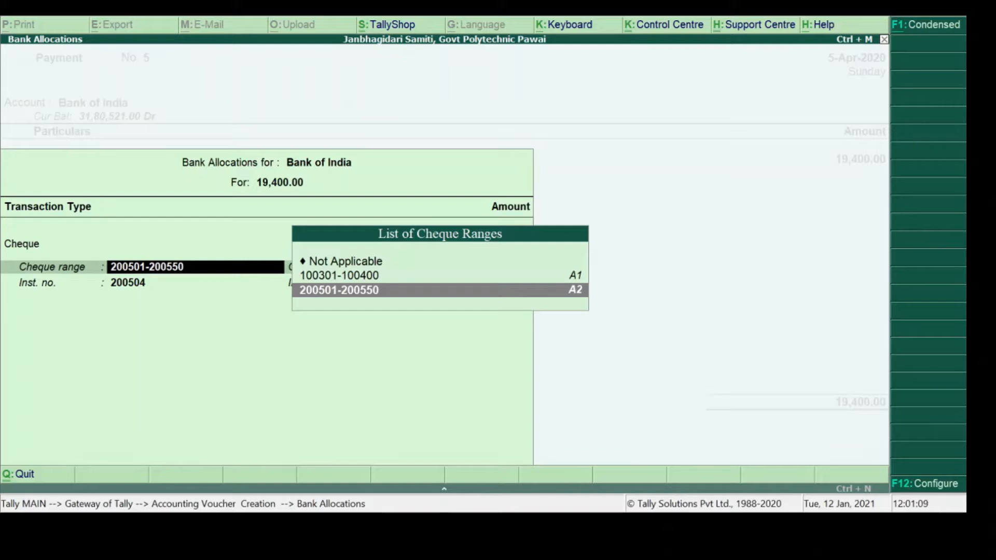
key(Up)
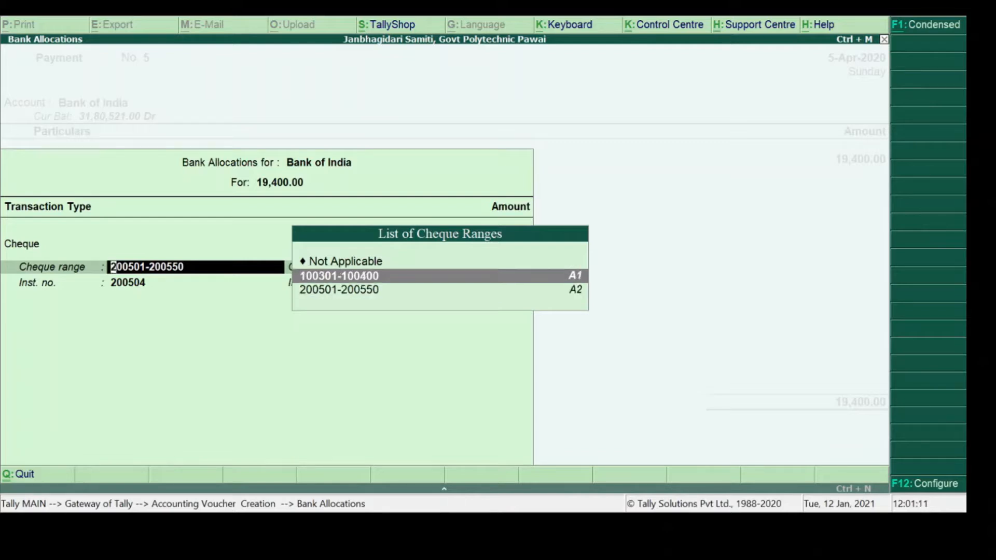
key(Return)
key(Return)
key(Return)
key(Return)
Enter the narration "Being payment done agst bill No. 3214 dated 5-4-2021" and save the payment voucher.
text(Being)
text( paym)
text(rn)
key(BackSpace)
key(BackSpace)
text(e)
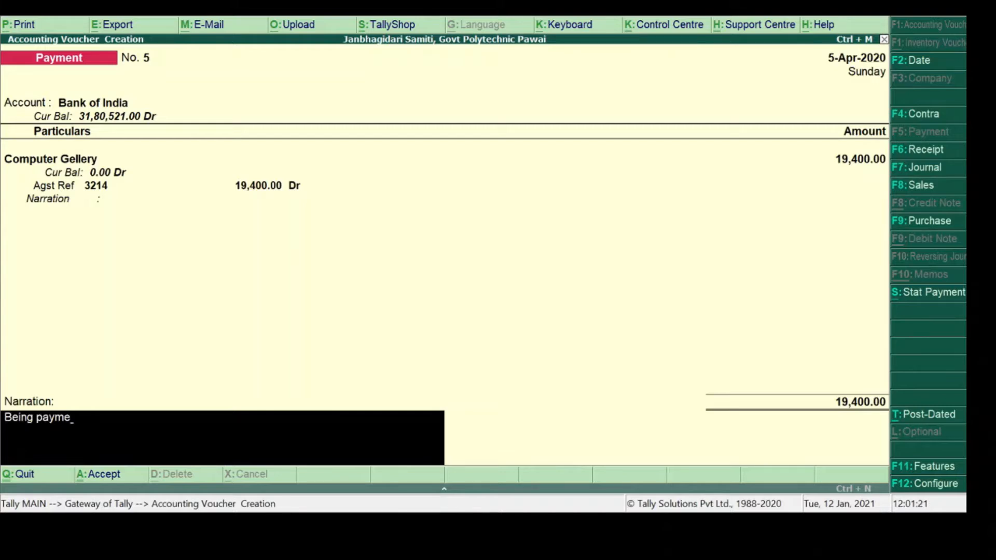
text(nt done agst bill No)
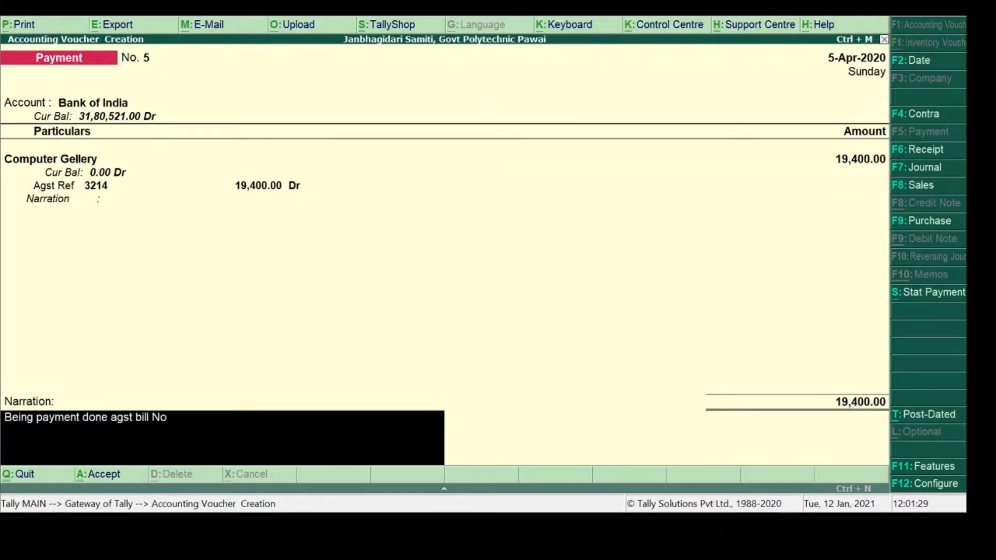
text(. 3214 dated 5-4-2021)
key(Return)
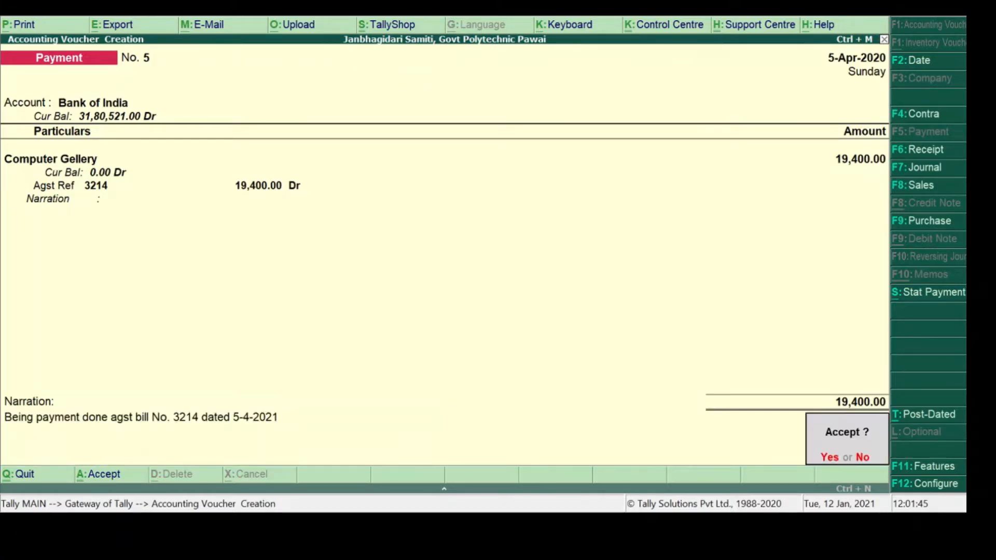
key(Return)
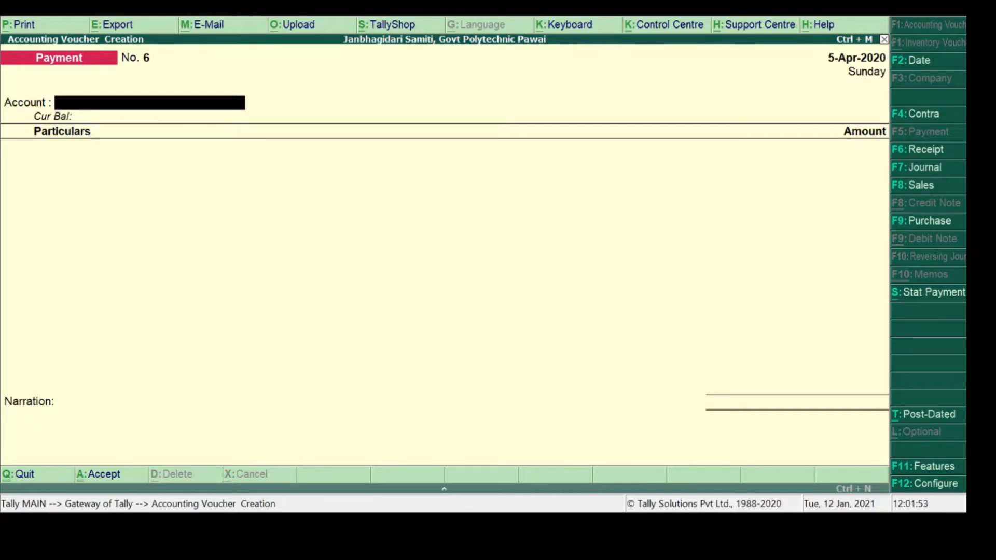
Set the voucher date to 1-May-2020 and switch to a journal voucher.
key(F2)
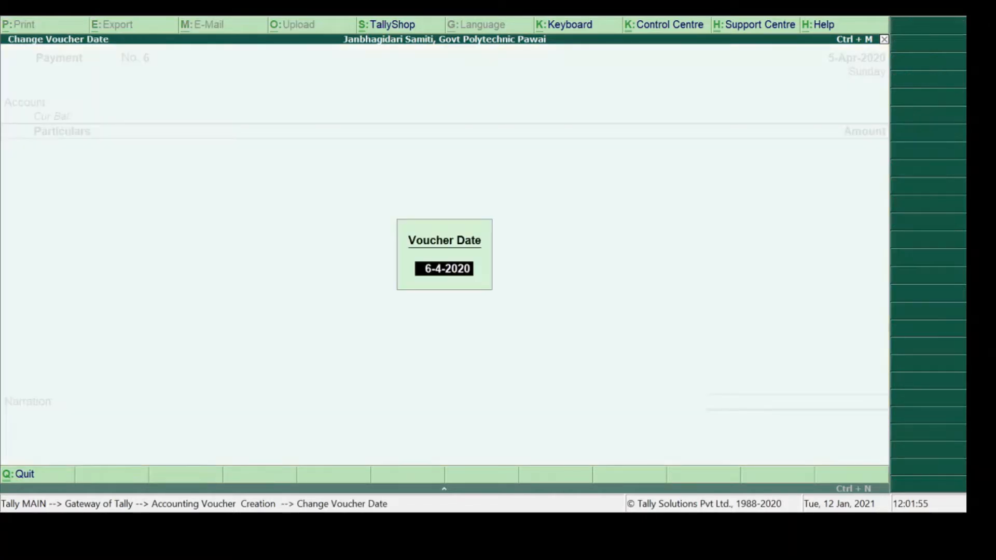
text(1-5)
key(Return)
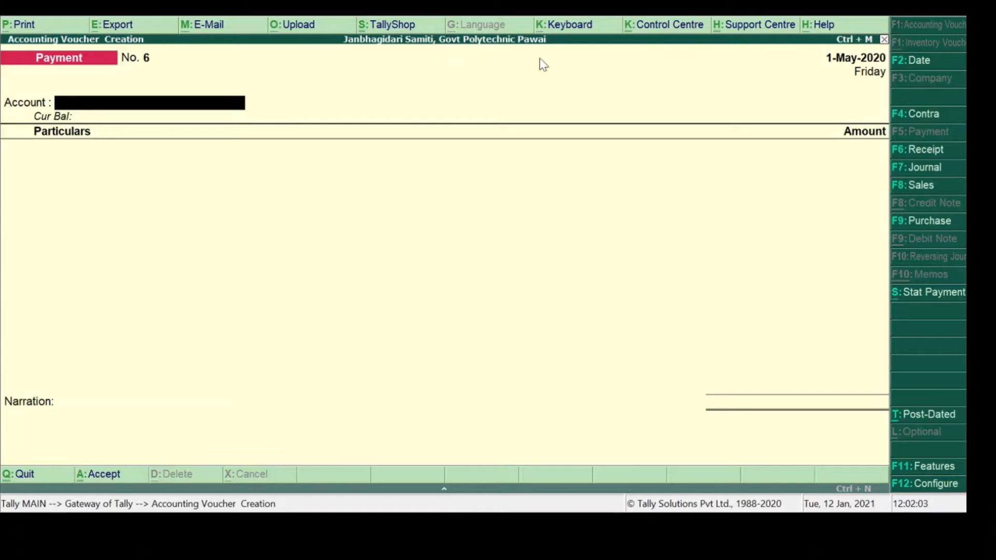
click(904, 173)
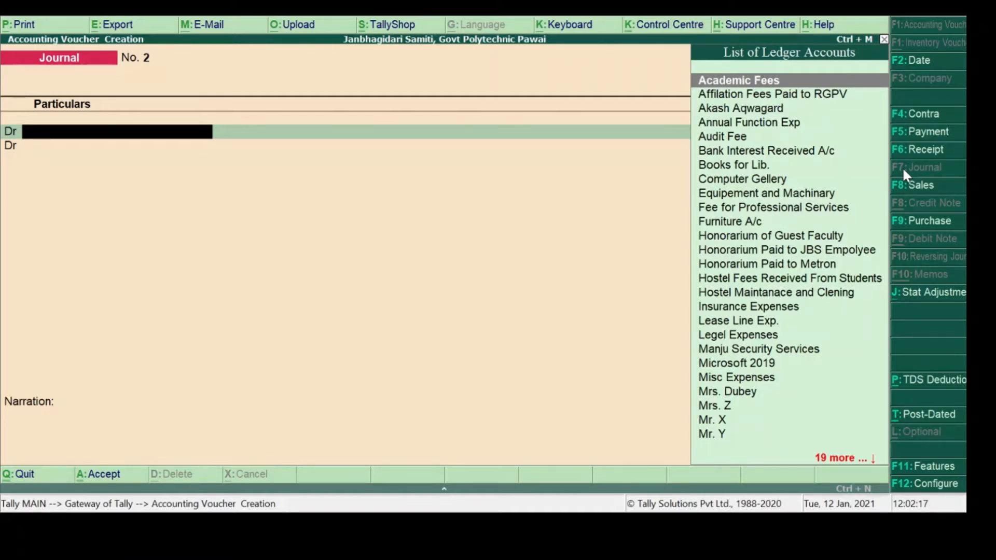
Debit News Paper and Magazine Exp with 7662 in the journal voucher.
text(New)
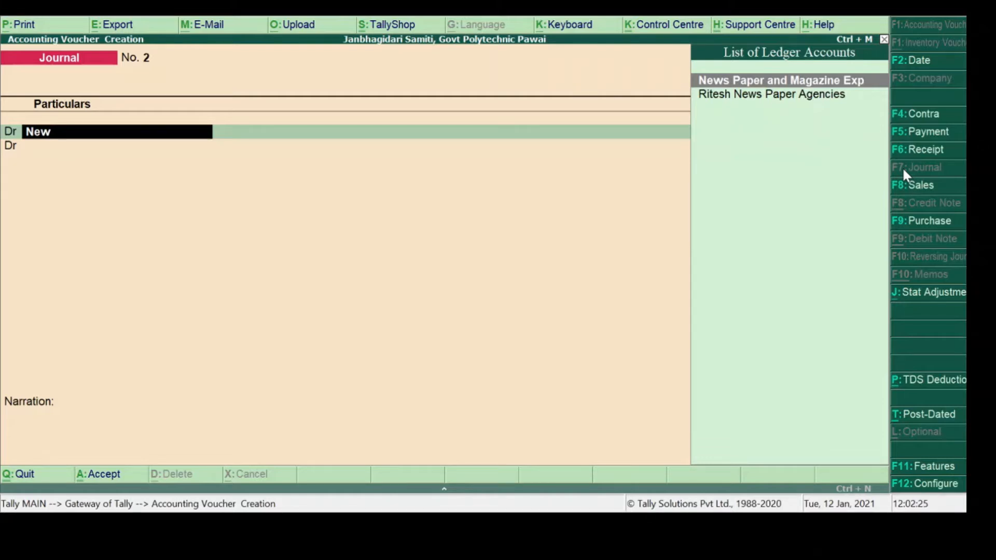
key(Return)
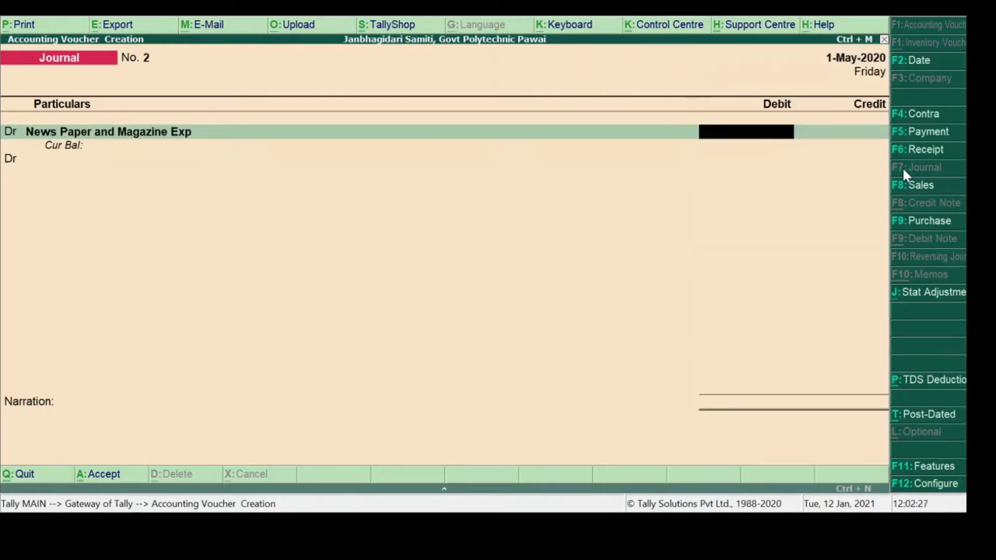
text(7662)
key(Return)
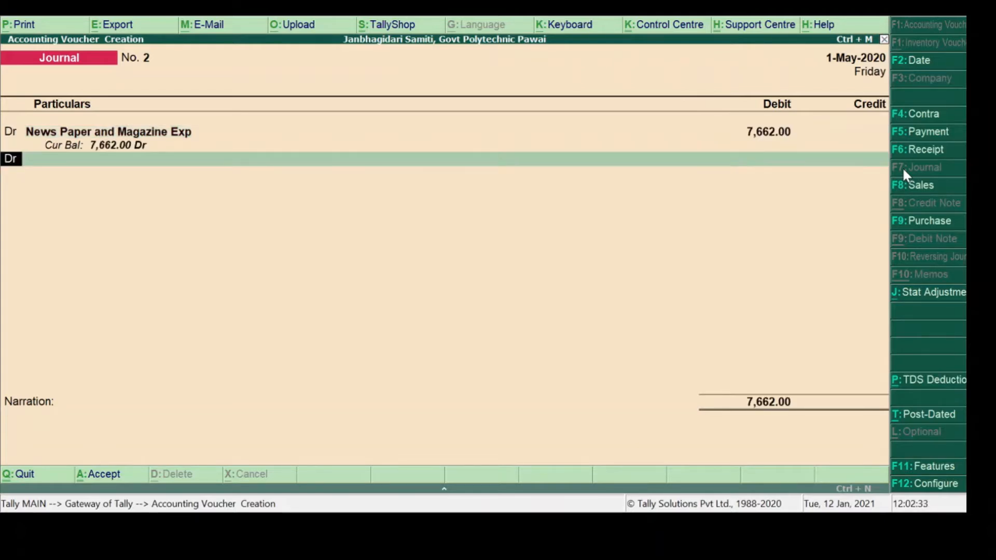
Credit Ritesh News Paper Agencies with the full amount of the newspaper expense.
text(cr)
key(Return)
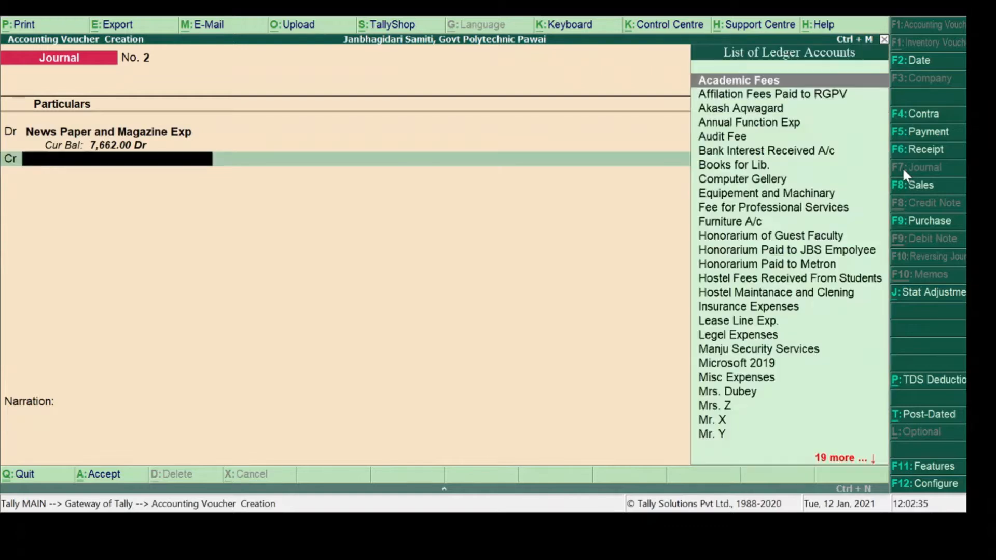
text(R)
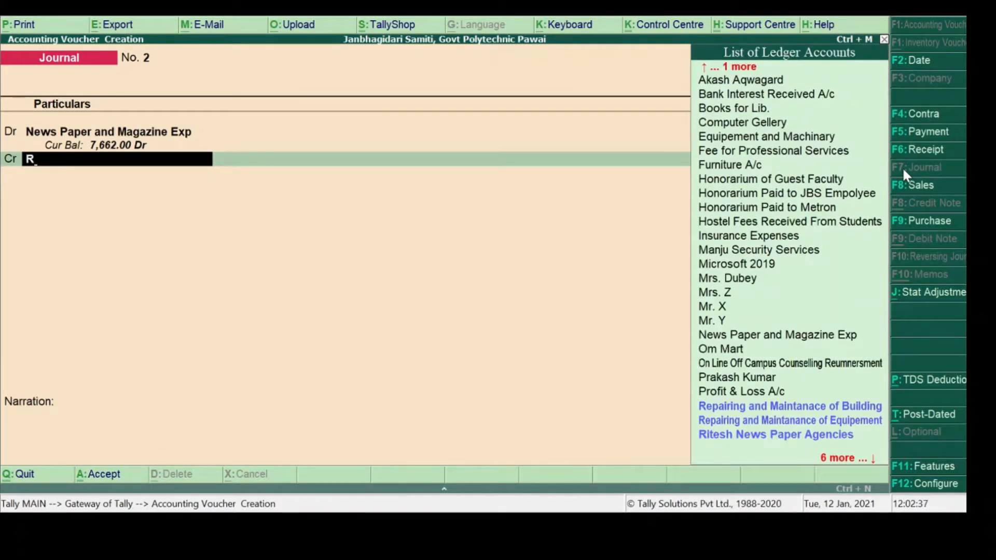
text(itesh News Paper Agencies)
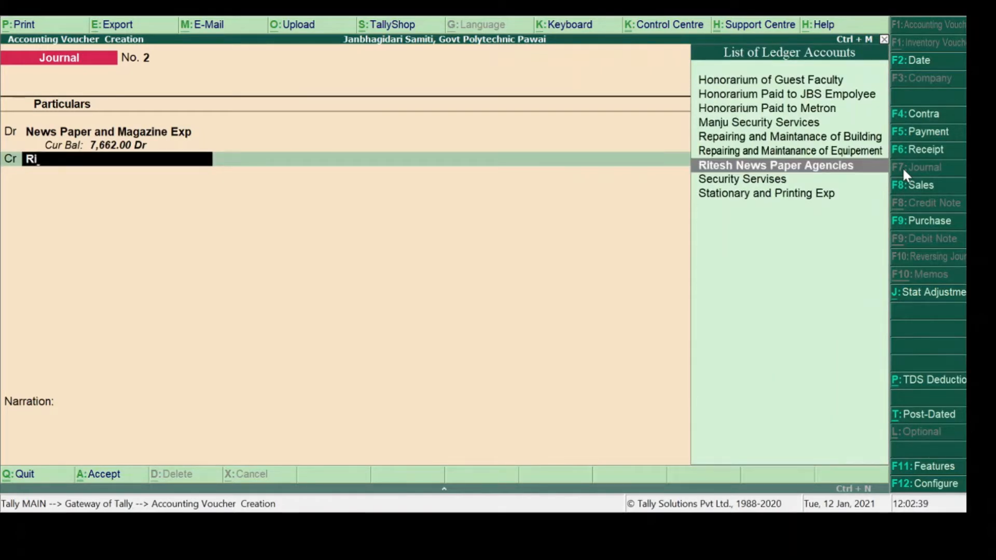
key(Return)
key(Return)
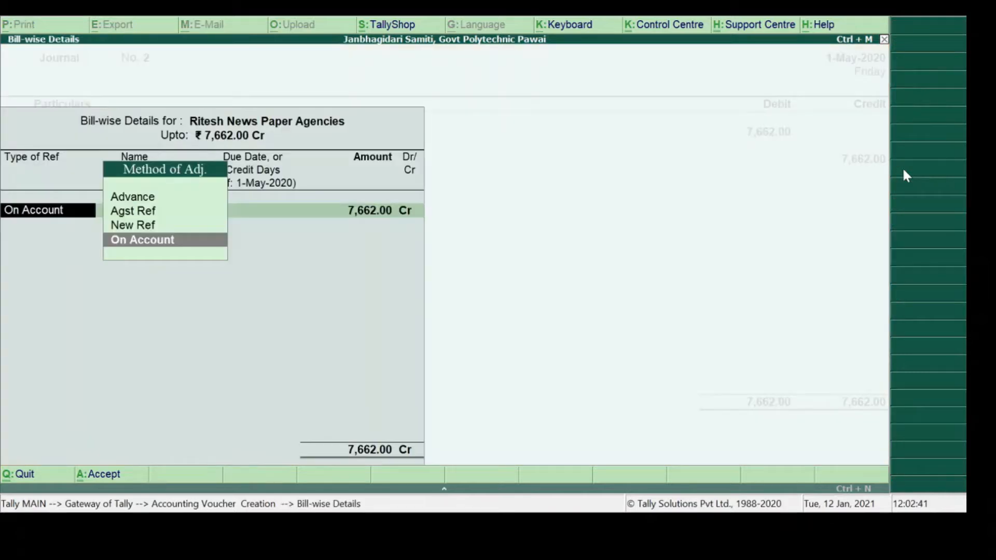
Record the whole credit to Ritesh News Paper Agencies as New Ref 43 in the bill-wise details.
key(Up)
key(Return)
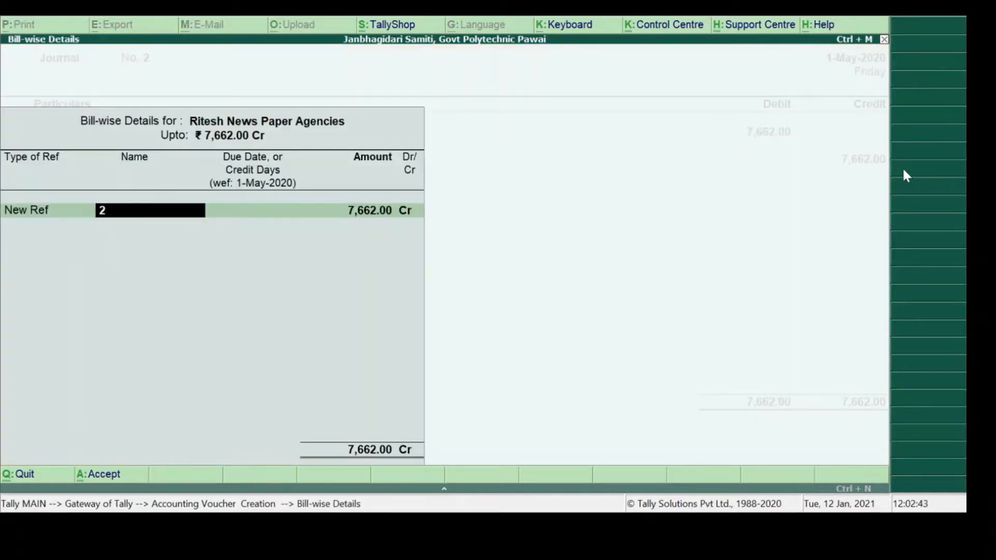
text(43)
key(Return)
key(Return)
key(Return)
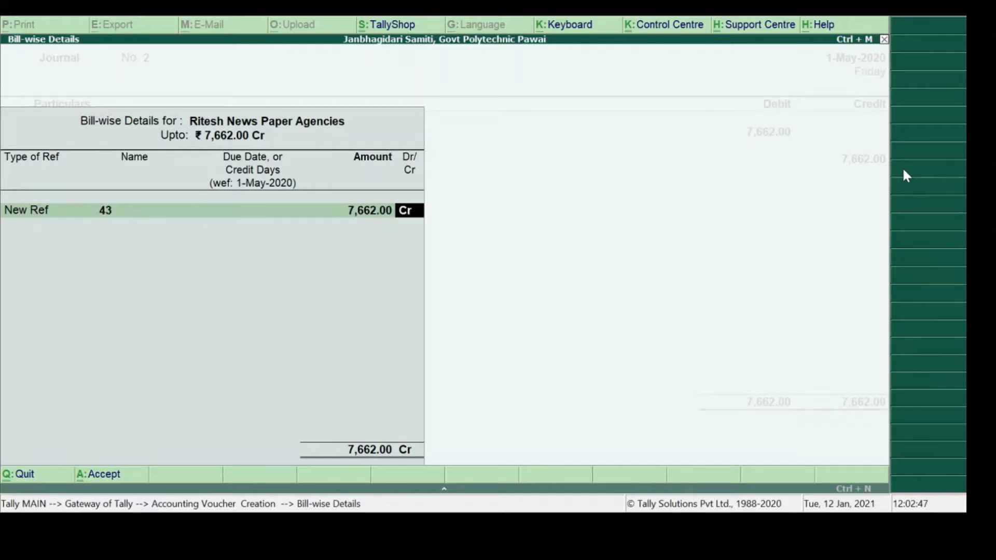
key(Return)
Enter the narration "Being News paper received for the month of Jun to April" and save the journal voucher.
text(Being Ne)
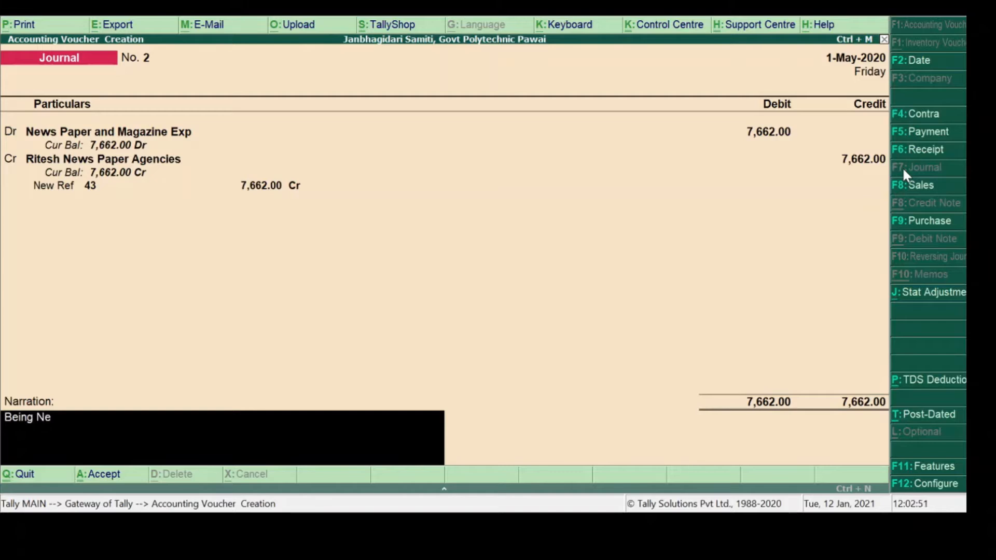
text(ws paper receivec)
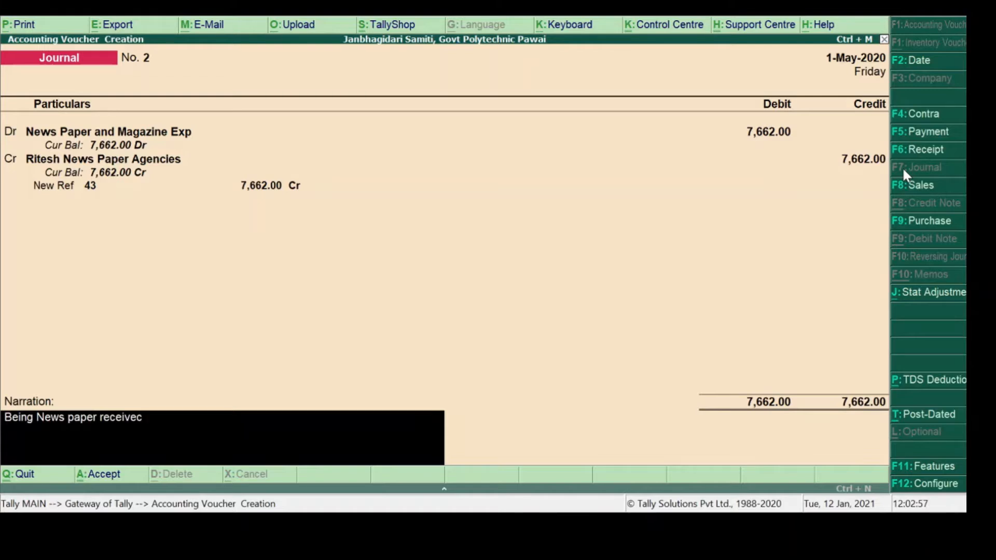
key(BackSpace)
text(d for the month of J)
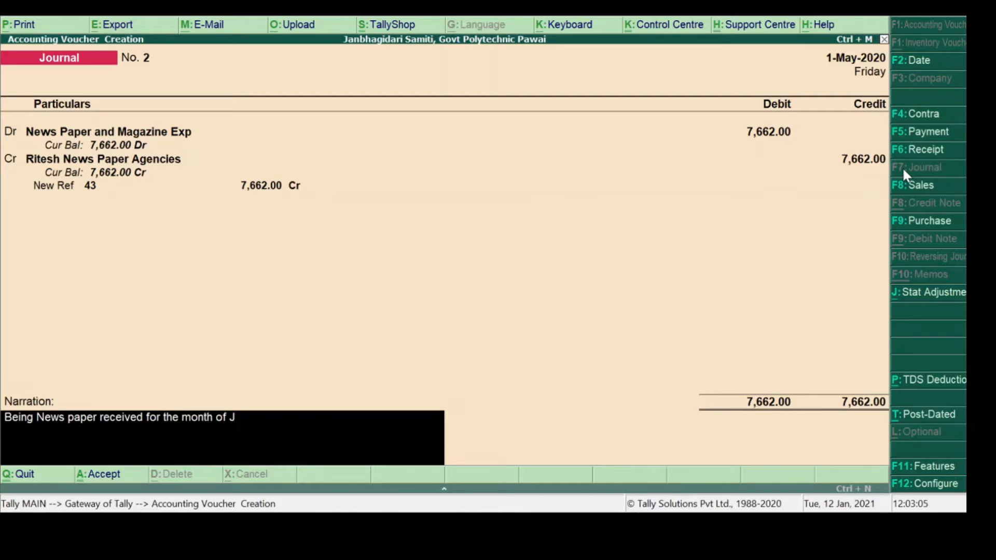
text(un to April)
key(Return)
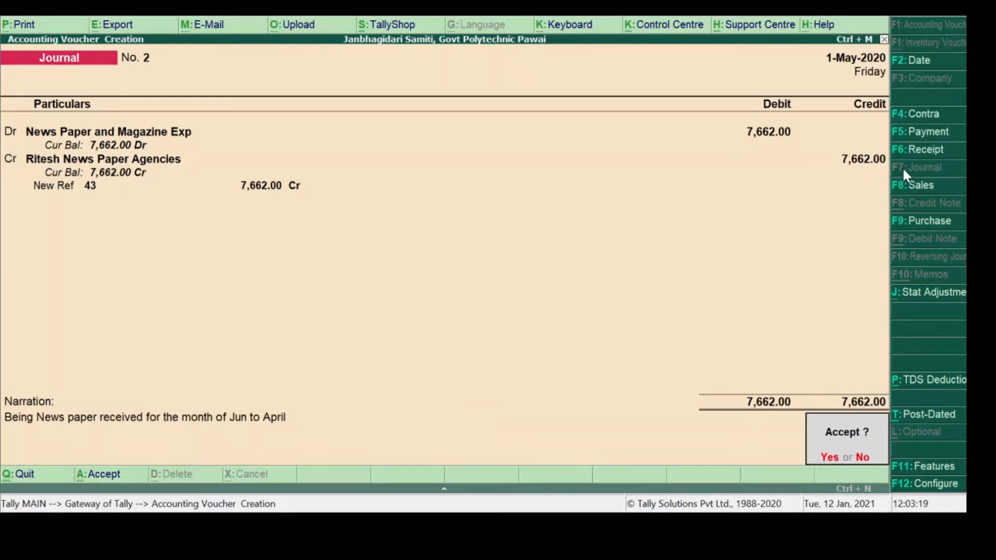
key(Return)
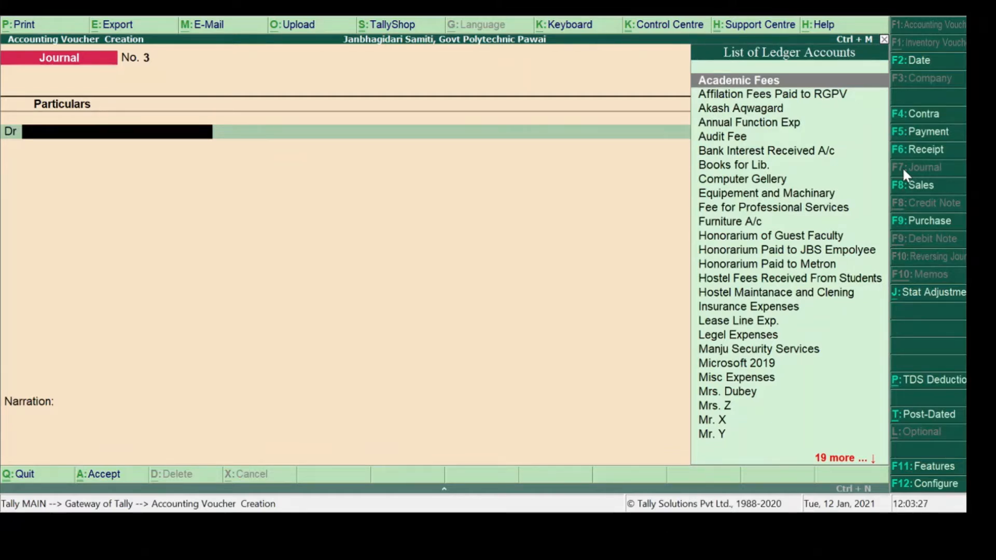
Debit Honorarium of Guest Faculty with 68,400 in the new journal voucher.
text(Hi)
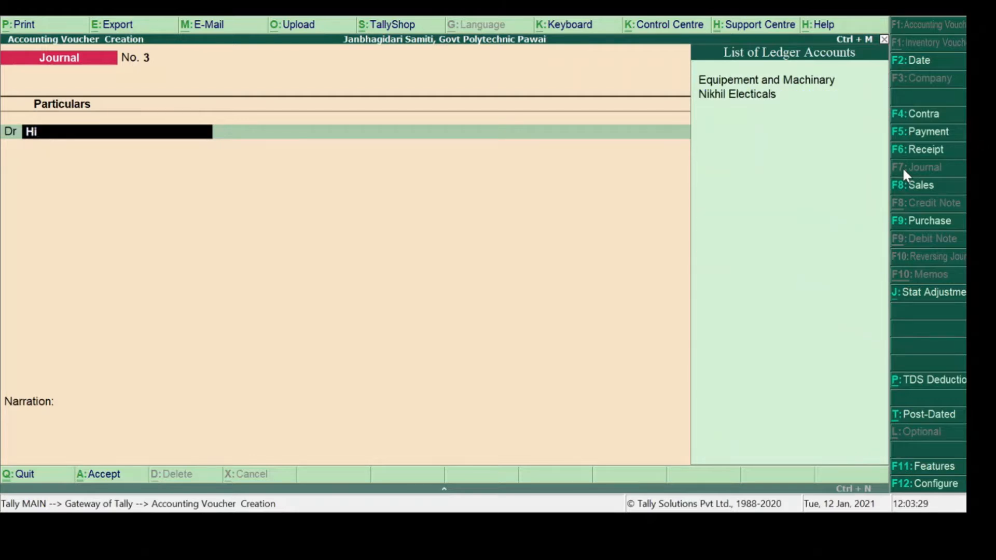
key(BackSpace)
text(o)
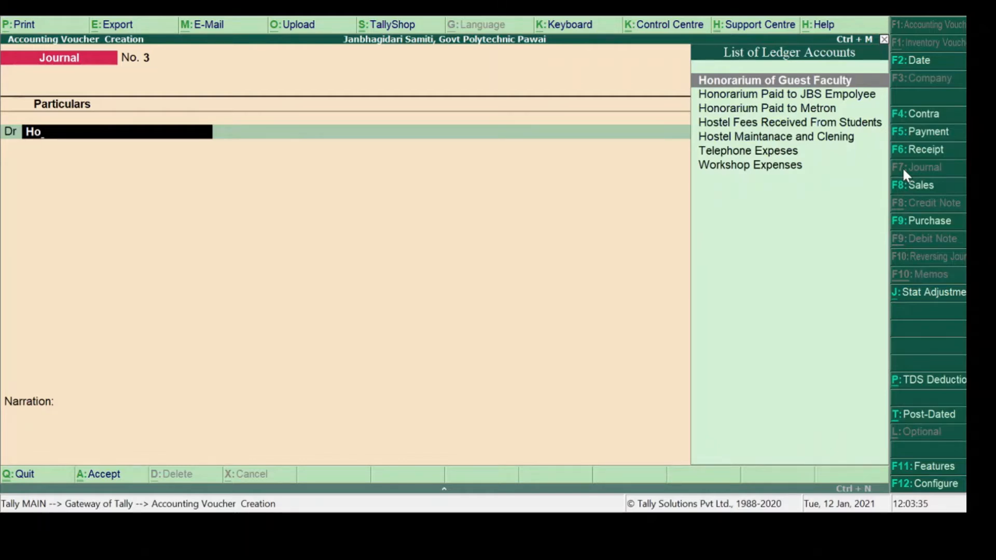
key(Return)
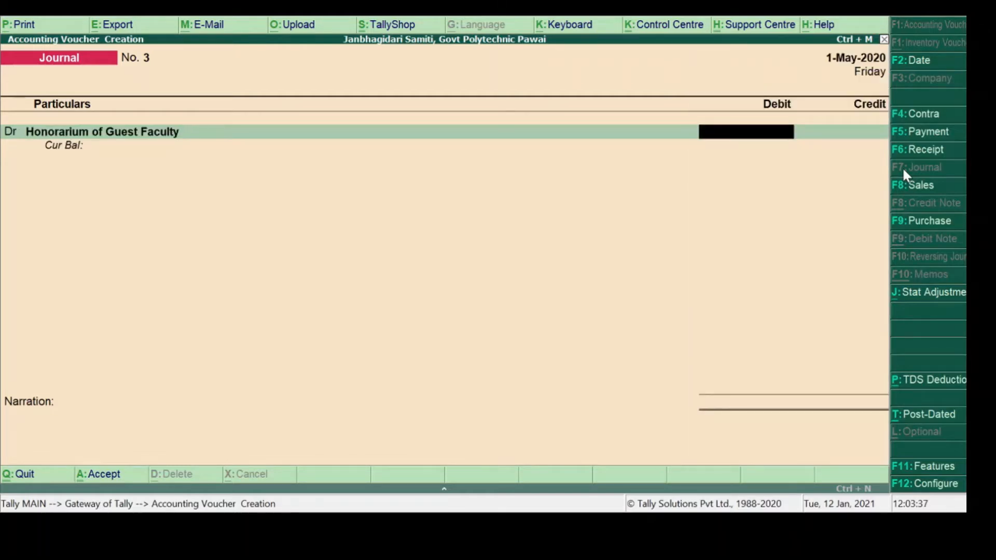
text(6)
text(8,)
text(400)
key(Return)
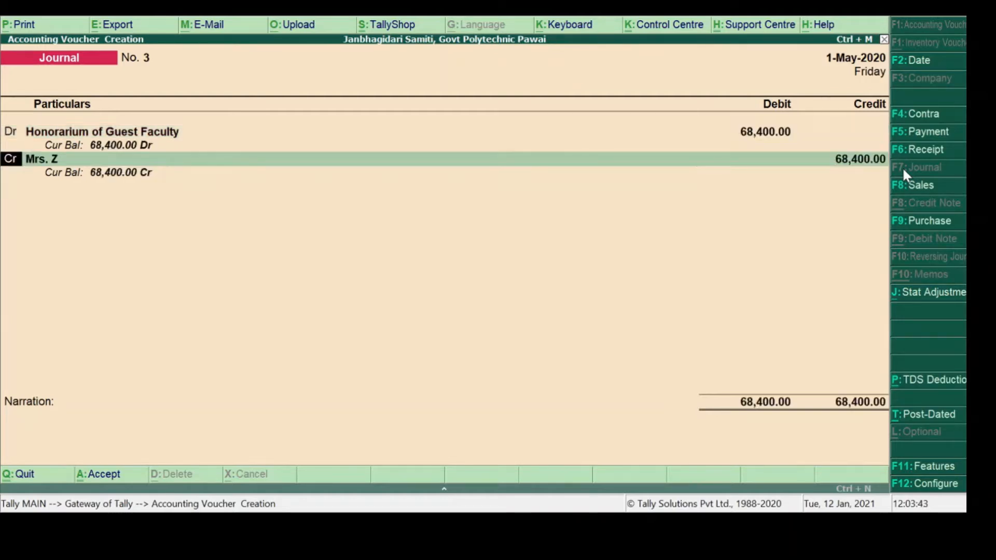
Change the first credit ledger to Mr. X and set its amount to 25,000.
key(Return)
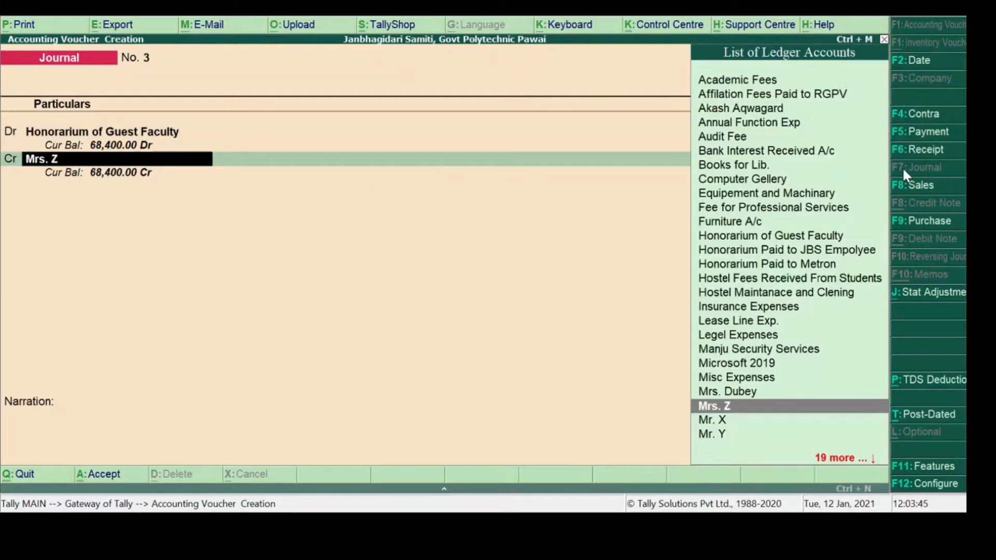
text(Mr)
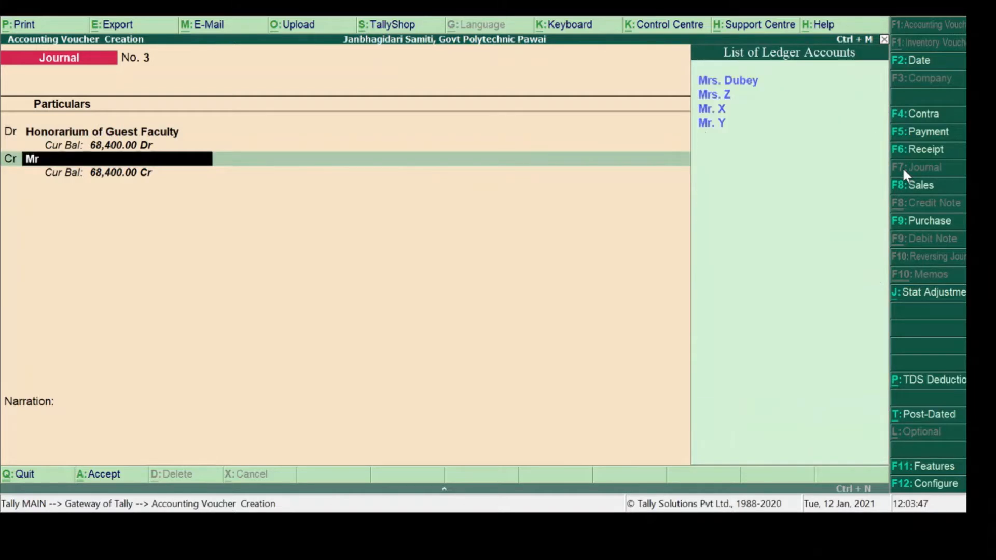
key(Down)
key(Down)
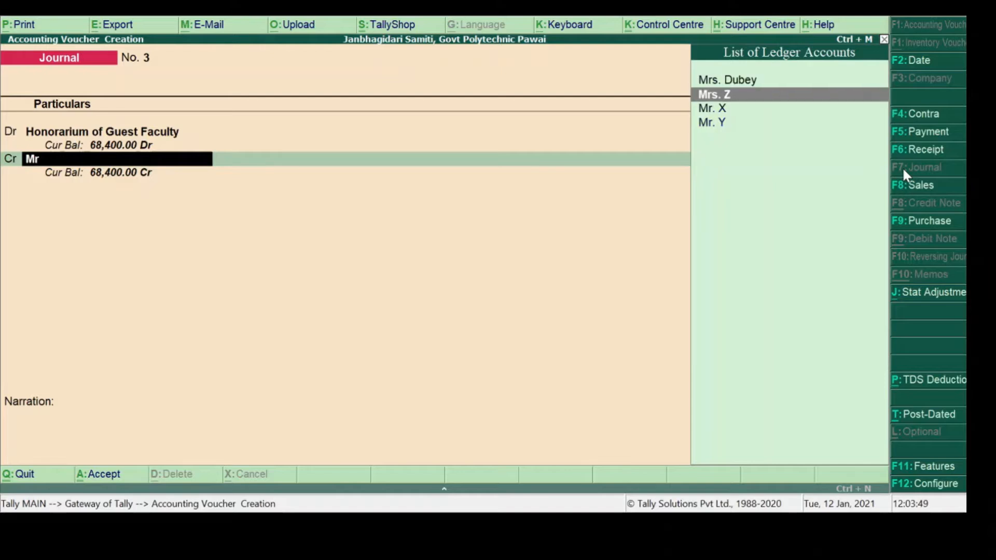
key(Return)
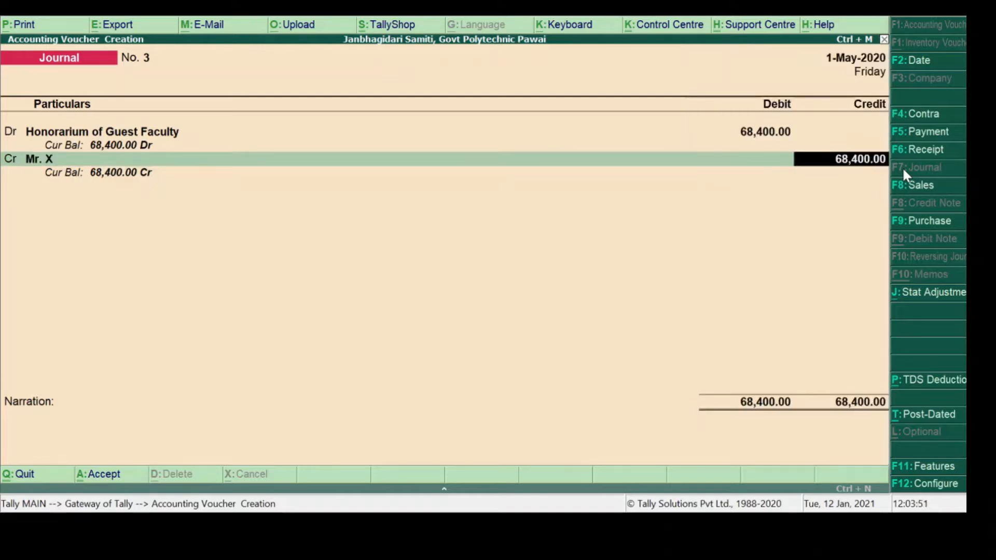
text(25,0)
text(000)
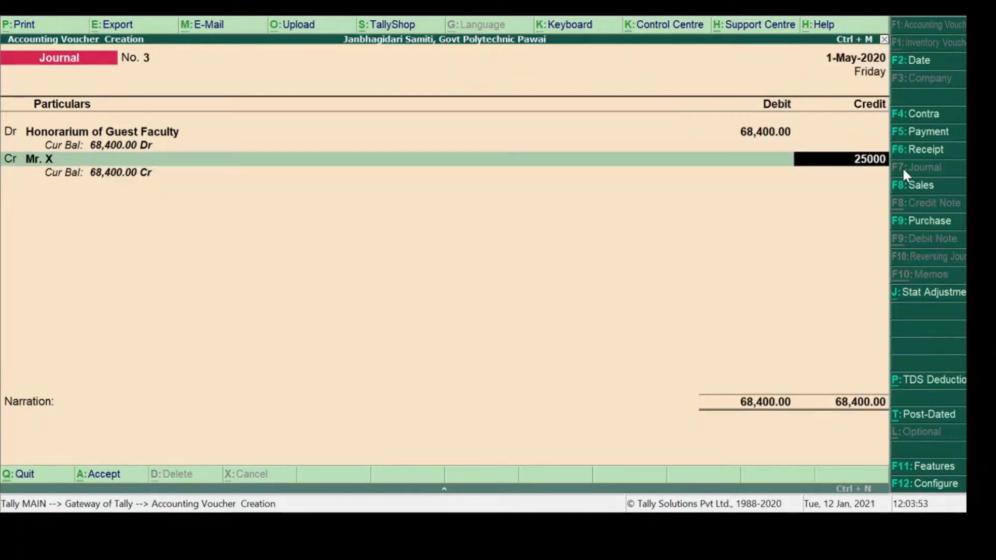
key(Return)
Record the full 25,000 credit to Mr. X as New Ref 3 in the bill-wise details.
key(Up)
key(Return)
key(Return)
key(Return)
key(Return)
key(Return)
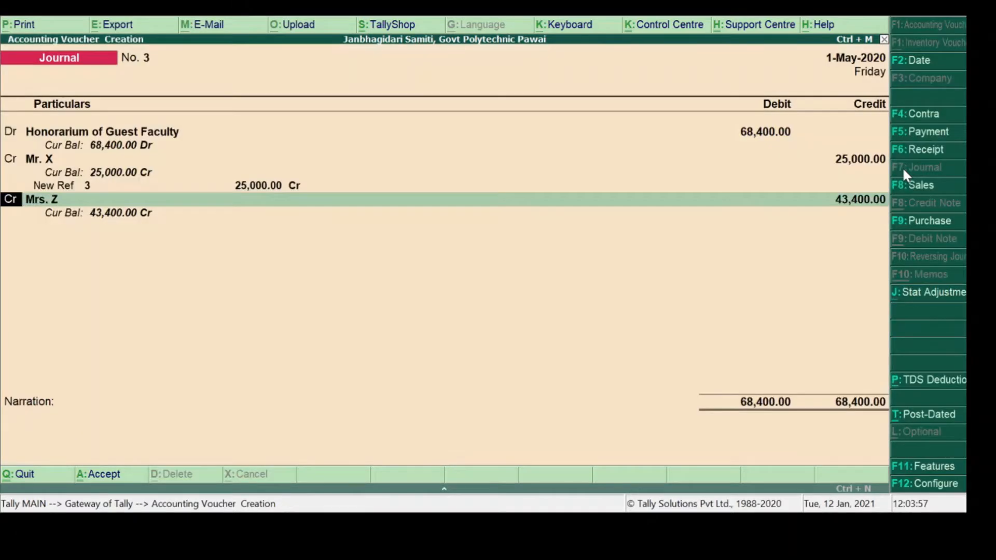
Change the second credit ledger to Mr. Y and set its amount to 19,800.
key(Return)
text(Mr)
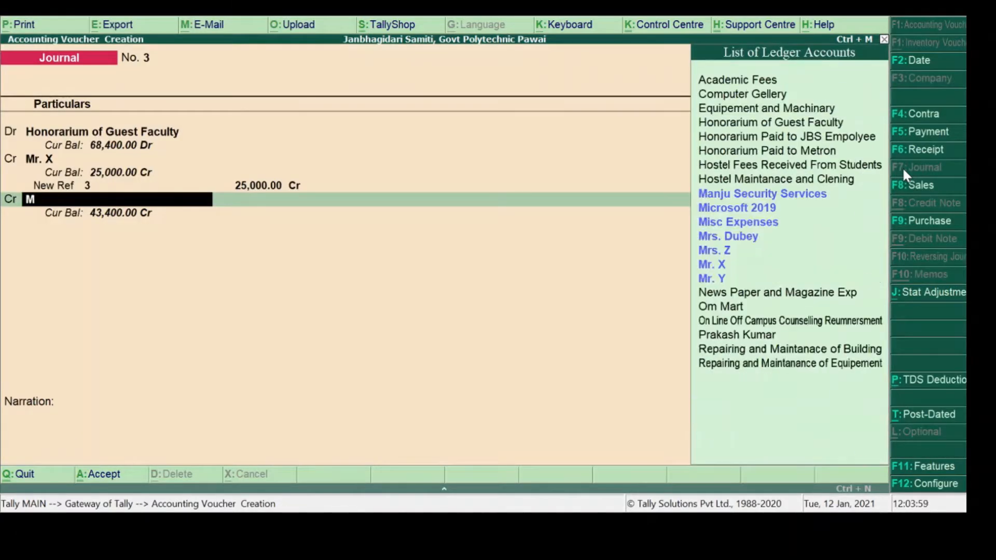
key(Down)
key(Down)
key(Down)
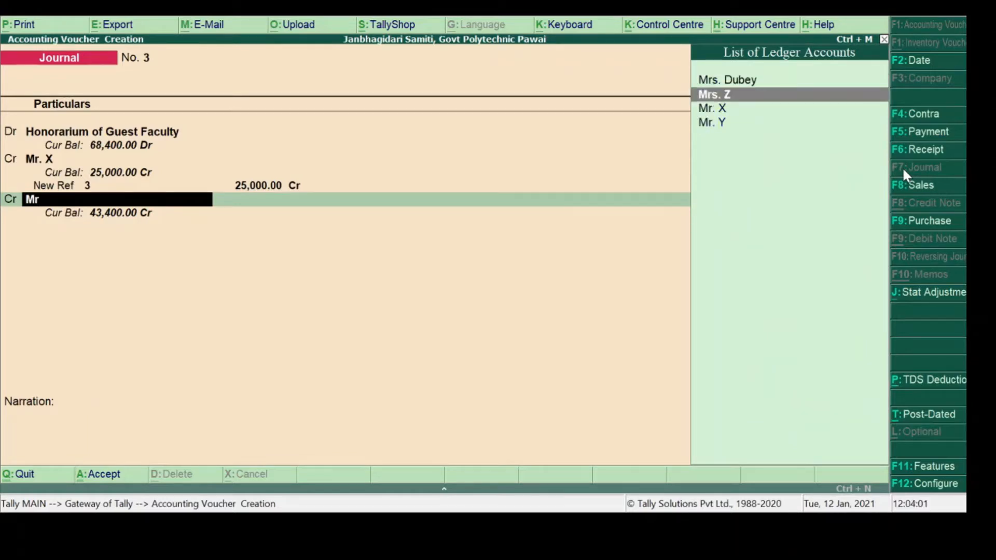
key(Return)
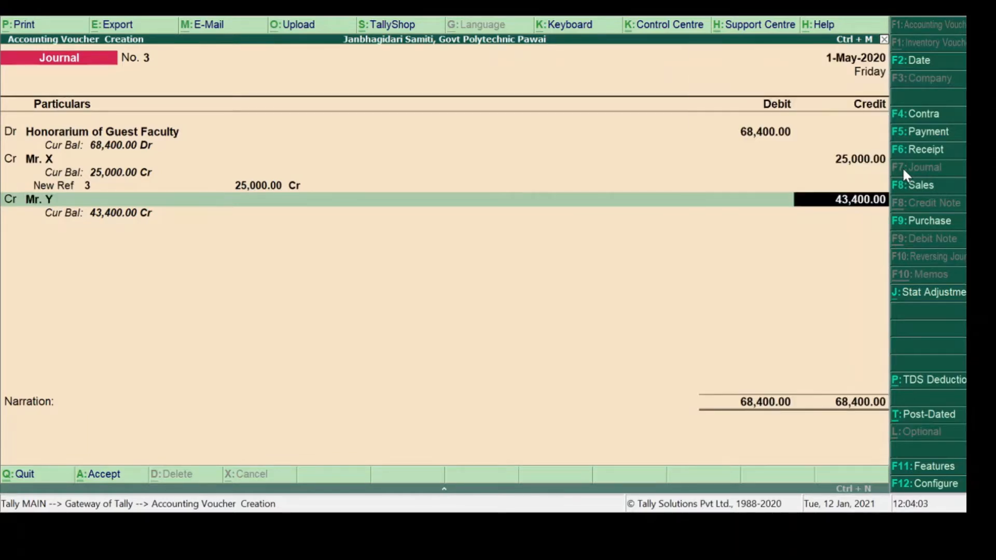
text(19800)
key(Return)
Record the full 19,800 credit to Mr. Y as New Ref 3 in the bill-wise details.
key(Up)
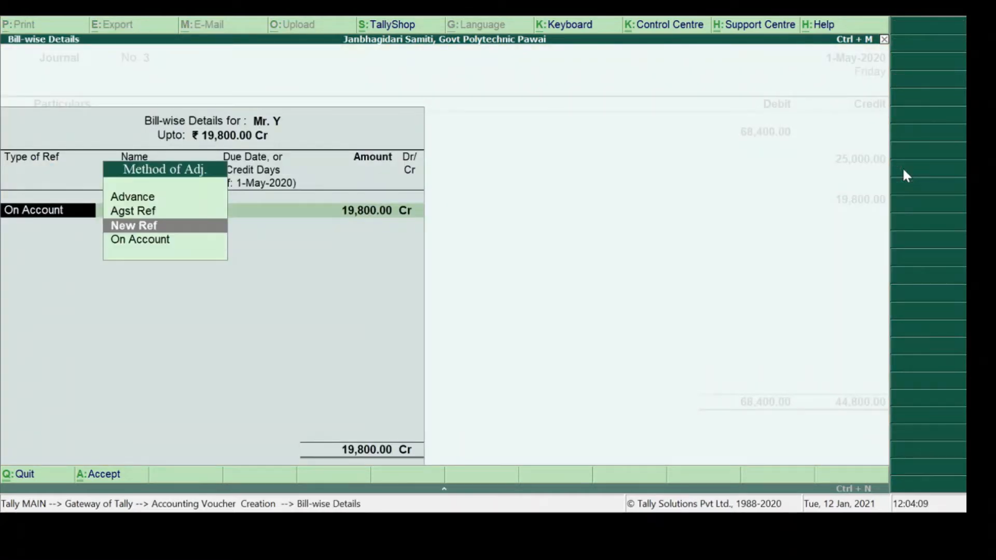
key(Return)
key(Return)
key(Return)
key(Return)
key(Return)
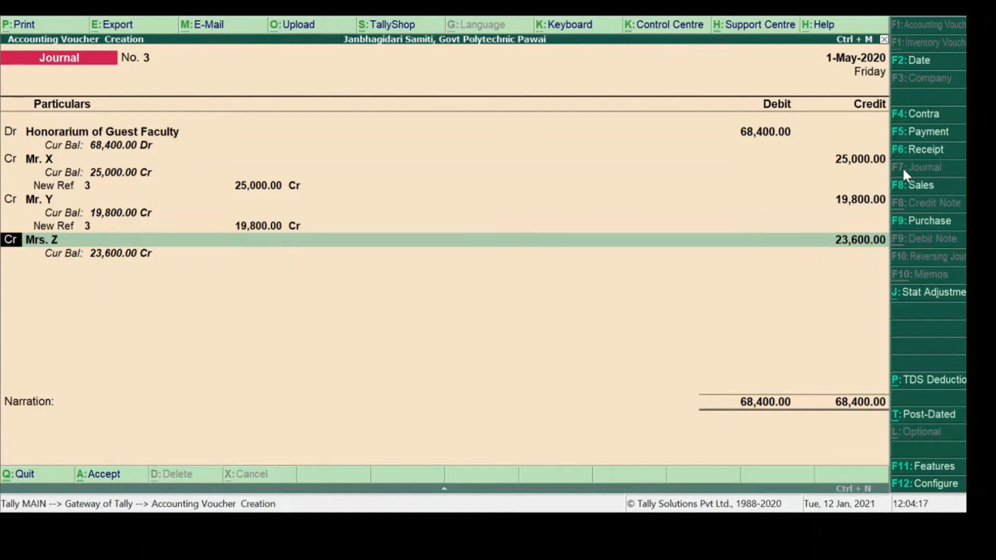
Credit Mrs. Z with the remaining 23,600 and record it as New Ref 3 in the bill-wise details.
key(Return)
key(Return)
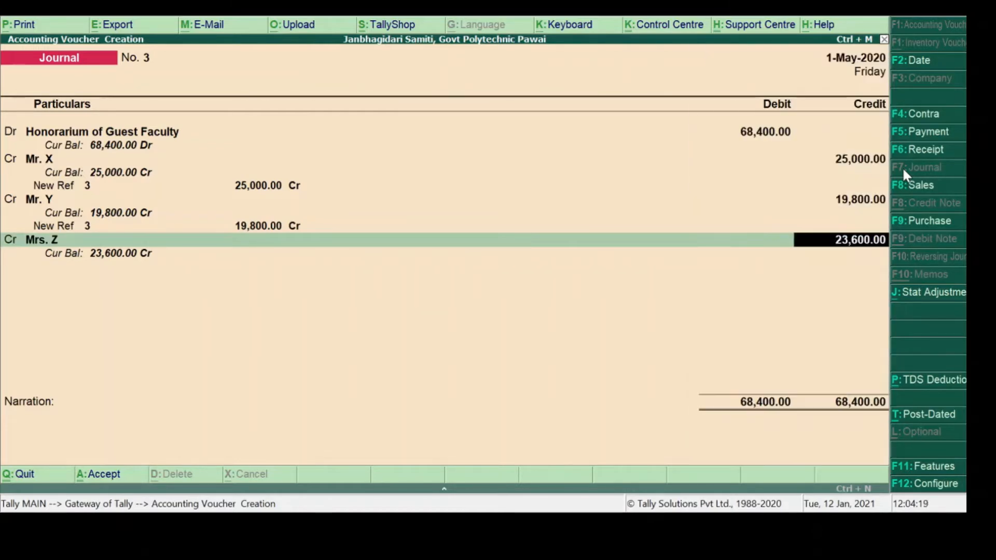
key(Return)
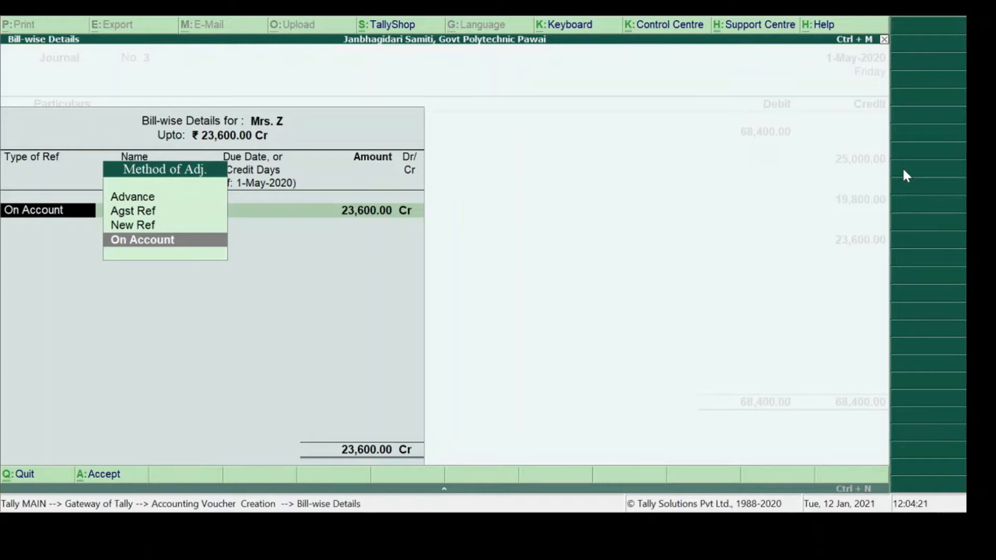
key(Up)
key(Return)
key(Return)
key(Return)
key(Return)
key(Return)
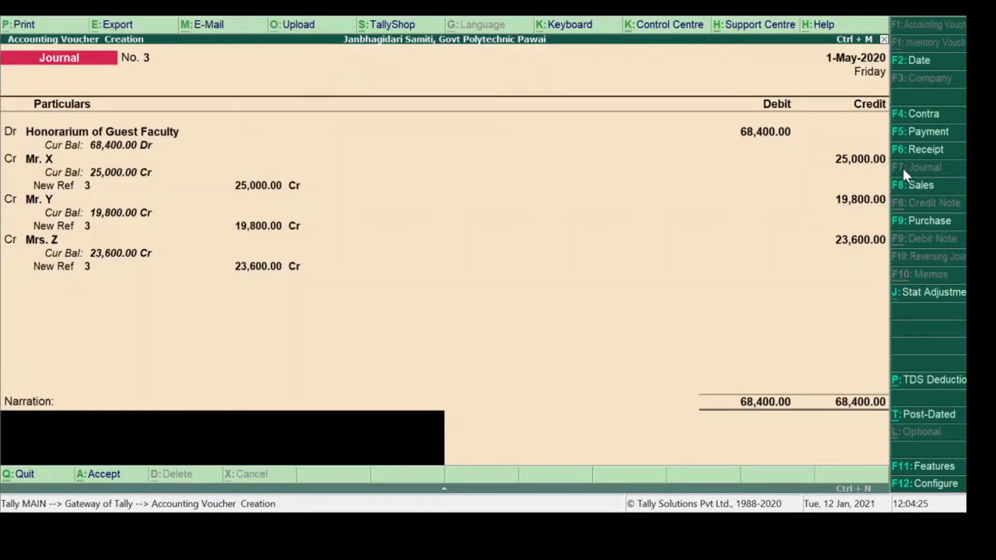
Enter the narration "Being Hon due for the month of April 2020" and save the guest faculty journal voucher.
text(Being Hon due for the month of April 202)
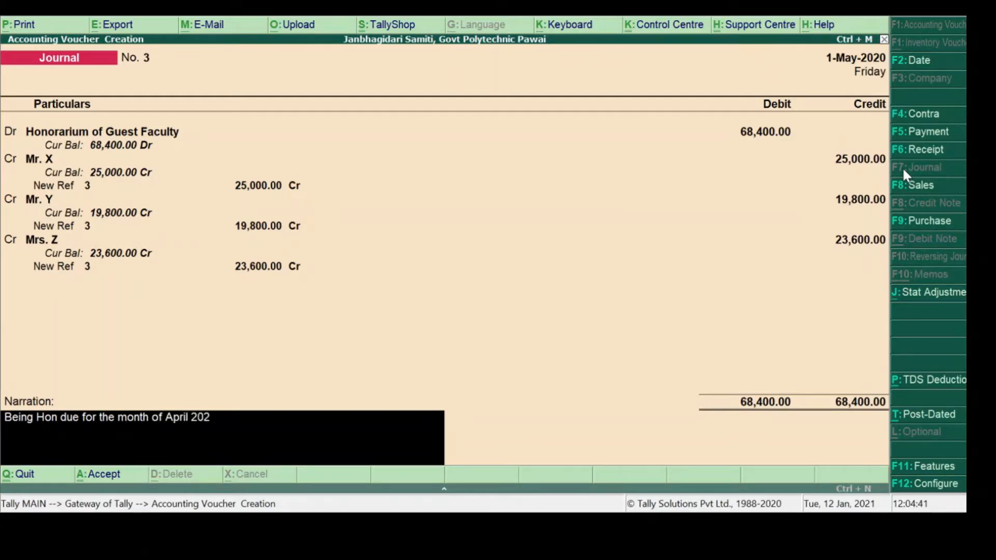
text(1)
key(BackSpace)
text(0)
key(Return)
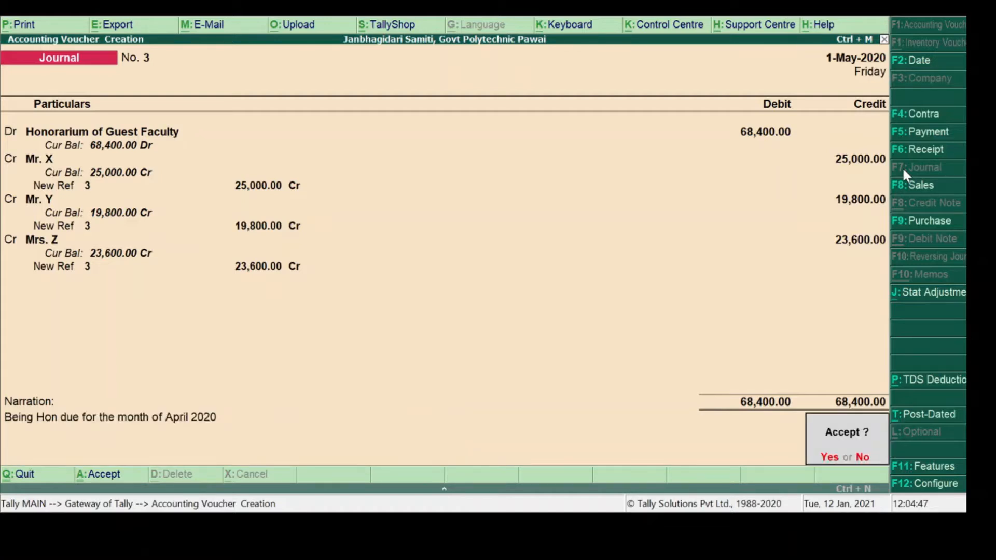
key(Return)
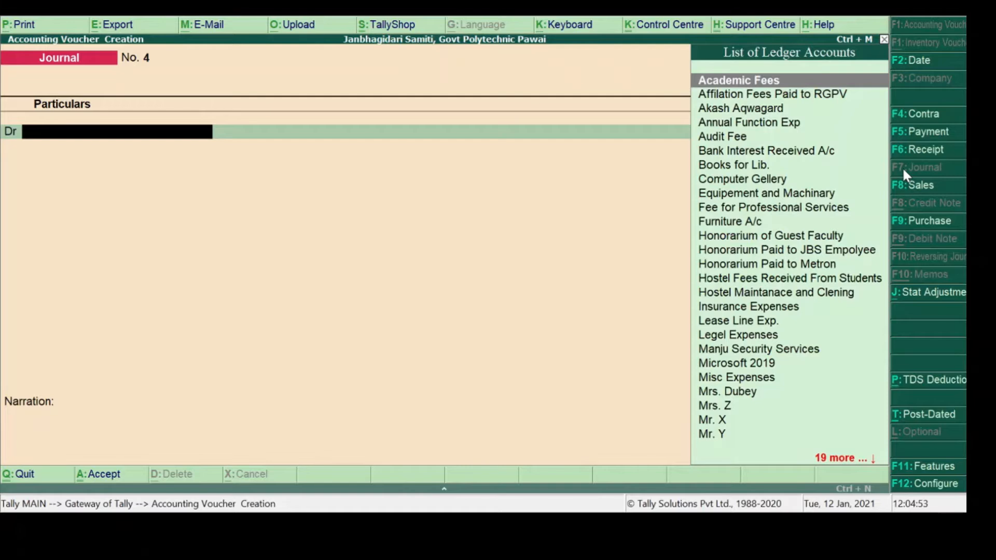
Debit Honorarium Paid to JBS Empolyee with 8,000 in the new journal voucher.
text(Ho)
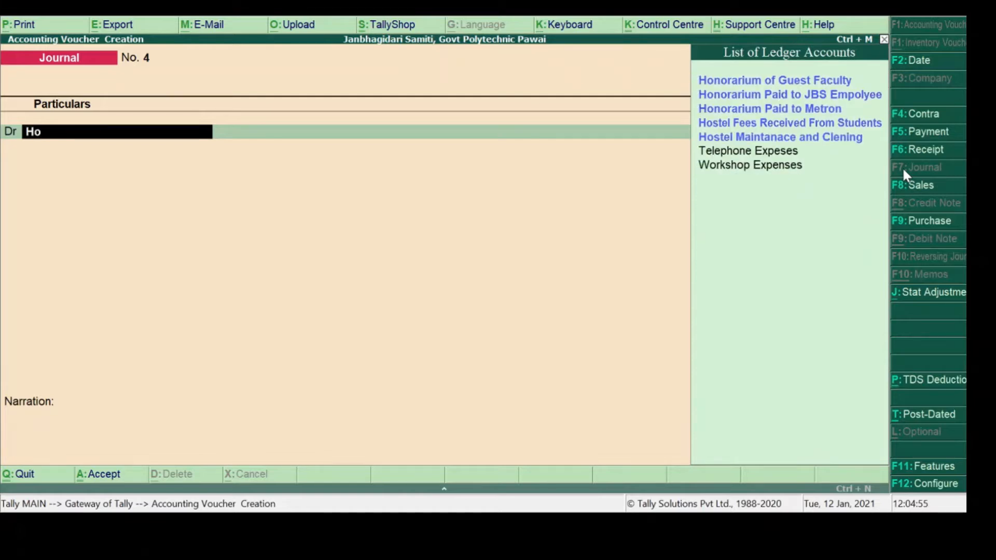
key(Down)
key(Return)
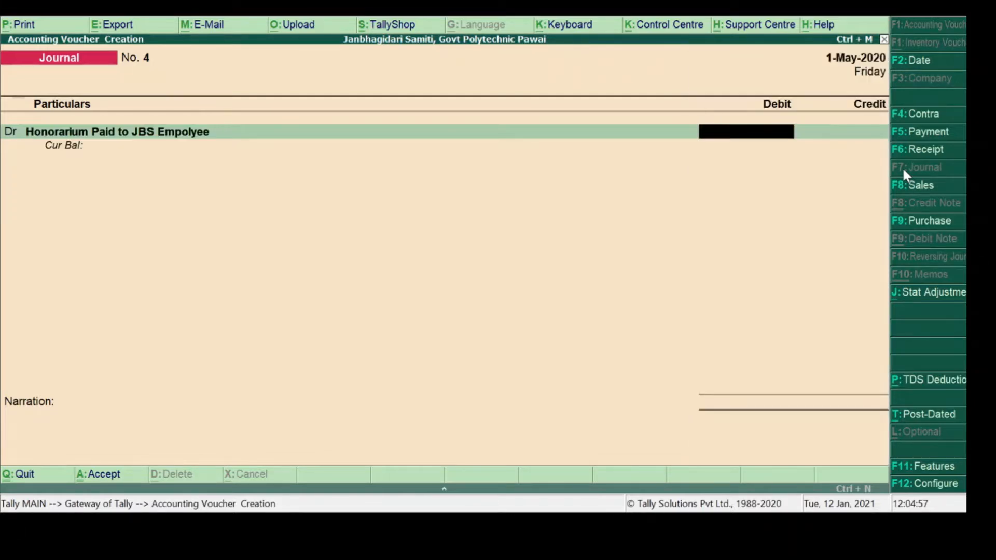
text(8000)
key(Return)
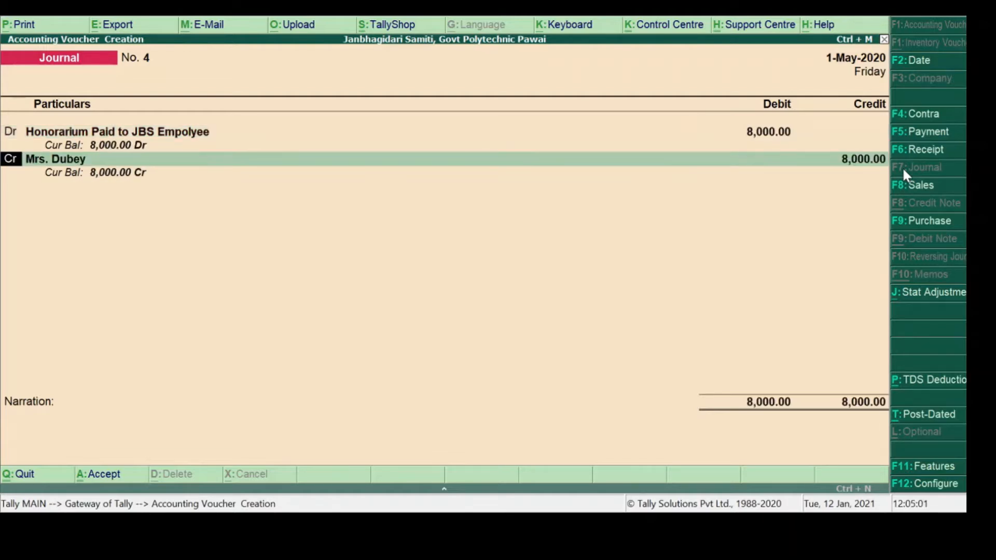
Replace the suggested credit ledger with the JBS employee's personal ledger.
key(Return)
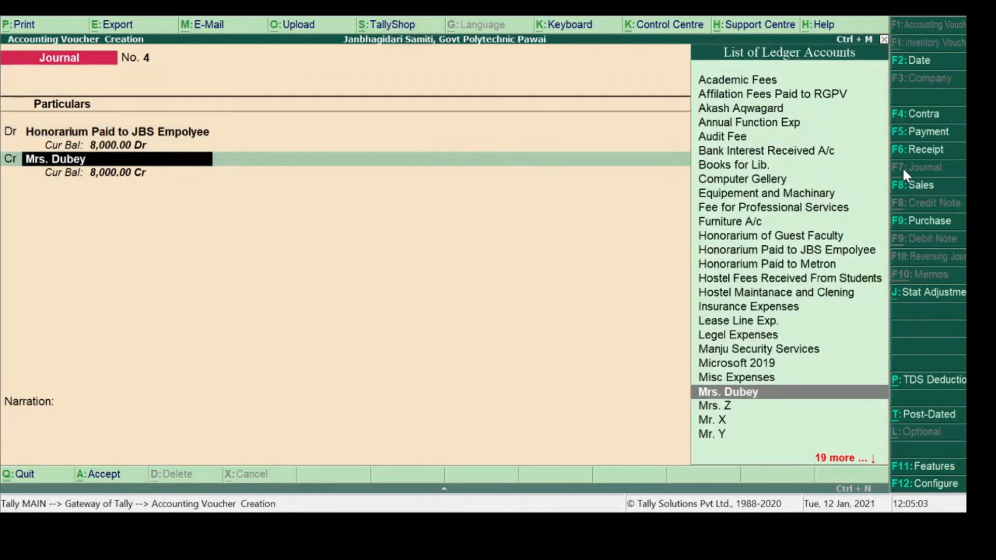
text(M)
key(BackSpace)
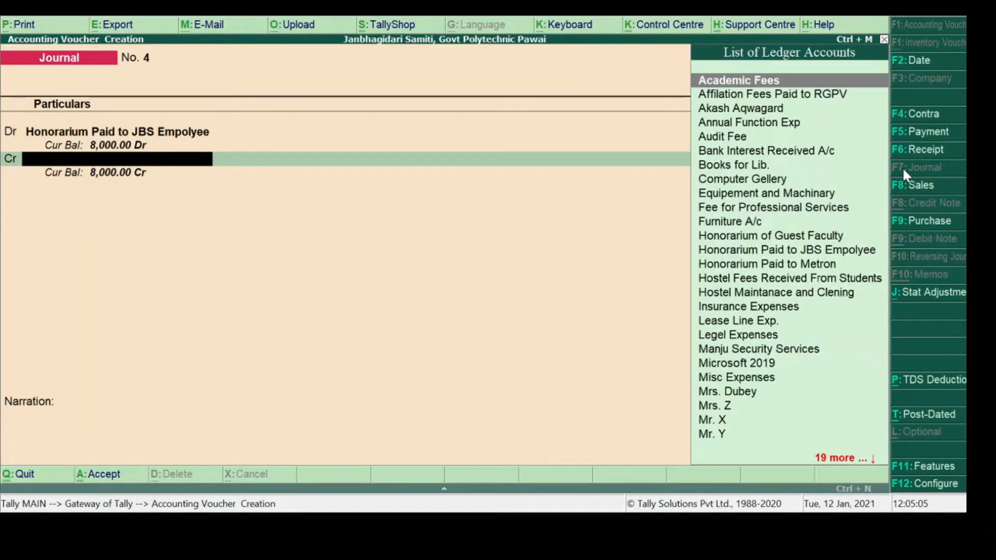
text(Pr)
key(Down)
key(Return)
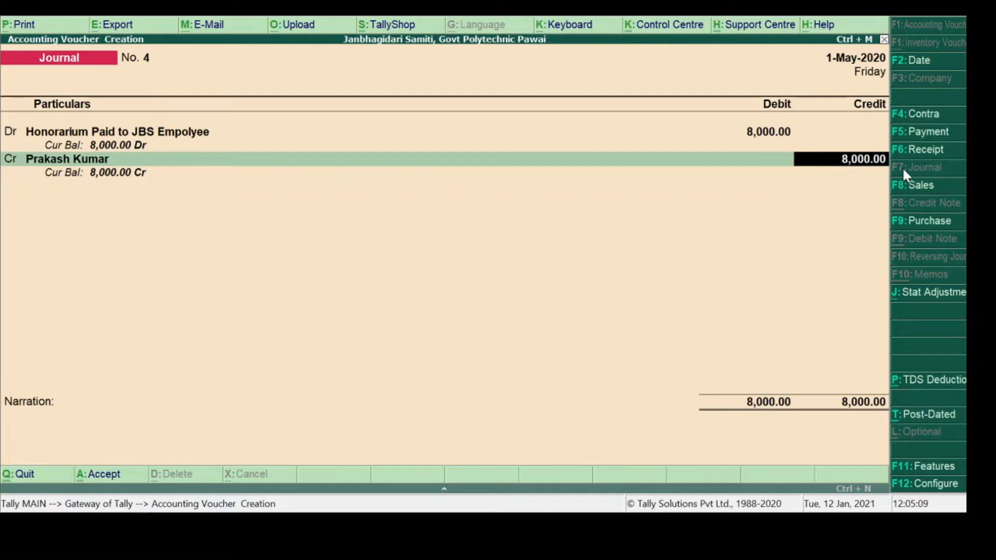
Accept the employee's 8,000 credit and record it in full as New Ref 4 in the bill-wise details.
key(Return)
key(Up)
key(Return)
key(Return)
key(Return)
key(Return)
key(Return)
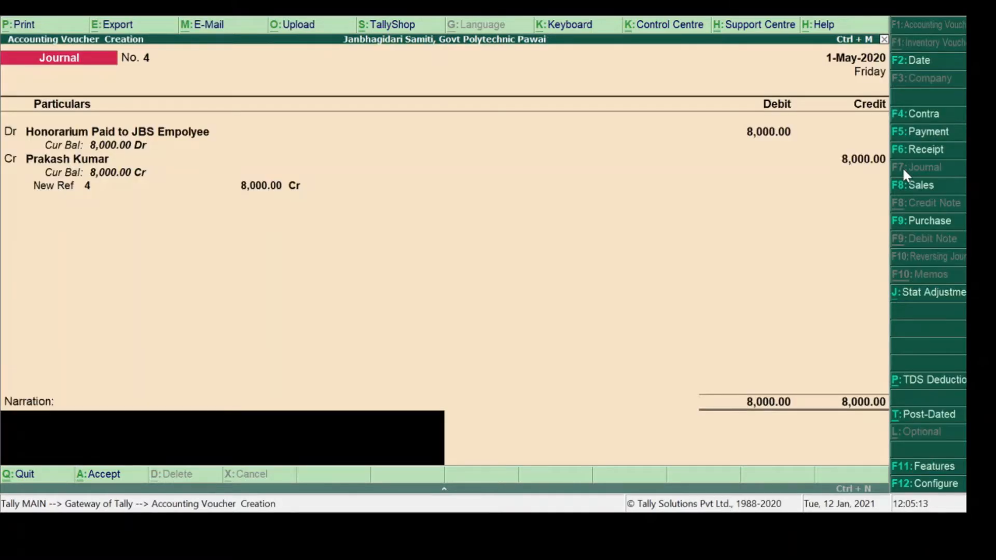
Reuse the previous narration "Being Hon due for the month of April 2020" and save the JBS employee journal voucher.
key(ctrl+r)
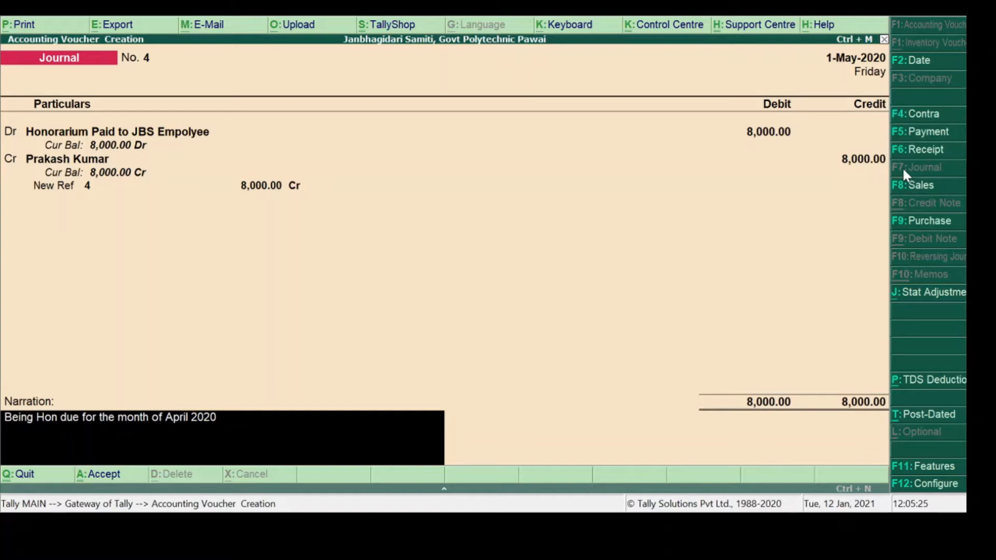
key(Return)
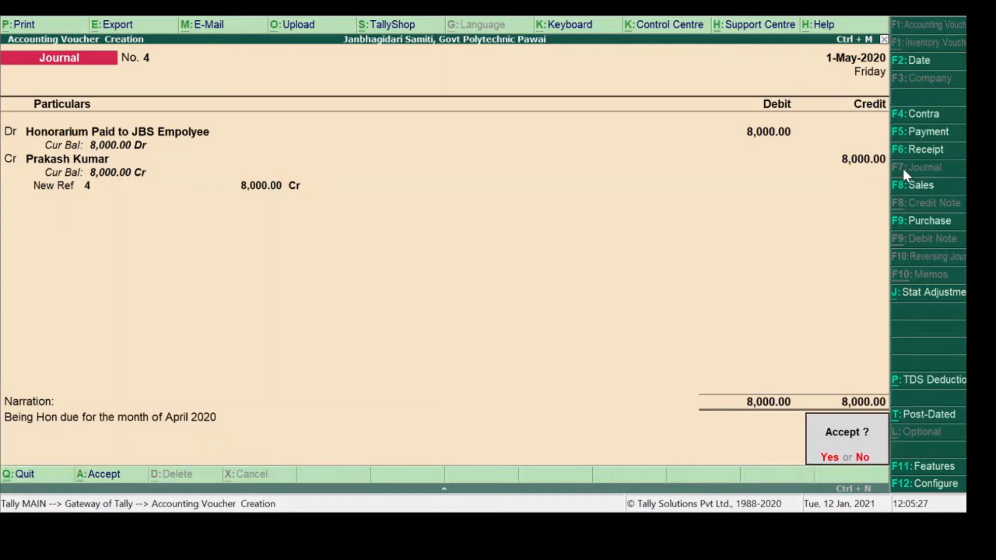
key(Return)
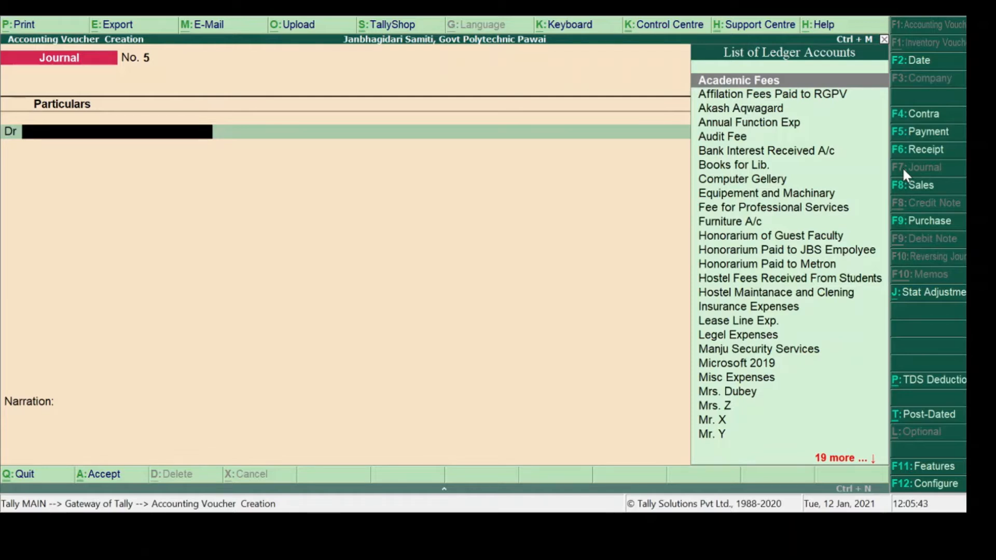
Debit Honorarium Paid to Metron with 10,000 in the new journal voucher.
text(Hon)
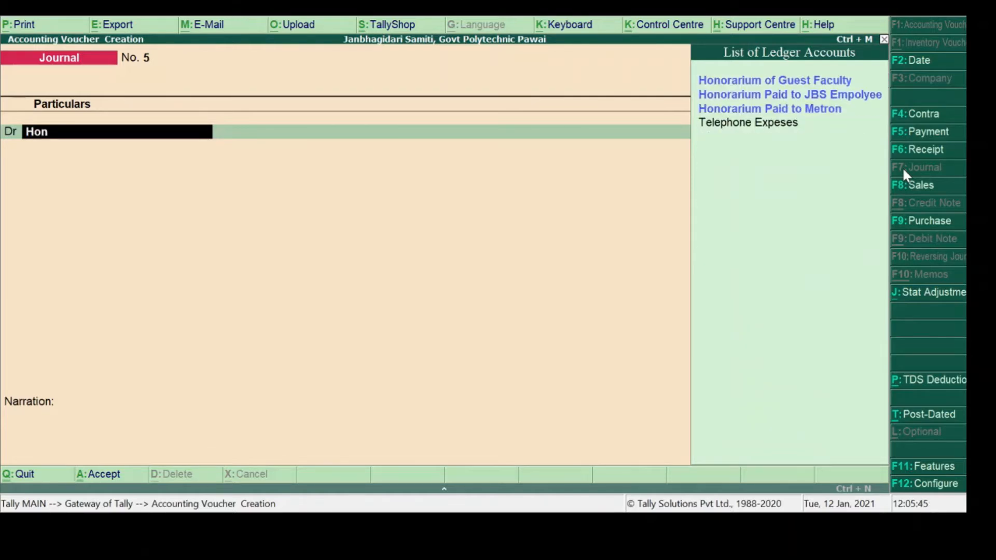
key(Down)
key(Down)
key(Return)
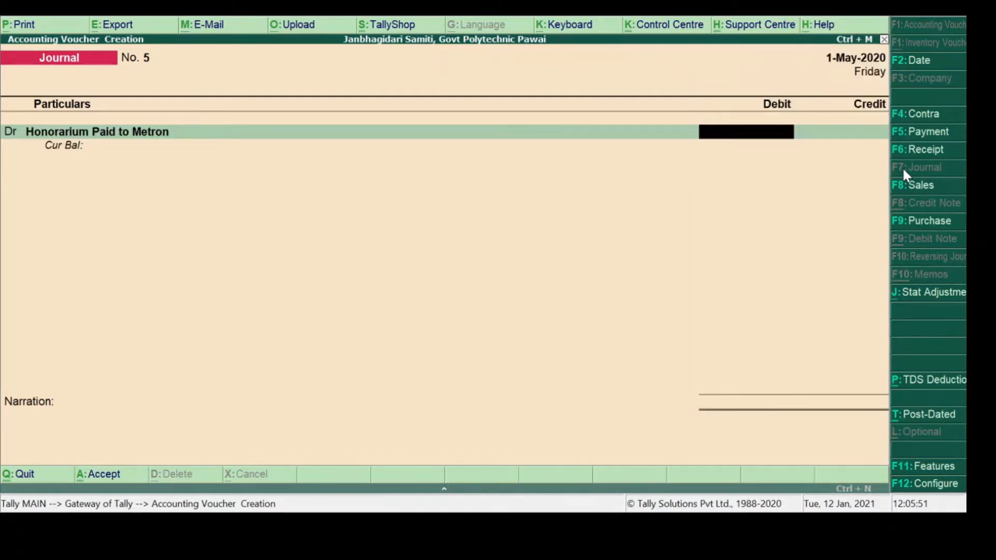
text(10000)
key(Return)
Credit the matron's personal ledger with 10,000 and record it as New Ref 5 in the bill-wise details.
key(Return)
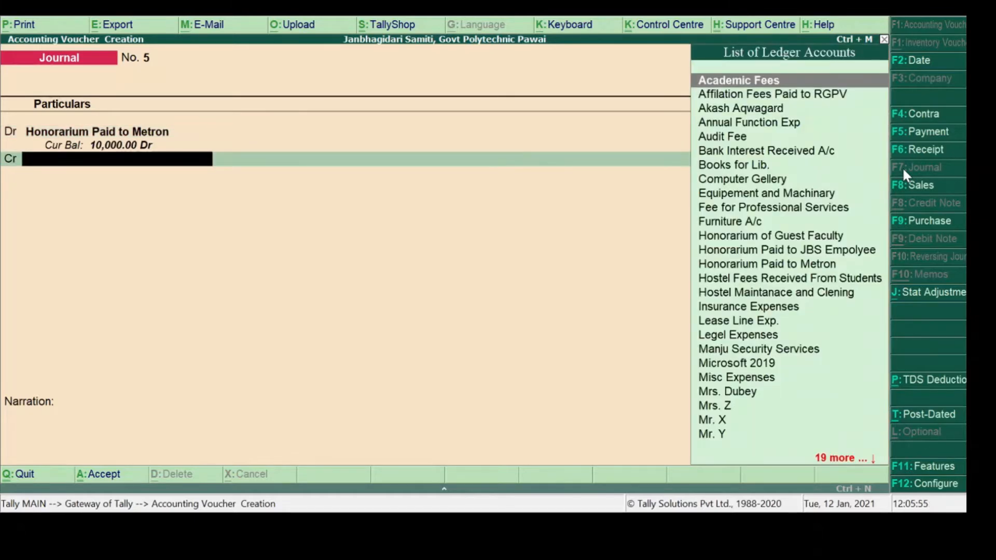
text(Mr)
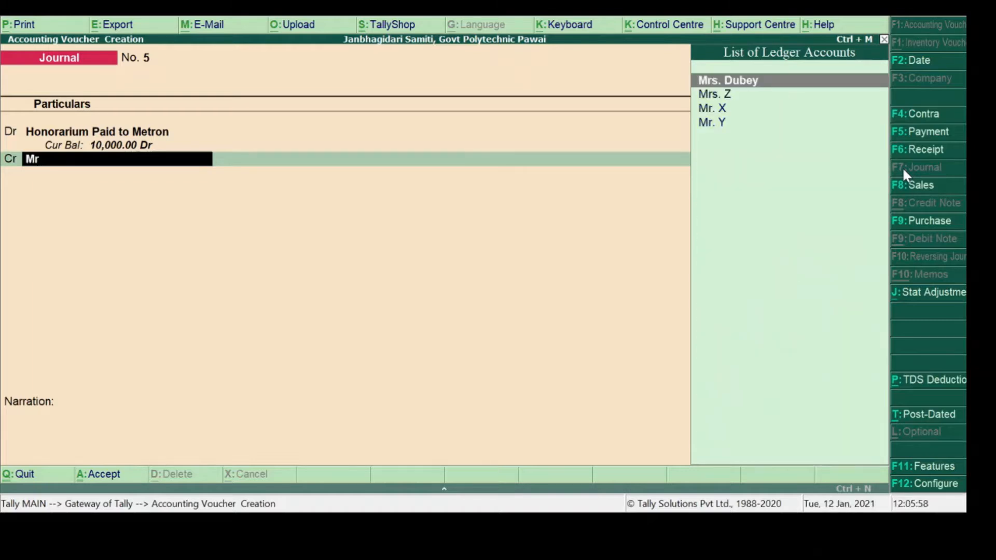
key(Return)
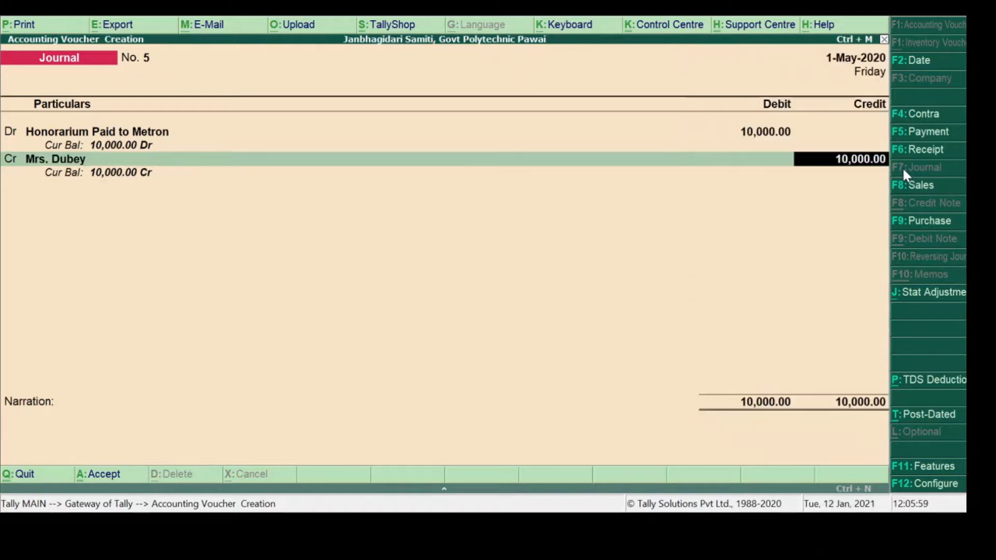
key(Return)
key(Up)
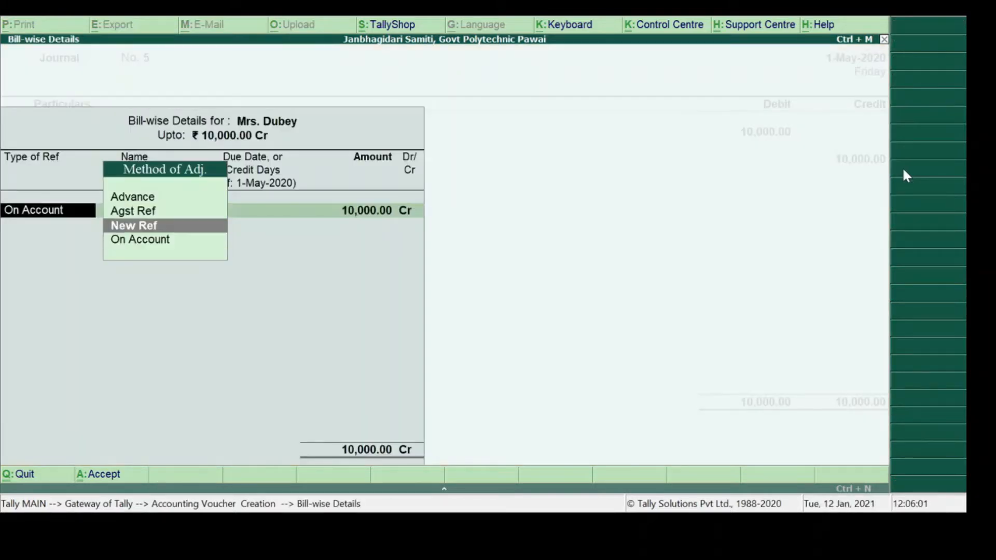
key(Return)
key(Return)
key(Return)
key(Return)
key(Return)
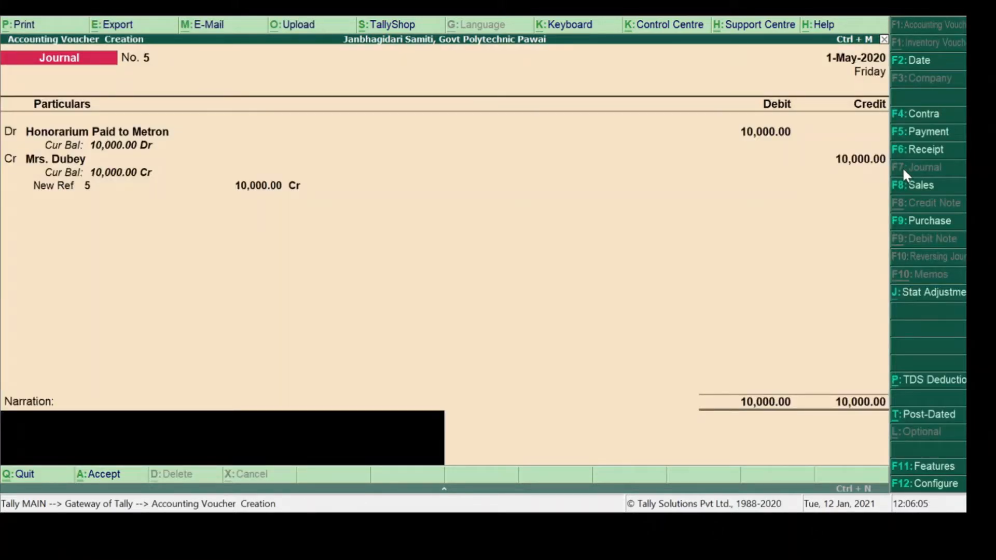
Repeat the narration "Being Hon due for the month of April 2020" and save the matron's honorarium journal voucher.
key(ctrl+r)
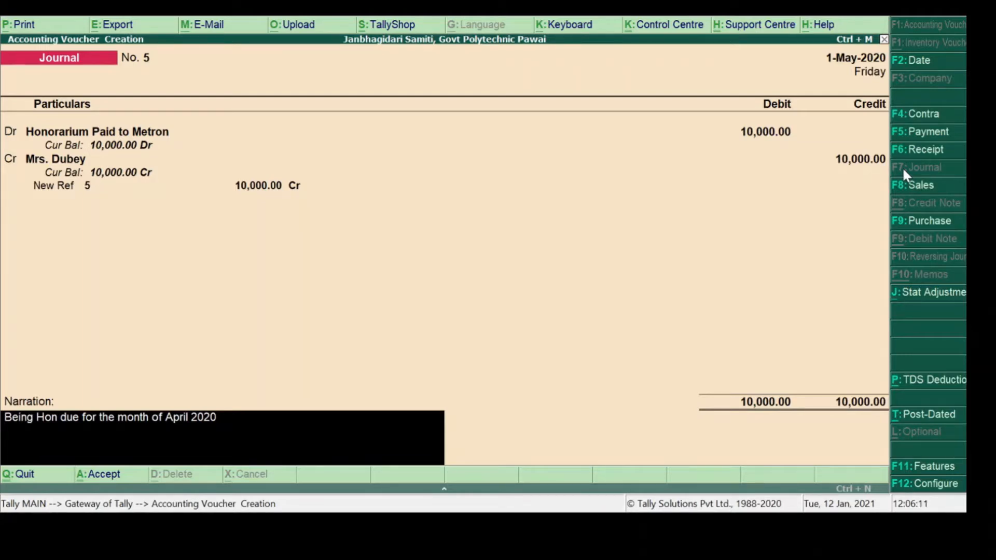
key(Return)
key(Return)
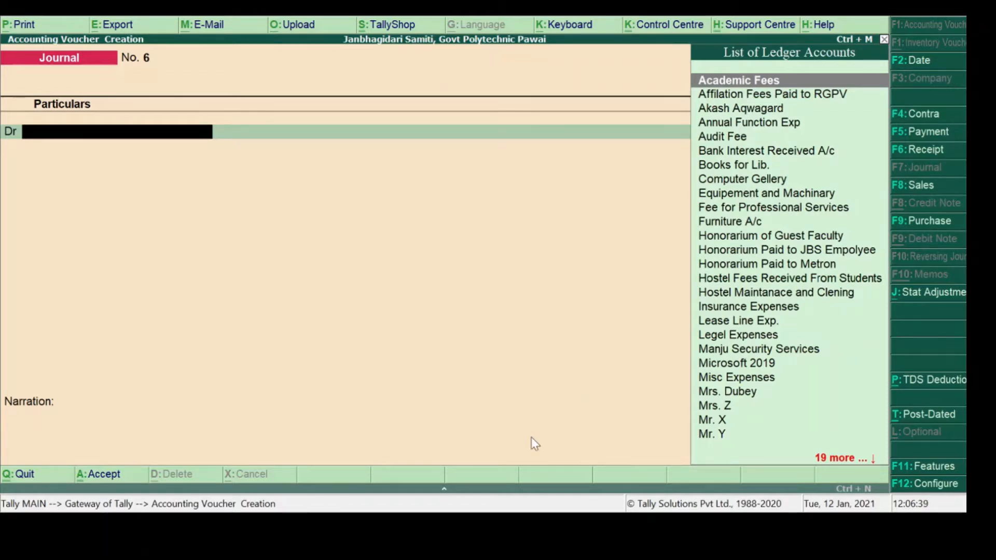
Start a payment voucher dated 5-May-2020 with Bank of India as the paying account.
click(927, 135)
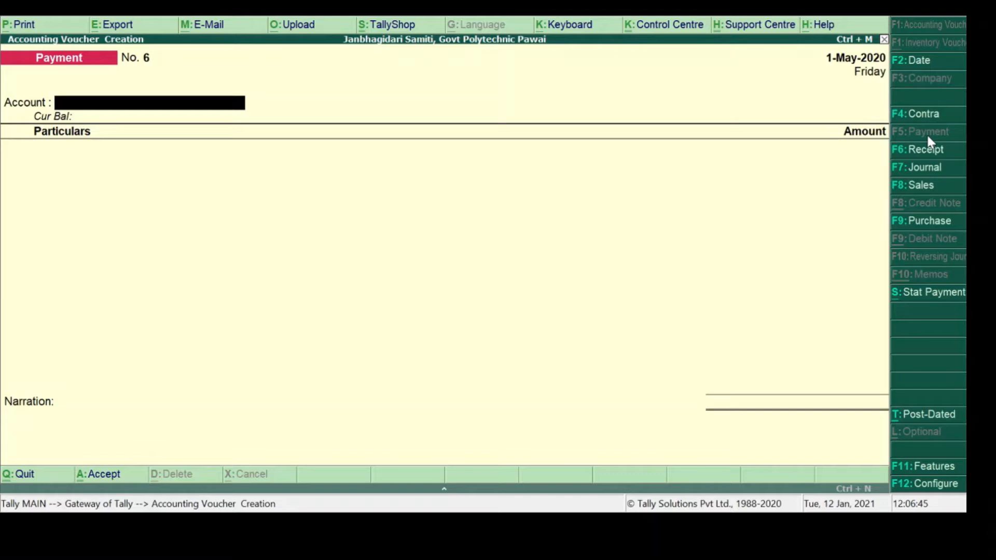
key(F2)
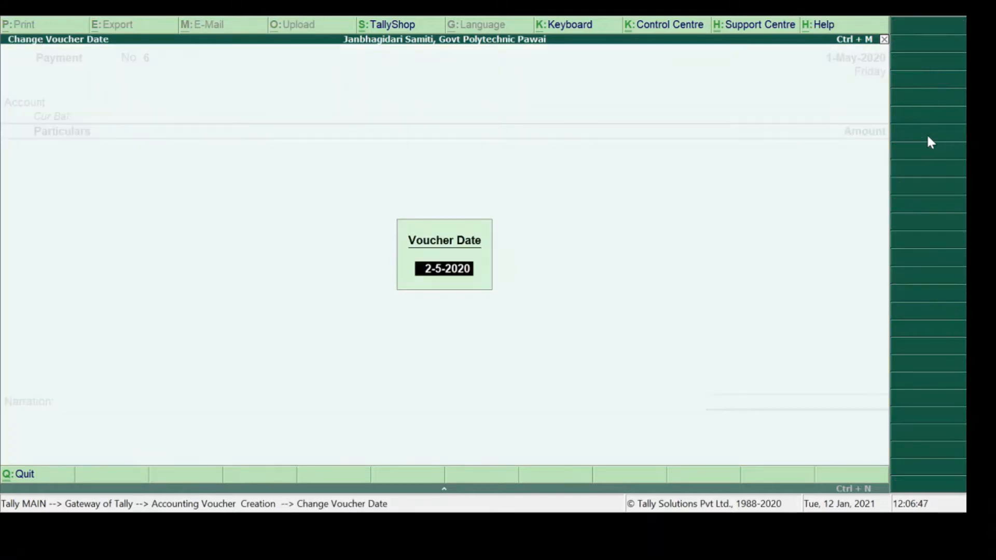
text(5)
key(Return)
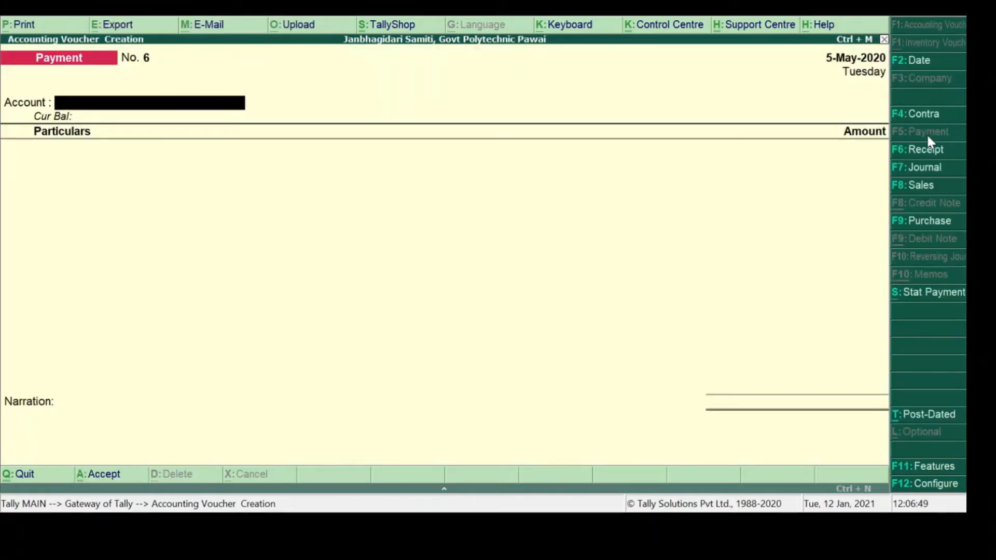
text(1)
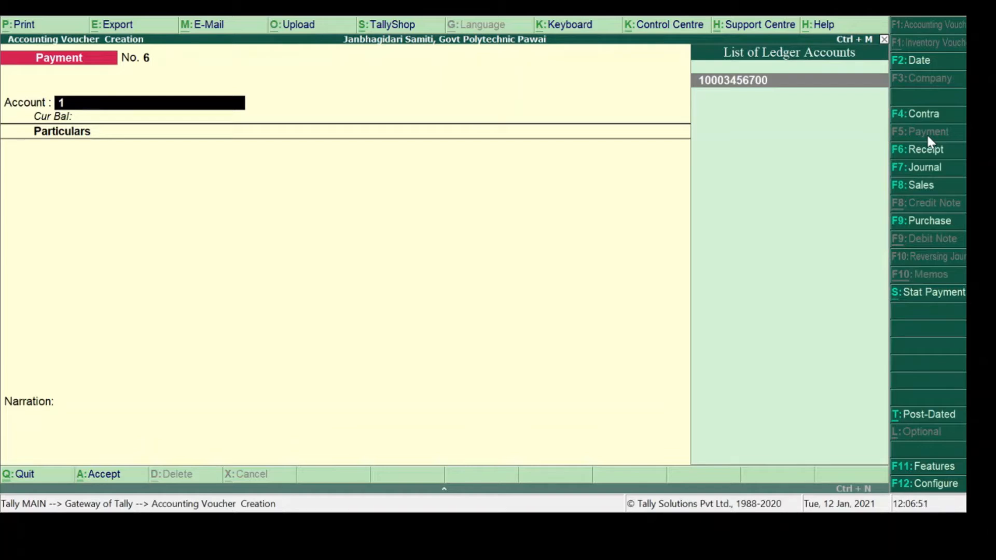
key(Return)
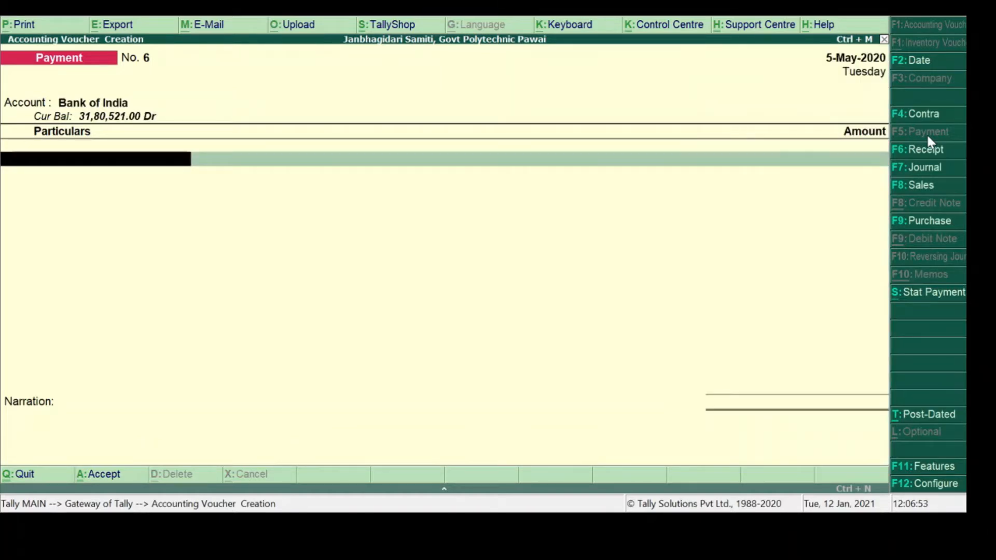
Debit Ritesh News Paper Agencies with 7,662 in the payment voucher and adjust it against pending bill 43.
text(RI)
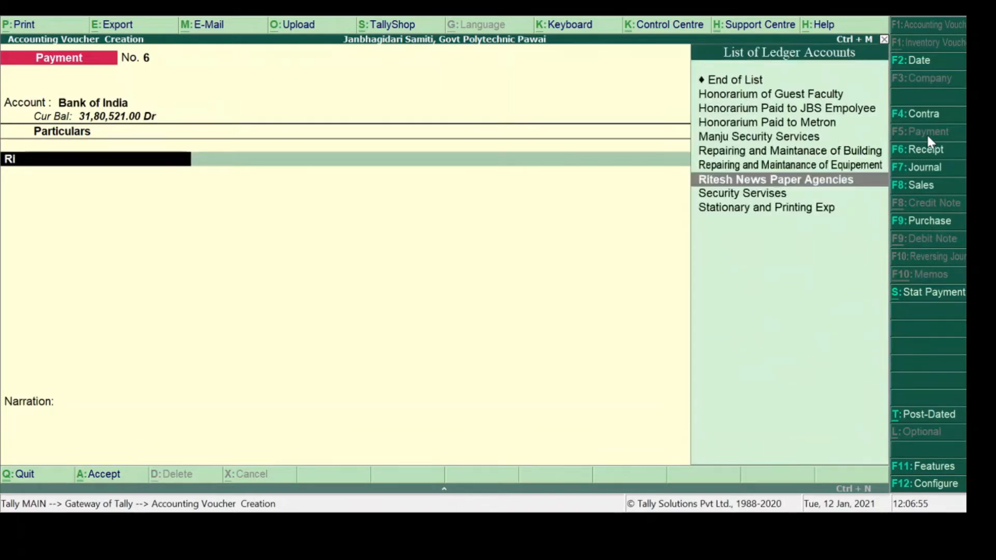
key(Return)
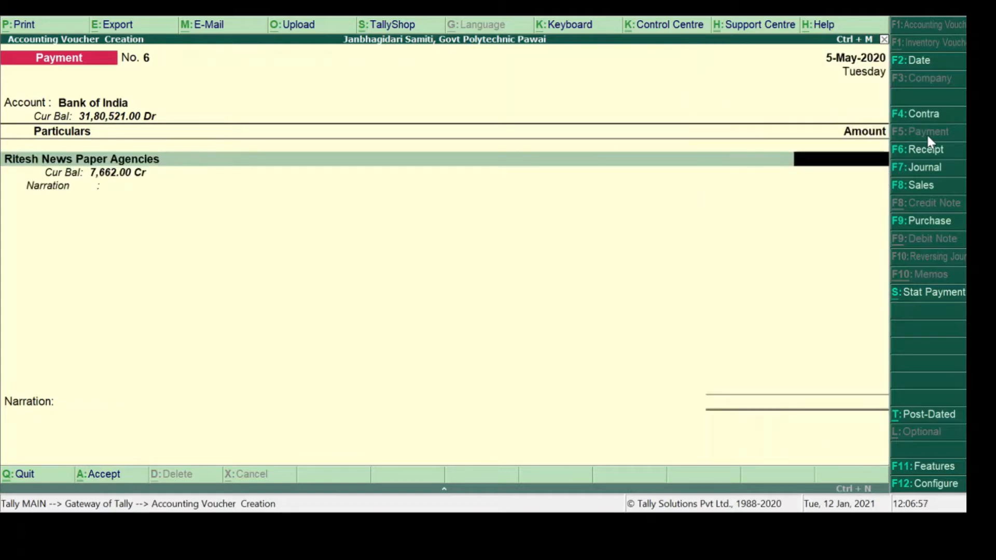
text(7662)
key(Return)
key(Return)
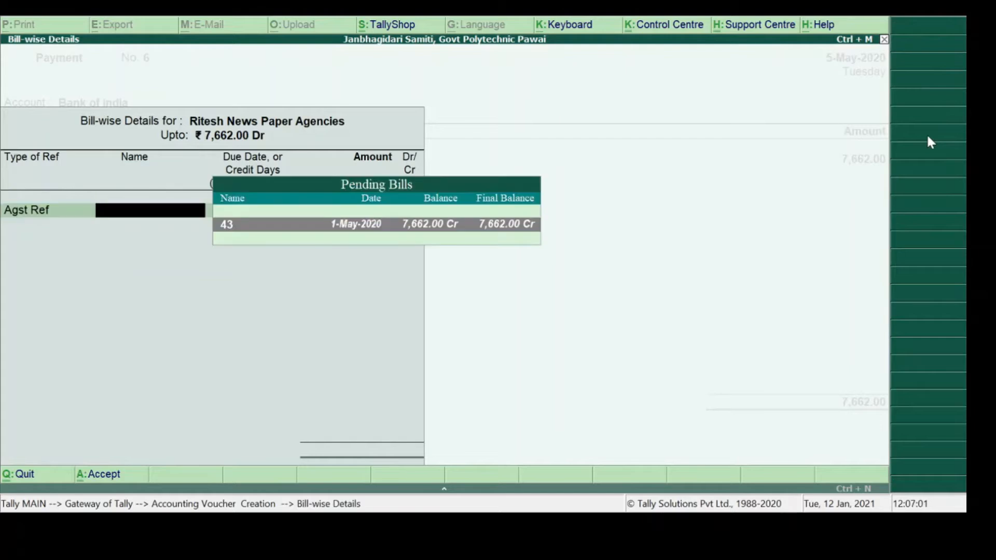
key(Return)
key(Return)
key(Return)
key(Return)
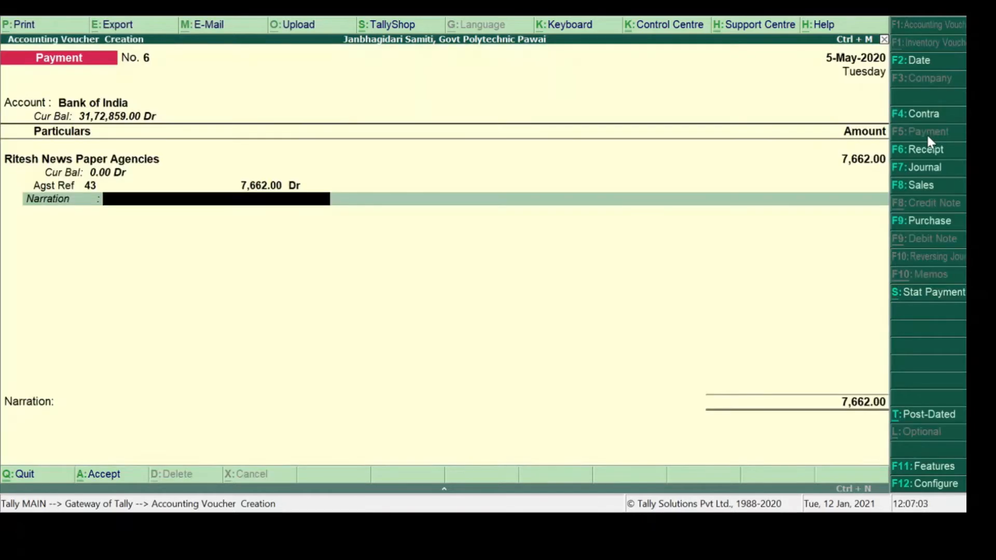
Finish the particulars of the newspaper payment and proceed to the voucher's narration.
key(Return)
key(Return)
key(Return)
key(Return)
key(Return)
key(Return)
key(Return)
key(Return)
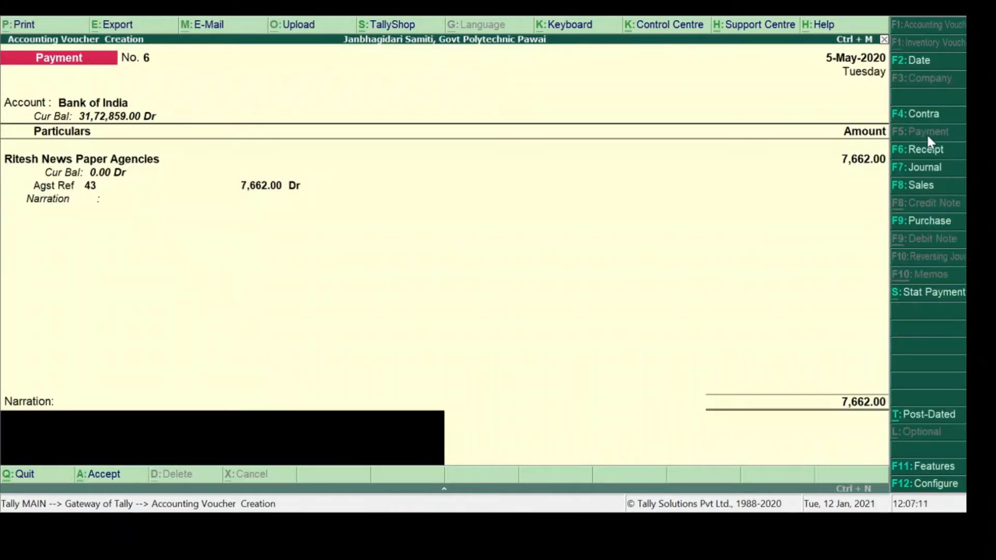
key(ctrl+r)
key(BackSpace)
key(BackSpace)
key(BackSpace)
key(BackSpace)
key(BackSpace)
key(BackSpace)
key(BackSpace)
key(BackSpace)
key(BackSpace)
key(BackSpace)
key(BackSpace)
key(BackSpace)
key(BackSpace)
key(BackSpace)
key(BackSpace)
key(BackSpace)
key(BackSpace)
key(BackSpace)
key(BackSpace)
key(BackSpace)
key(BackSpace)
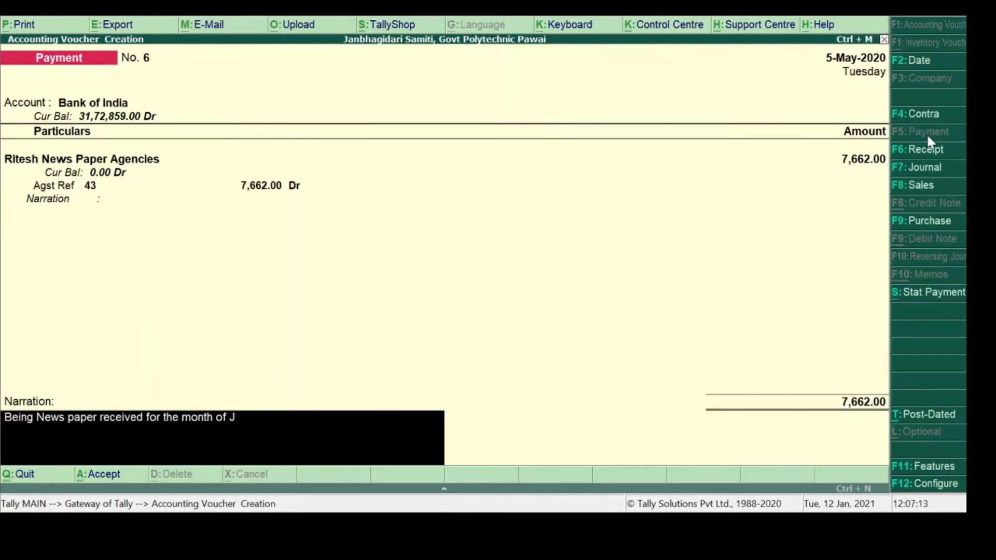
Allocate the 7,662 Bank of India payment to A/c Payee cheque 100311 with instrument date 5-May-2020.
key(Return)
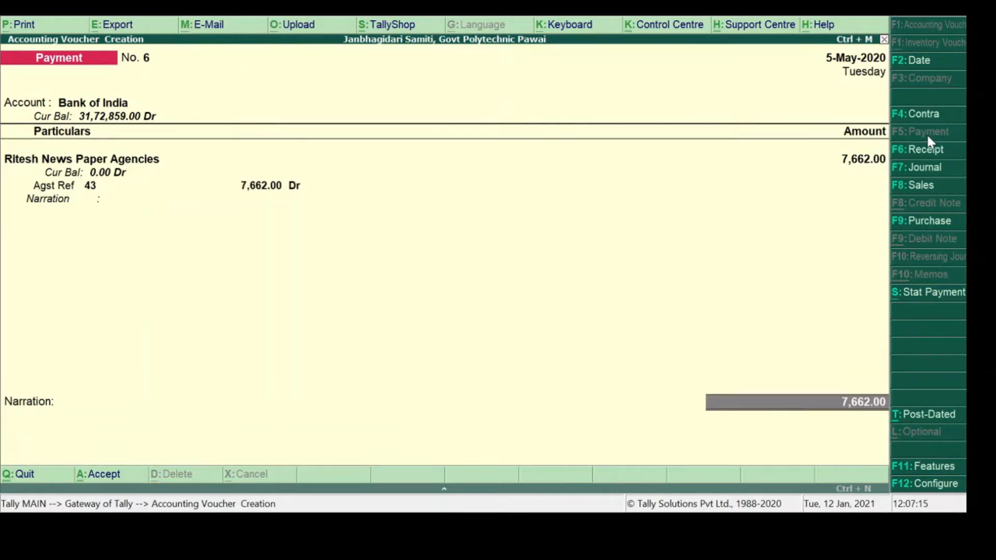
key(Return)
key(Return)
key(Return)
key(Return)
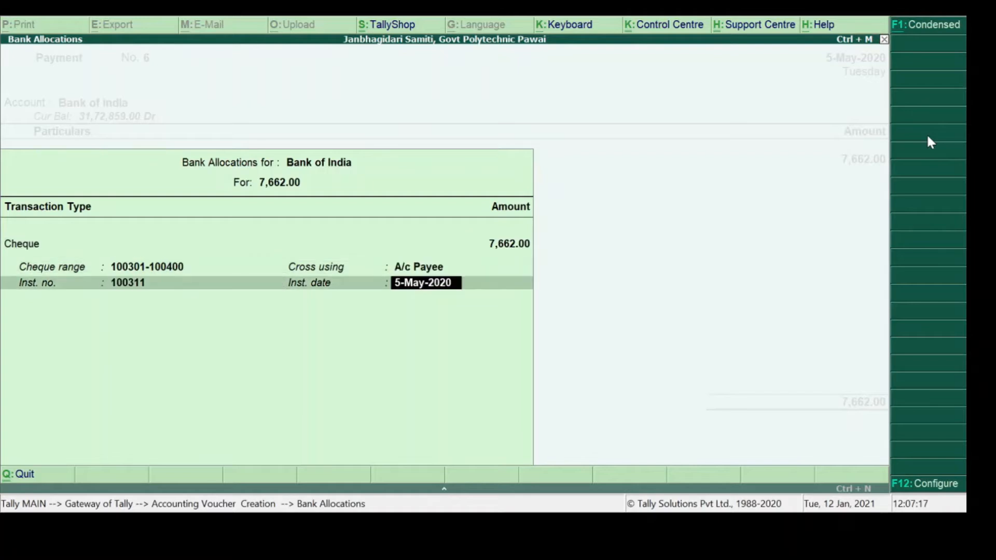
Recall the previous payment narration, change it to "Being payment done agst bill No. 43" and save the voucher.
key(ctrl+r)
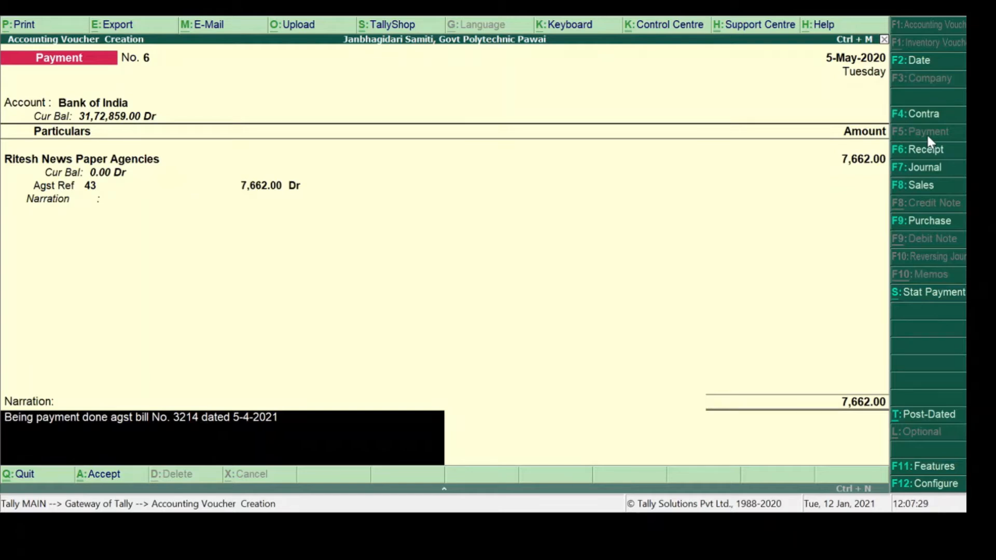
key(BackSpace)
key(BackSpace)
key(BackSpace)
key(BackSpace)
key(BackSpace)
key(BackSpace)
key(BackSpace)
key(BackSpace)
key(BackSpace)
key(BackSpace)
key(BackSpace)
key(BackSpace)
key(BackSpace)
key(BackSpace)
key(BackSpace)
key(BackSpace)
key(BackSpace)
key(BackSpace)
key(BackSpace)
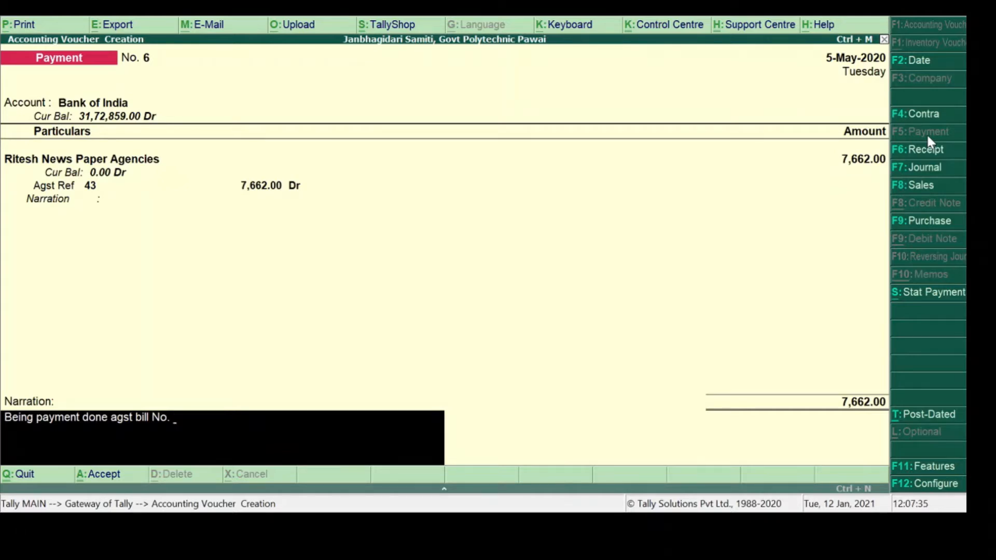
text(43)
key(Return)
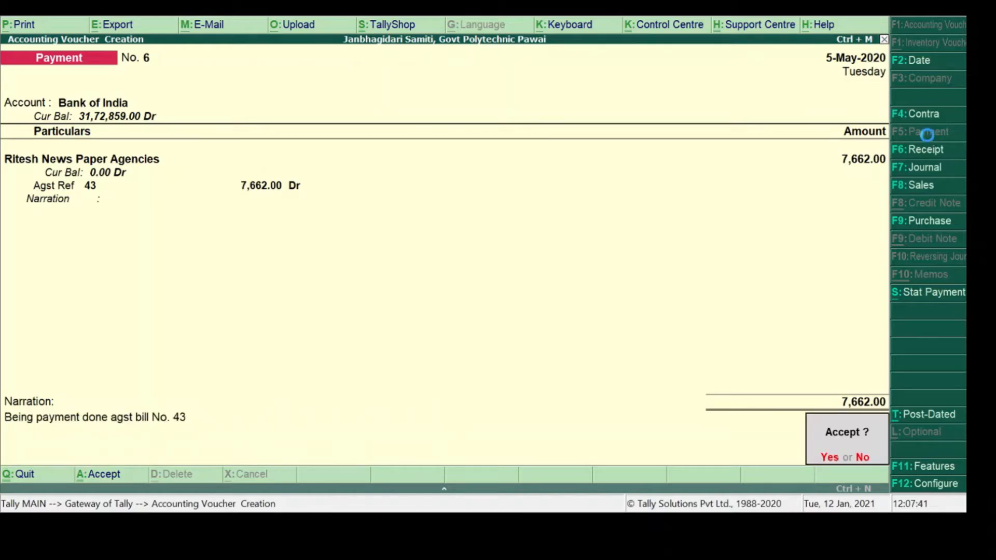
key(Return)
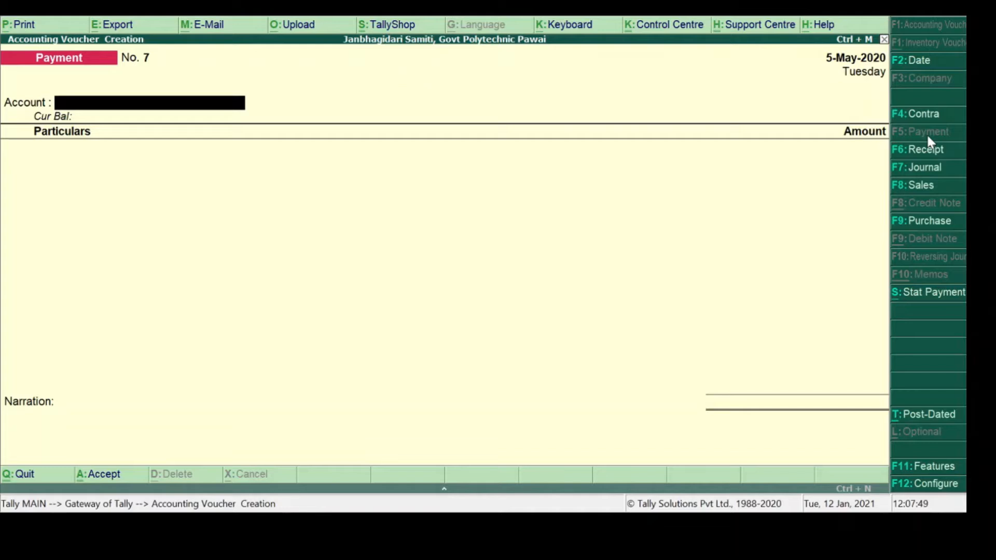
Set Bank of India as the paying account in the new payment voucher and debit Mr. X with 25,000 against Ref 3.
text(1)
key(Return)
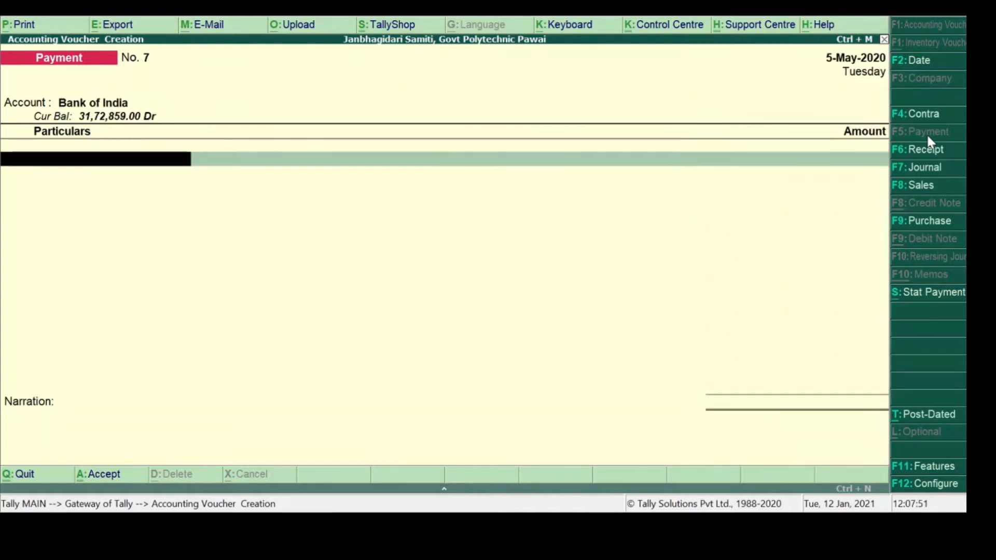
text(Mr)
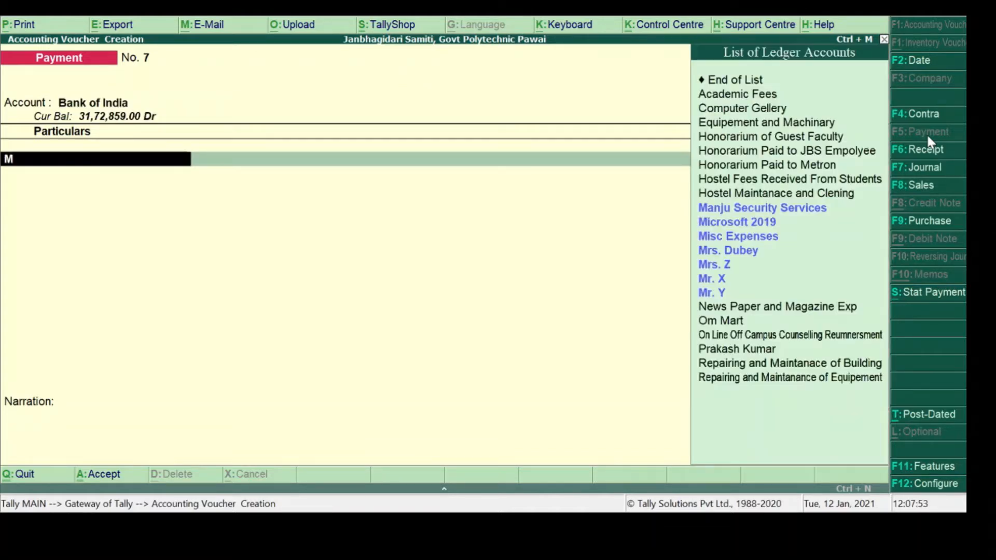
key(Down)
key(Down)
key(Down)
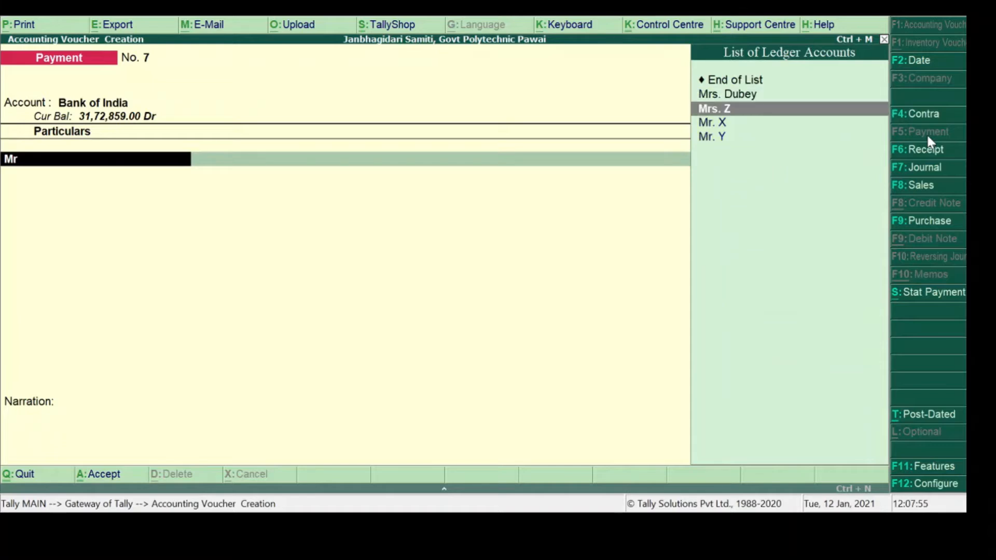
key(Return)
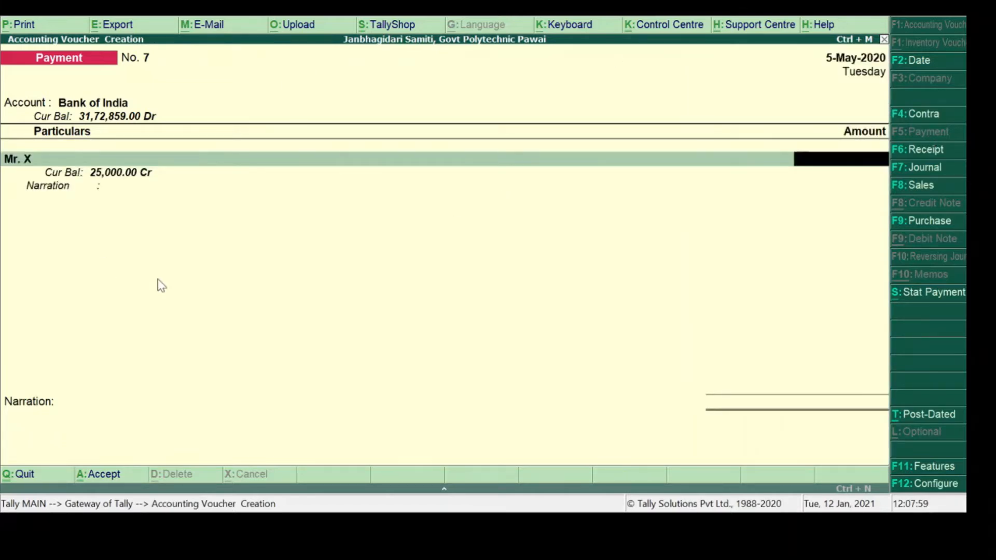
text(25,000)
key(Return)
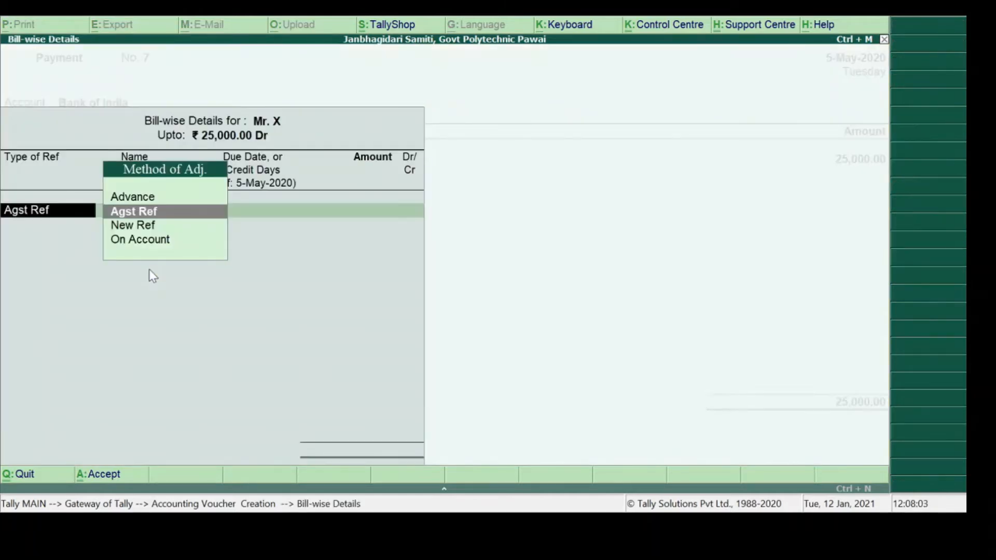
key(Return)
key(Return)
key(Return)
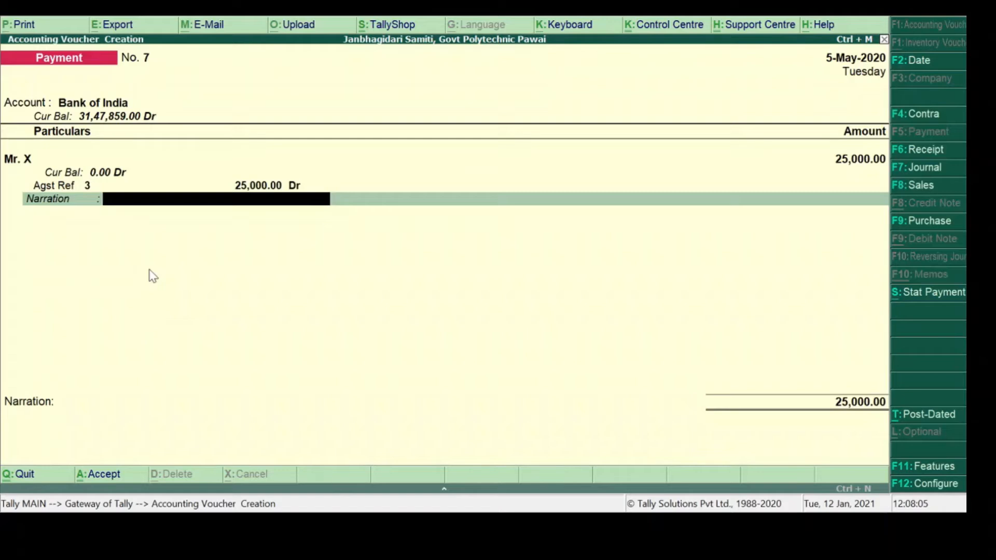
key(Return)
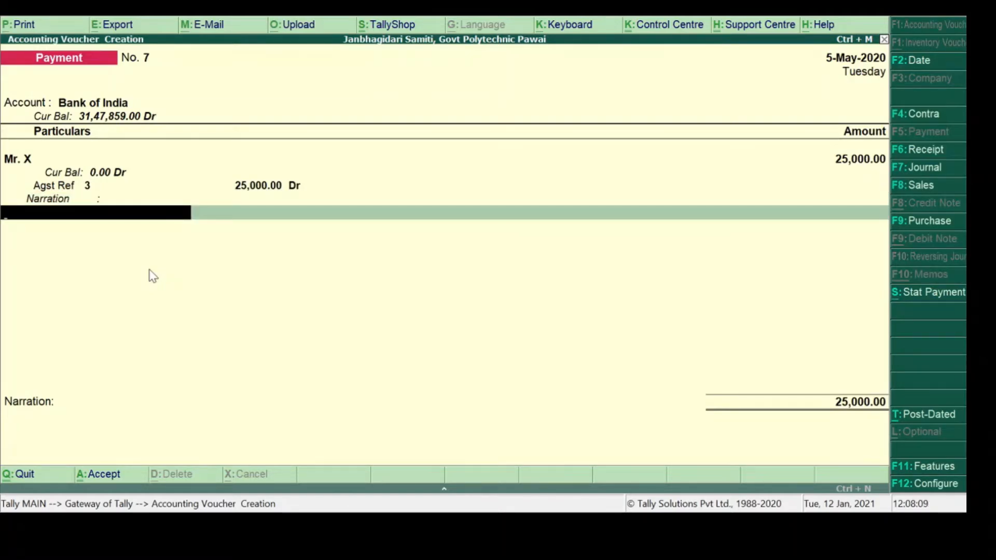
Add Mr. Y to the payment voucher with 19,800 adjusted against Ref 3.
text(Y)
key(Down)
key(Down)
key(Down)
key(Down)
key(Down)
key(Down)
key(Down)
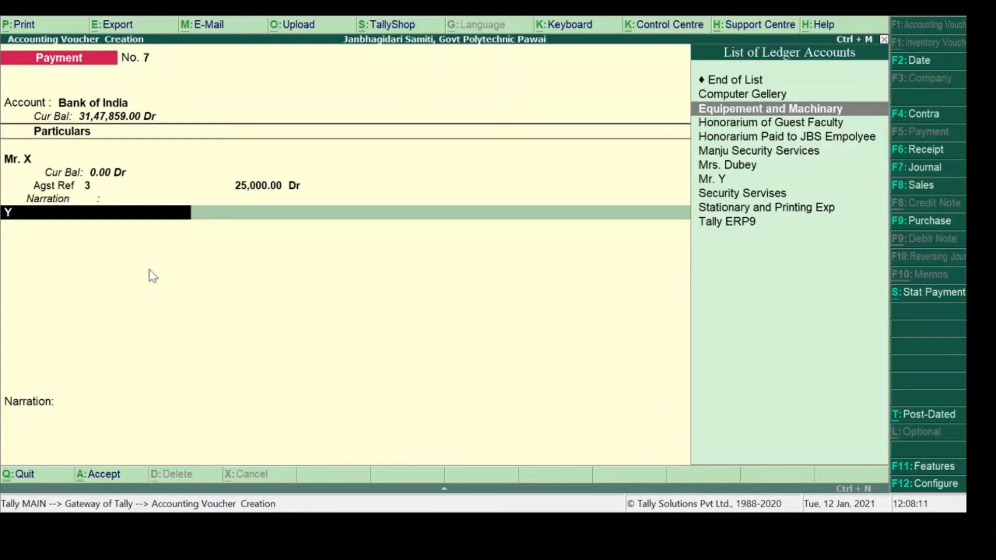
key(Return)
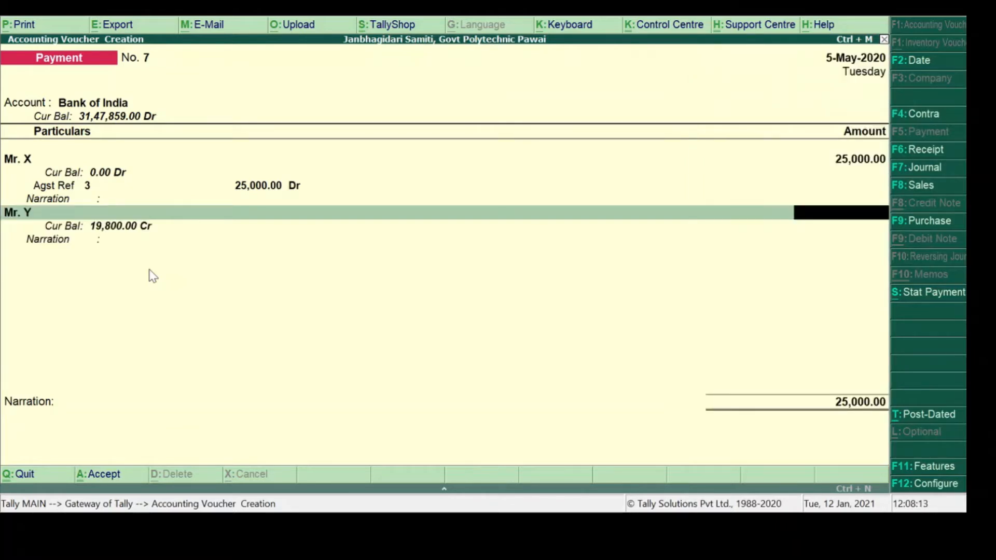
text(19,800)
key(Return)
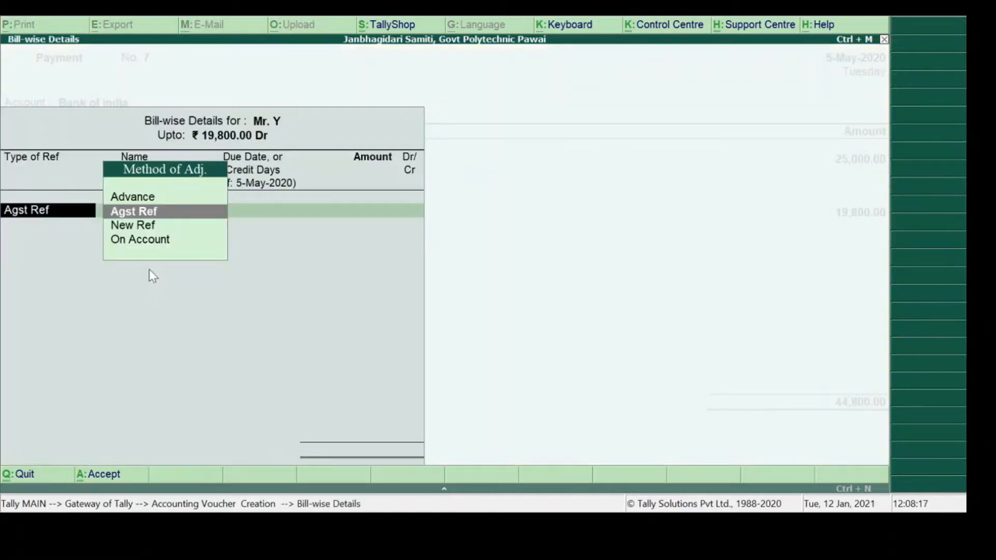
key(Return)
key(Return)
key(Return)
key(Return)
key(Return)
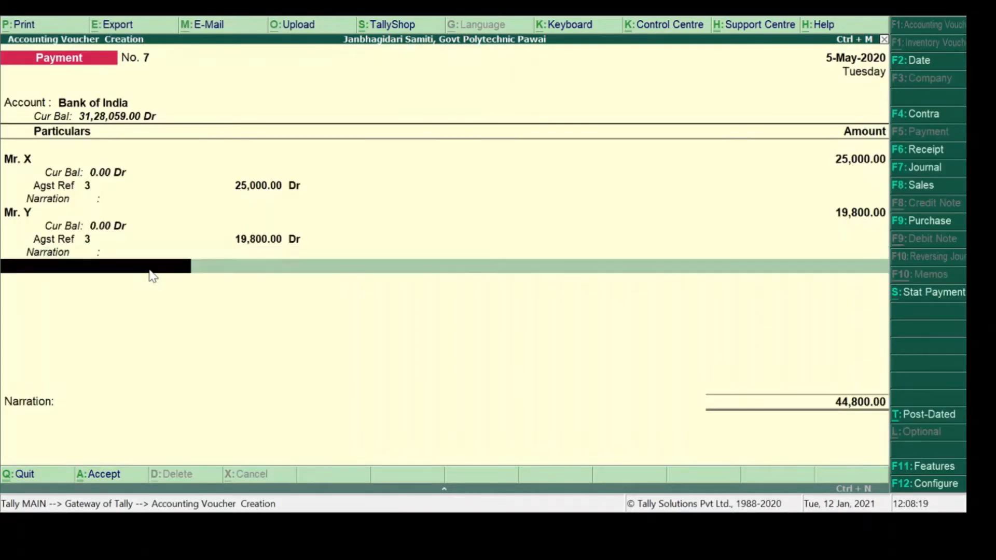
Add Mrs. Z to the payment voucher with 23,600 adjusted against Ref 3.
text(Mrs)
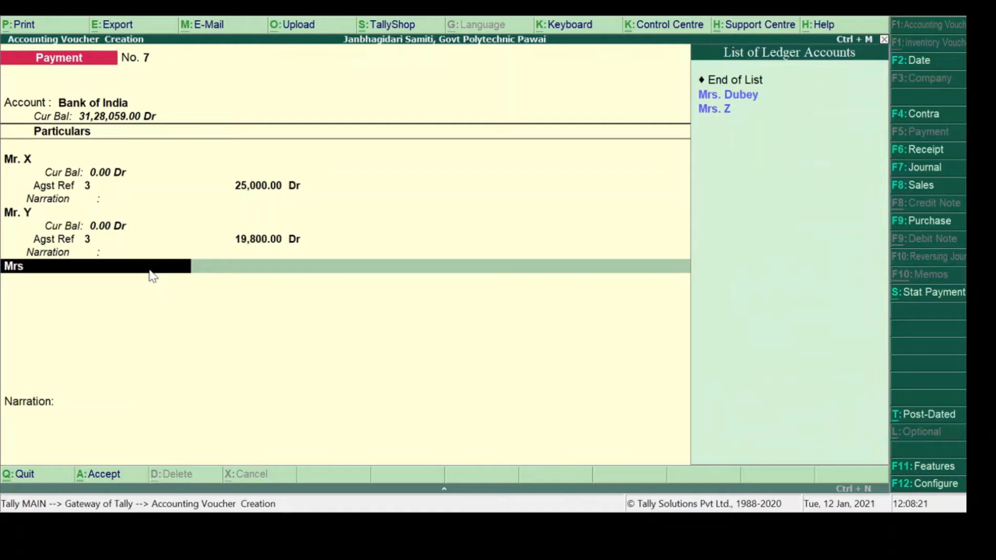
key(Down)
key(Return)
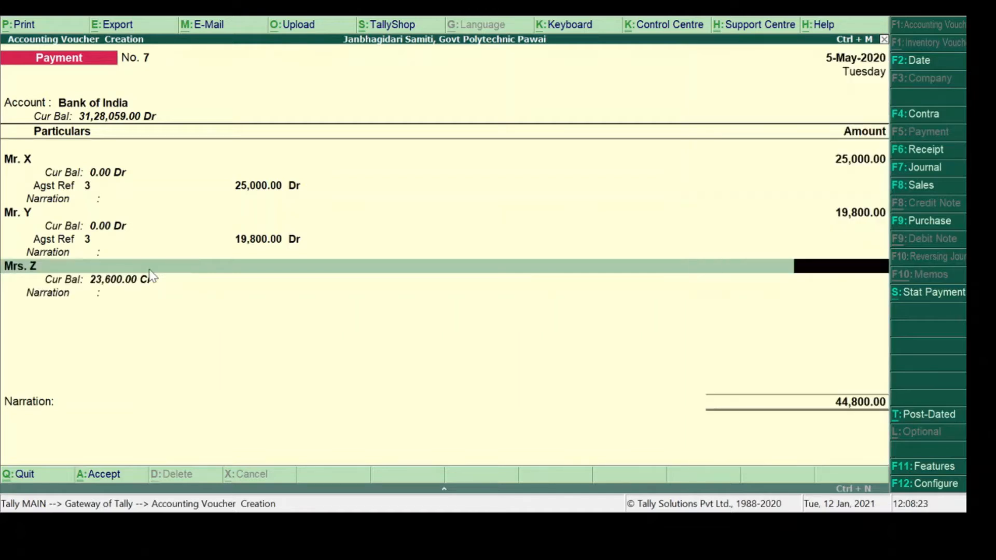
text(23,6)
text(00)
key(Return)
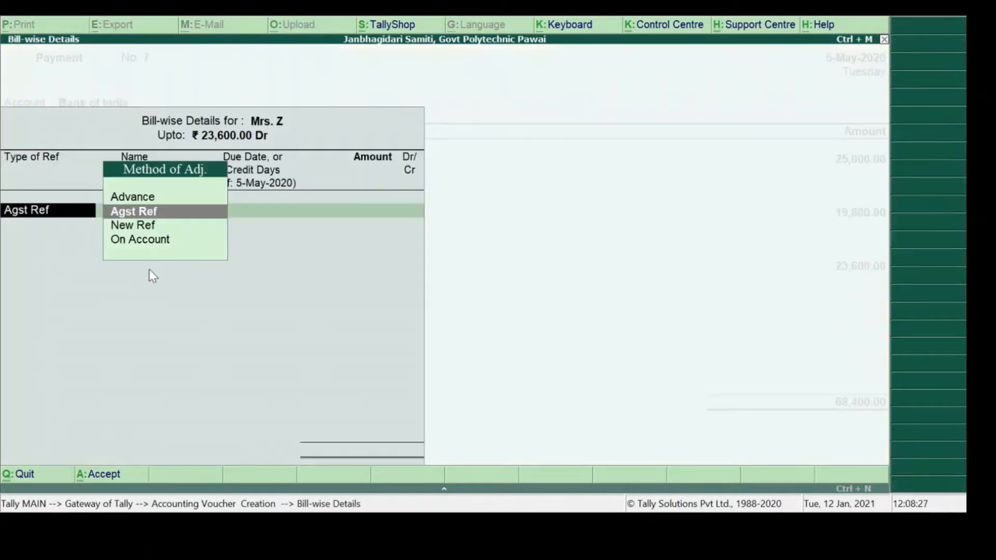
key(Return)
key(Return)
key(Return)
key(Return)
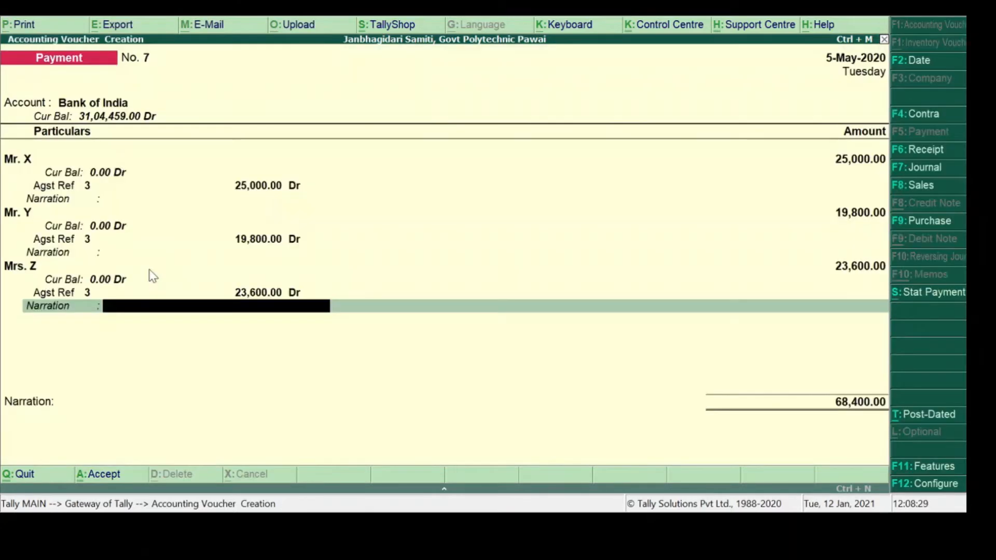
key(Return)
Add the matron's personal ledger to the payment voucher with 10,000 adjusted against Ref 5.
text(Mr)
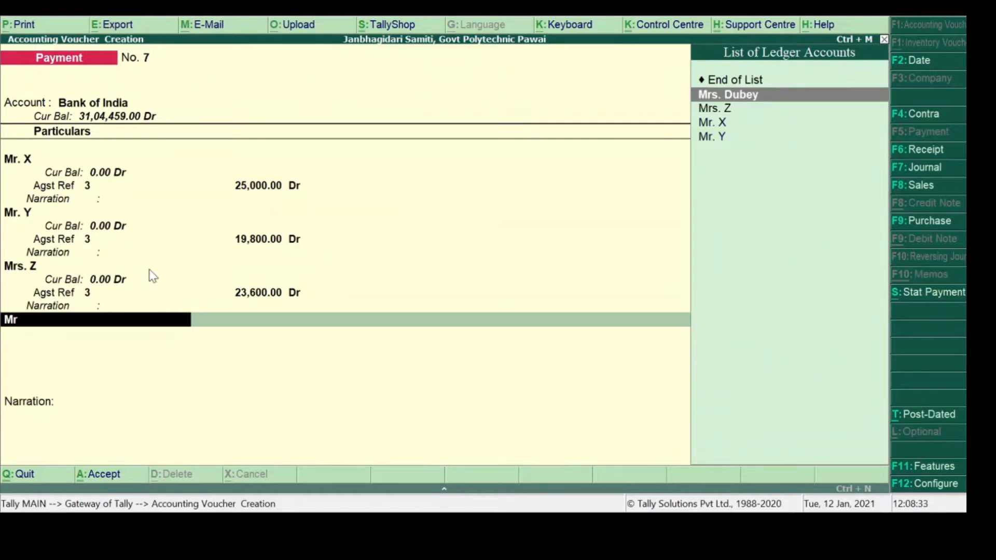
key(Return)
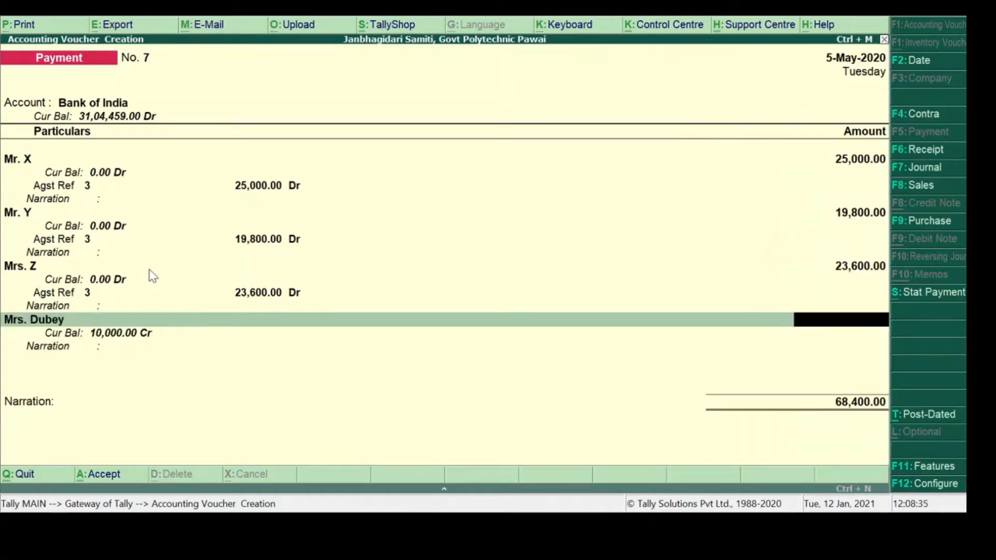
text(10000)
key(Return)
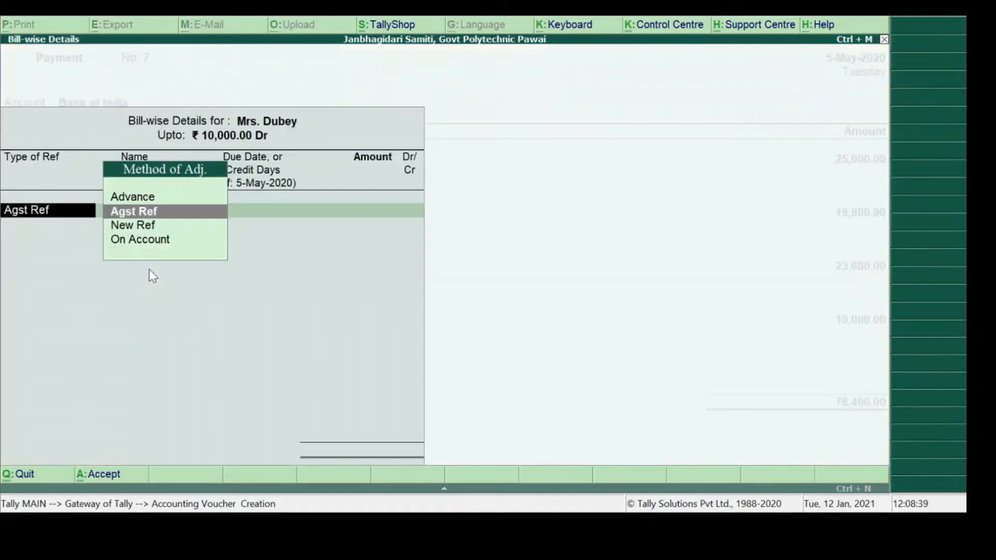
key(Return)
key(Return)
key(Return)
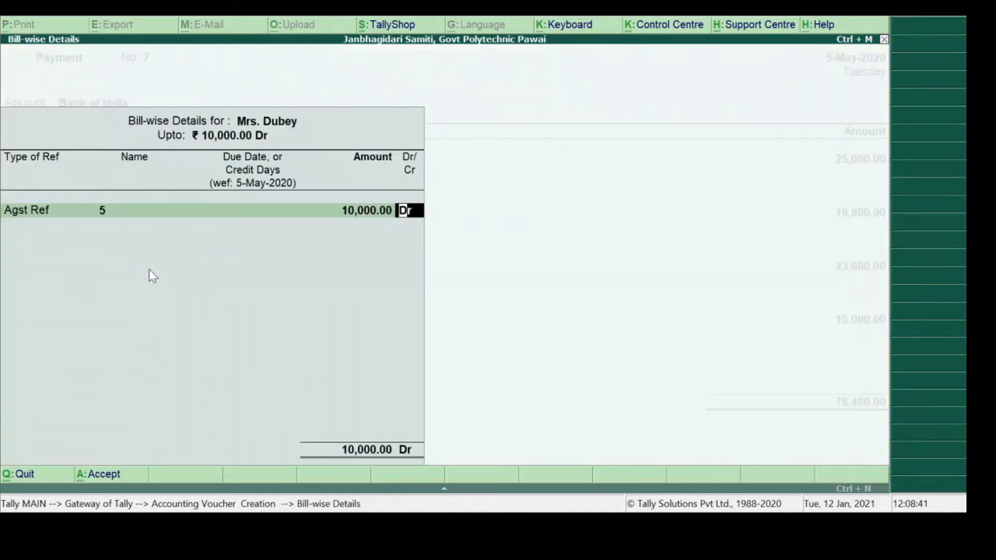
key(Return)
key(Return)
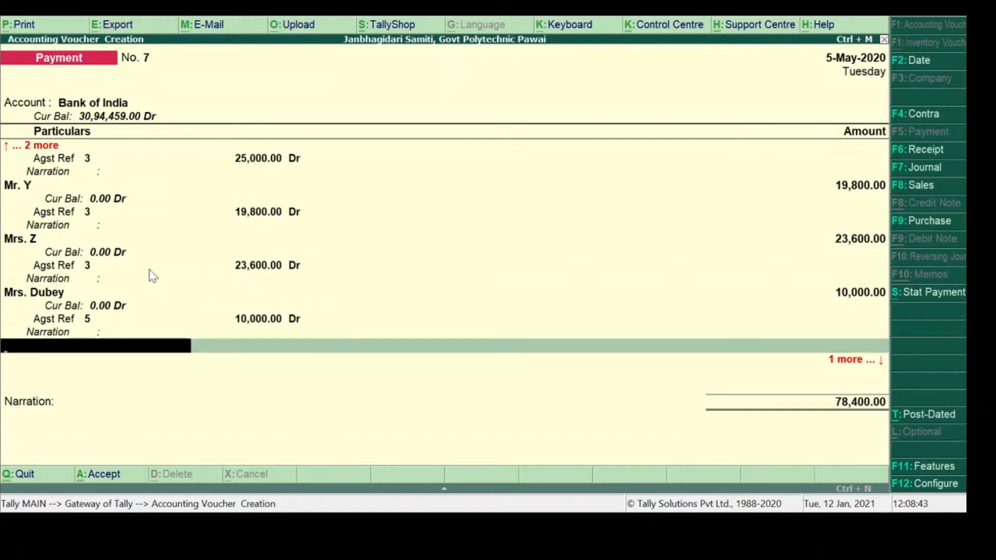
Add the remaining honorarium payee's personal ledger to the payment voucher with 8,000 adjusted against Ref 4.
text(Pr)
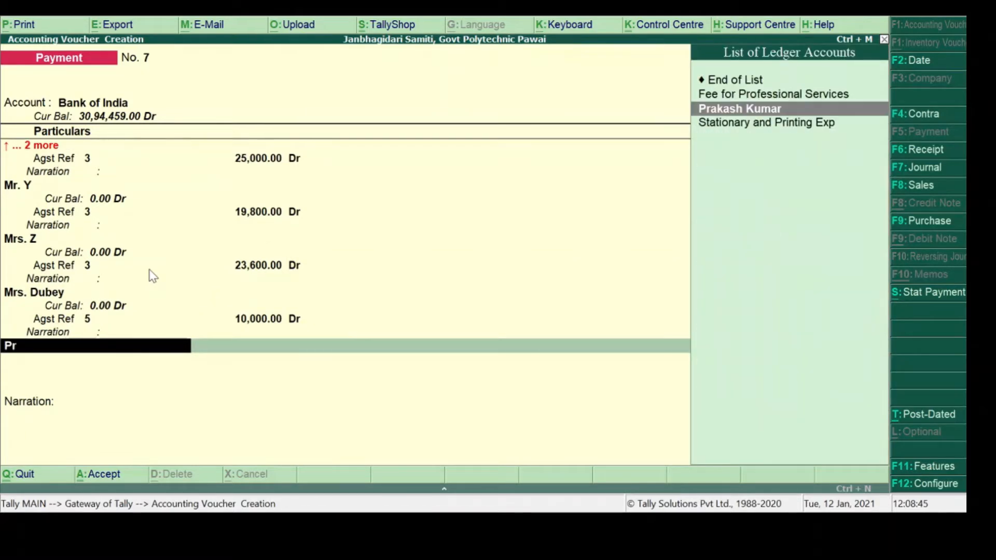
key(Return)
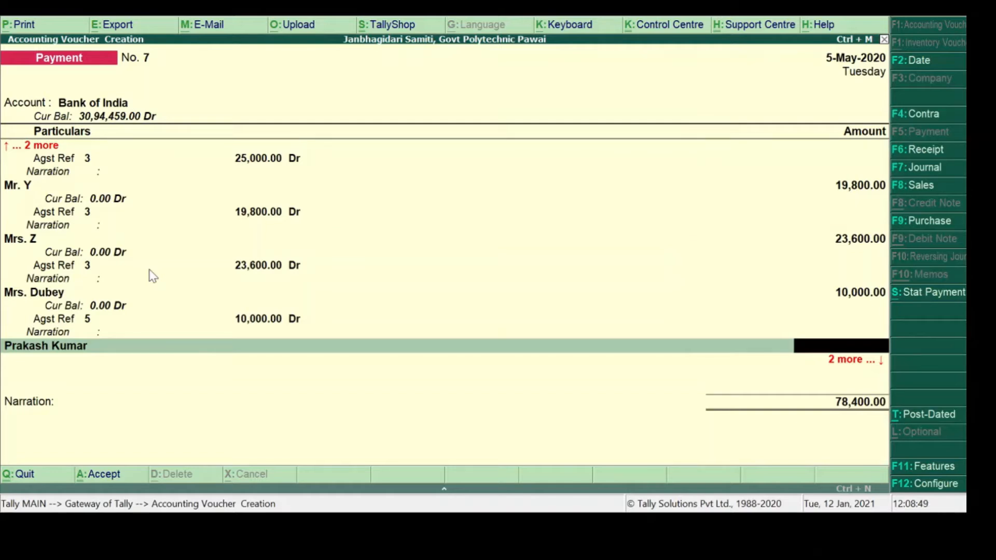
text(80000)
key(Return)
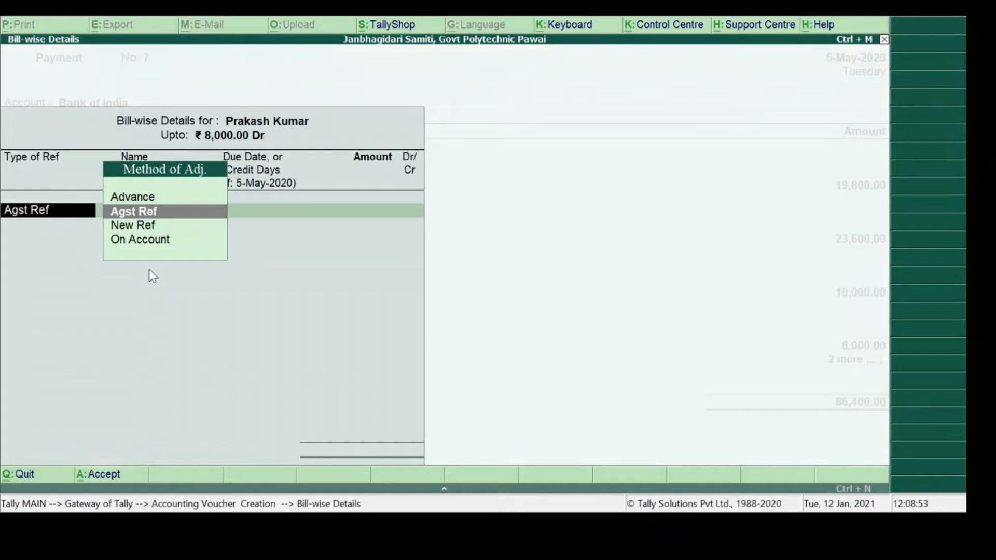
key(Return)
key(Return)
key(Return)
key(Return)
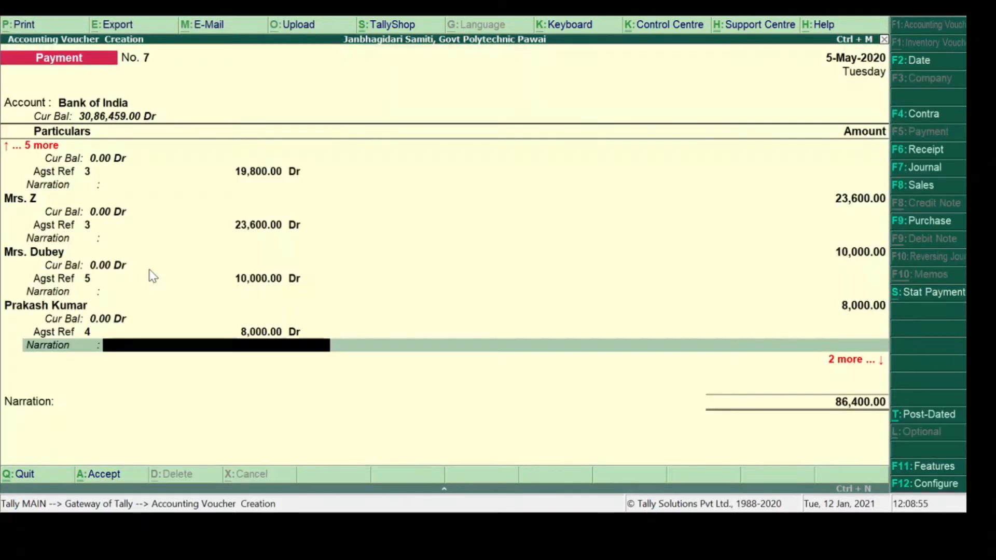
key(Return)
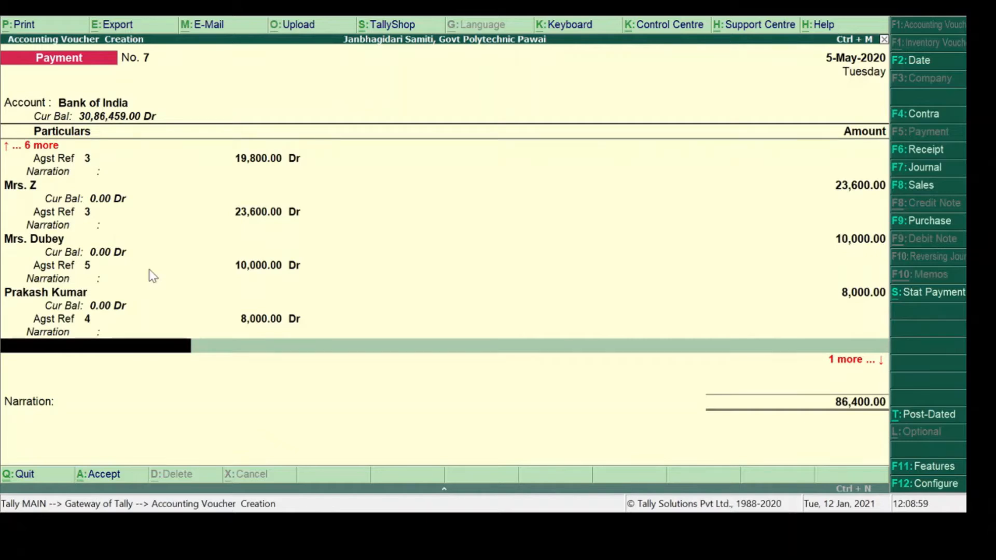
End the payee list and allocate the Bank of India payment as an A/c Payee cheque dated 5-May-2020.
key(Return)
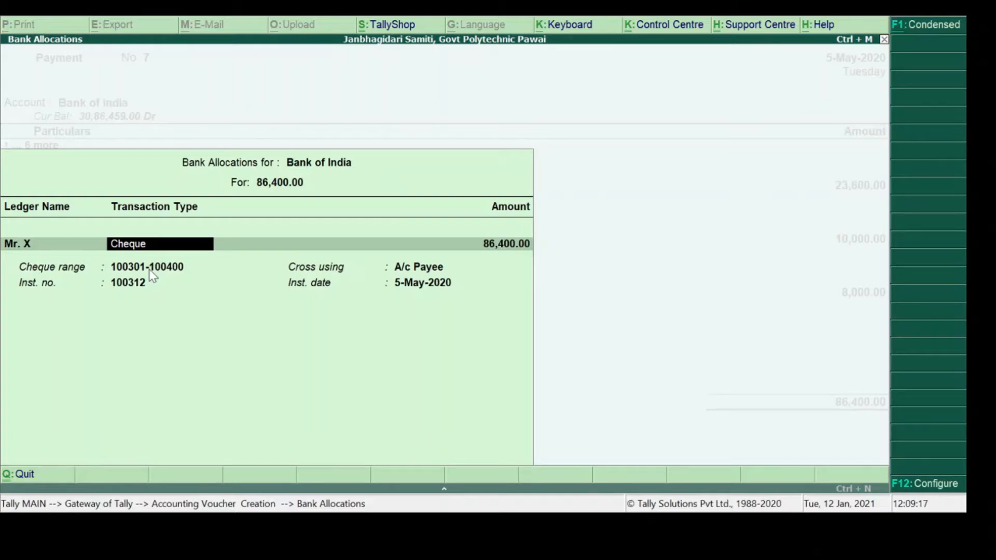
key(Return)
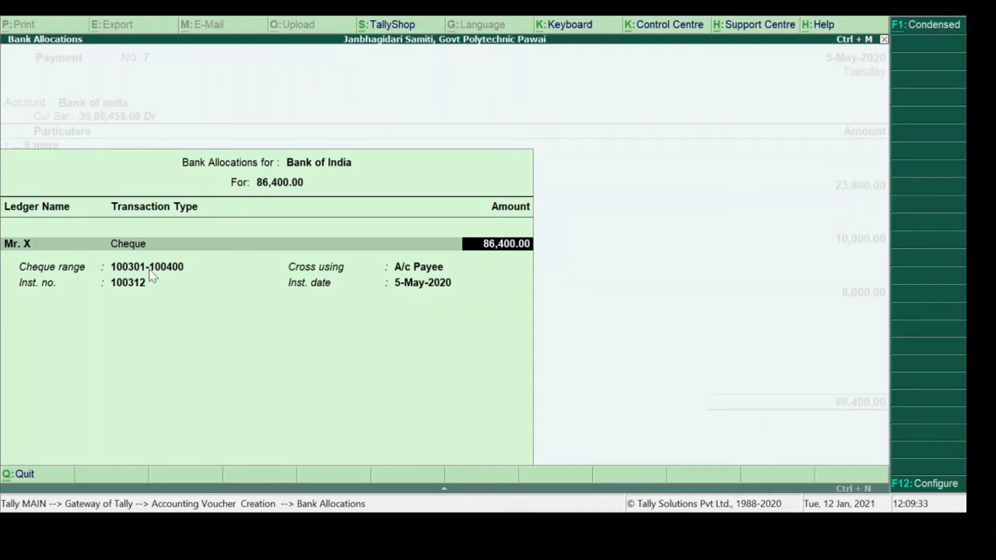
key(Return)
key(Return)
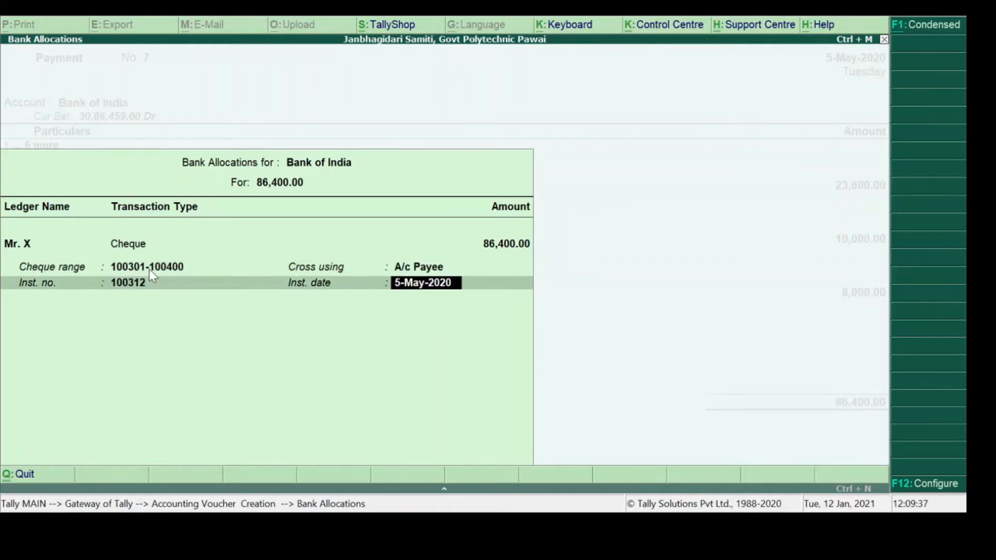
key(Return)
Enter the narration "Being Amount paid as per list" for the payment voucher.
text(Being Amount)
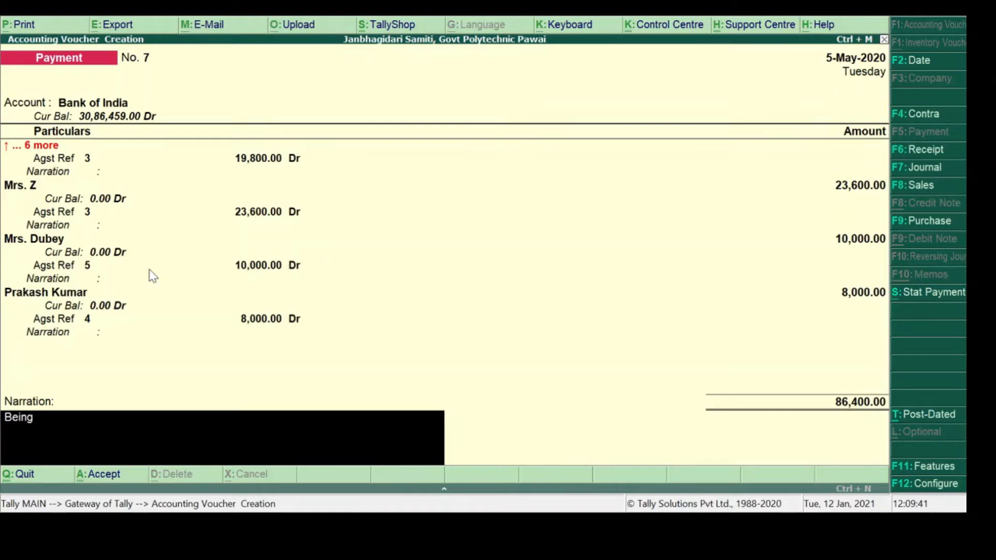
text( paid as )
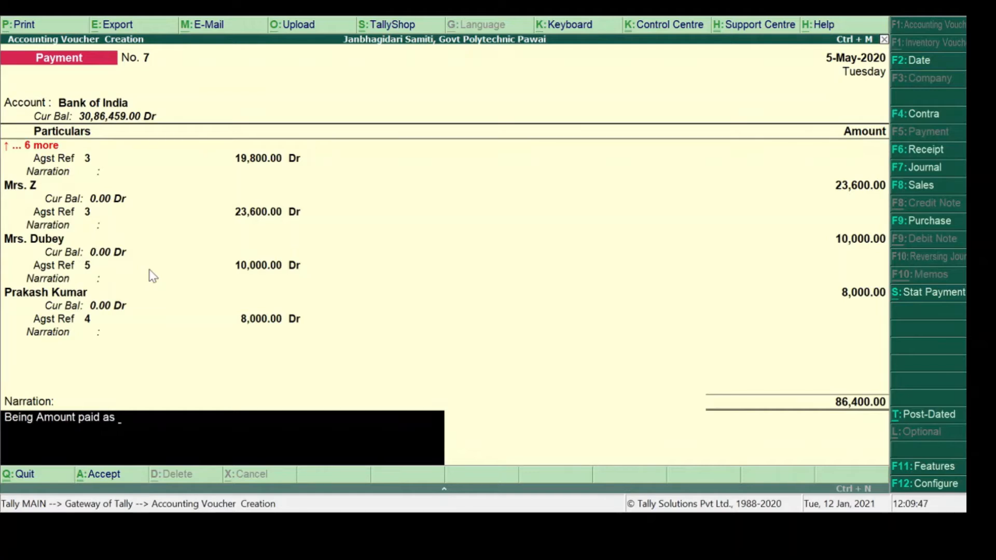
text(per list)
key(Return)
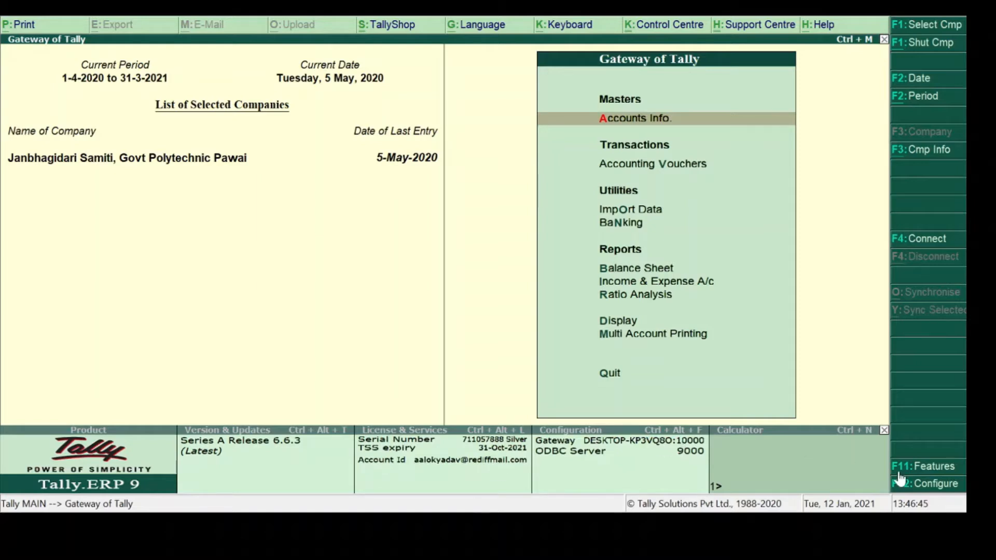
In the company's statutory and taxation features, keep TDS enabled and set the option to alter TDS details to Yes.
click(916, 468)
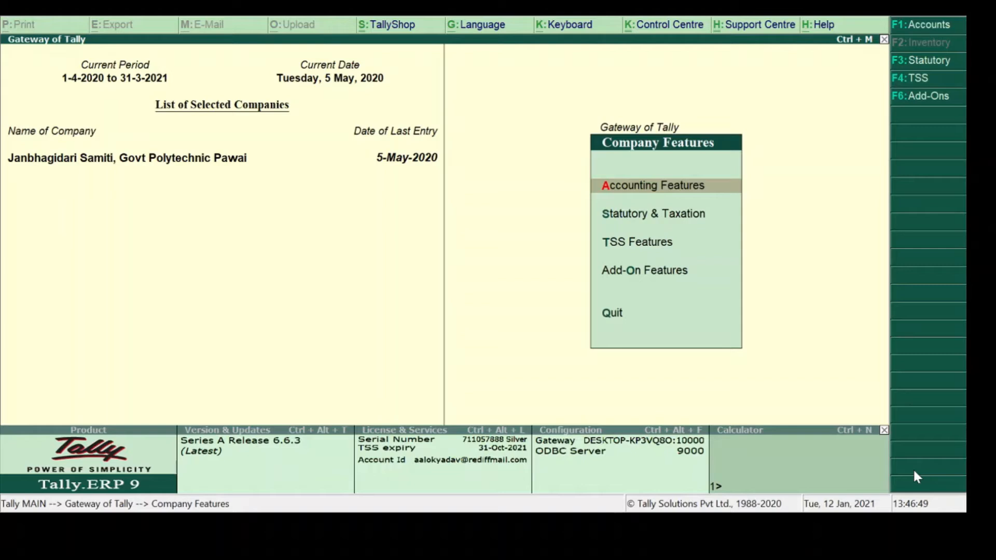
key(Down)
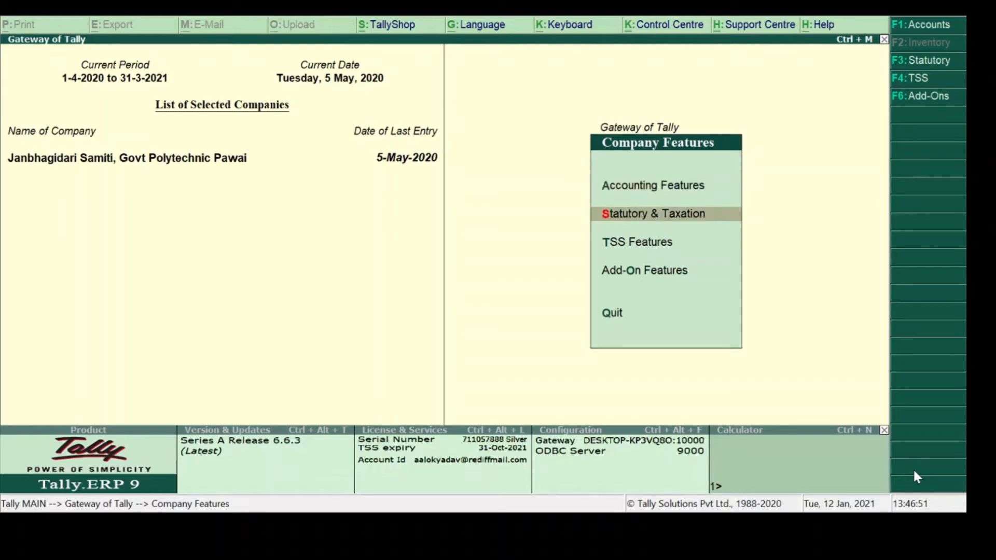
key(Return)
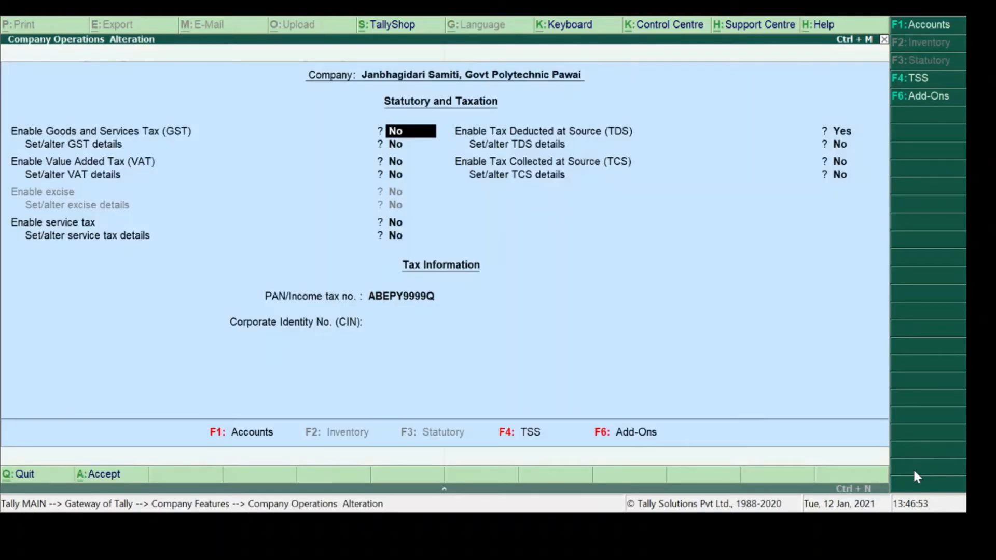
key(Return)
key(Return)
key(Return)
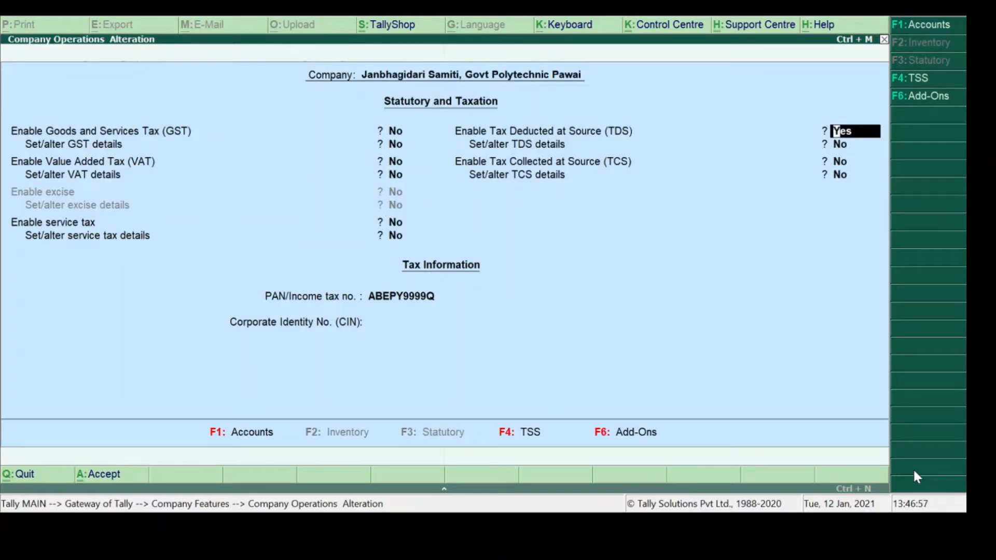
key(Return)
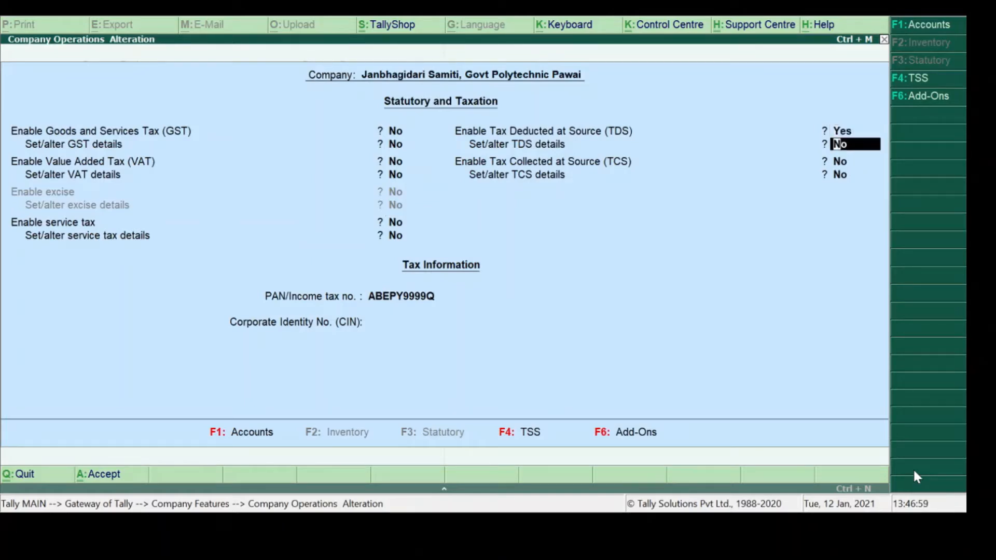
key(y)
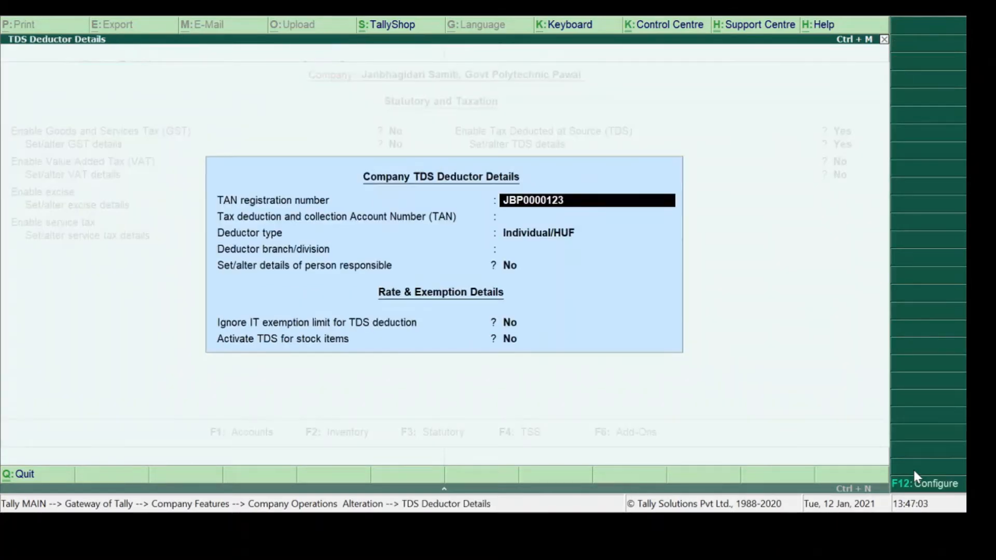
Keep Individual/HUF as the deductor type, set alteration of the responsible person's details to Yes and accept those details.
key(Return)
key(Return)
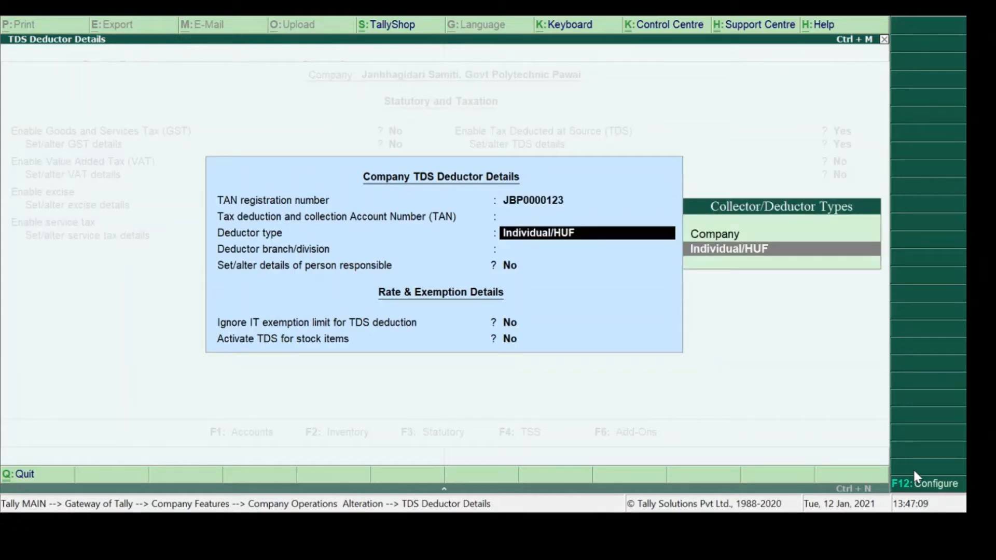
key(Return)
key(Return)
key(Return)
key(Return)
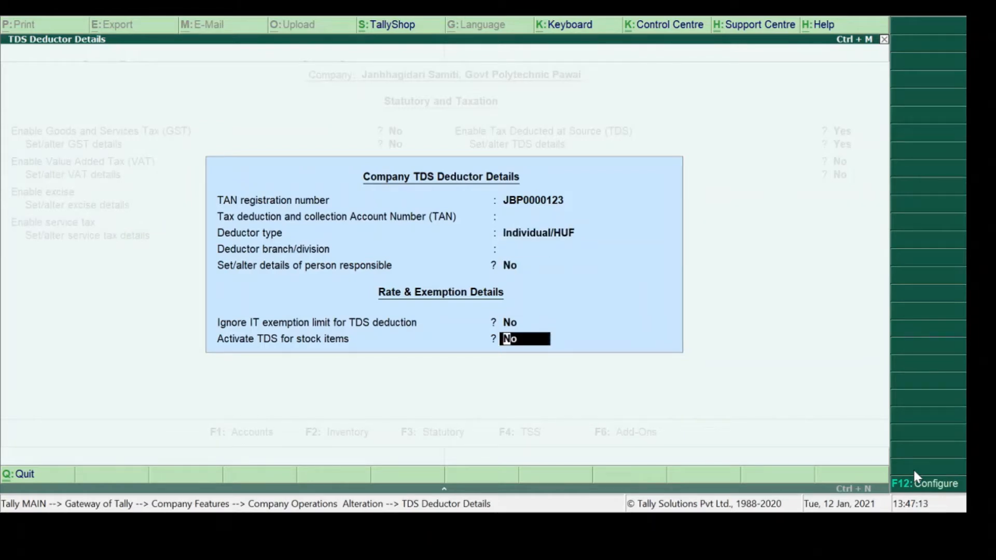
key(Up)
key(Up)
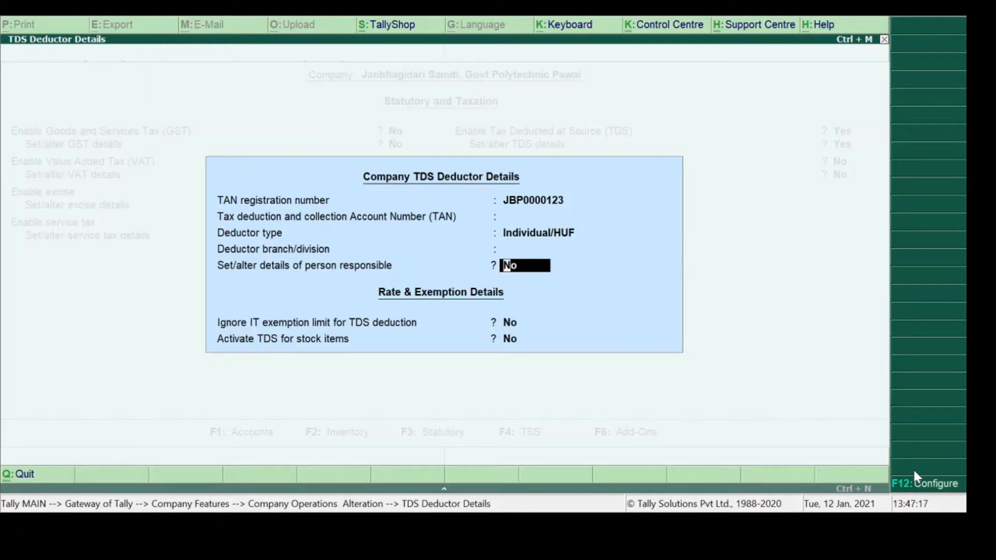
text(y)
key(Return)
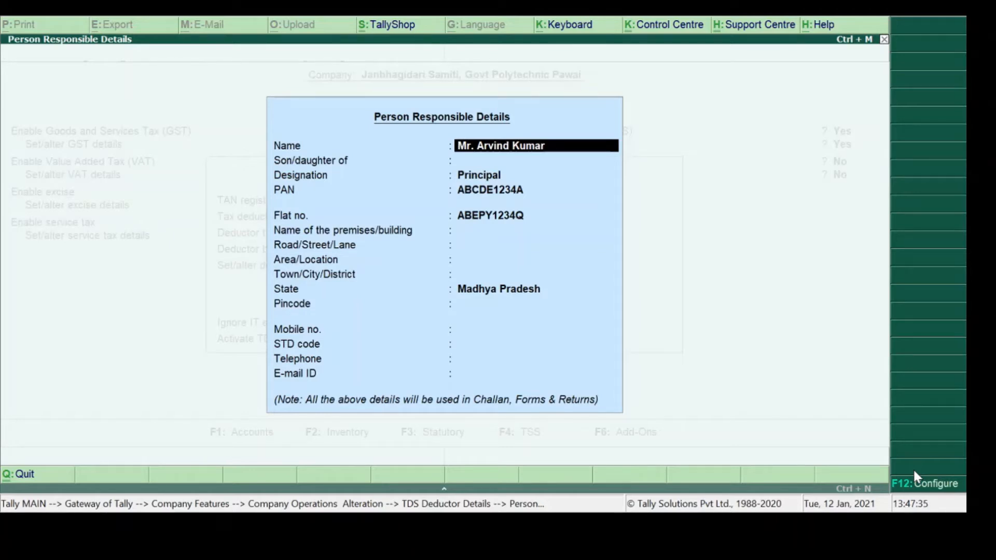
key(ctrl+a)
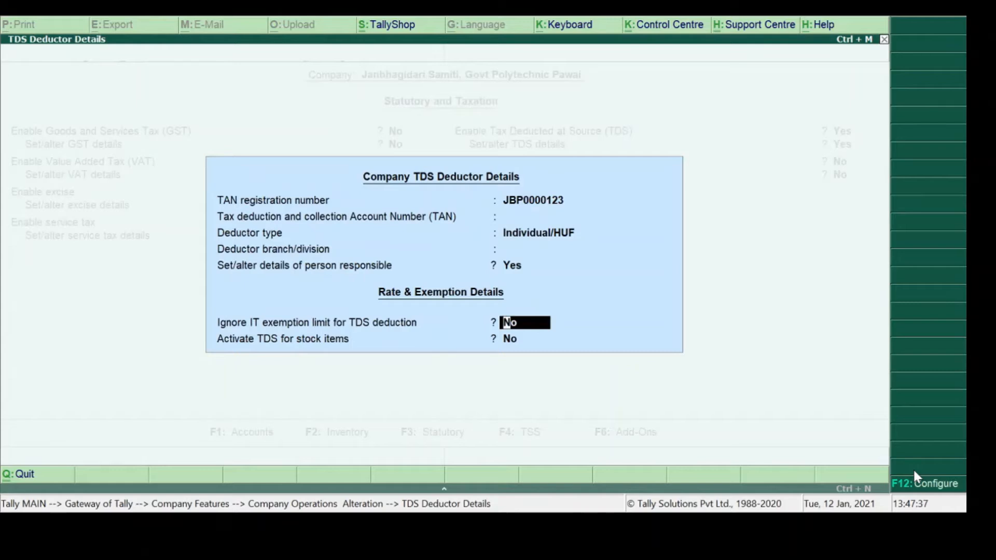
Keep the TDS exemption-limit and stock-item options at No and save the company's statutory and taxation settings.
key(Return)
key(Return)
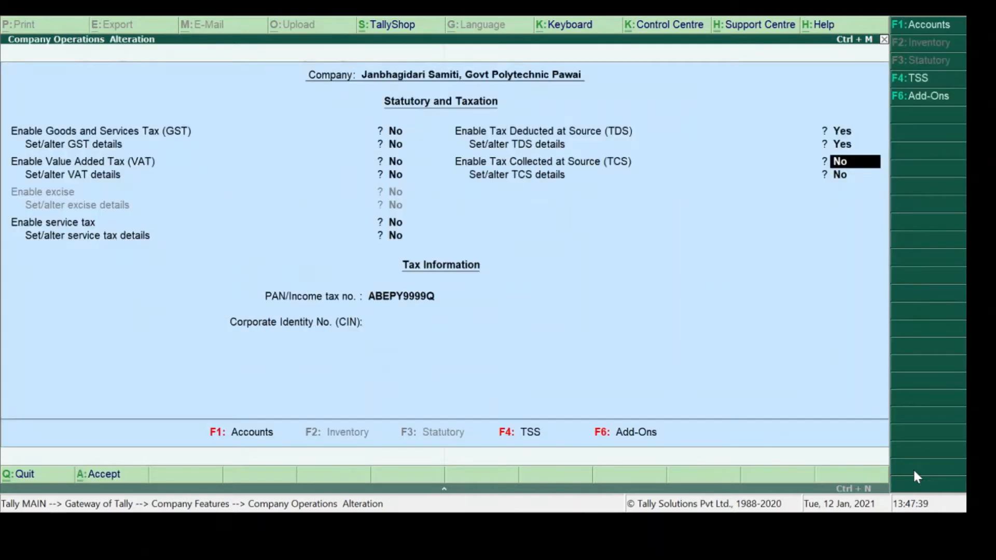
key(Return)
key(Return)
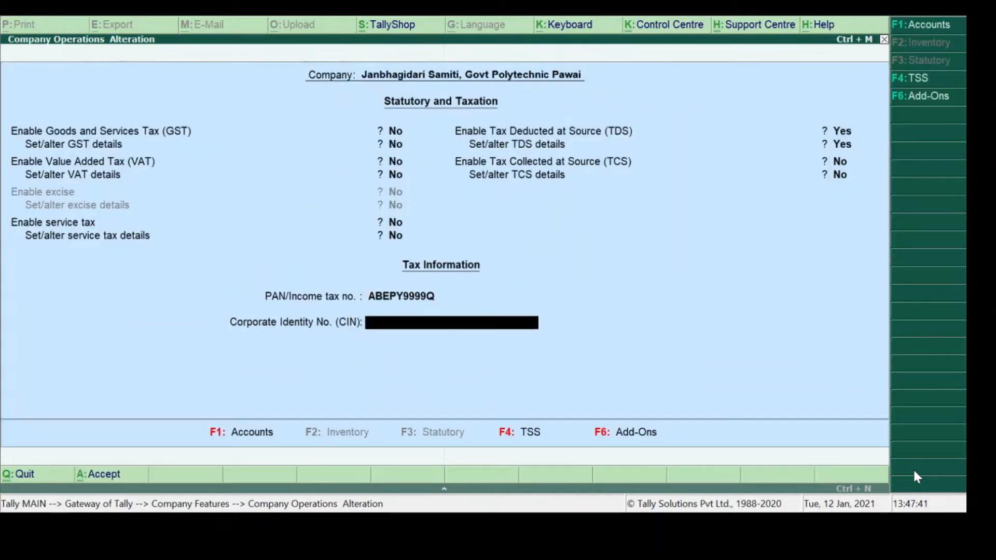
key(Return)
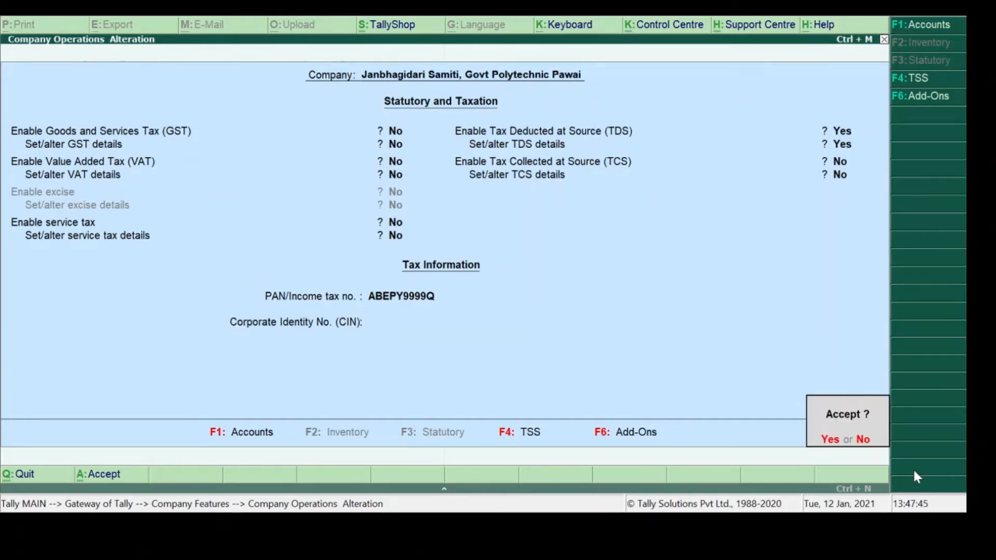
key(Return)
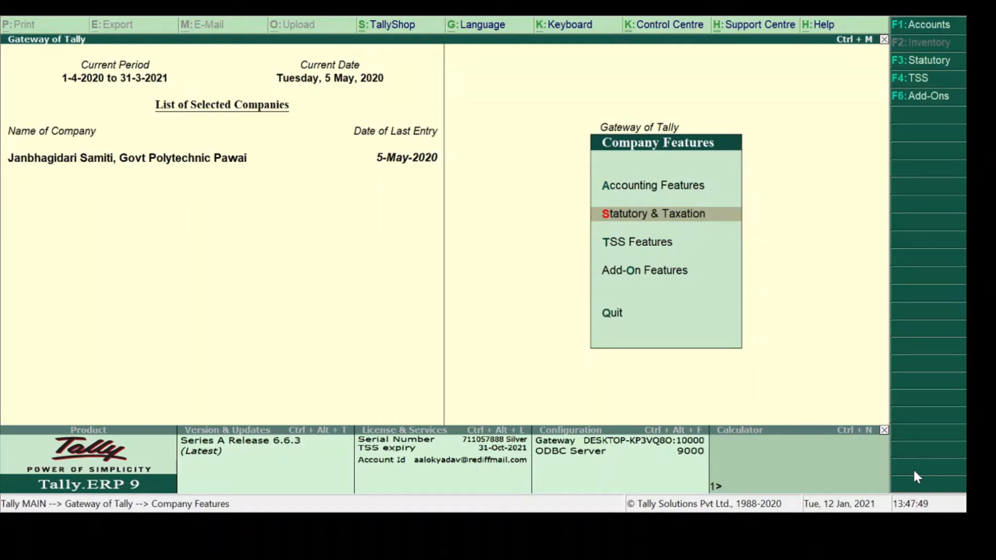
key(Escape)
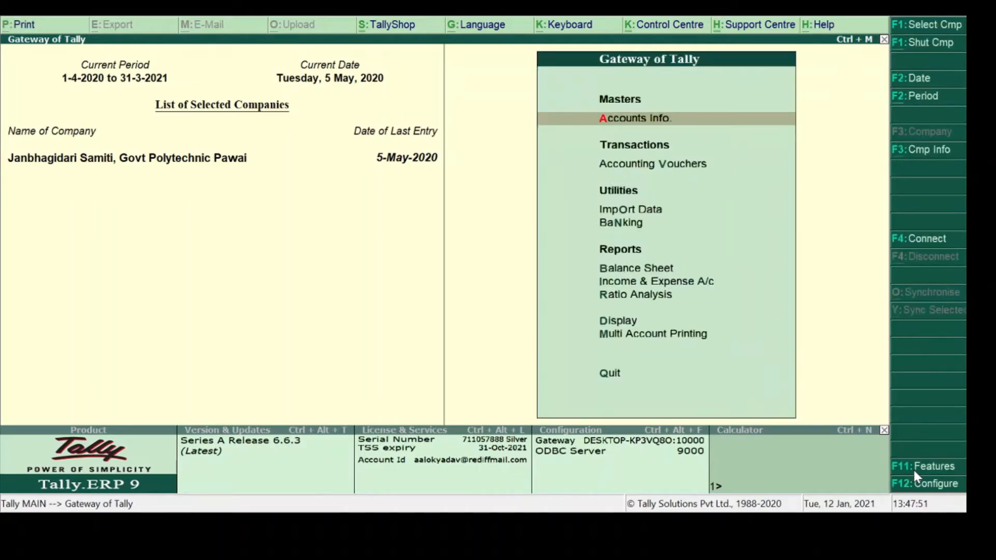
Open the Bundelkhand Securities Services ledger for alteration.
key(Return)
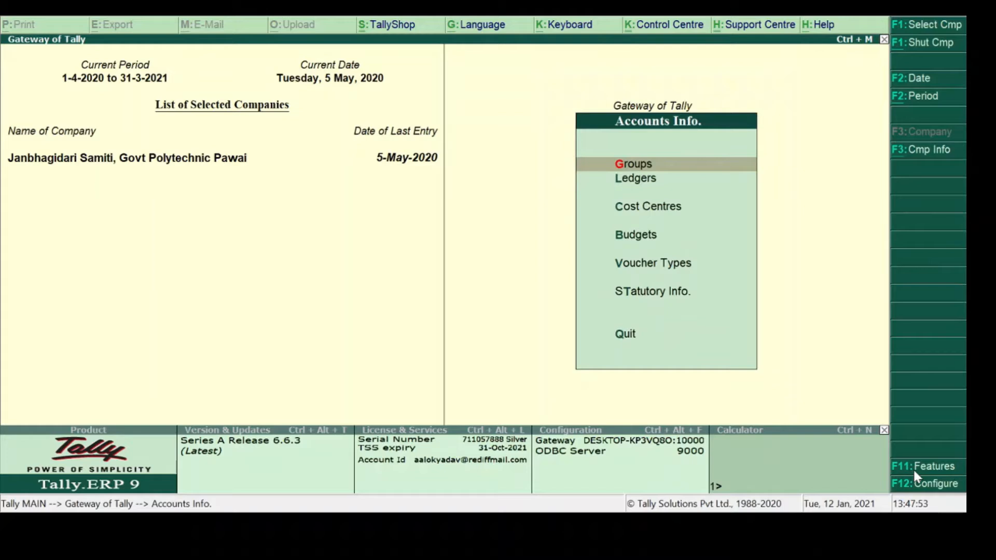
key(Down)
key(Return)
key(Down)
key(Down)
key(Return)
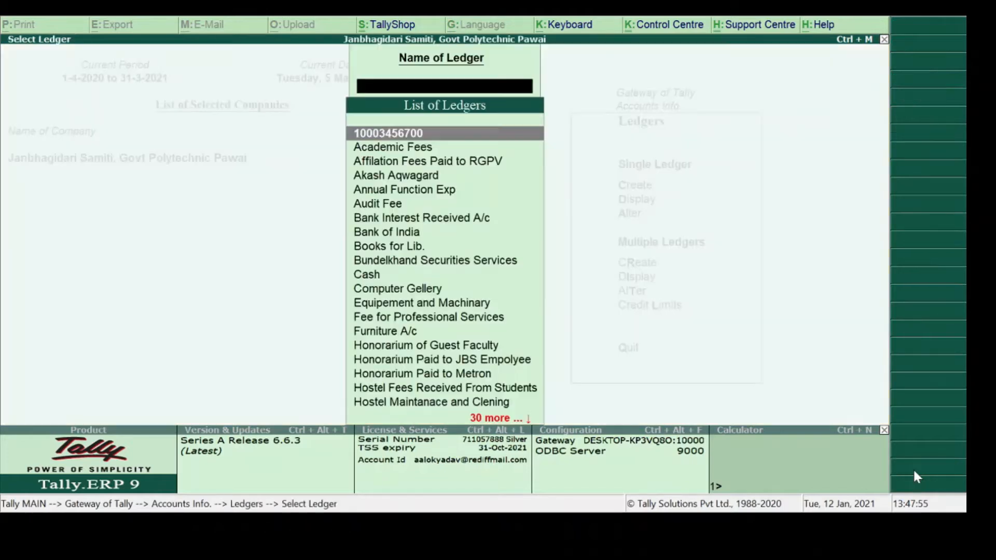
text(Bu)
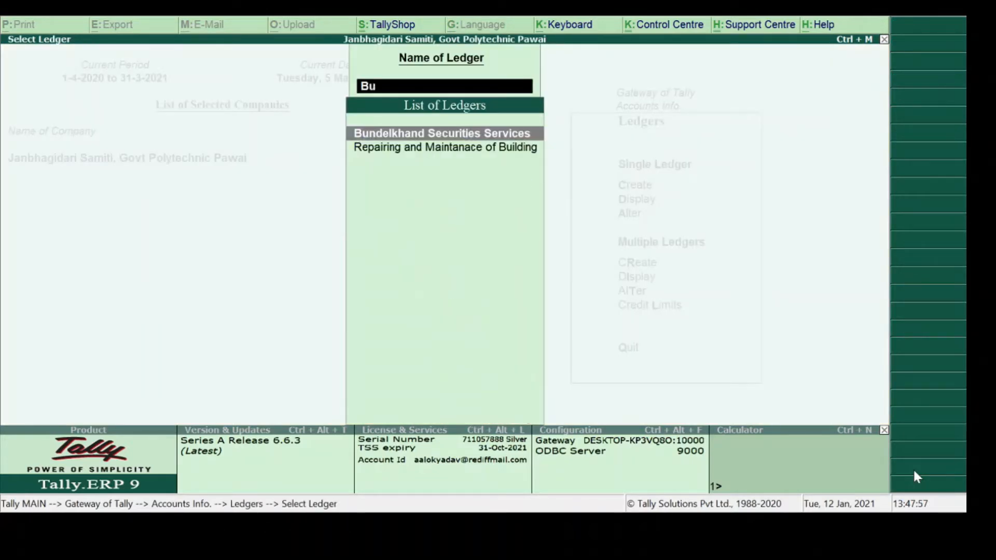
key(Return)
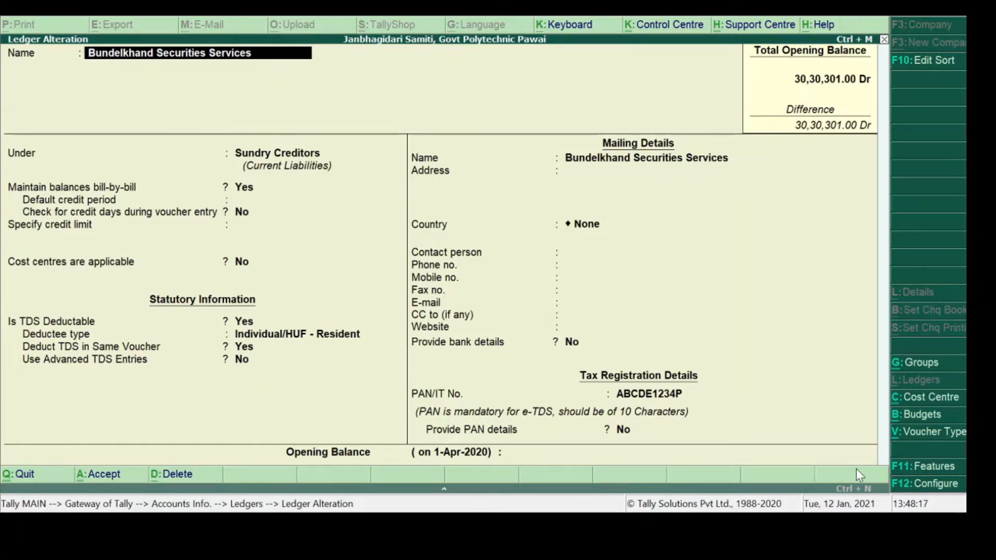
Open the ledger configuration and keep both advanced information in masters and advanced entries in the TDS master at Yes.
key(F12)
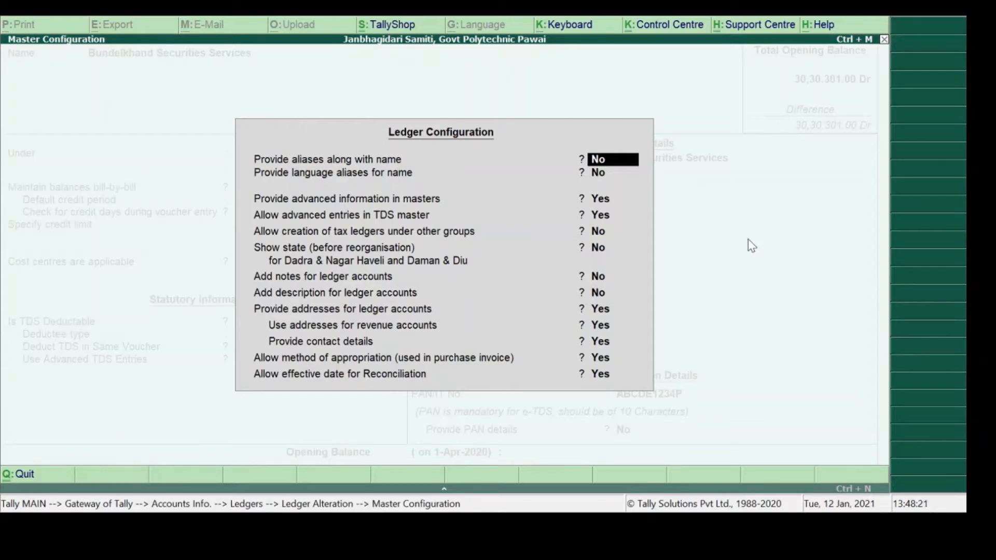
key(Return)
key(Return)
key(Return)
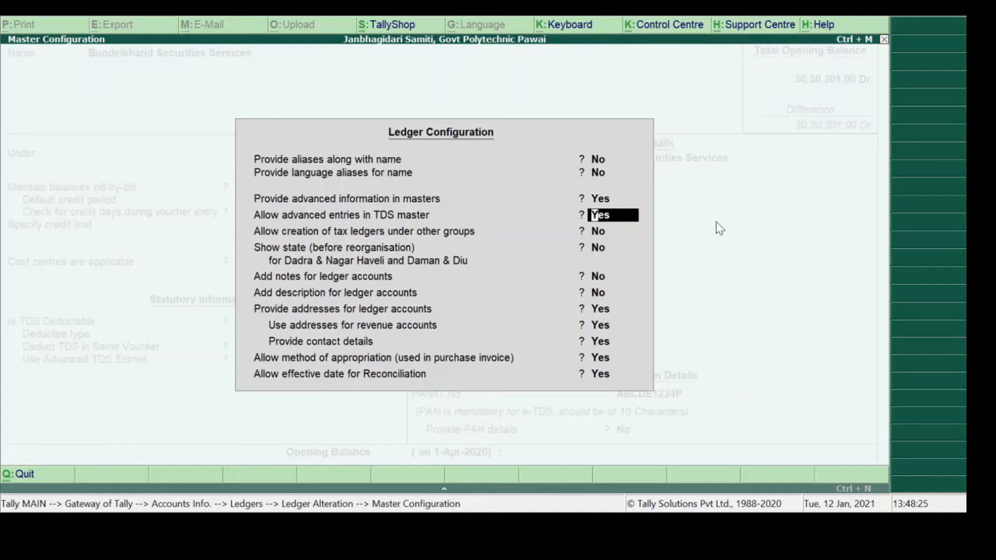
key(Up)
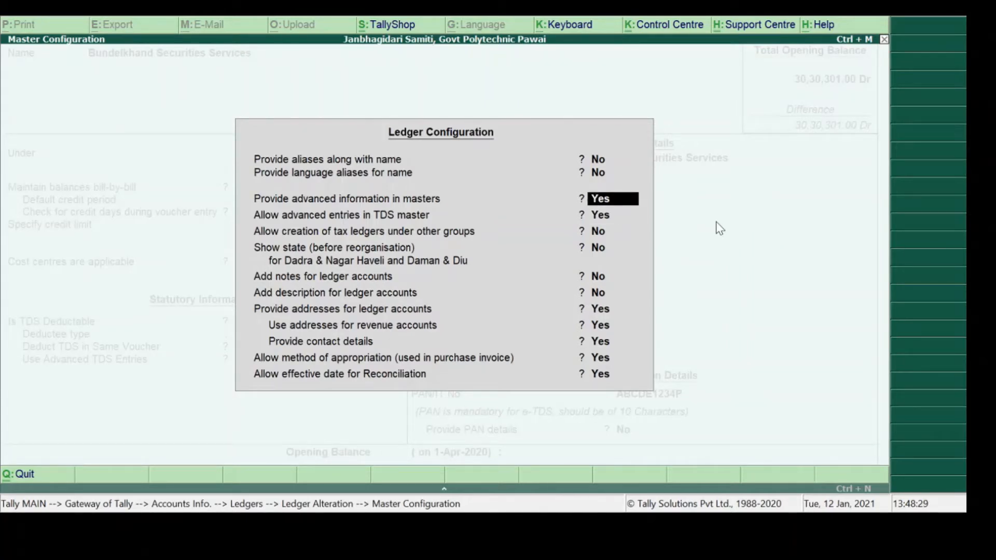
key(Return)
key(Return)
key(Return)
key(Return)
key(Return)
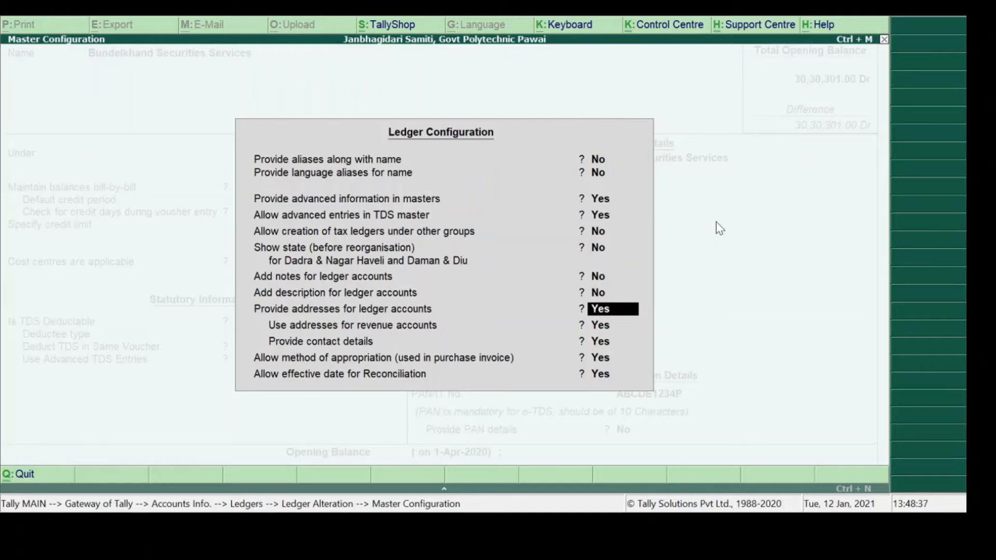
Set the use of addresses for revenue accounts to No, keep contact details at Yes and save the ledger configuration.
key(Return)
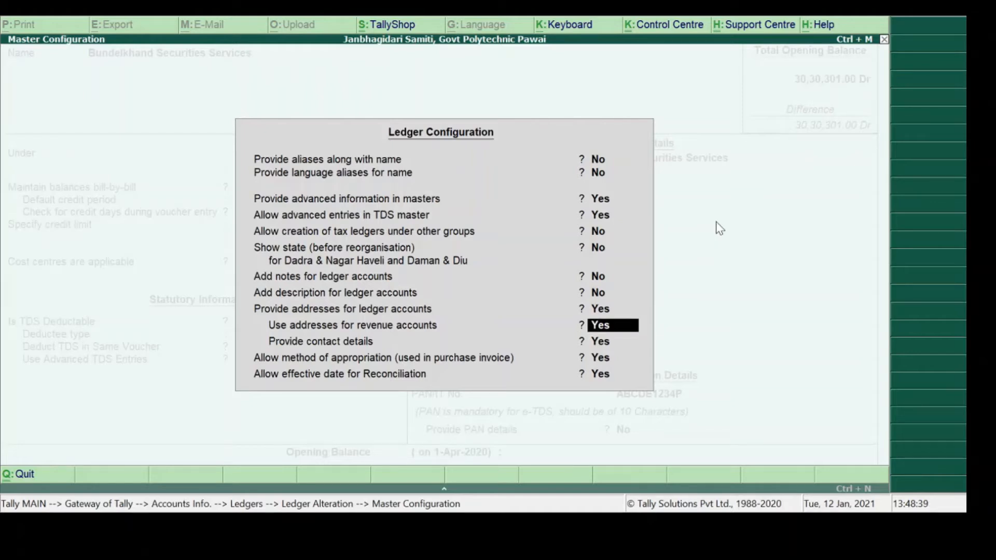
key(Return)
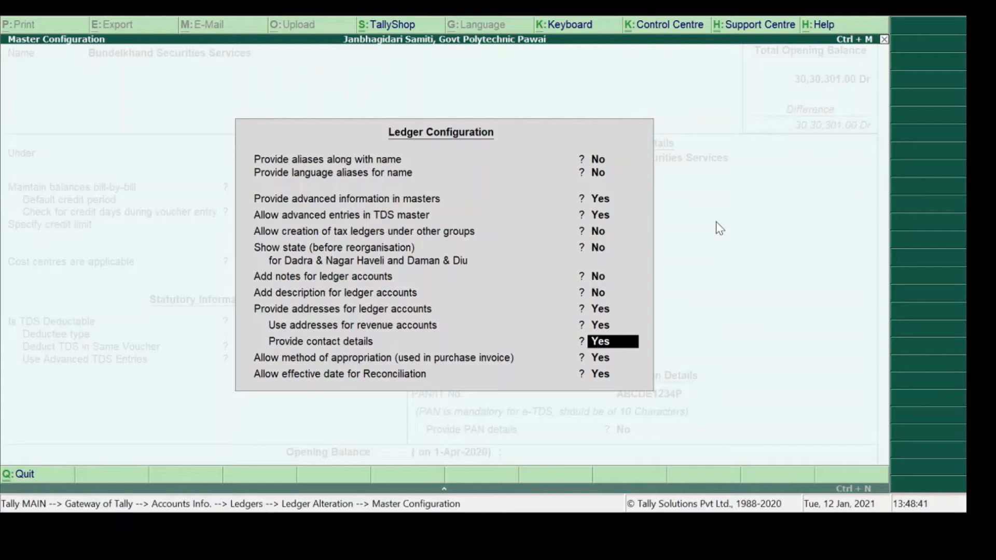
key(Up)
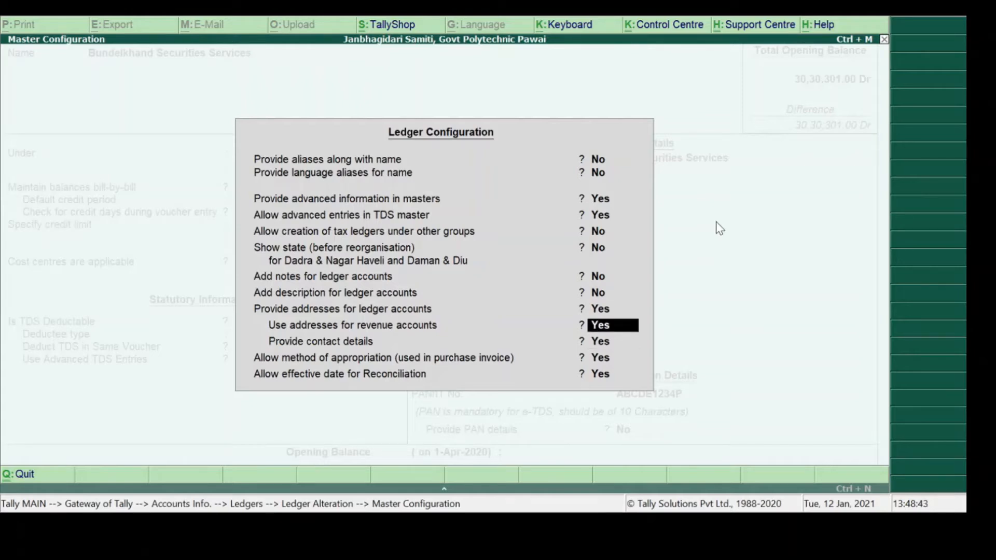
text(nn)
key(Return)
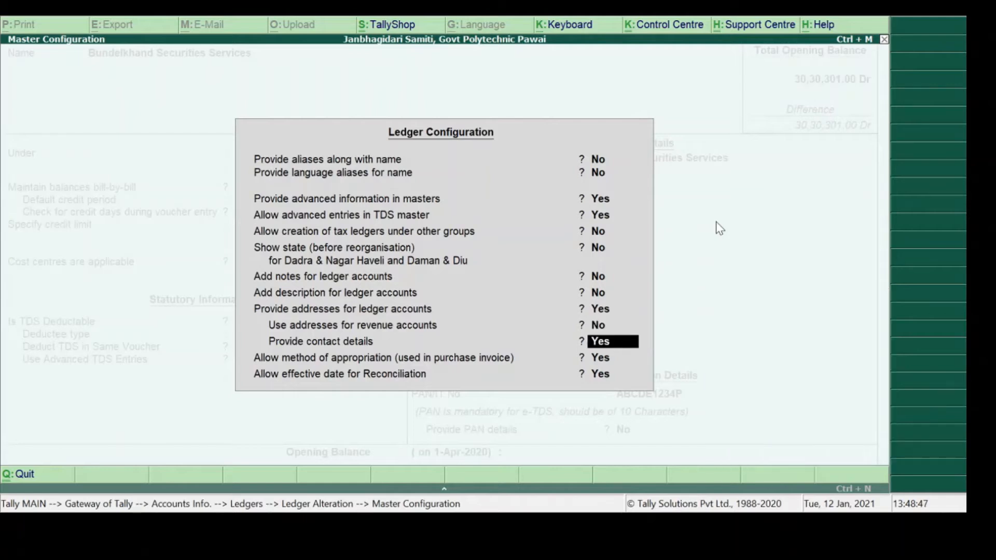
key(Return)
key(Return)
key(Return)
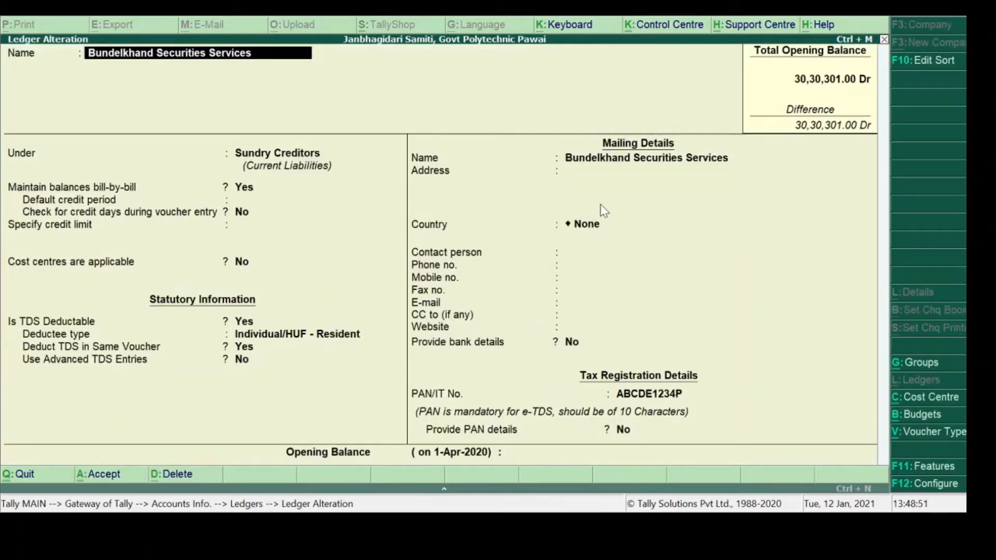
Keep the Bundelkhand Securities Services ledger under Sundry Creditors with bill-by-bill balances at Yes and cost centres at No.
key(Return)
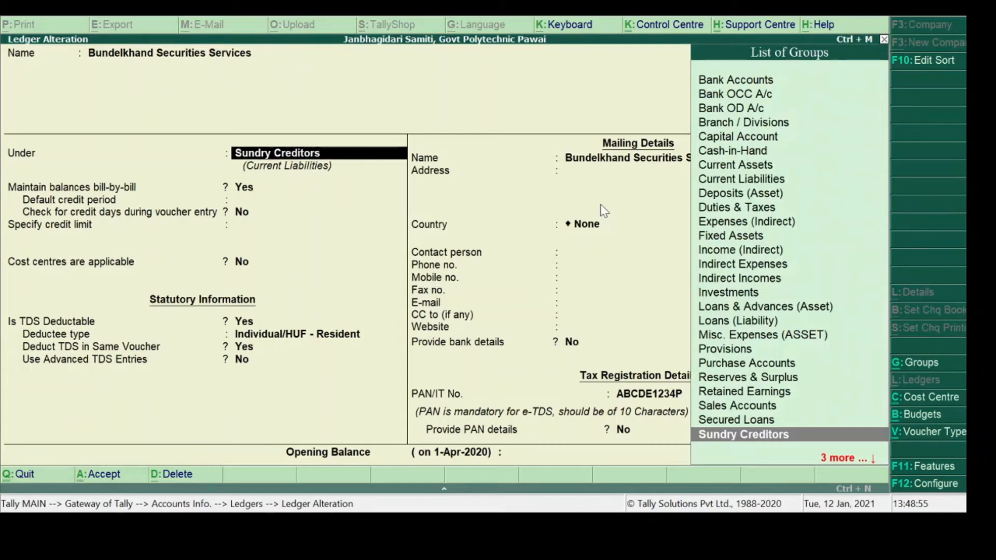
key(Return)
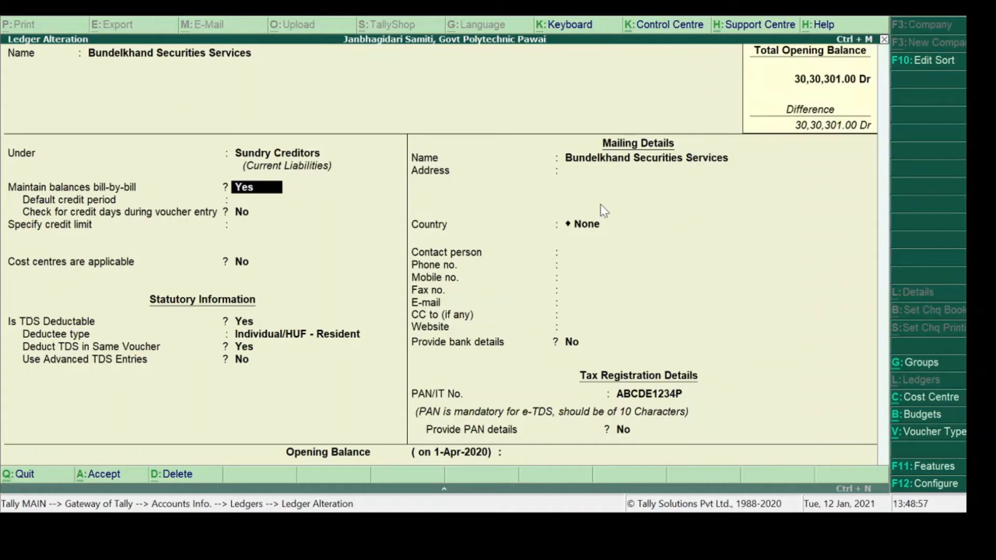
key(Return)
key(Return)
key(Return)
key(Return)
key(Return)
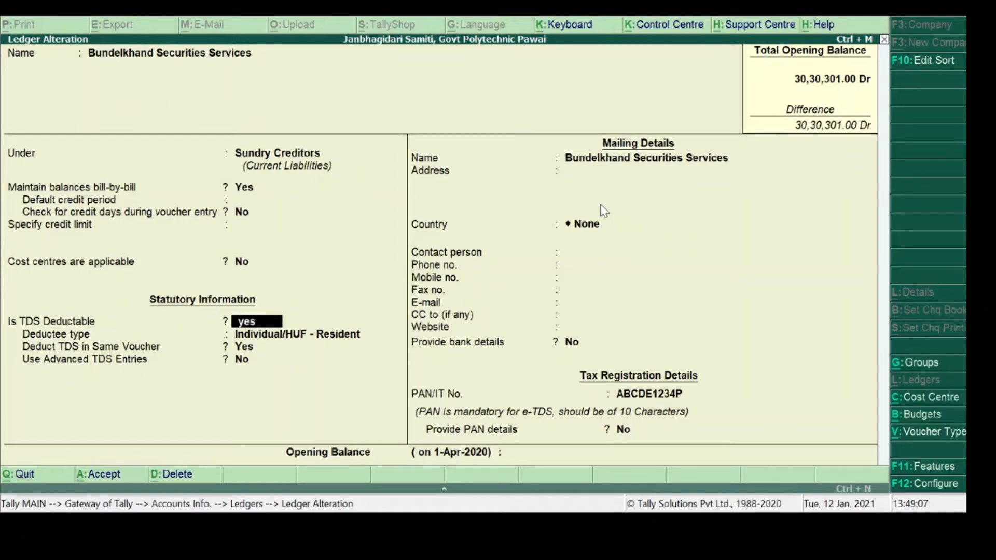
Keep TDS deductable at Yes with deductee type Individual/HUF - Resident, and deduct TDS in the same voucher for Payments to Contractors.
key(Return)
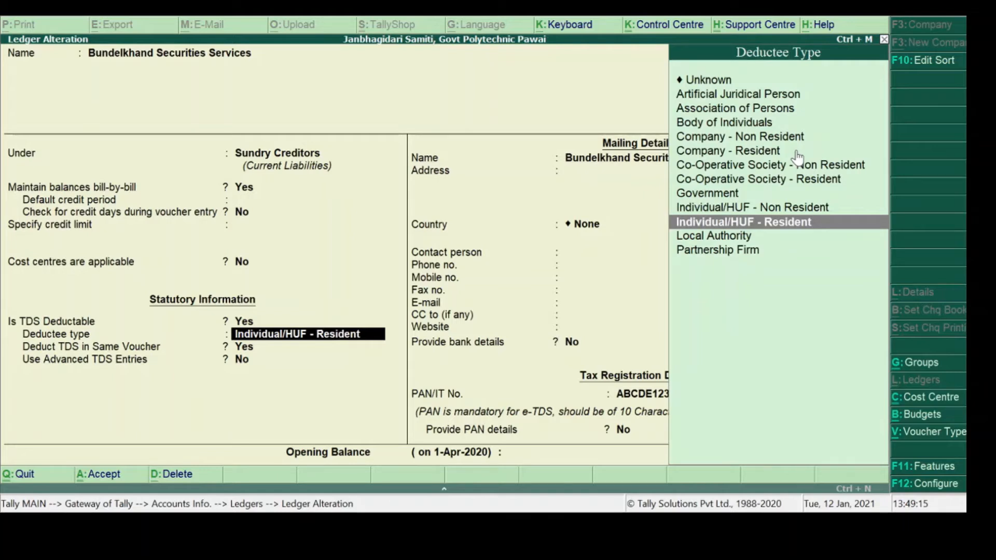
click(745, 222)
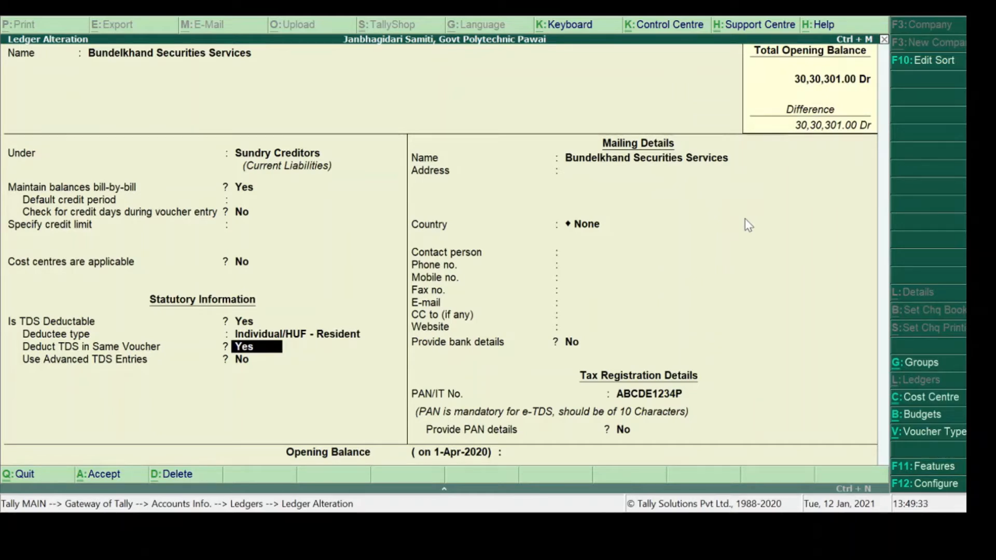
key(Return)
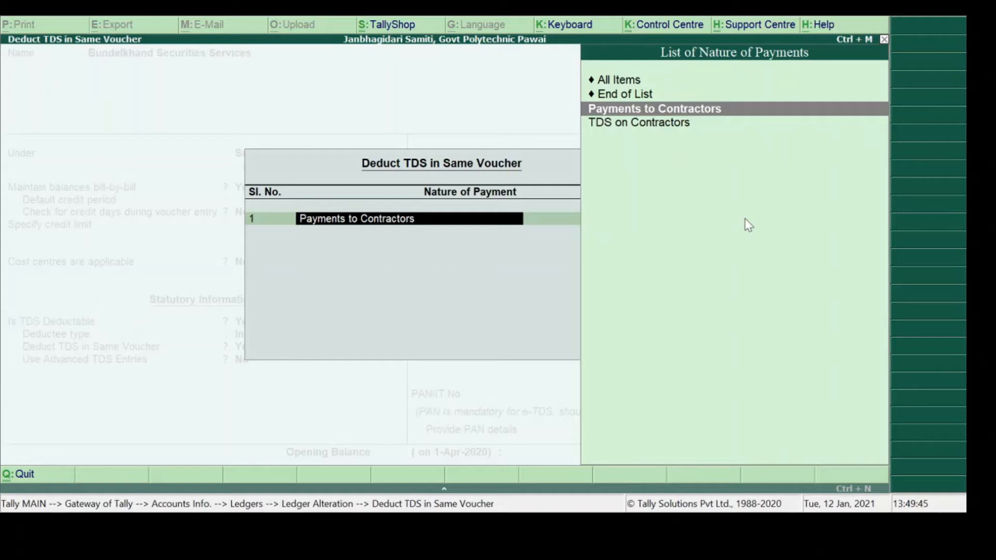
key(Return)
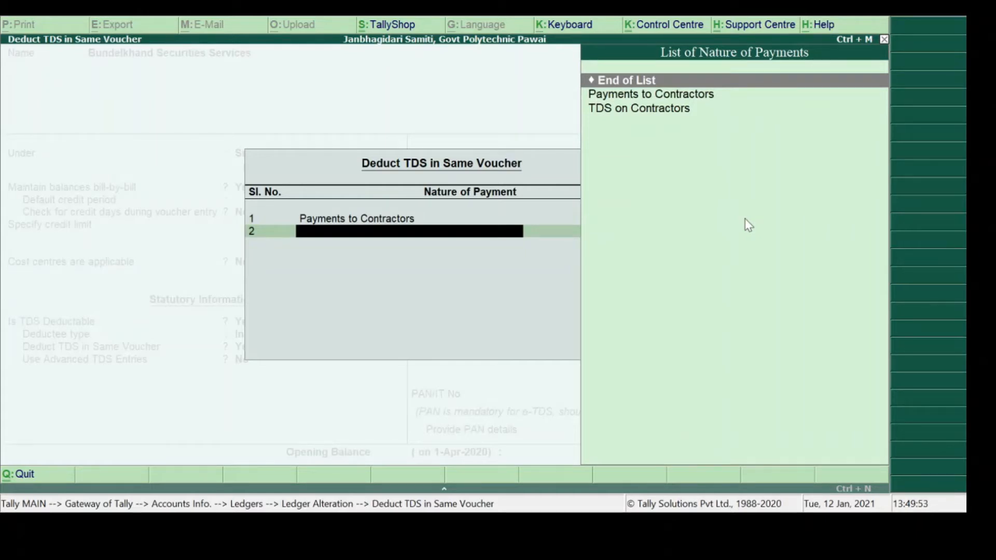
key(Return)
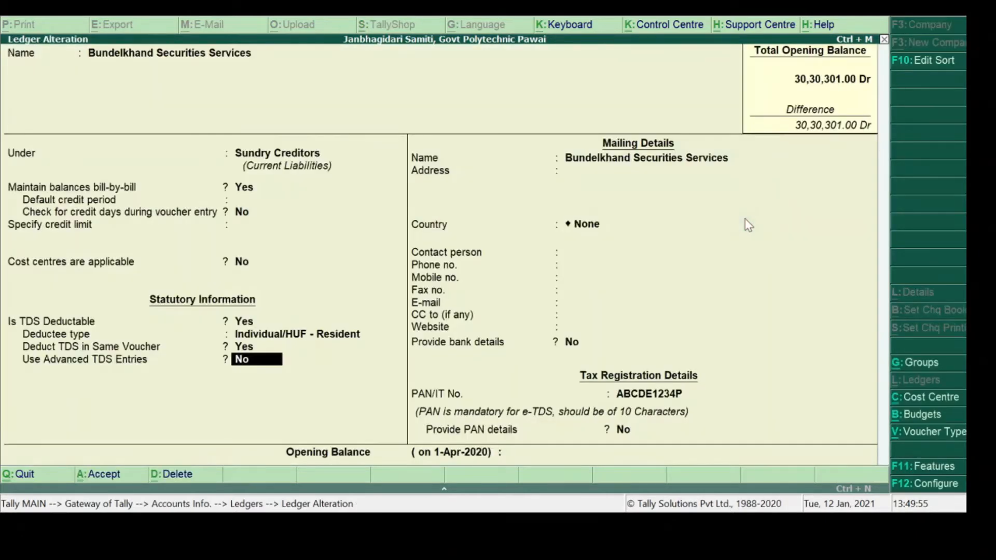
Keep advanced TDS entries at No and accept the ledger's mailing, contact and bank details without edits.
key(Return)
key(Return)
key(Return)
key(Return)
key(Return)
key(Return)
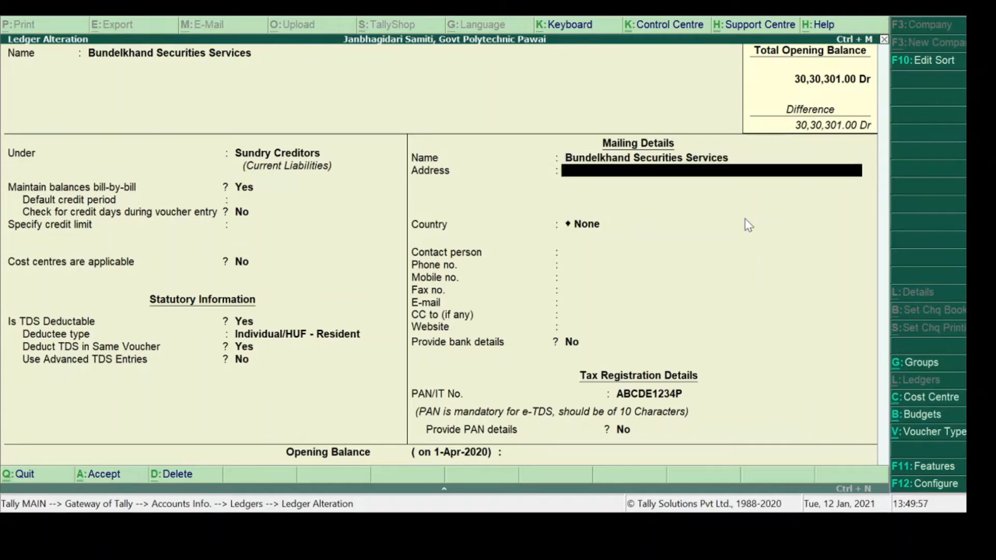
key(Return)
key(Return)
key(Return)
key(Return)
key(Return)
key(Return)
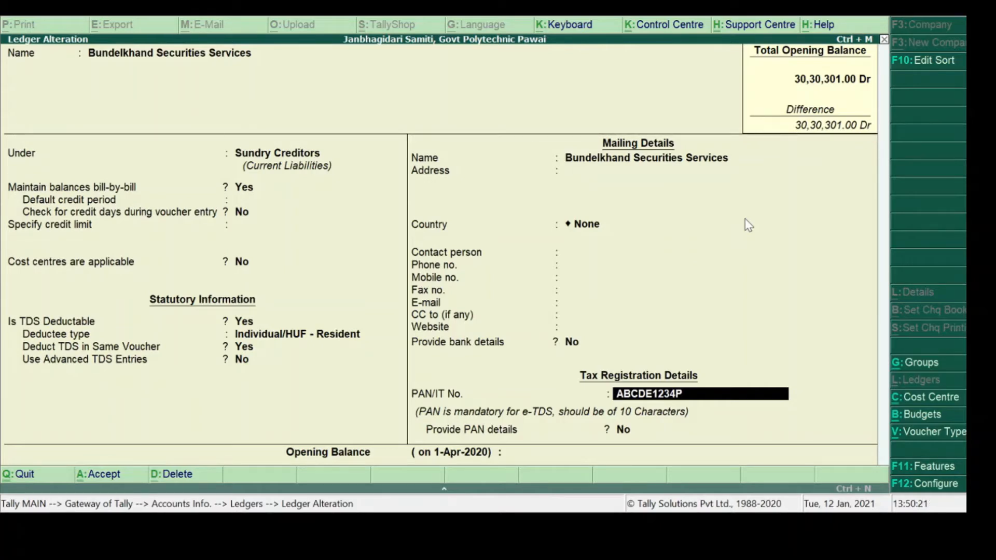
Keep the ledger's PAN/IT number with PAN details at No, and save the Bundelkhand Securities Services ledger.
key(Return)
key(Return)
key(Return)
key(Return)
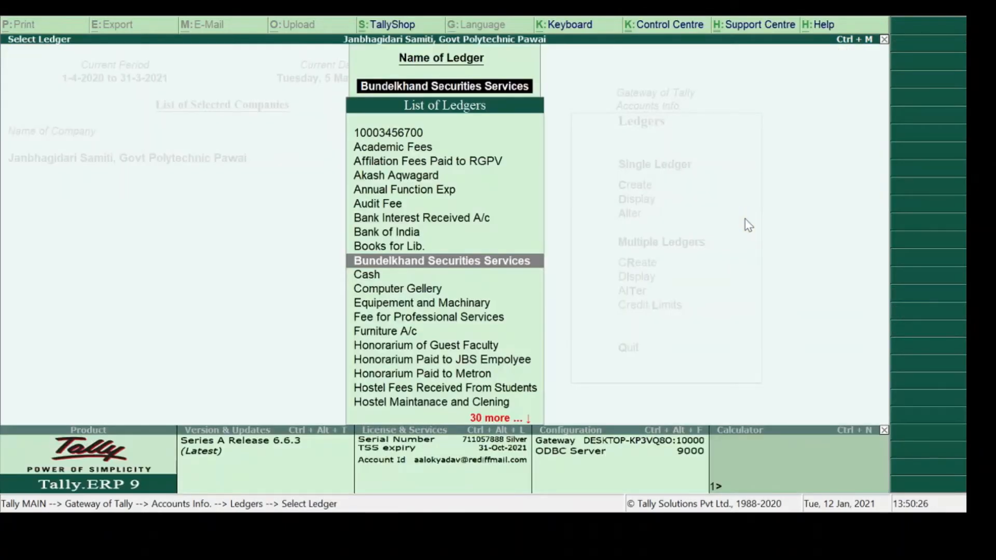
Leave ledger alteration and go to the TDS nature of payment masters in the statutory information.
key(Escape)
key(Escape)
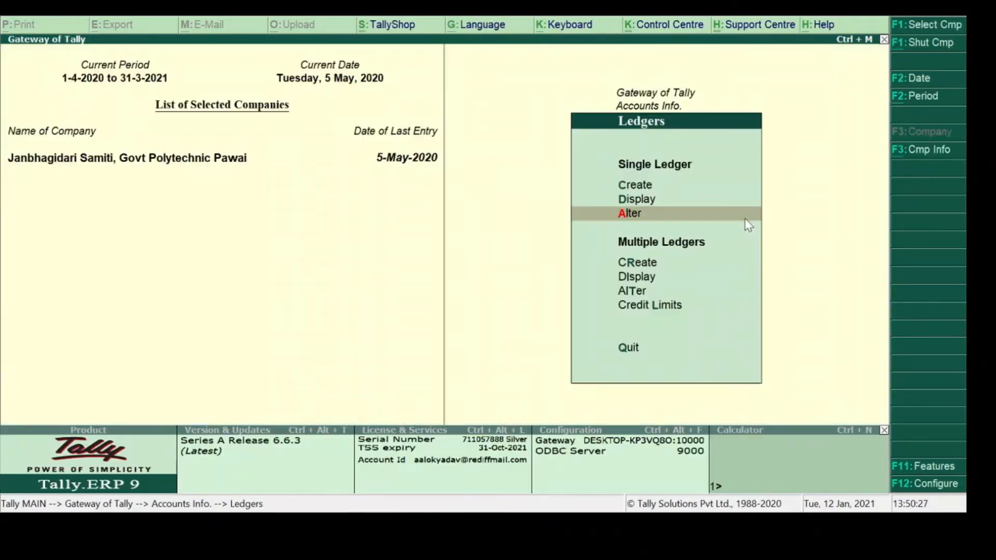
key(Escape)
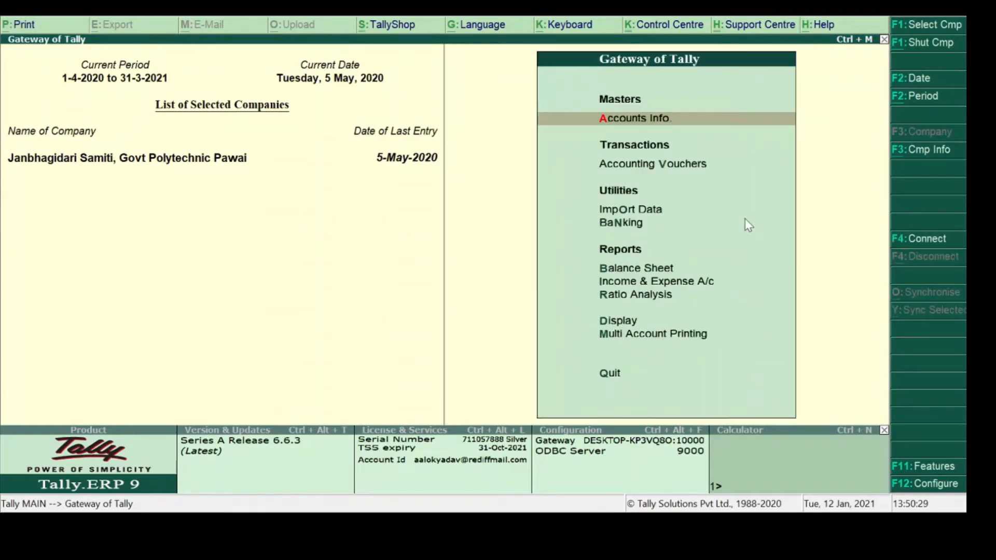
key(Return)
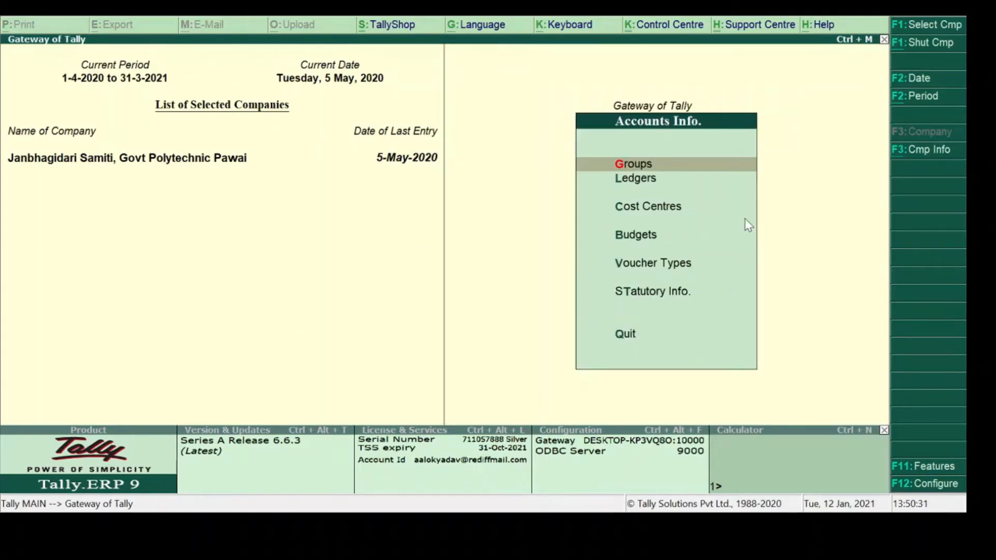
key(Down)
key(Down)
key(Down)
key(Down)
key(Down)
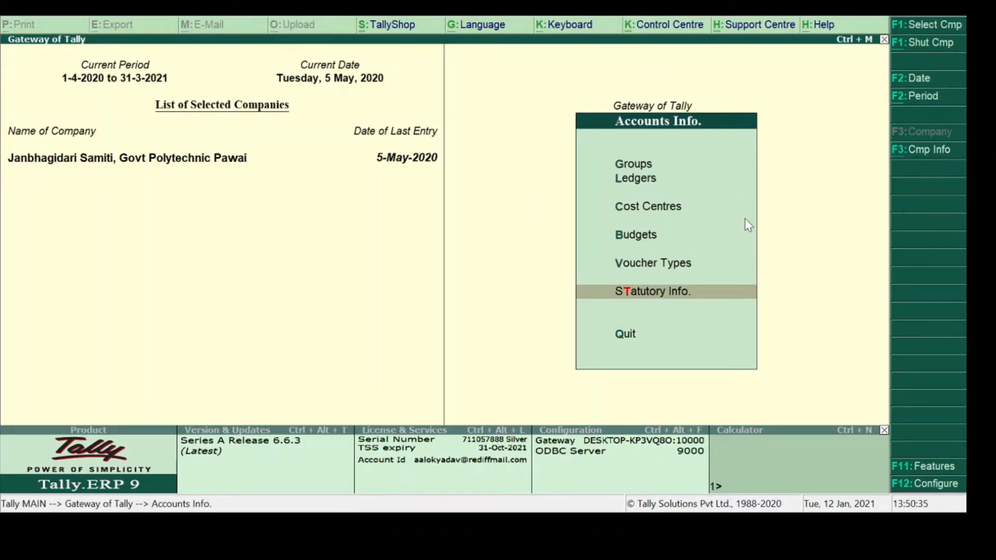
key(Return)
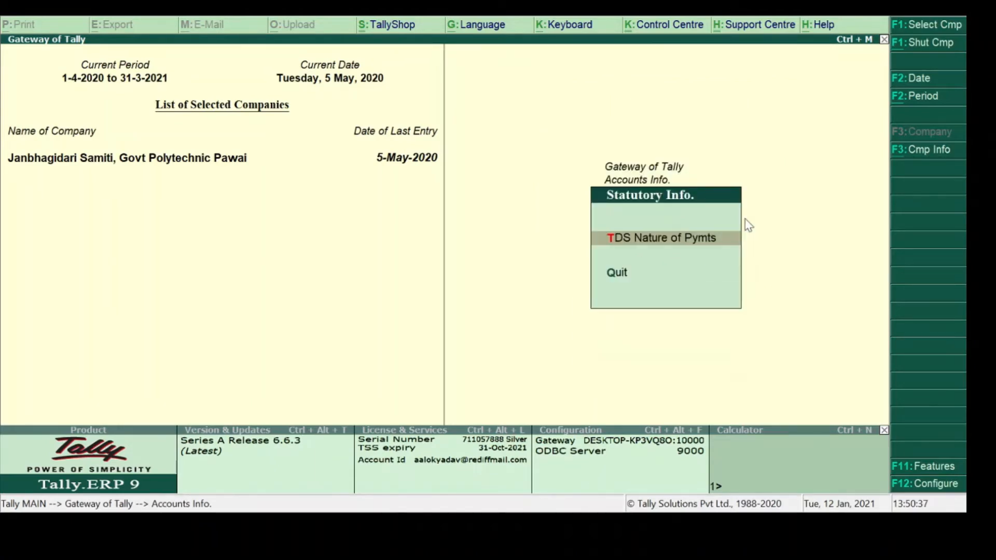
key(Return)
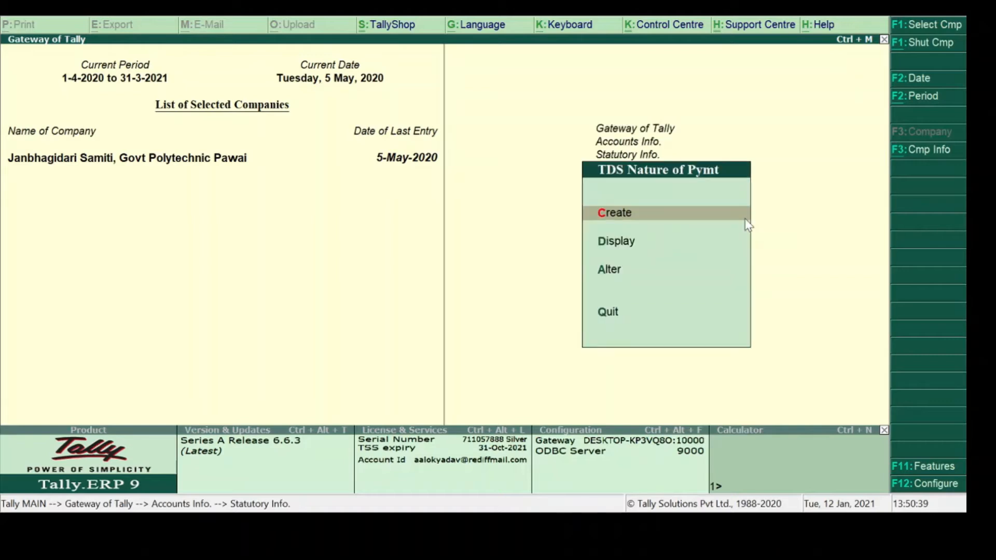
Open the Payments to Contractors nature of payment for alteration and pick Payments to Contractors (194C, 94C) from the helper list.
key(Down)
key(Down)
key(Return)
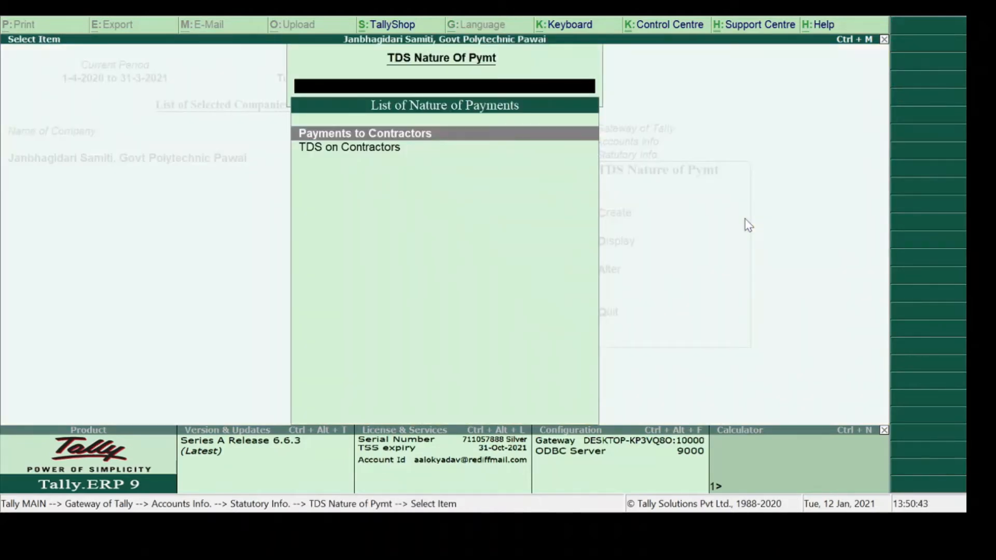
key(Return)
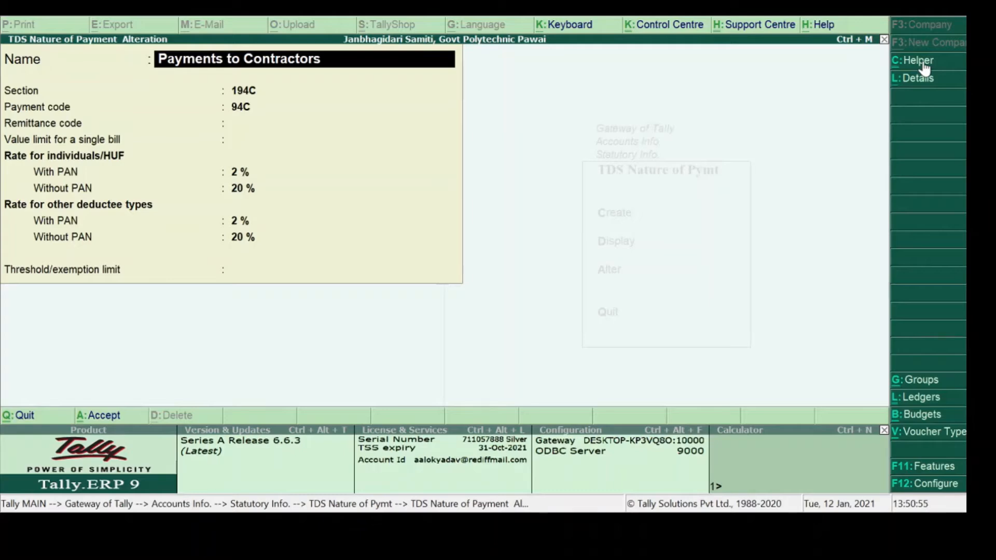
click(922, 63)
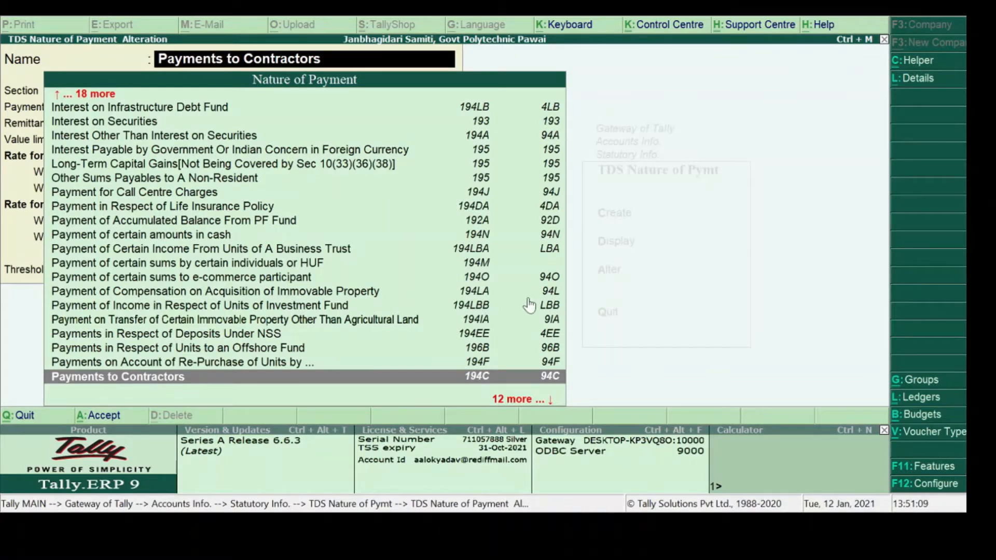
key(Return)
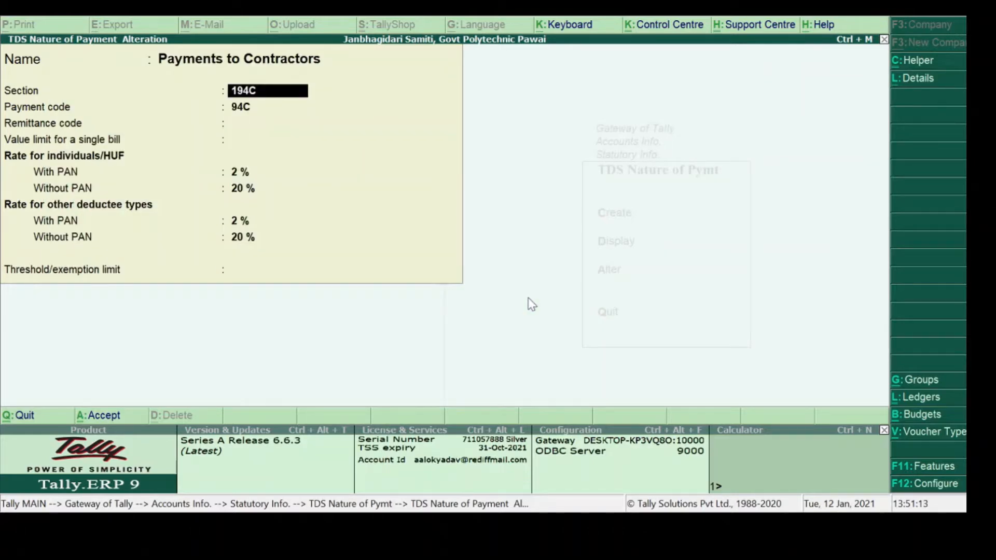
Keep section 194C, code 94C and rates of 2% with PAN and 20% without, leave both limits blank and save the nature of payment.
key(Return)
key(Return)
key(Return)
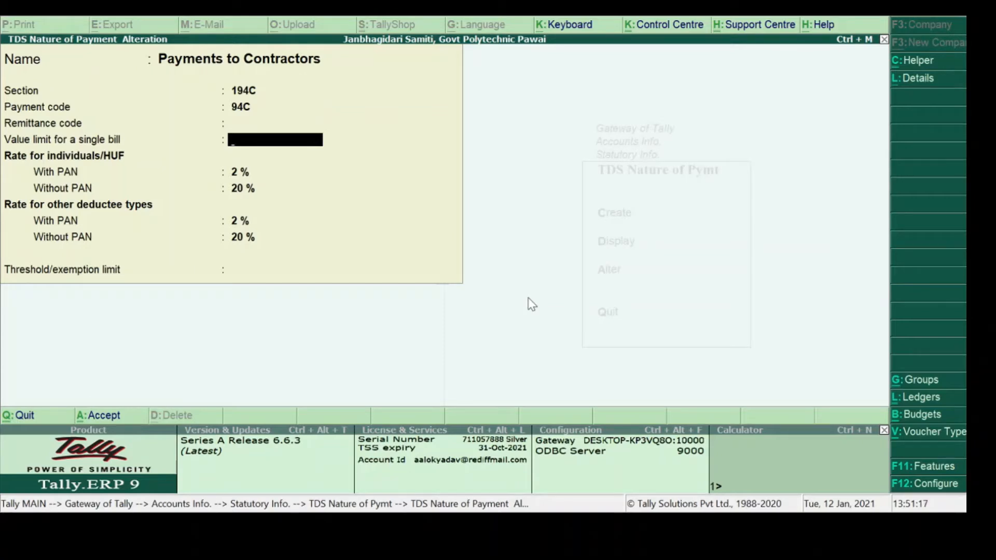
key(Return)
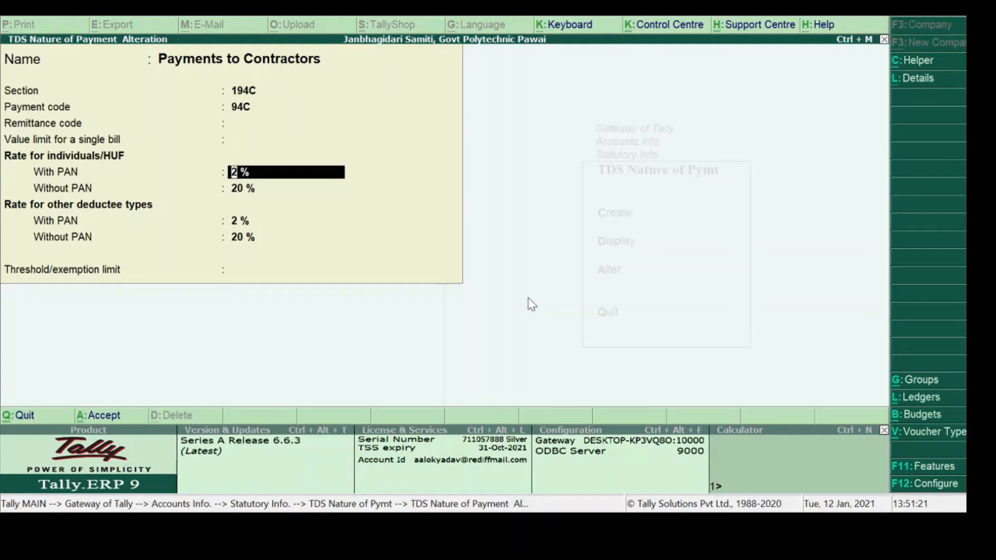
key(Return)
key(Return)
key(Return)
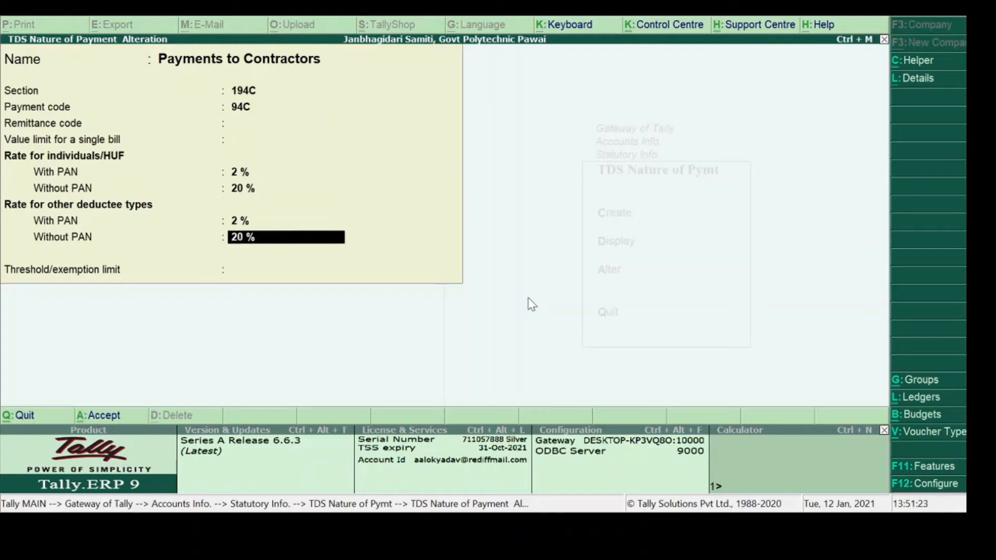
key(Return)
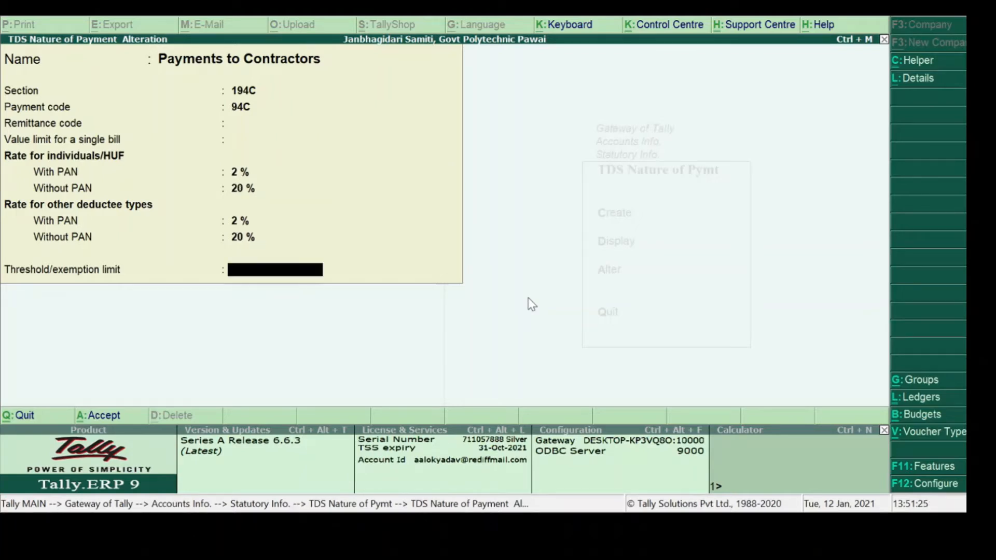
key(Return)
key(Return)
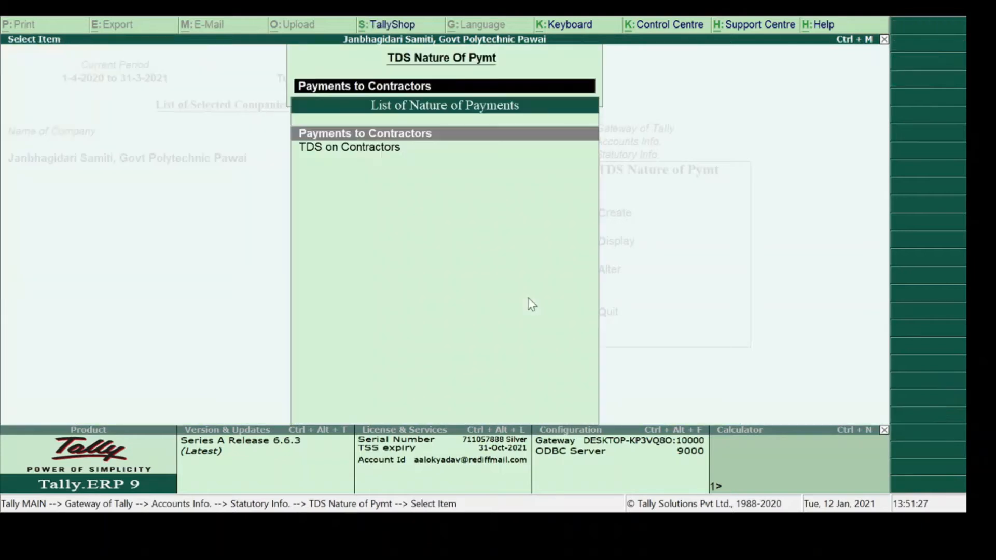
Leave the TDS nature of payment masters and go to the ledger masters in the accounts information.
key(Escape)
key(Escape)
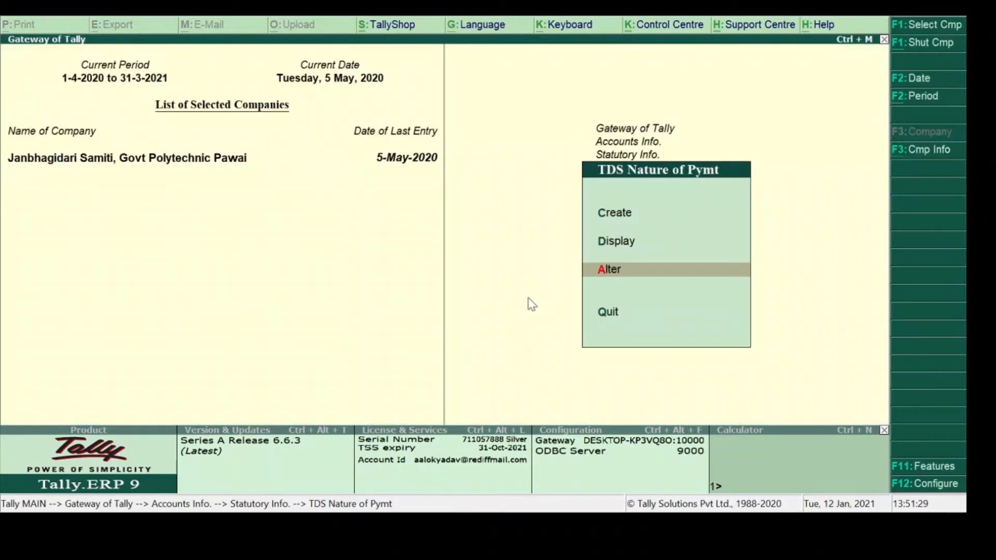
key(Escape)
key(Escape)
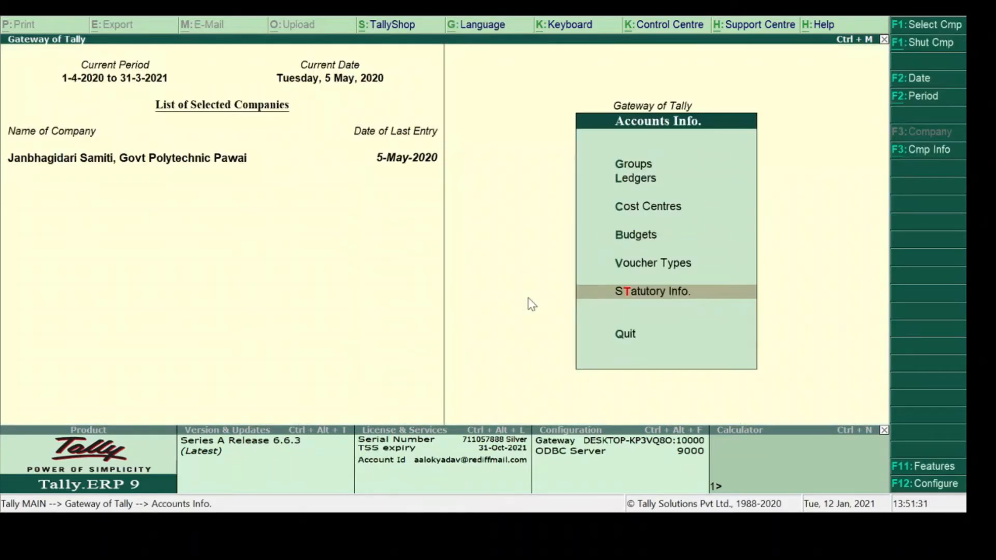
key(Up)
key(Up)
key(Up)
key(Up)
key(Return)
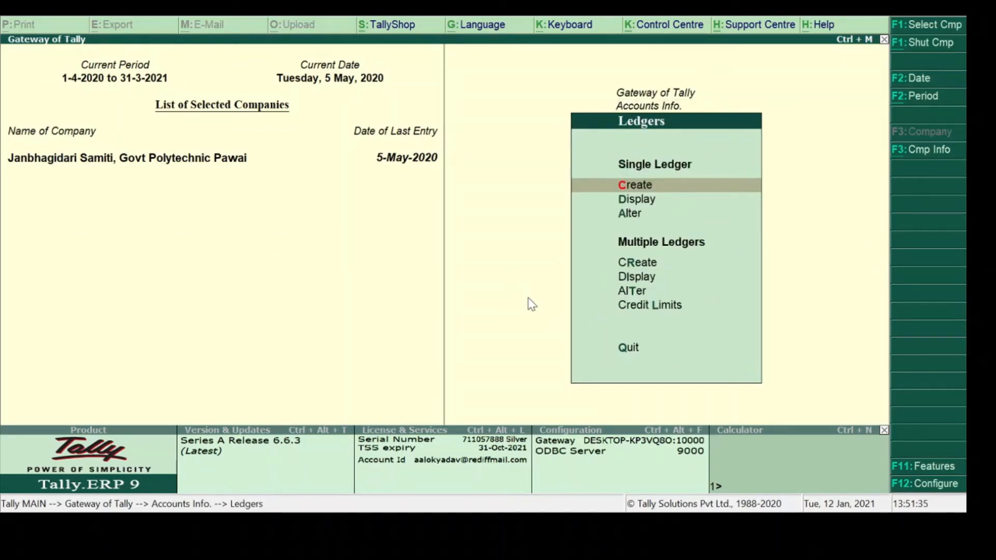
Open the Security and Clening Service Exp. ledger for alteration.
key(Down)
key(Down)
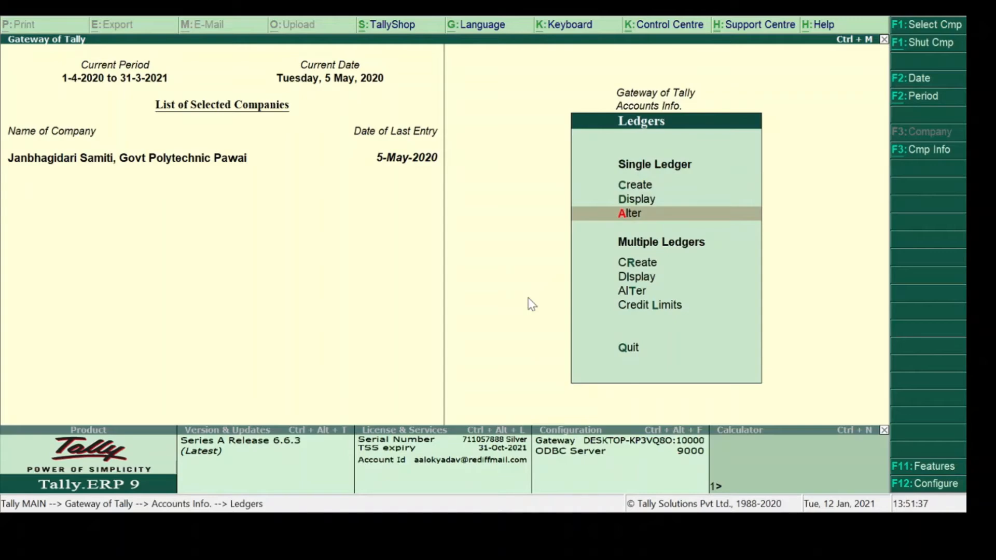
key(Return)
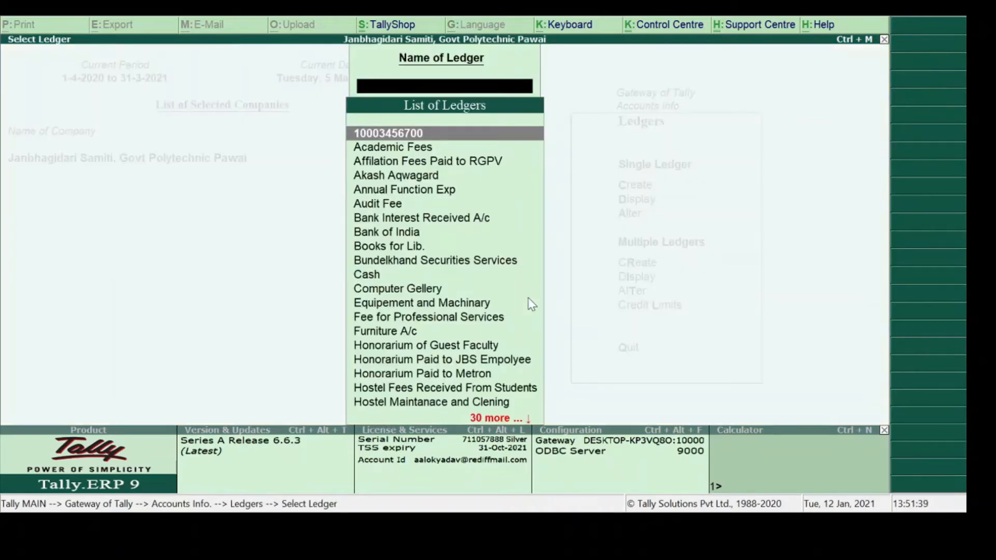
text(Se)
key(Return)
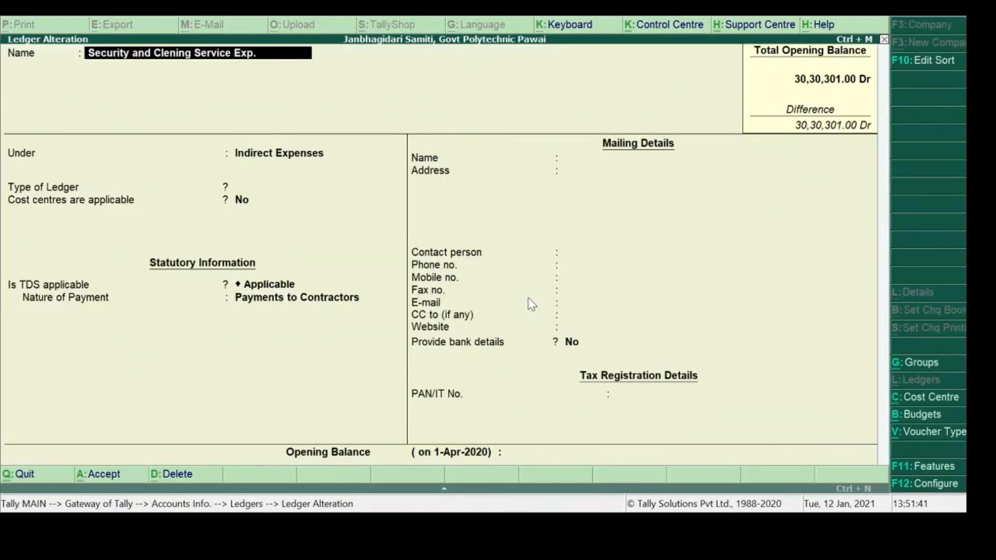
Keep the ledger under Indirect Expenses with type Not Applicable, set TDS to Applicable with Payments to Contractors, and save it.
key(Return)
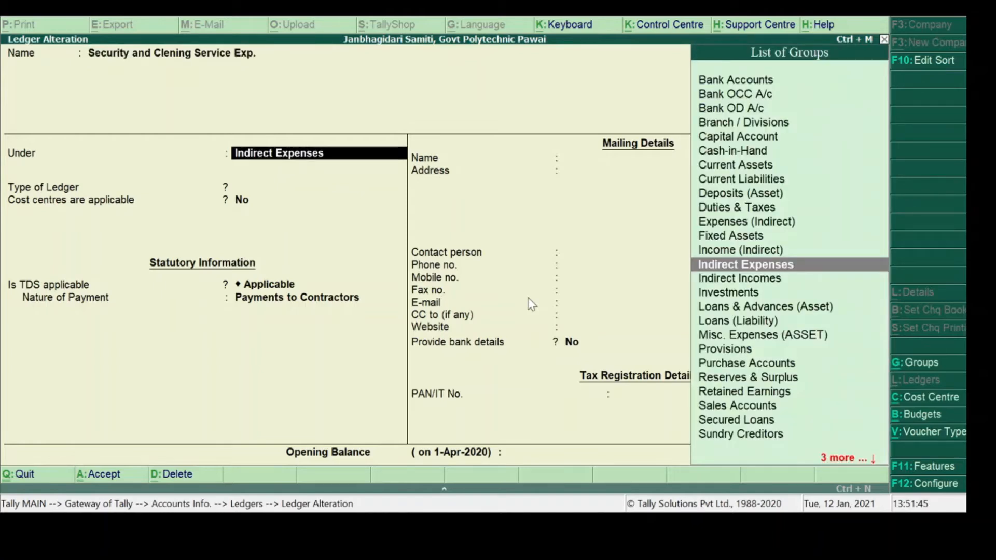
key(Return)
key(Return)
key(Return)
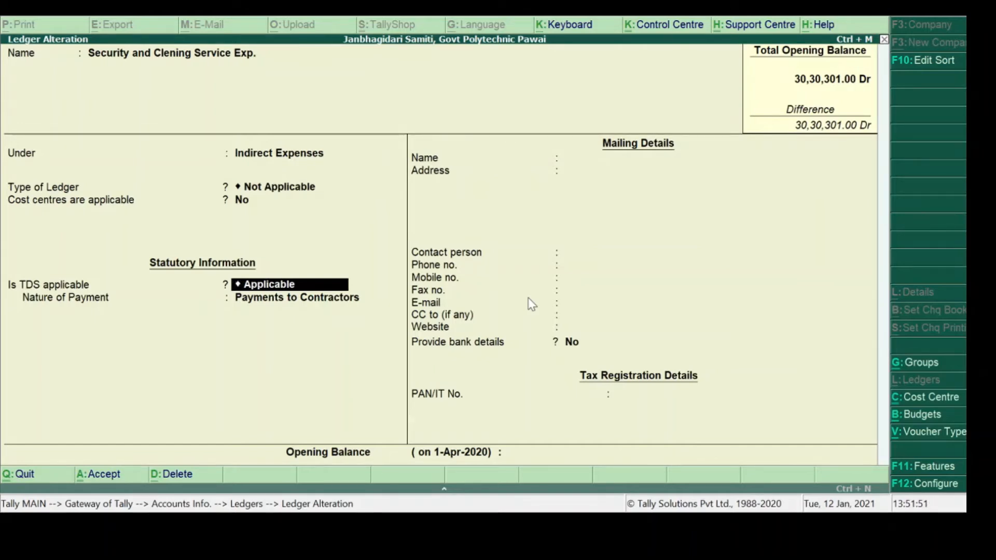
key(BackSpace)
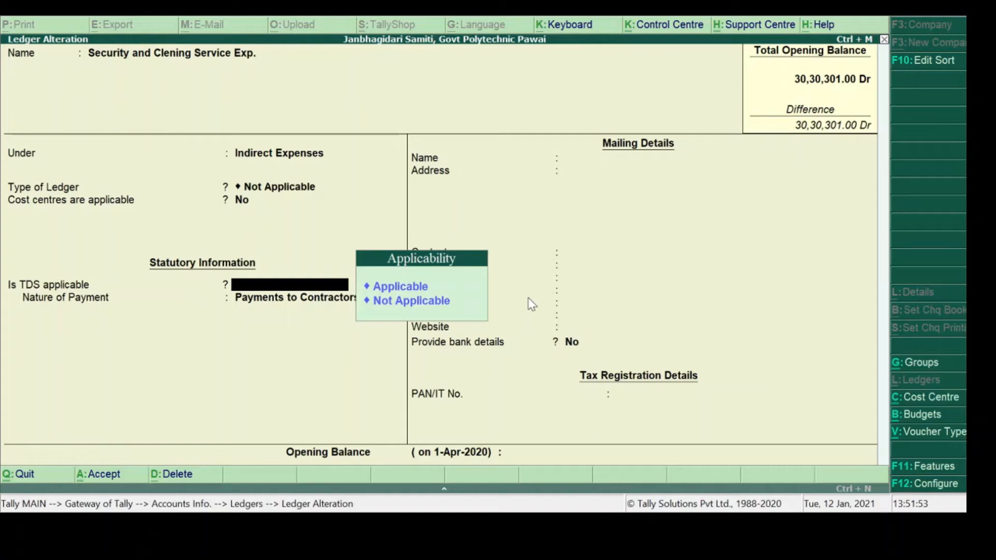
text(a)
key(Return)
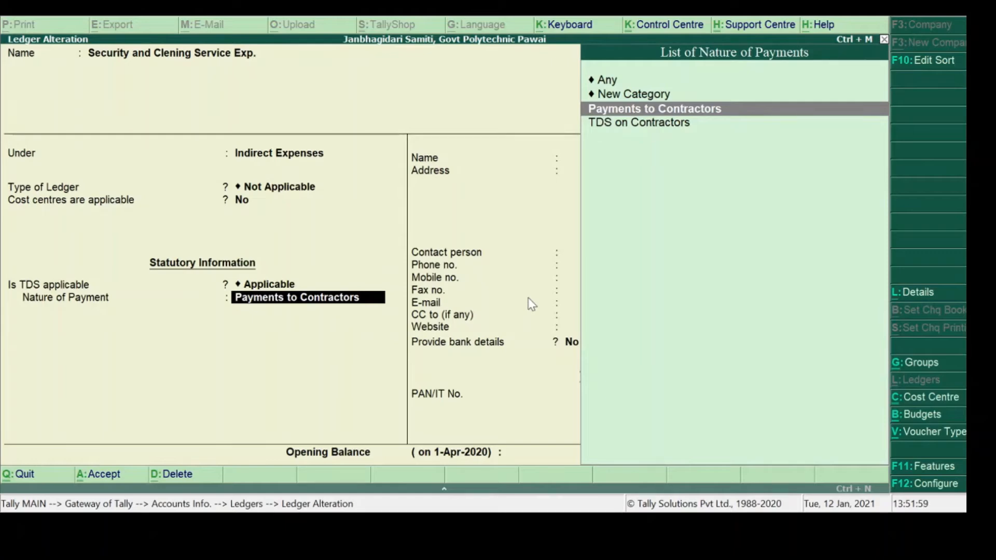
key(Return)
key(Return)
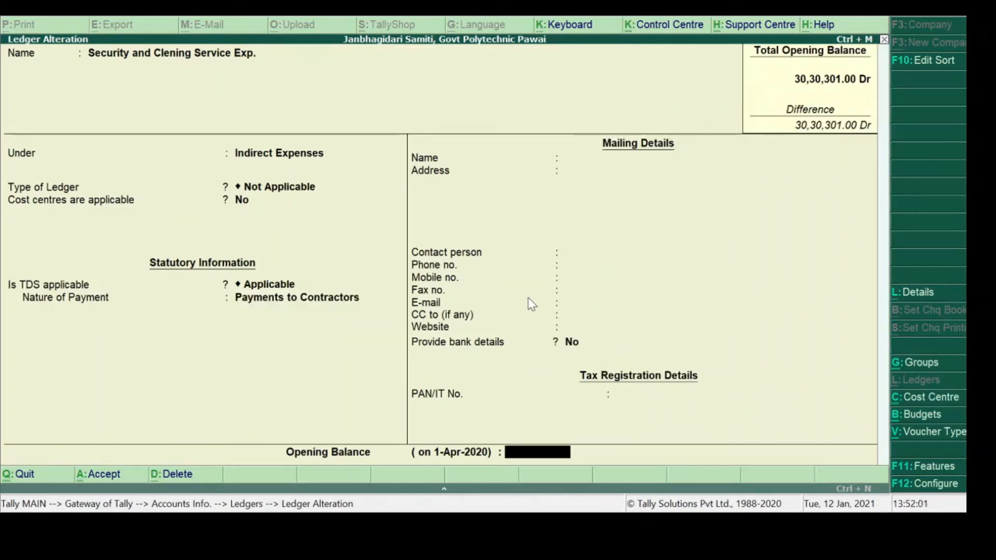
key(Return)
key(Return)
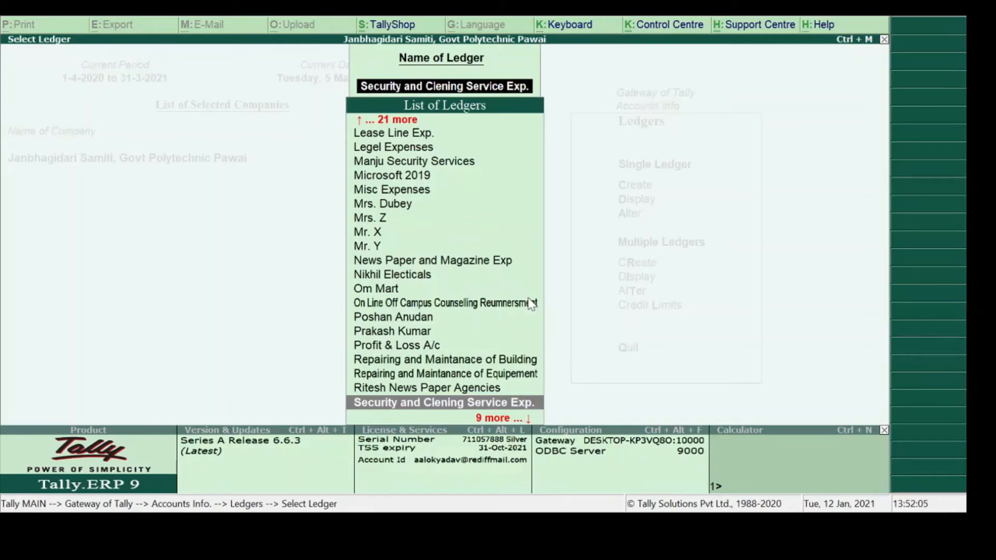
Open the TDS on Contractor ledger, keep Duties & Taxes, duty type TDS and nature Payments to Contractors, and save it.
text(Td)
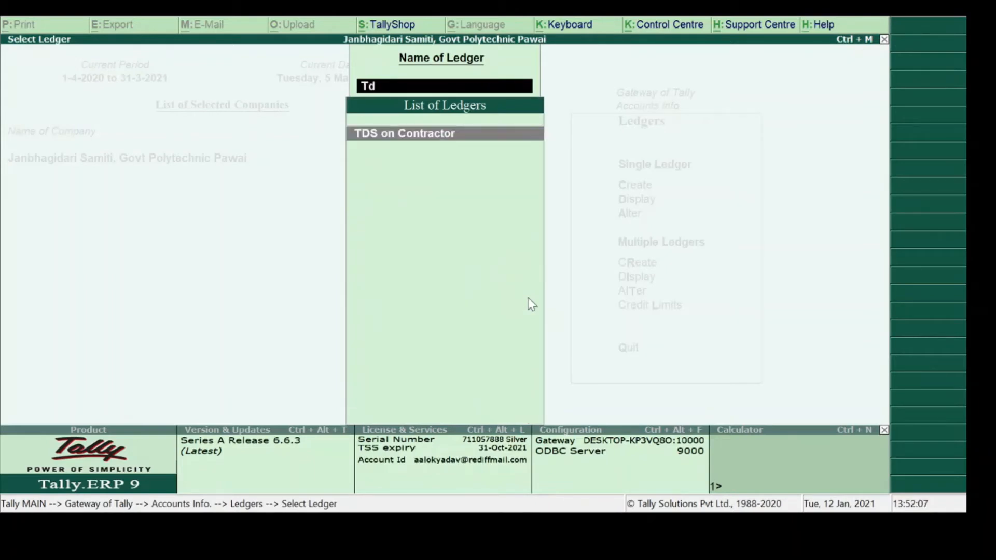
key(Return)
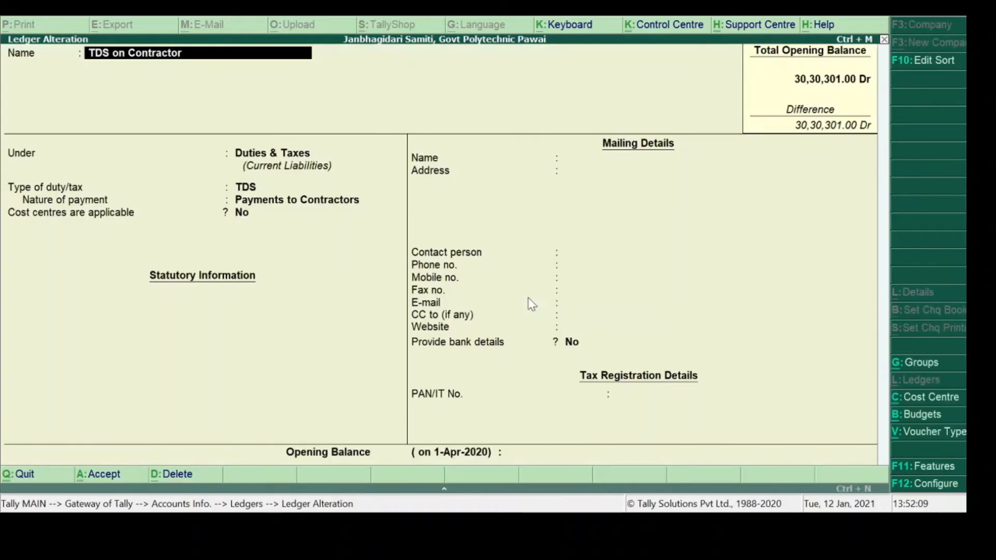
key(Return)
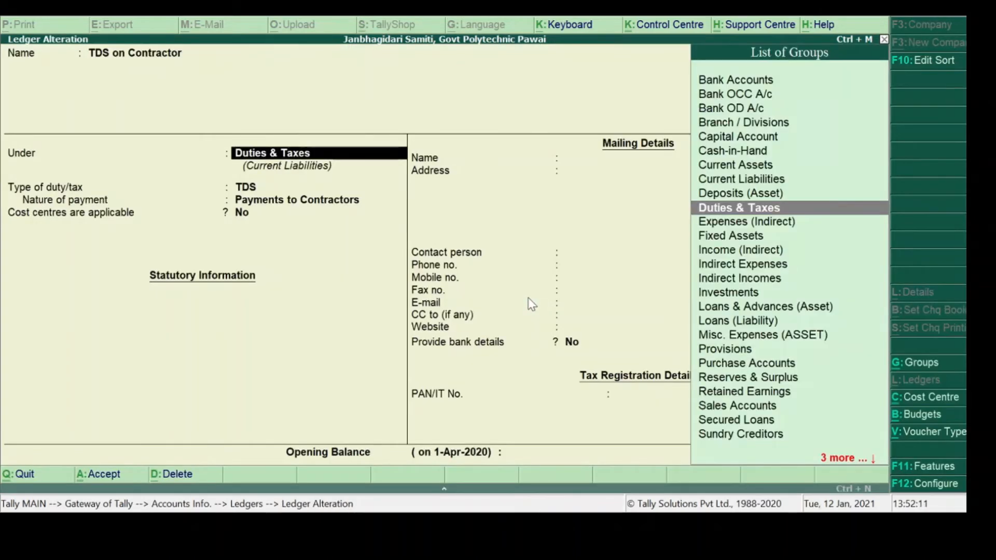
key(Return)
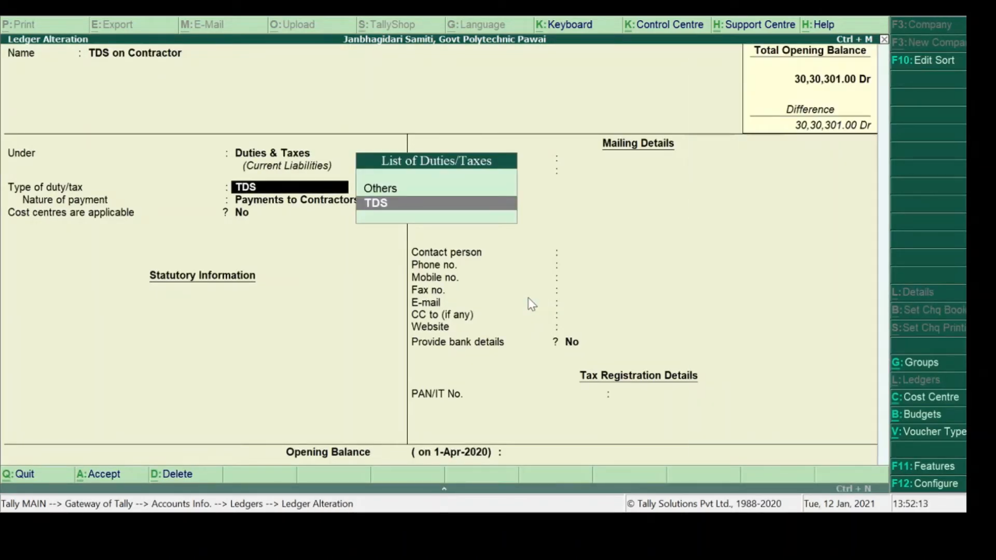
key(Return)
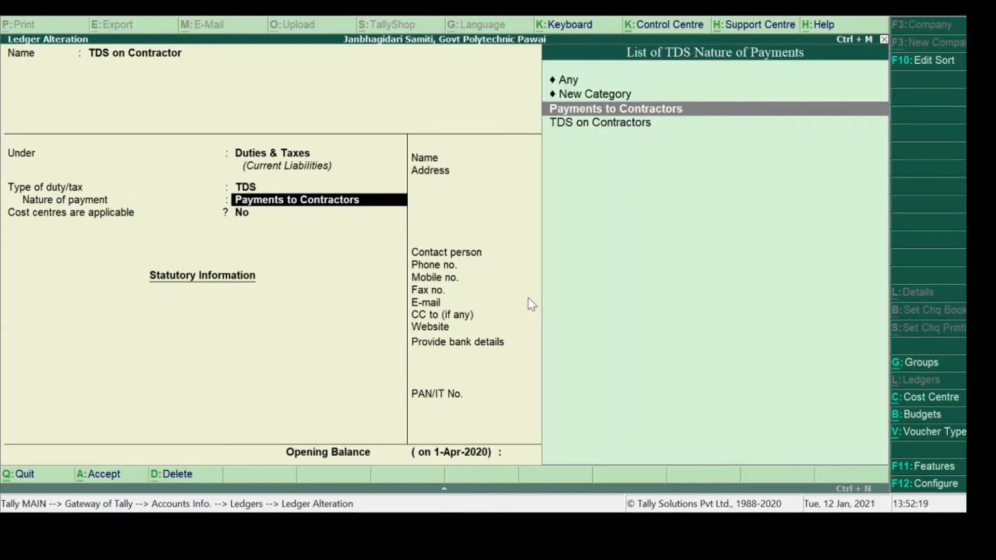
key(Return)
key(Return)
key(Return)
key(Return)
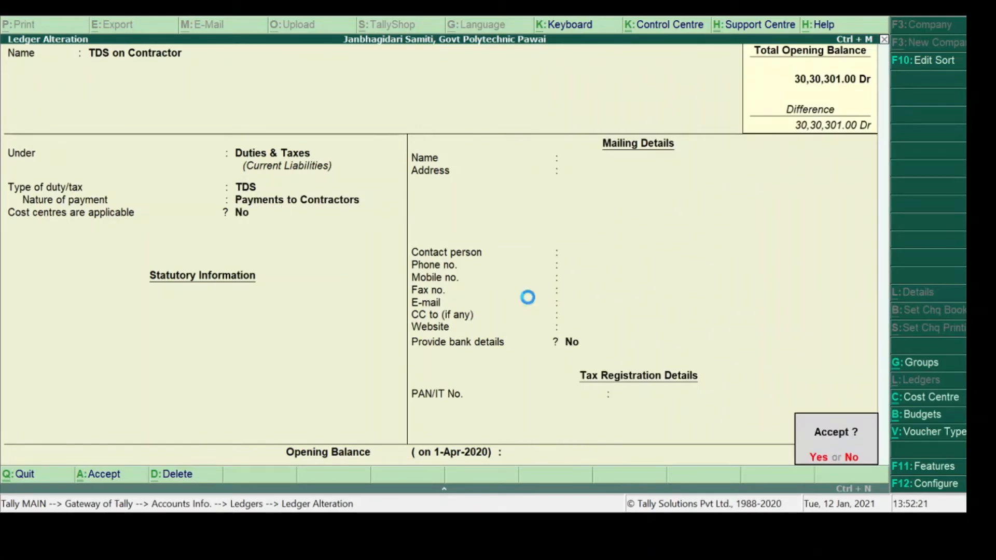
key(Return)
Leave the ledger masters and open accounting voucher entry for a new purchase voucher.
key(Escape)
key(Escape)
key(Escape)
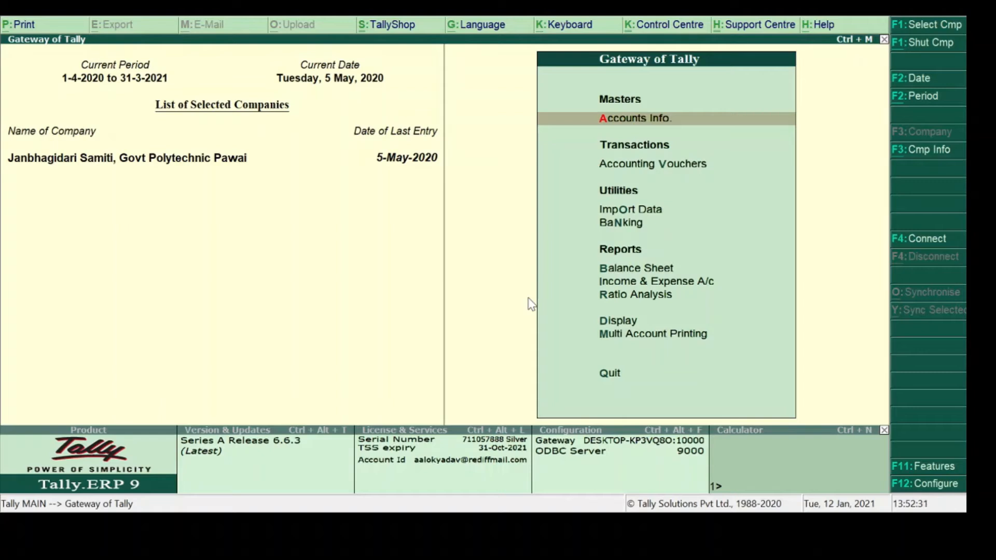
key(Down)
key(Down)
key(Up)
key(Return)
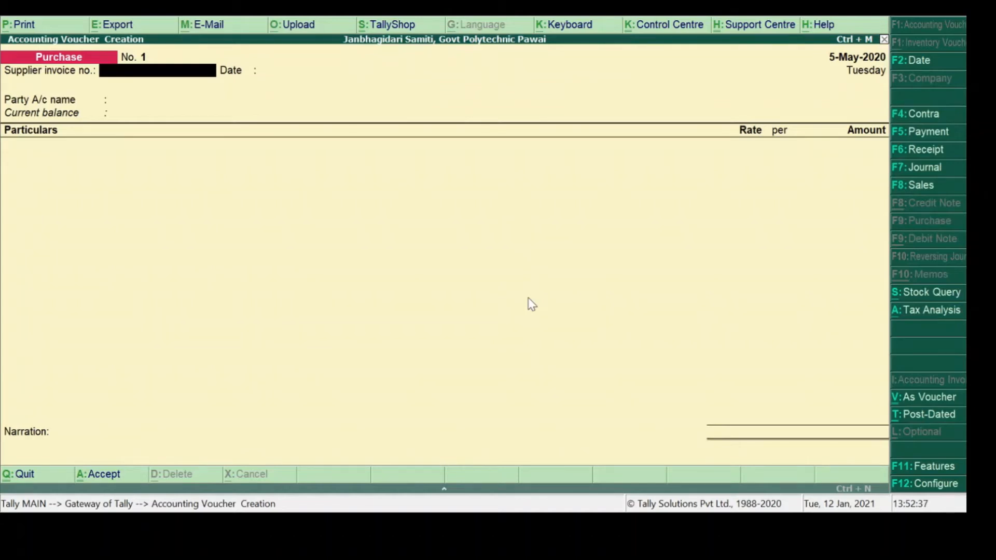
Enter supplier invoice number 1254 dated 5-May-2020 and choose Bundelkhand Securities Services as the party account.
text(1254)
key(Return)
key(Return)
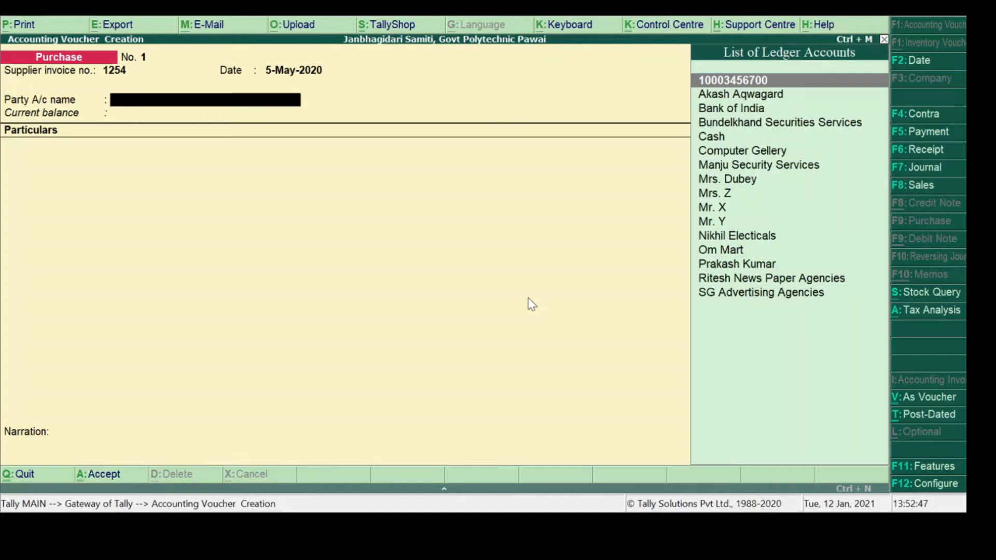
text(Bu)
key(Return)
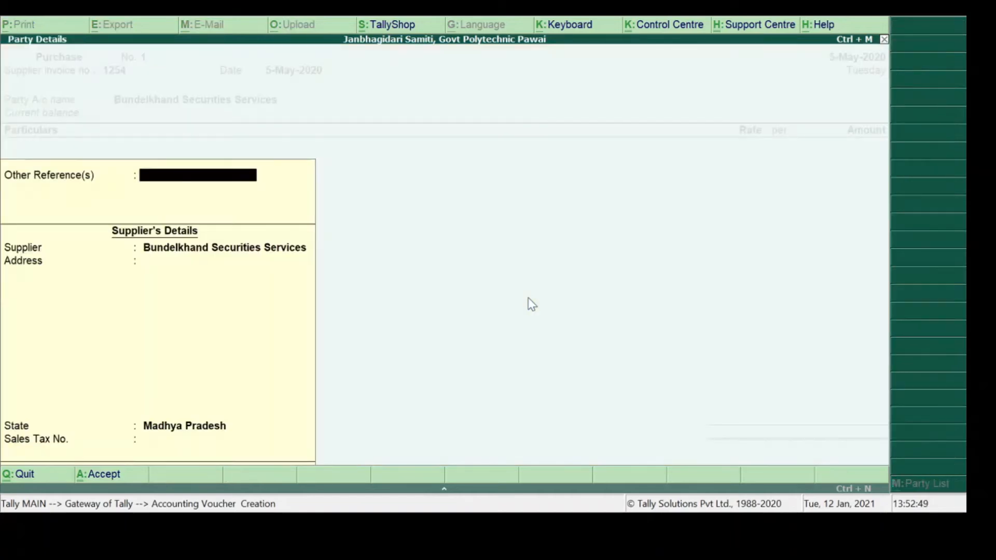
key(Return)
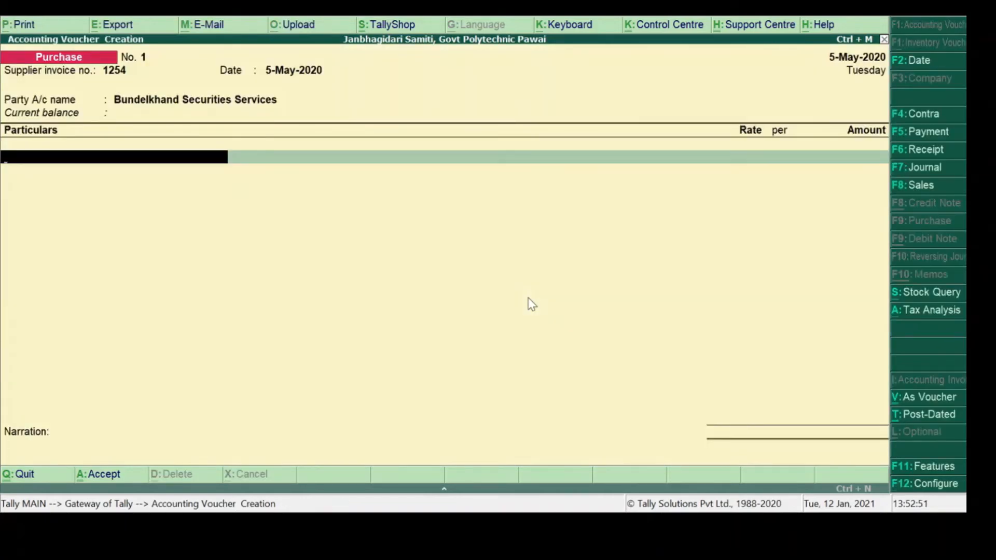
Add Security and Clening Service Exp. for 40,000 to the purchase, with Payments to Contractors as nature of payment.
text(Se)
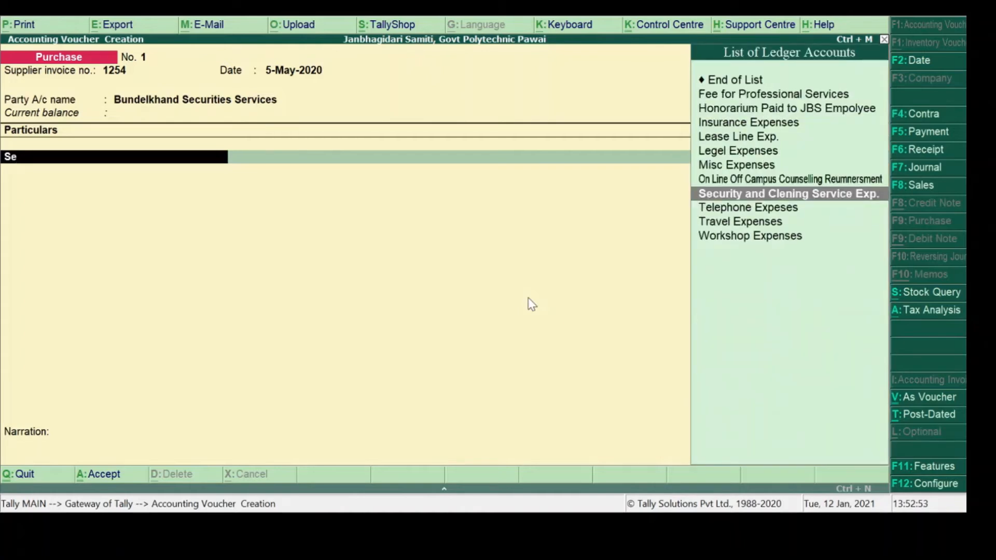
key(Return)
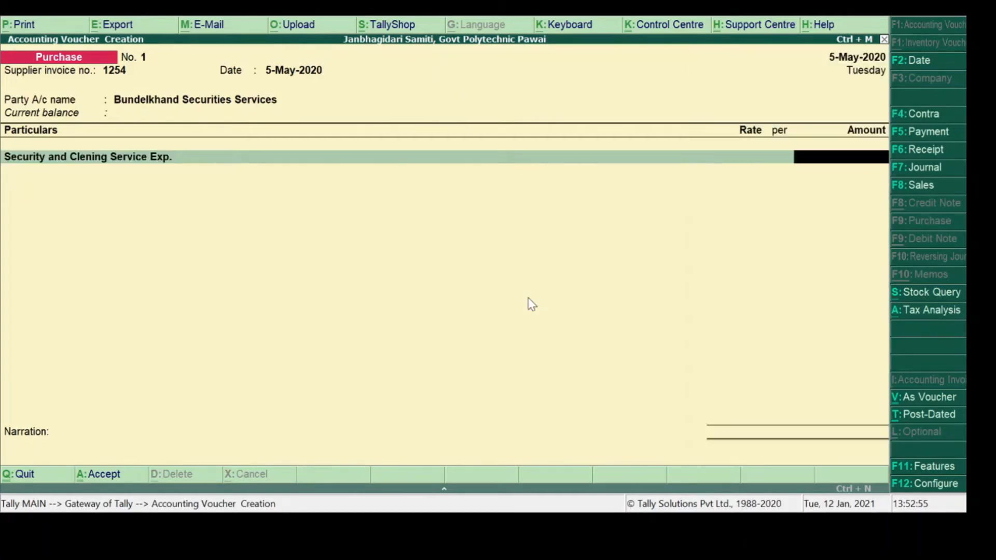
text(4)
text(0000)
key(Return)
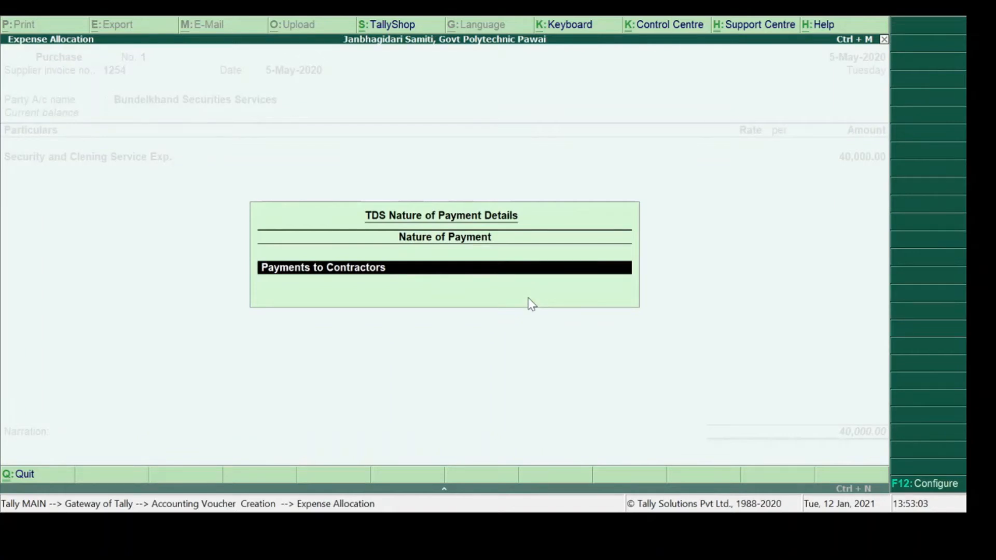
key(Return)
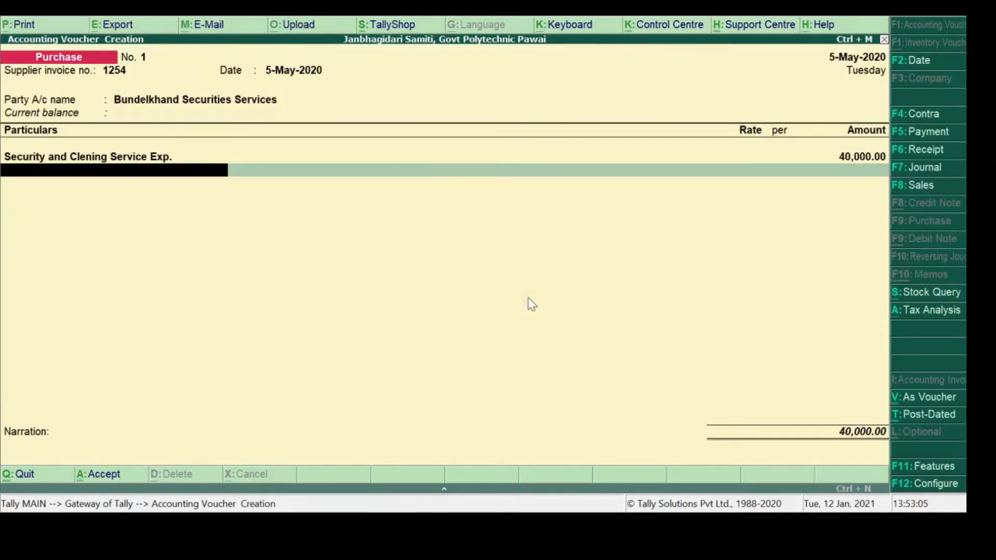
Add TDS on Contractor below the expense with its calculated deduction and finish the list of particulars.
text(Td)
key(Return)
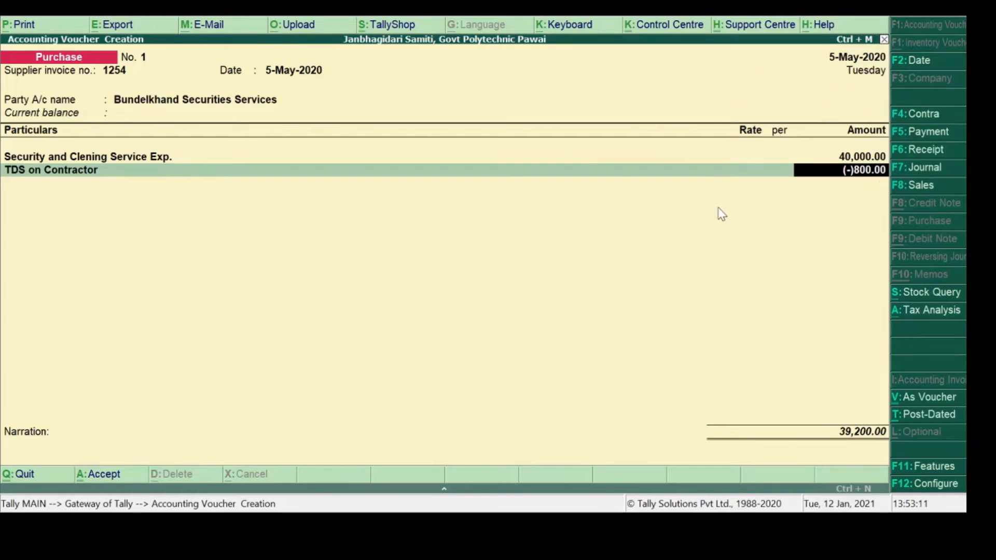
key(Return)
key(Return)
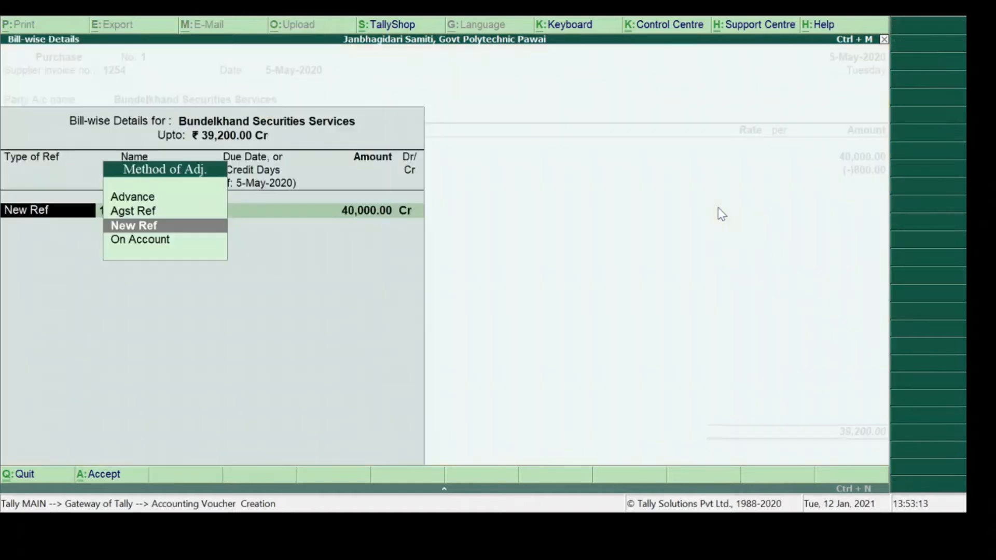
Accept the party's bill-wise details as New Ref 1254 for 40,000 Cr and New Ref 1254 for 800 Dr.
key(Return)
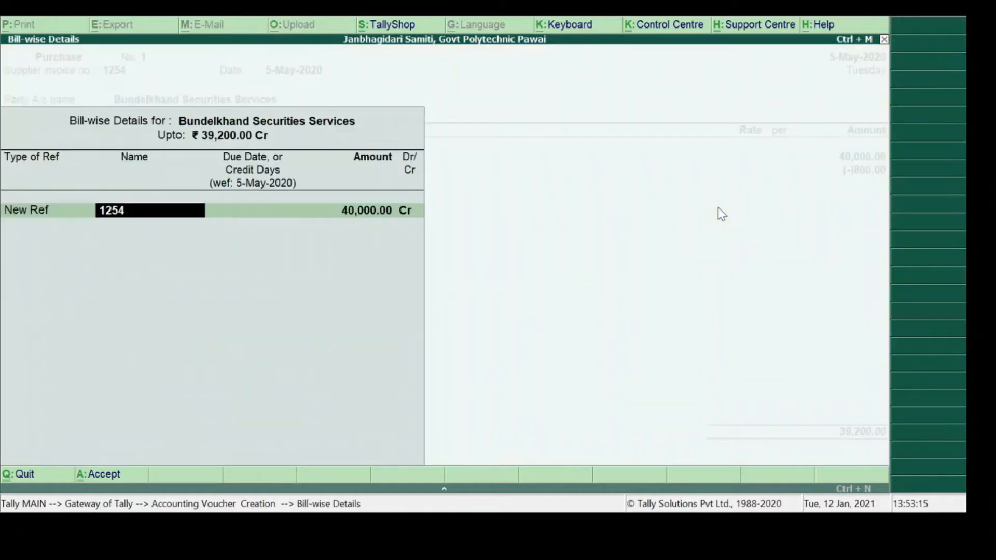
key(Return)
key(Return)
key(Return)
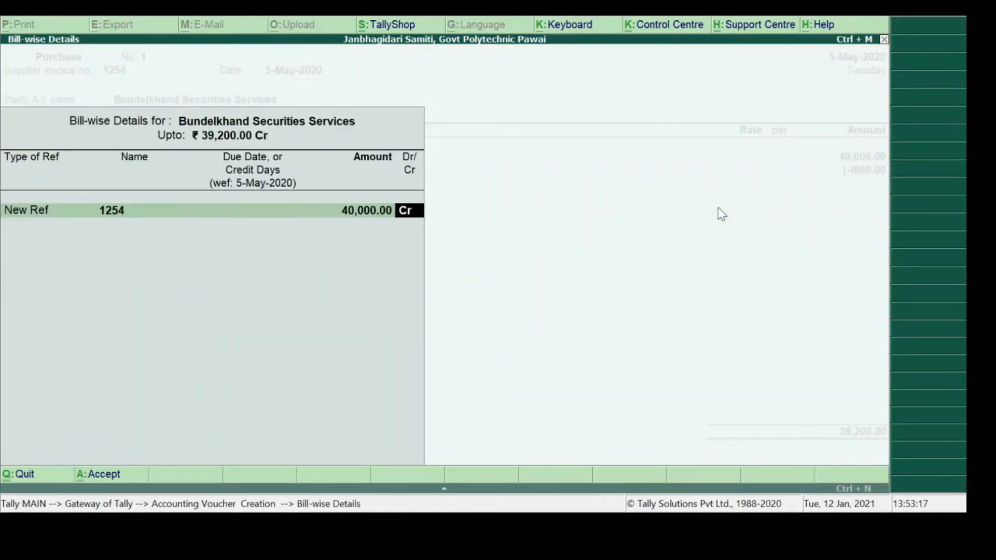
key(Return)
key(Return)
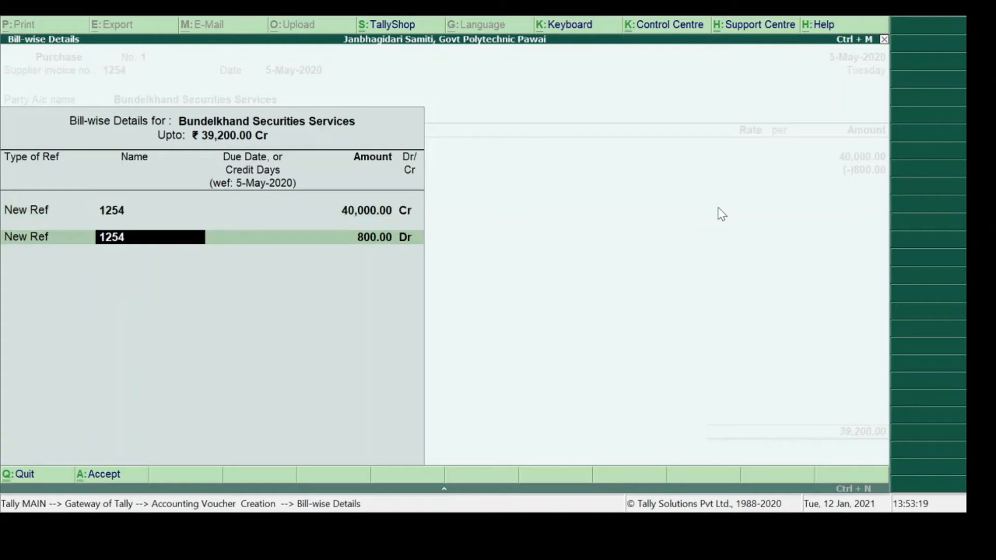
key(Return)
key(Return)
key(Return)
key(Return)
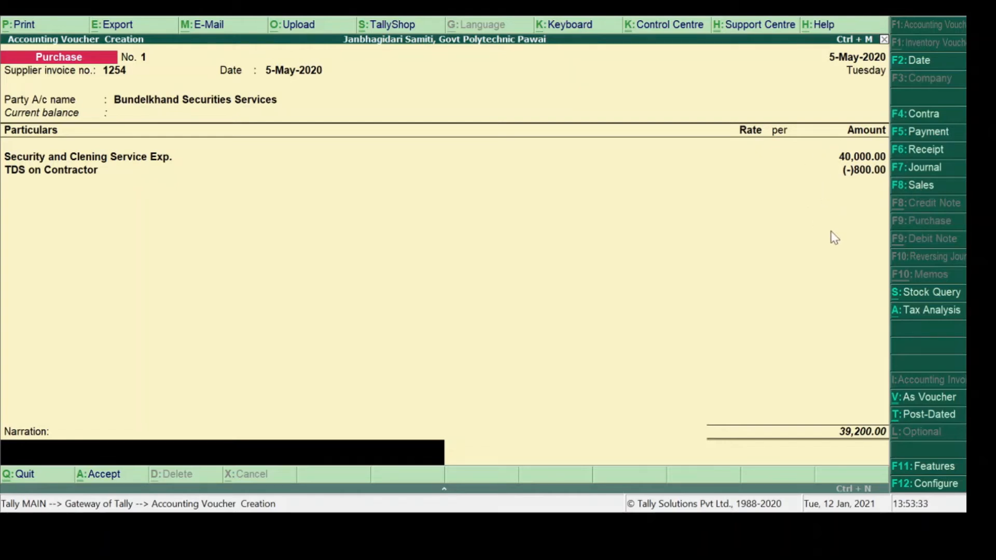
Enter the purchase voucher's narration as "Being biil received of services".
text(Being biil rev)
key(BackSpace)
text(ceived)
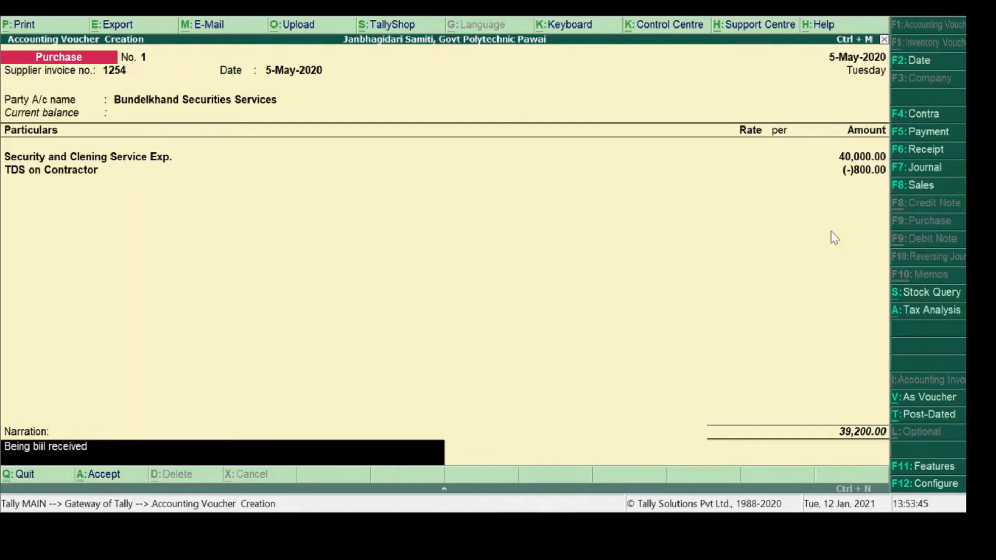
text( of serv)
text(ises)
key(BackSpace)
key(BackSpace)
key(BackSpace)
text(ces)
key(Return)
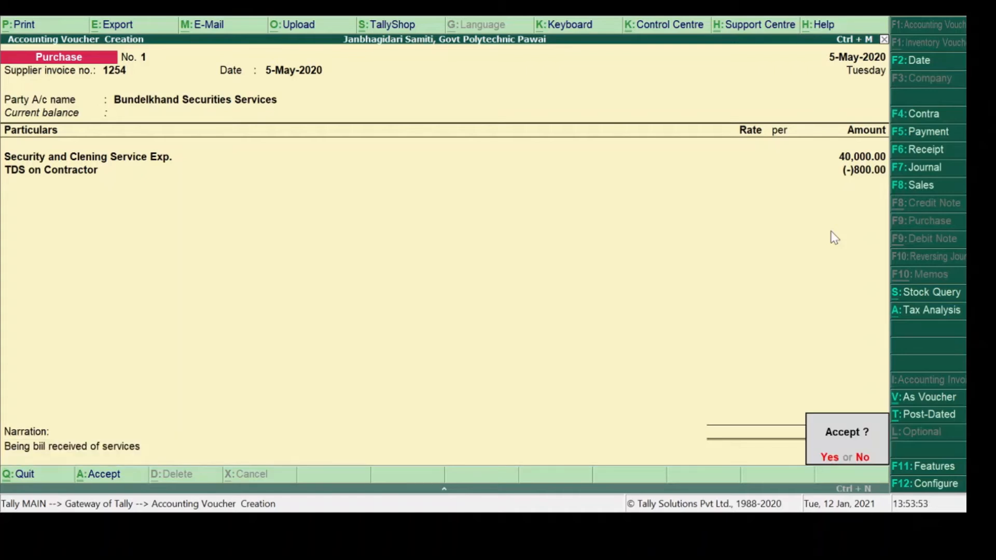
Save the purchase voucher and start a payment voucher dated 6-5-2020.
key(y)
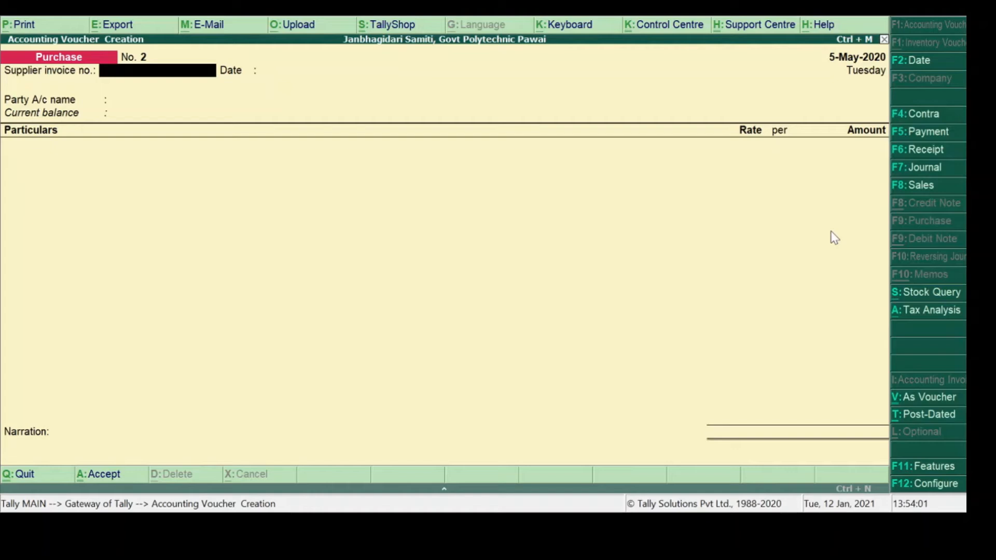
key(F2)
text(6-5-2020)
key(Return)
key(Return)
click(927, 136)
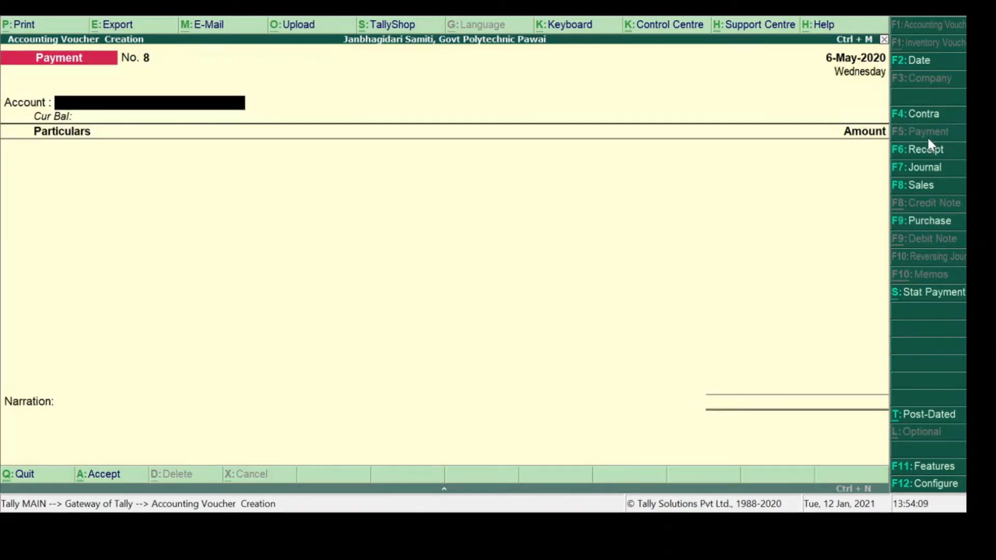
Enter a payment of 39,200 to Bundelkhand Securities Services from the Bank of India account.
text(1)
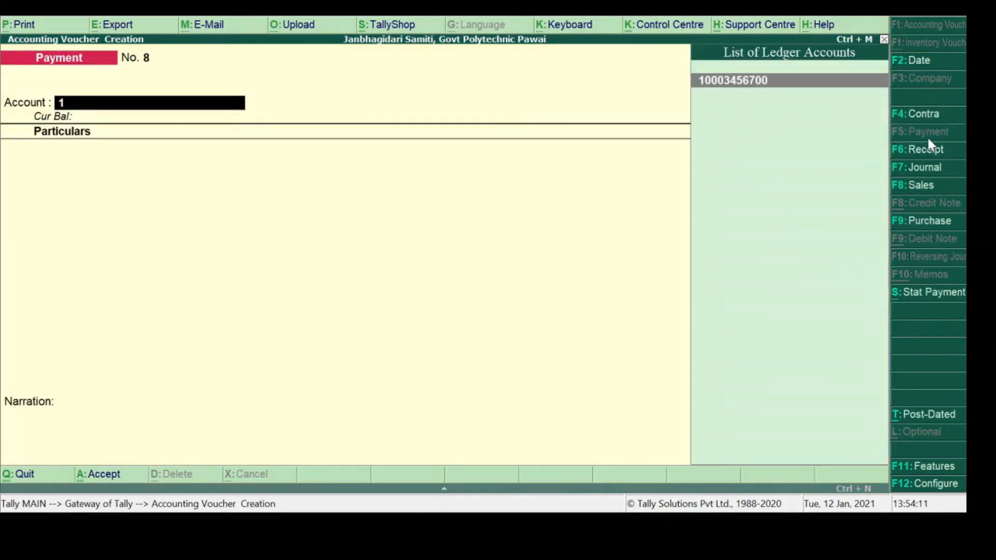
key(Return)
text(Bu)
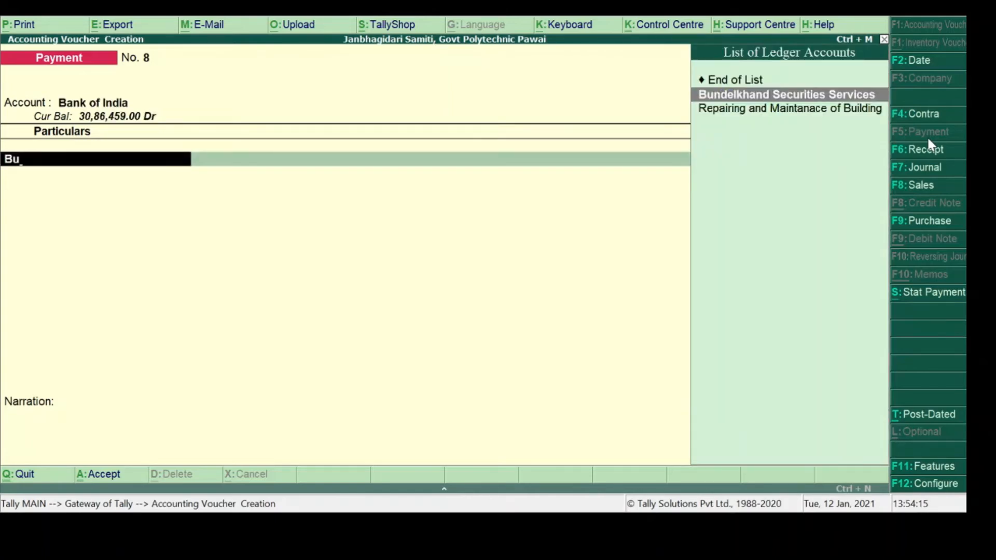
key(Return)
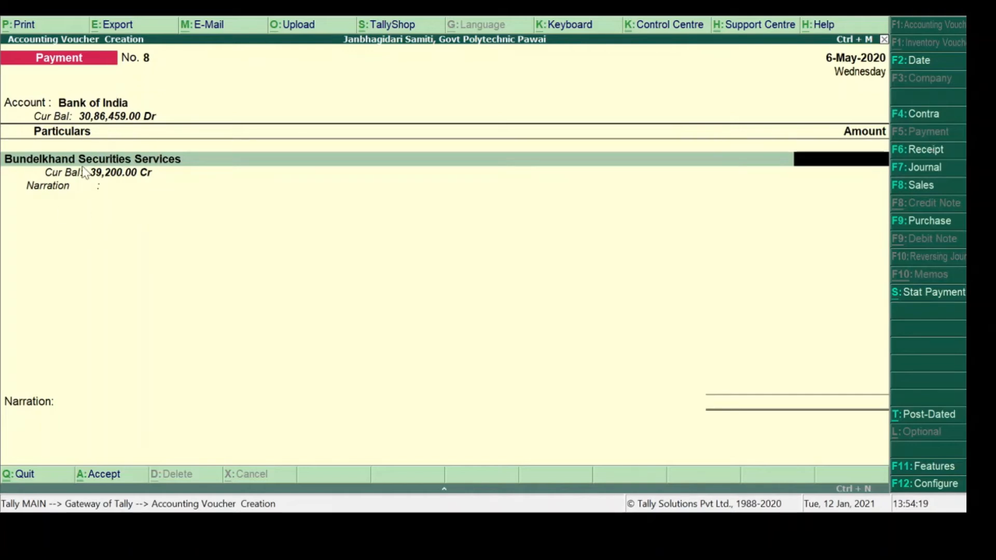
text(39200)
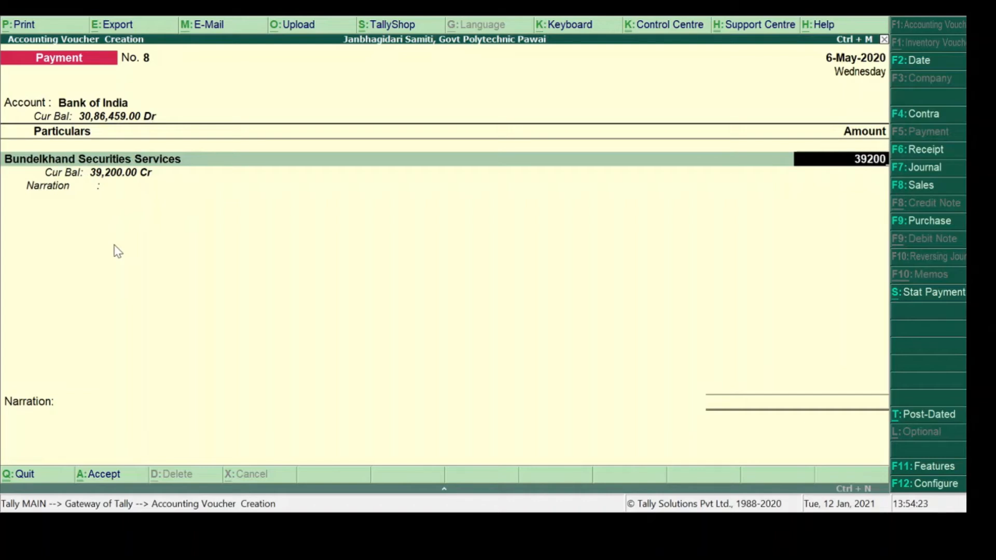
key(Return)
Allocate the full 39,200 payment as Agst Ref to the party's pending bill 1254.
key(Return)
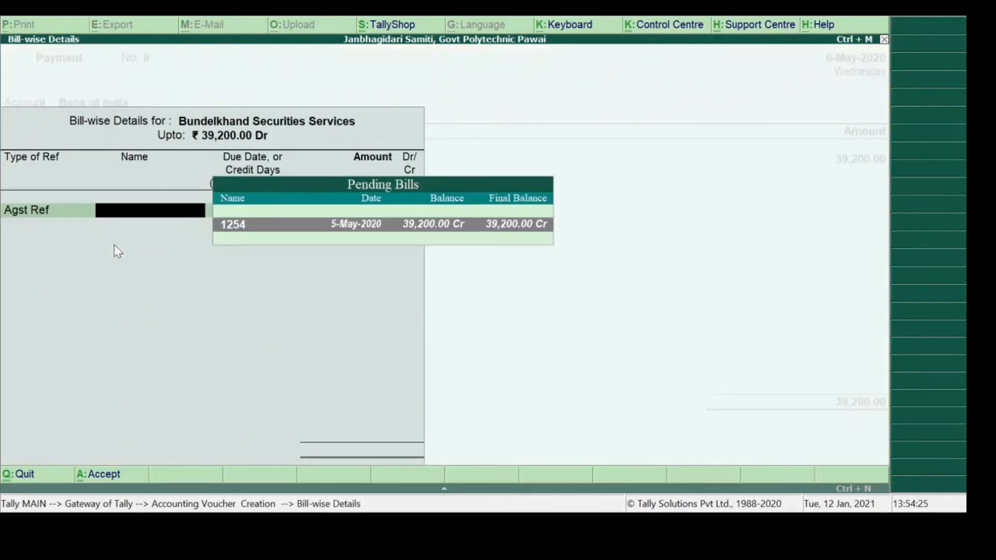
key(Return)
key(Return)
key(Return)
key(Return)
key(Return)
key(Return)
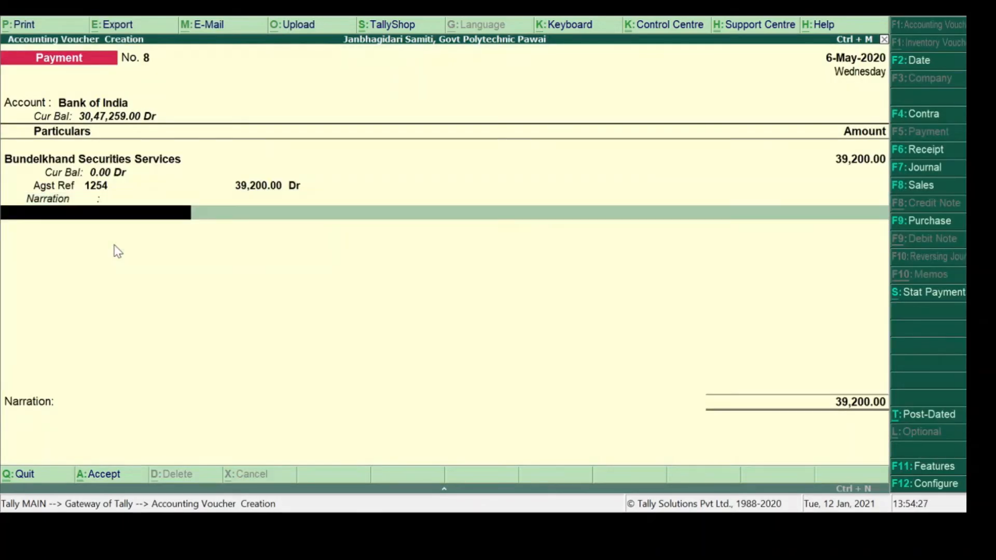
Finish the particulars and accept the Bank of India allocation as an A/c Payee cheque dated 6-May-2020.
key(Return)
key(Return)
key(Return)
key(Return)
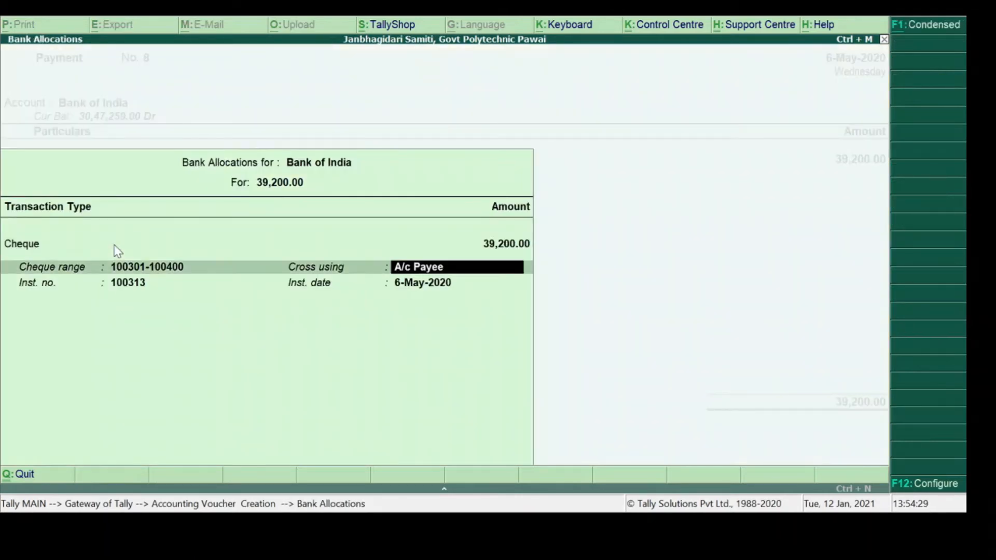
Enter the narration "Being payment agnst bill no. 1254 dated 5-1-20" and save the payment voucher.
text(Being payment done)
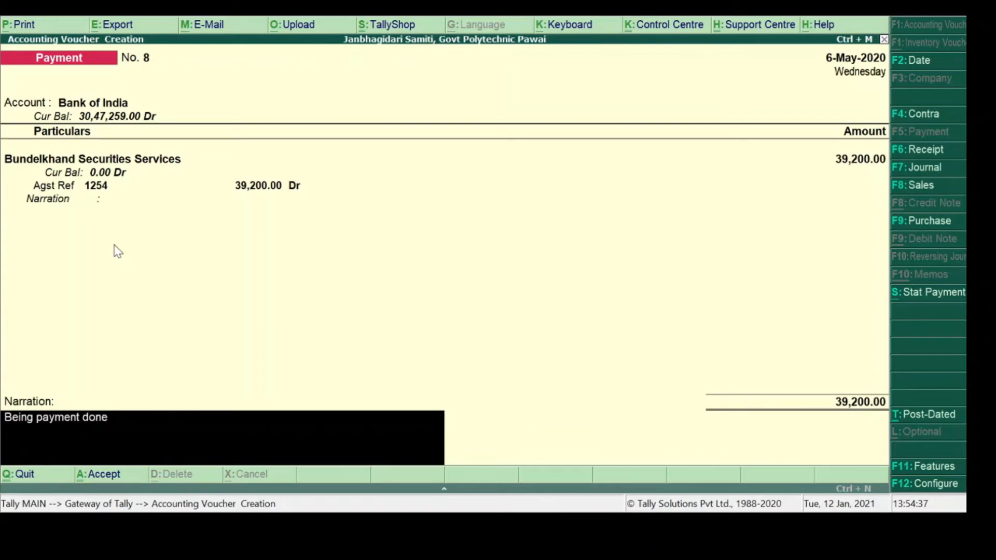
text( w)
key(BackSpace)
text(vi)
key(BackSpace)
key(BackSpace)
key(BackSpace)
key(BackSpace)
key(BackSpace)
key(BackSpace)
text(agnst bill no. 1254)
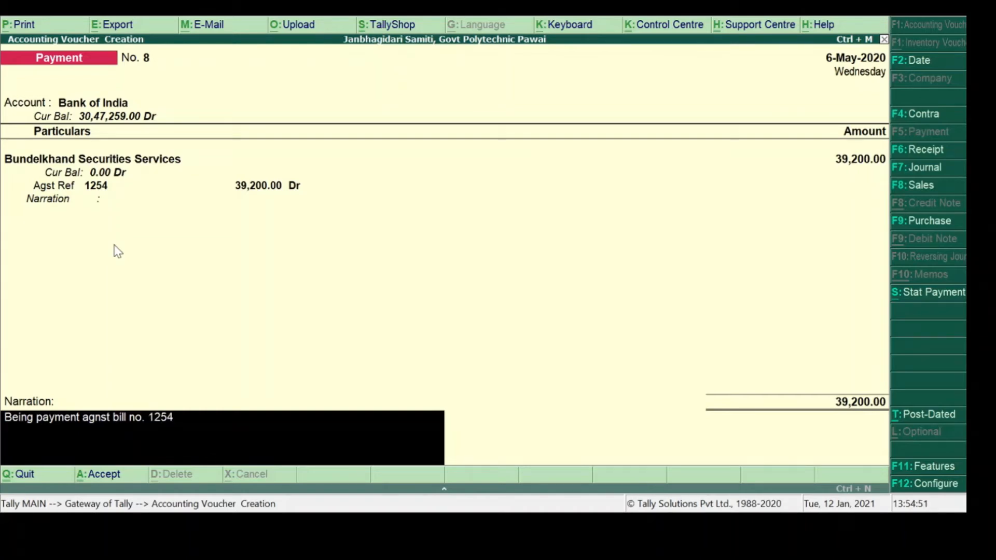
text( dated 5-1-20)
key(Return)
key(Return)
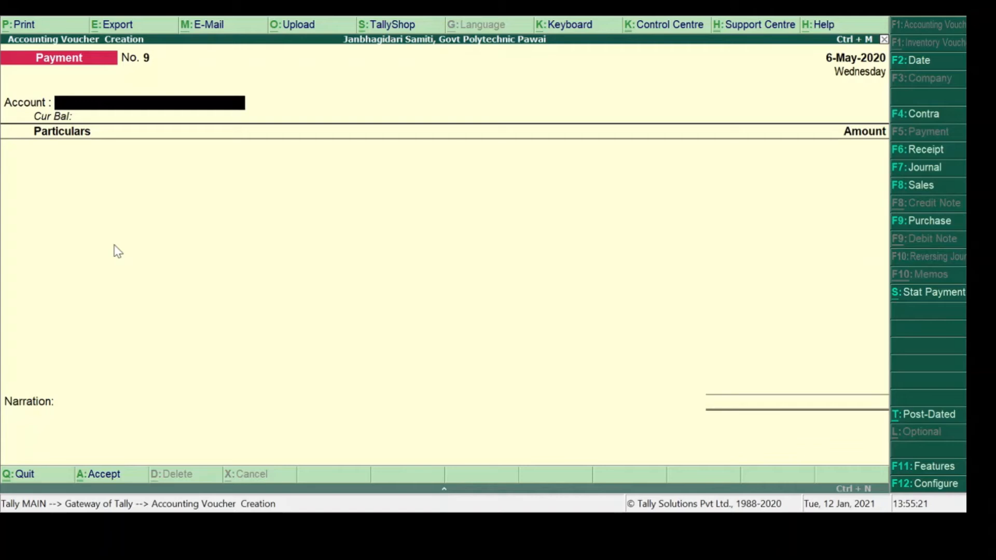
Start another payment from Bank of India with TDS on Contractor as the particular.
text(1)
key(Return)
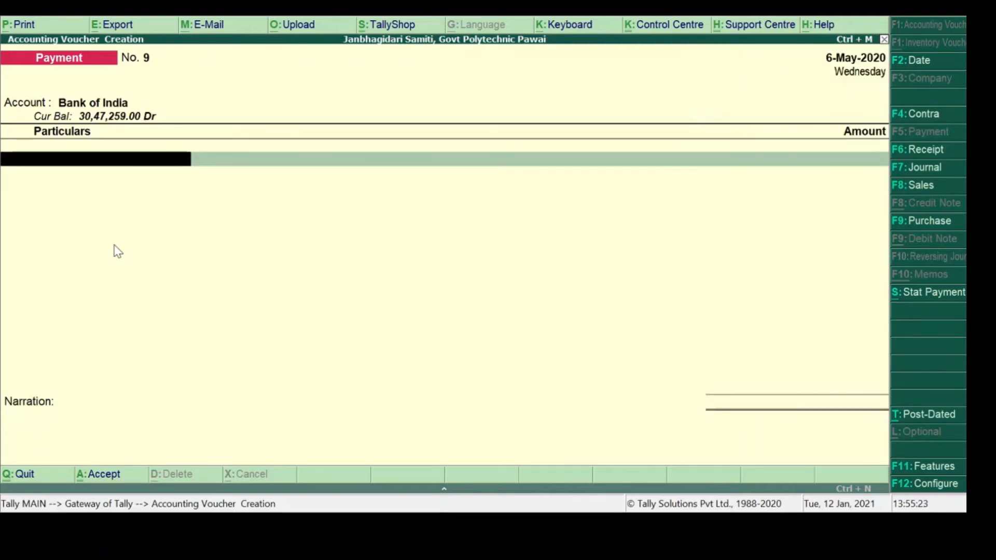
text(T)
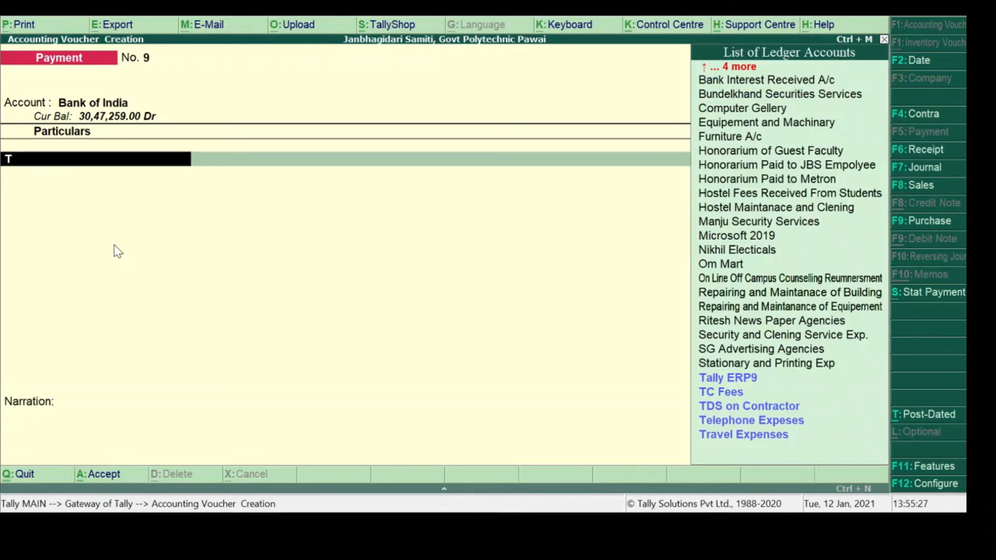
key(Down)
key(Down)
key(Down)
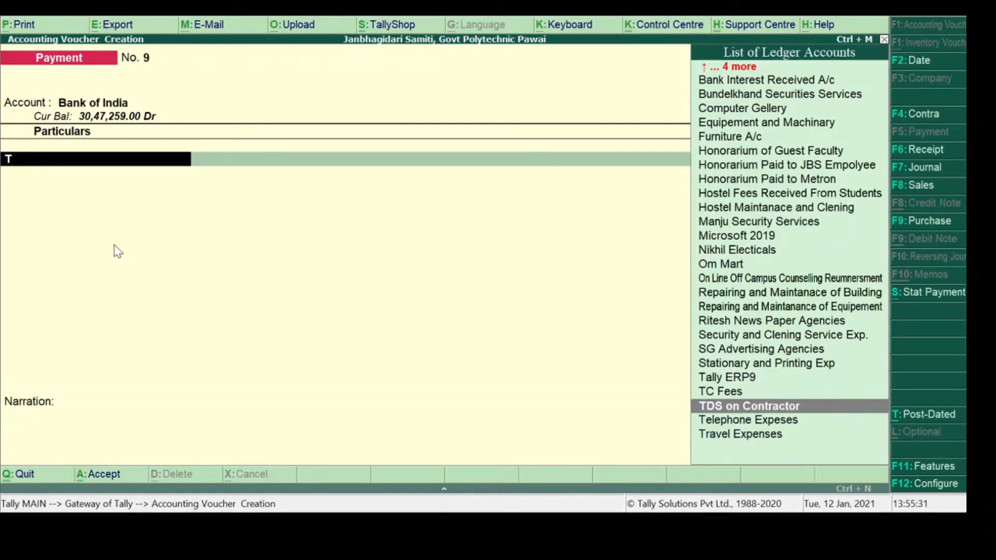
key(Return)
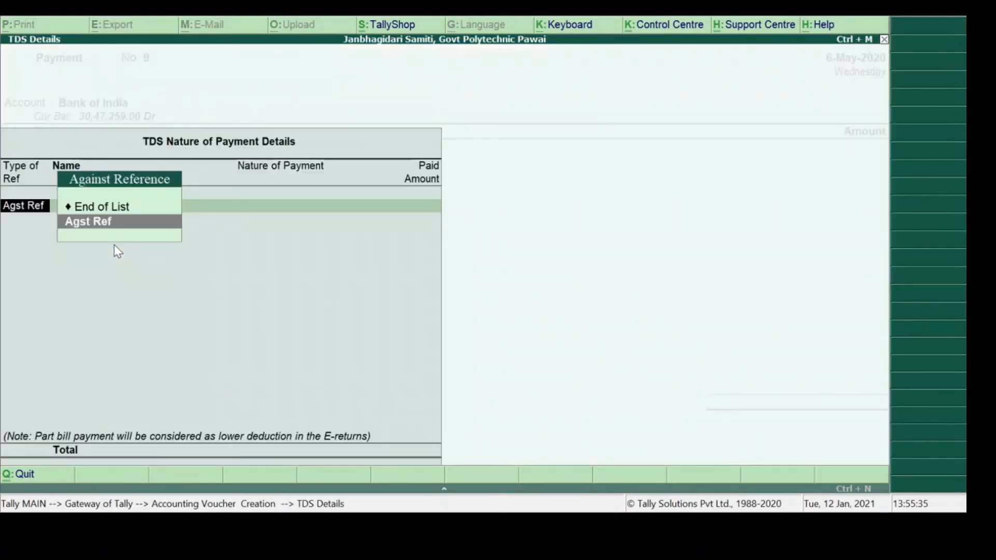
Set the TDS payment details to Agst Ref Purc / 1 / 28, Payments to Contractors, for 800.
key(Return)
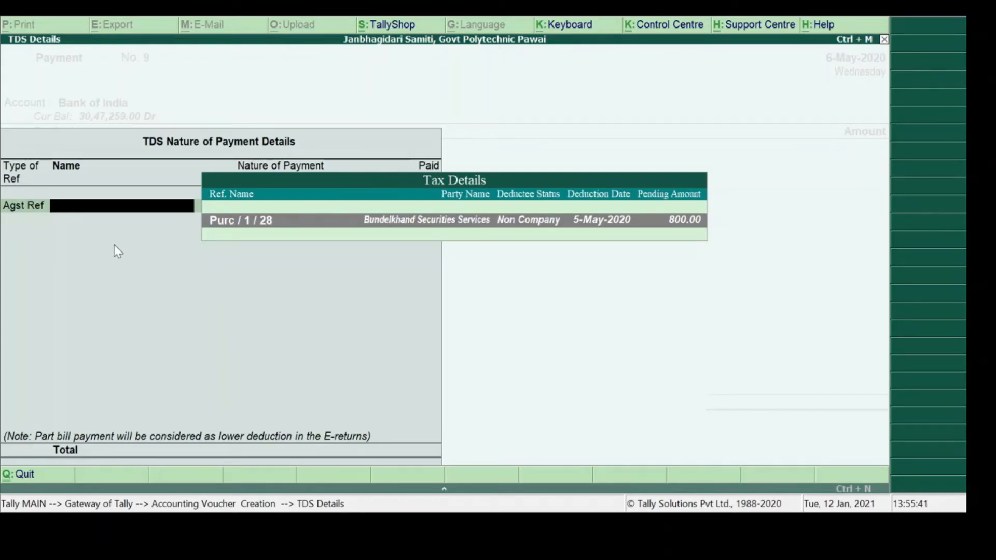
key(Return)
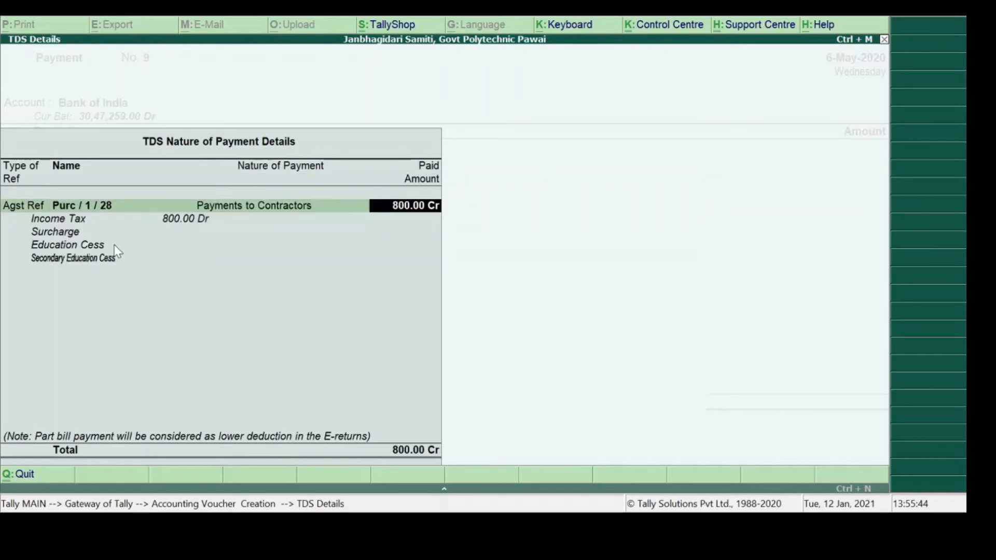
key(Return)
key(Return)
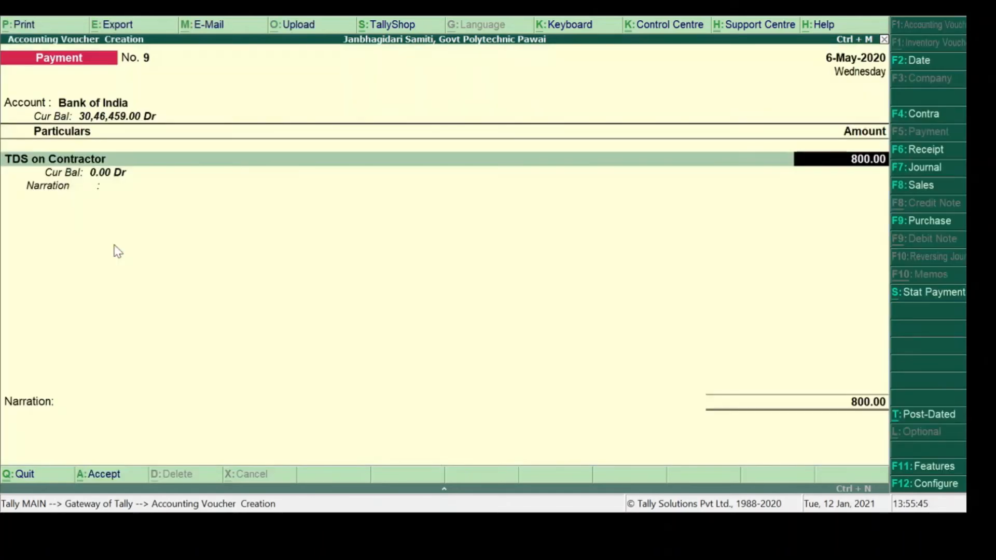
Accept the 800 TDS line without a line narration and its A/c Payee cheque allocation dated 6-May-2020.
key(Return)
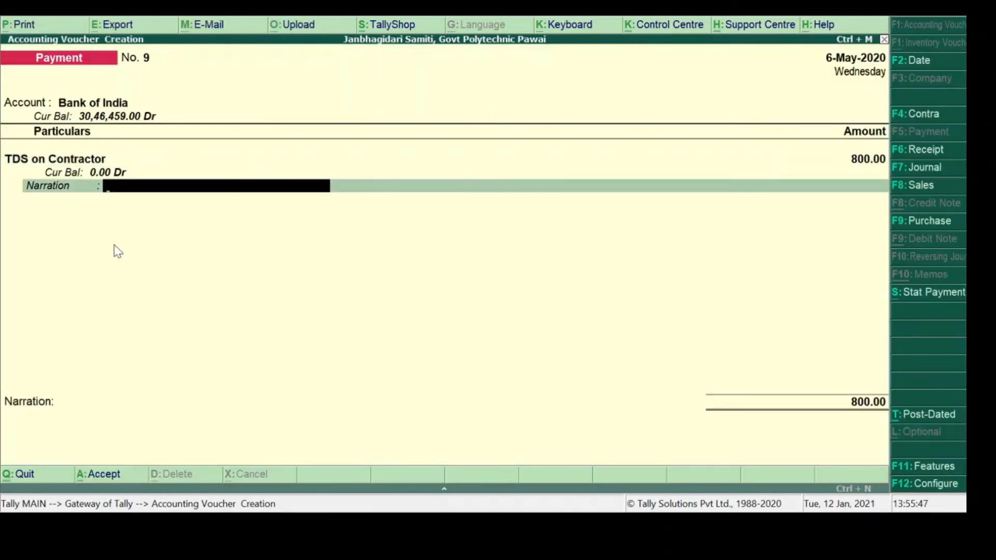
key(Return)
key(Return)
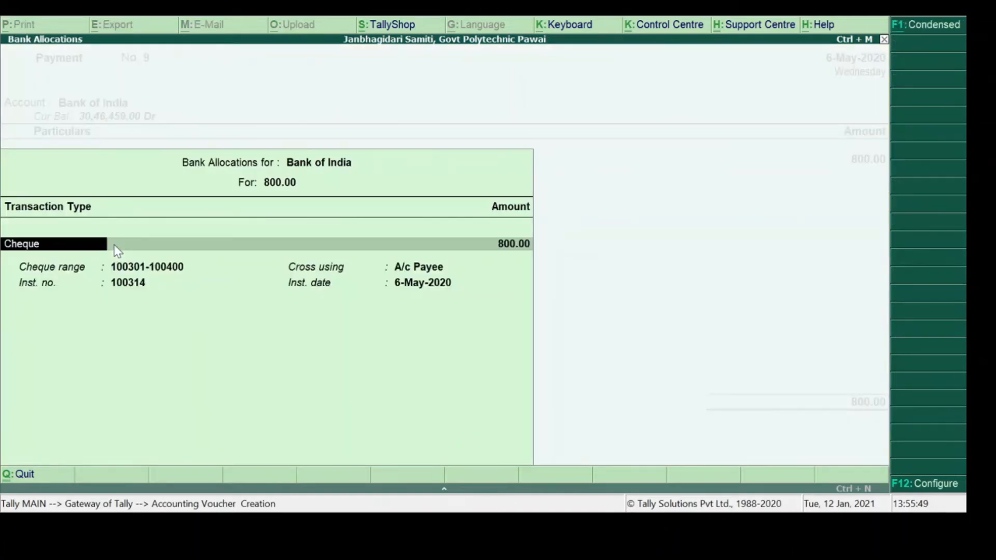
key(Return)
key(Return)
key(Return)
key(Return)
key(Return)
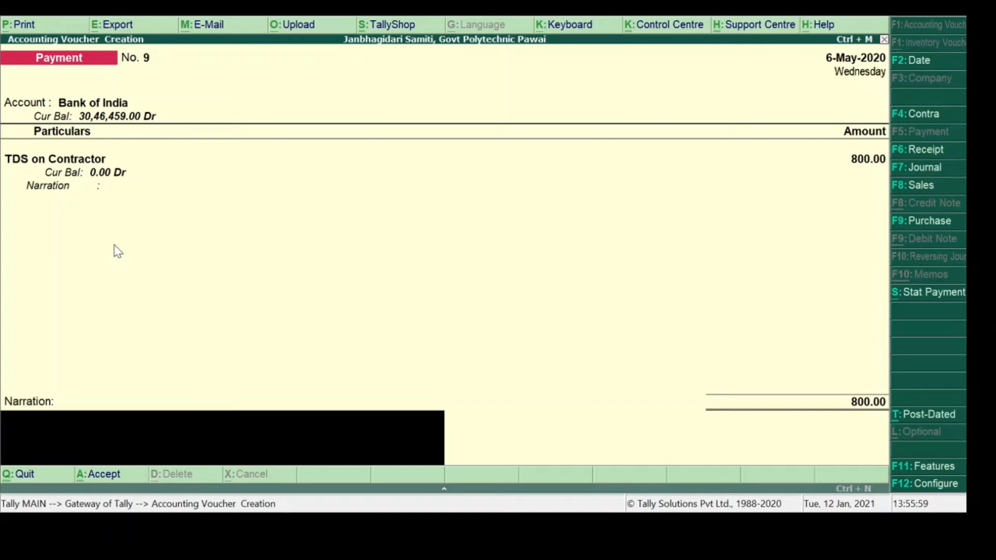
Preview the TDS payment voucher printed as a TDS challan and enlarge the preview.
key(alt+p)
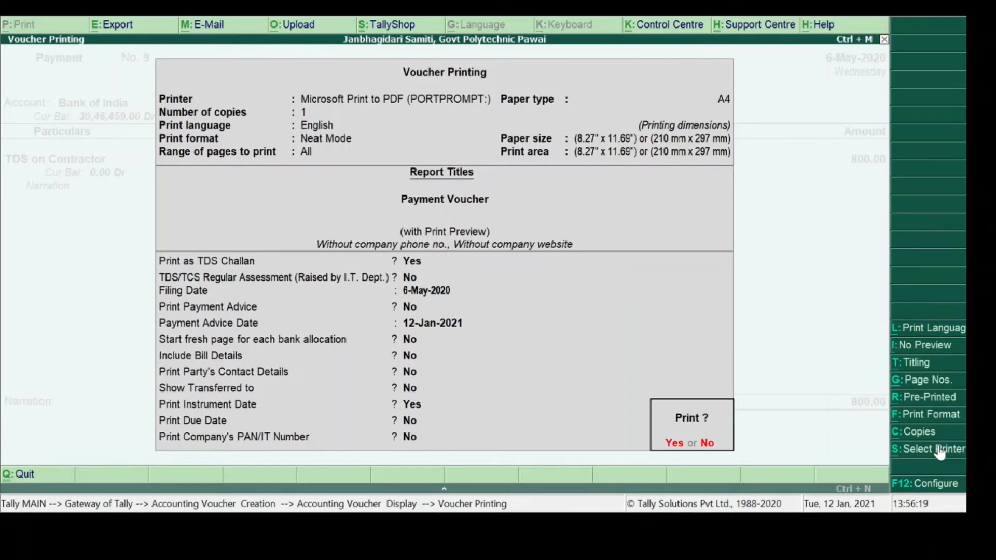
key(Return)
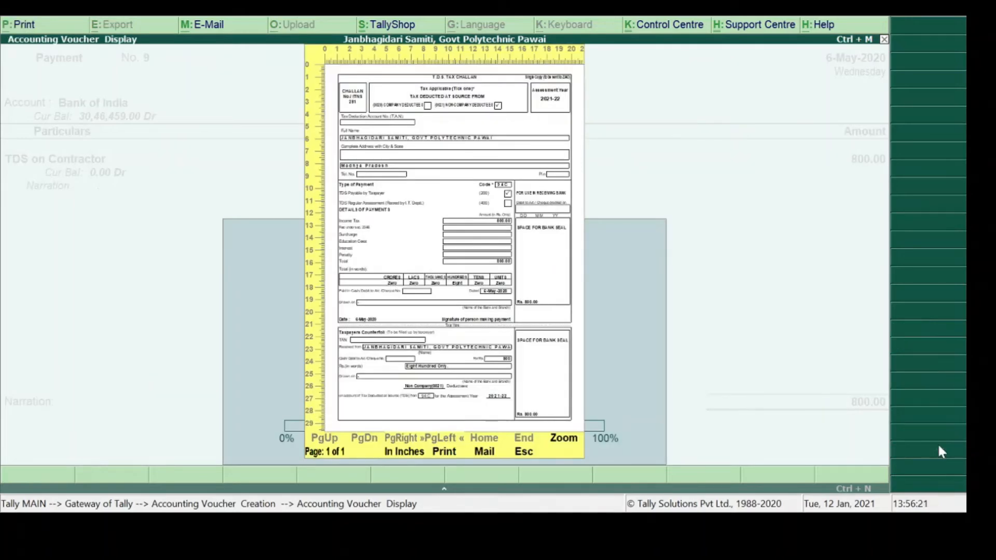
key(alt+z)
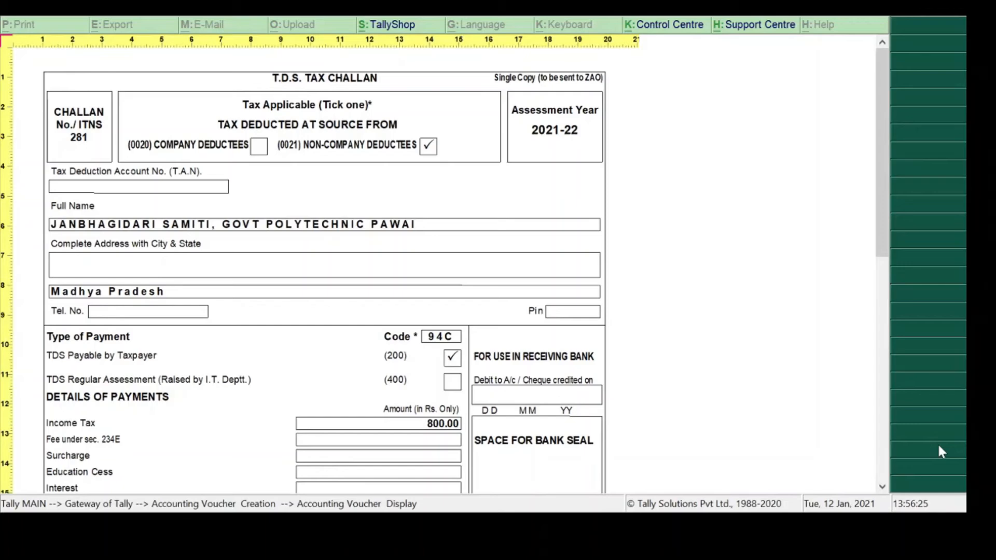
Examine the TDS tax challan from its deductee and payment details down to the taxpayer's counterfoil, and close the preview.
key(Down)
key(Down)
key(Down)
key(Down)
key(Down)
key(Down)
key(Down)
key(Down)
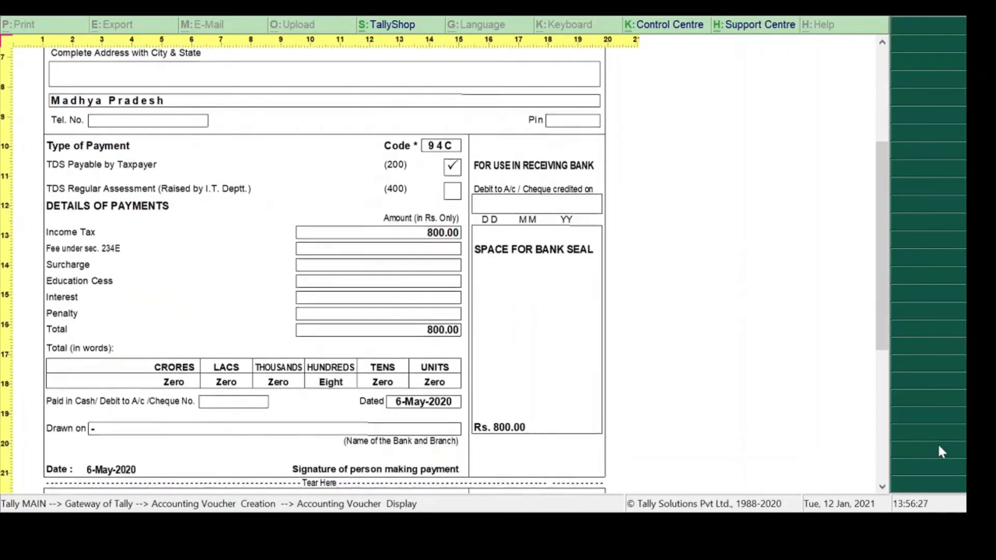
key(Down)
key(Down)
key(Down)
key(Down)
key(Down)
key(Down)
key(Down)
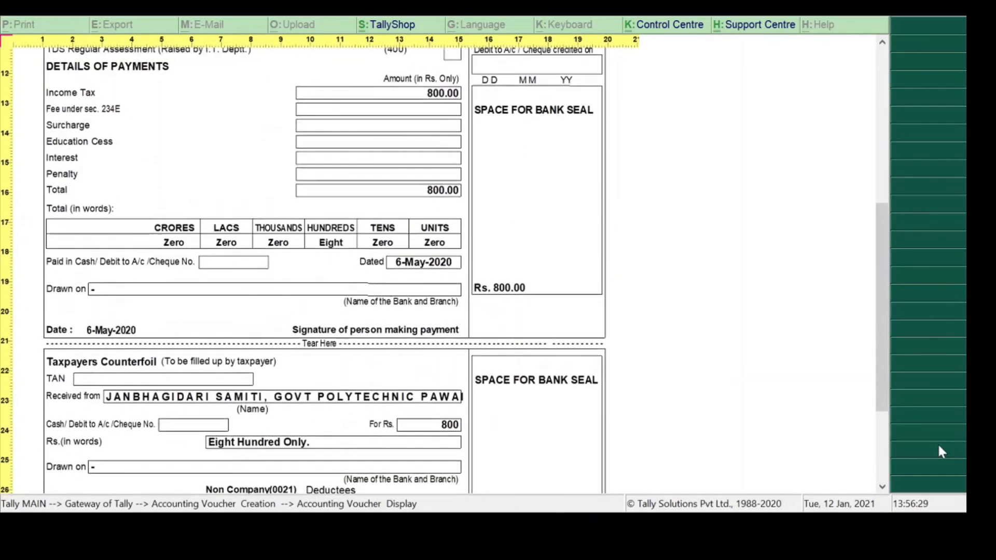
key(Up)
key(Up)
key(Up)
key(Up)
key(Up)
key(Up)
key(Up)
key(Up)
key(Up)
key(Up)
key(Up)
key(Up)
key(Up)
key(Up)
key(Up)
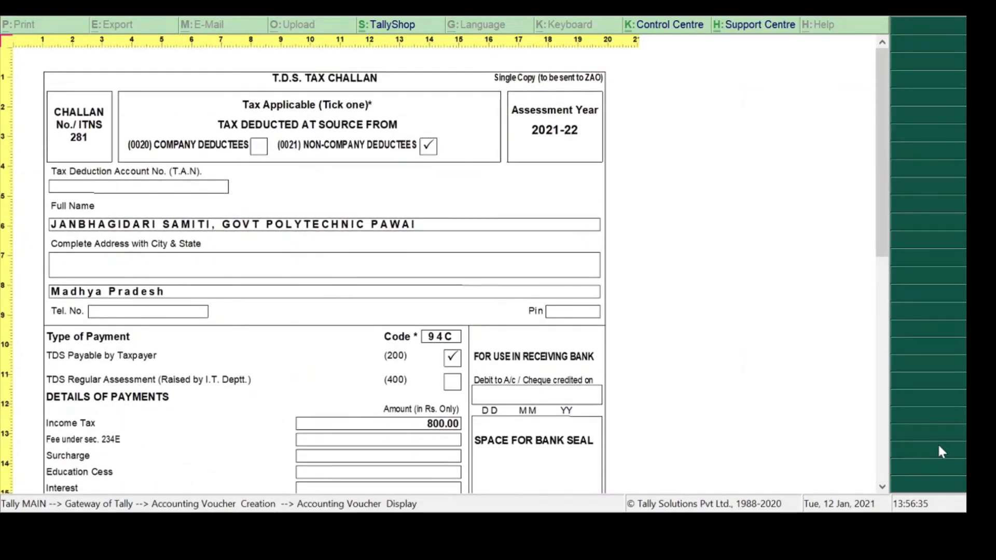
key(alt+z)
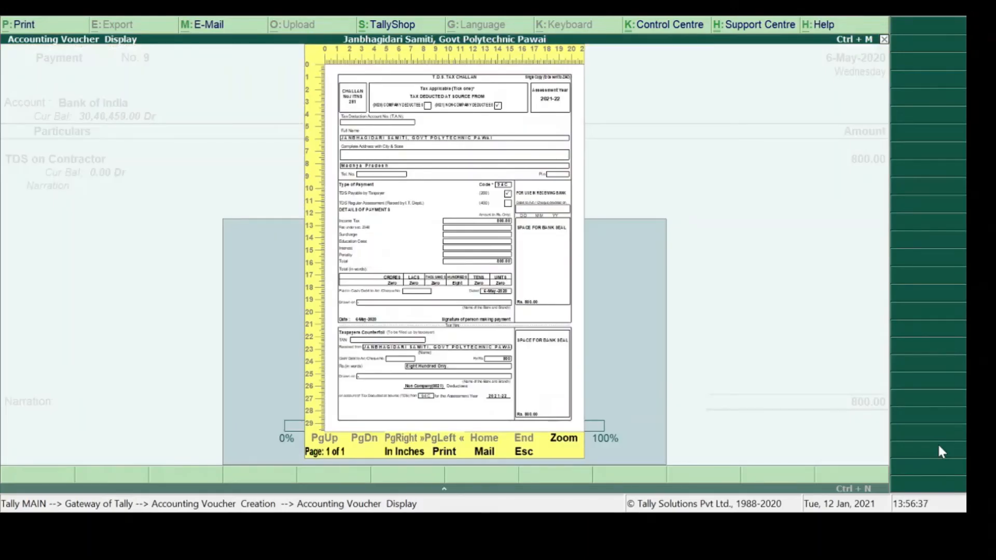
key(Escape)
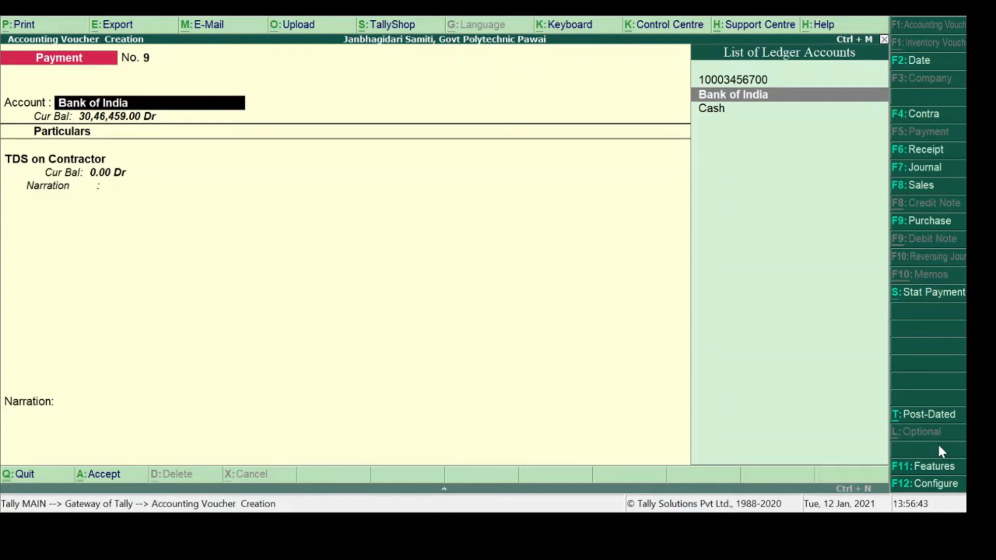
Save the TDS payment voucher and leave voucher entry for the Gateway of Tally.
key(ctrl+a)
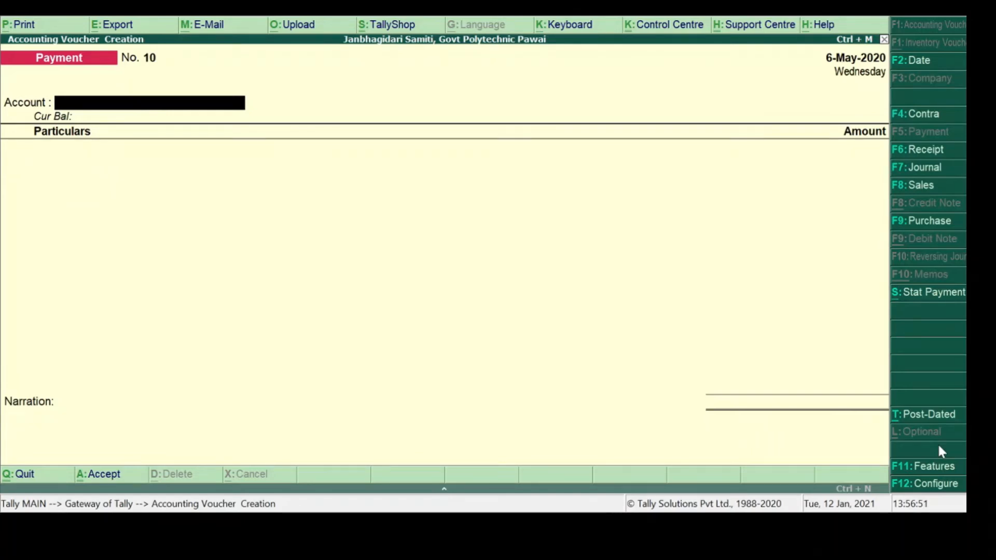
key(Escape)
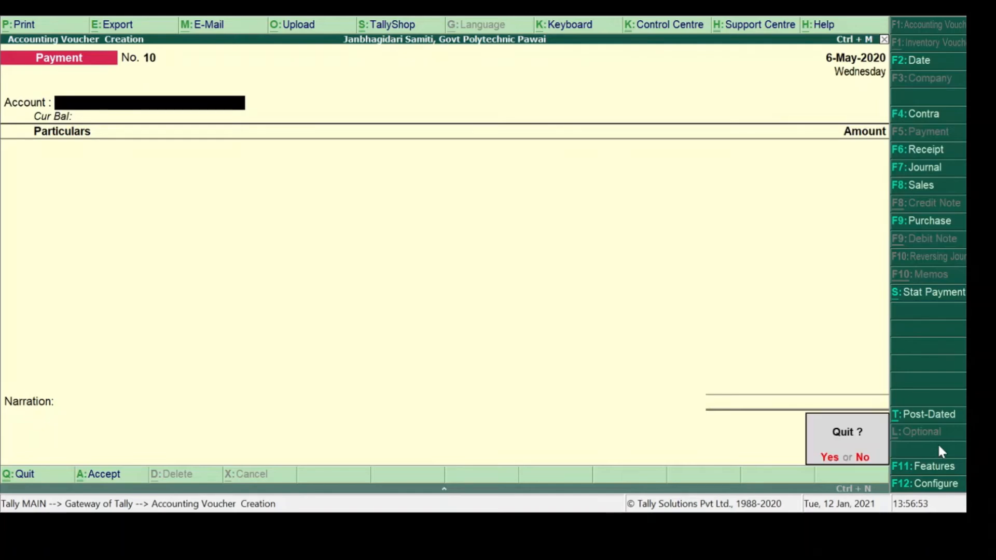
key(Return)
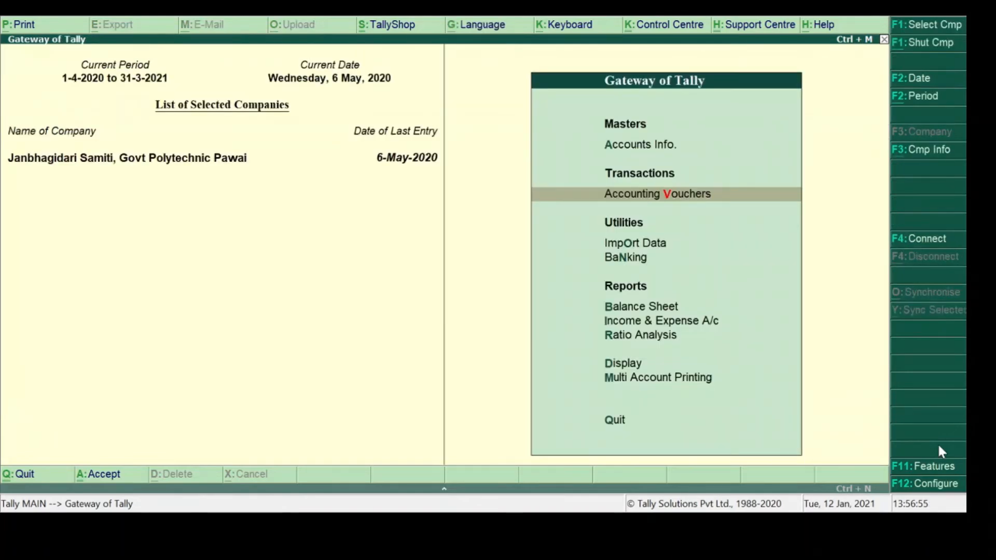
View the TDS Challan Reconciliation report among the statutory TDS reports and close it.
key(d)
key(Down)
key(Down)
key(Down)
key(Down)
key(Return)
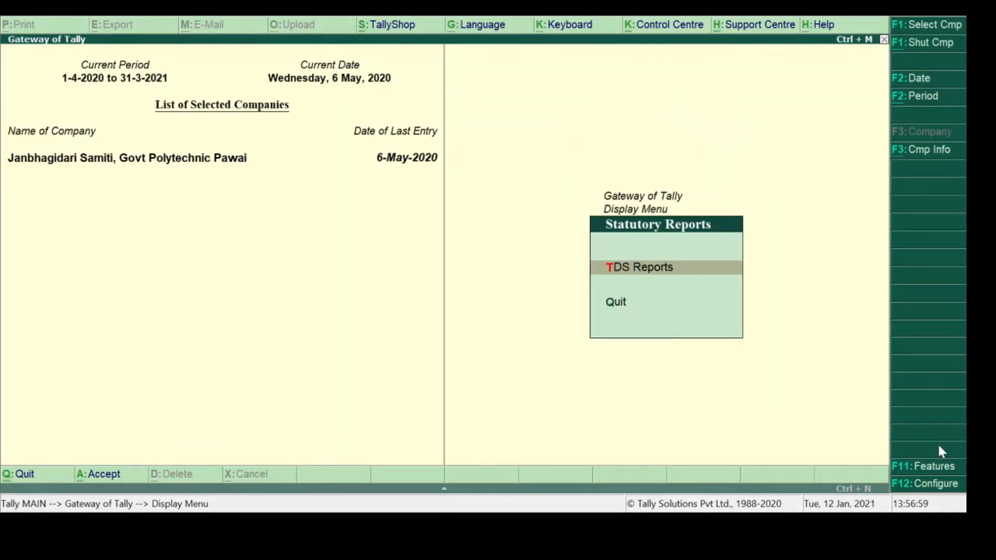
key(Return)
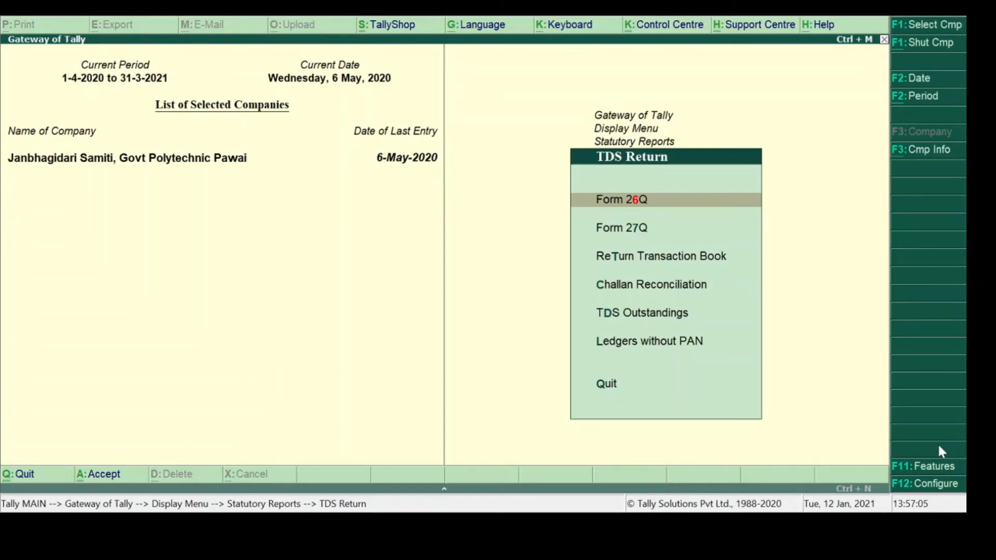
key(Down)
key(Down)
key(Down)
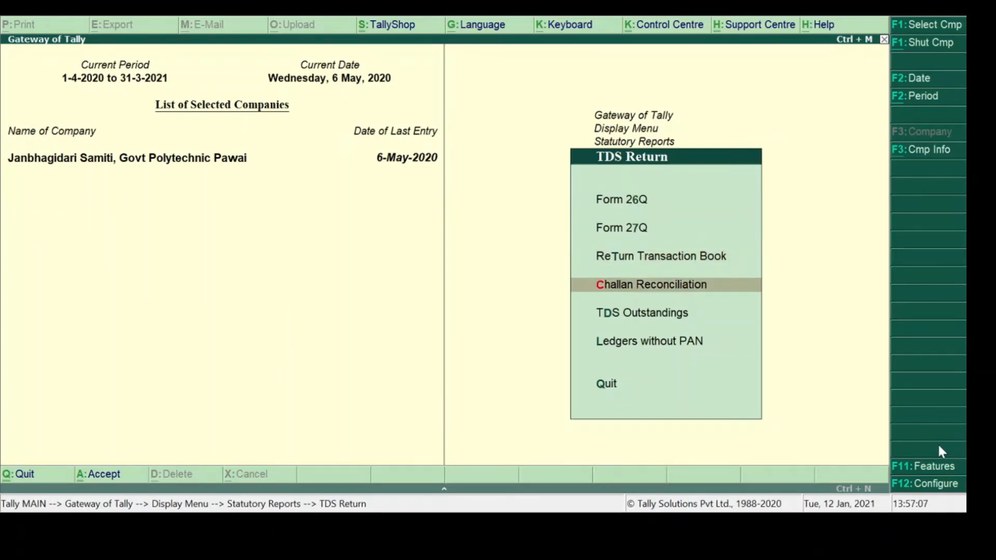
key(Return)
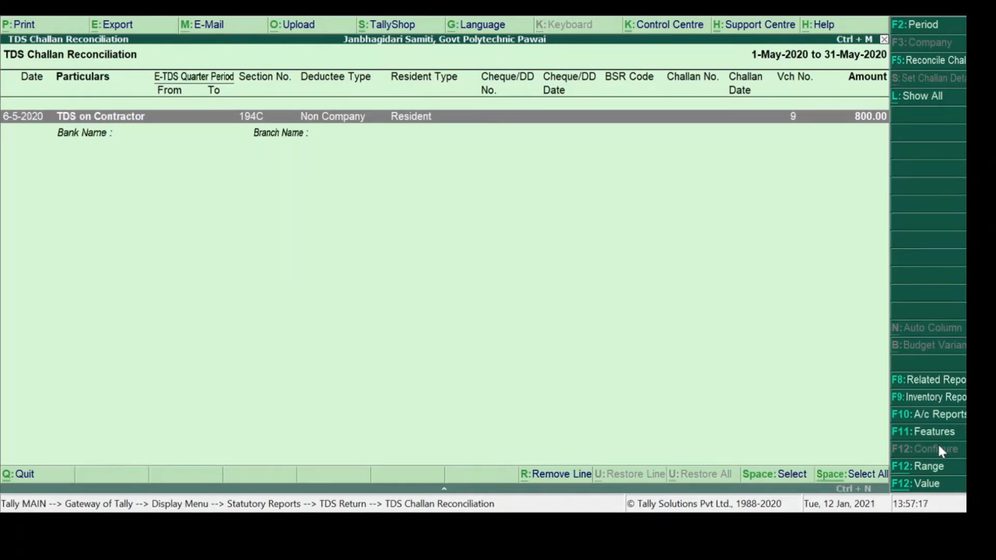
key(Escape)
View the Form 26Q TDS return with its deduction and payment details, and close it.
key(Up)
key(Up)
key(Up)
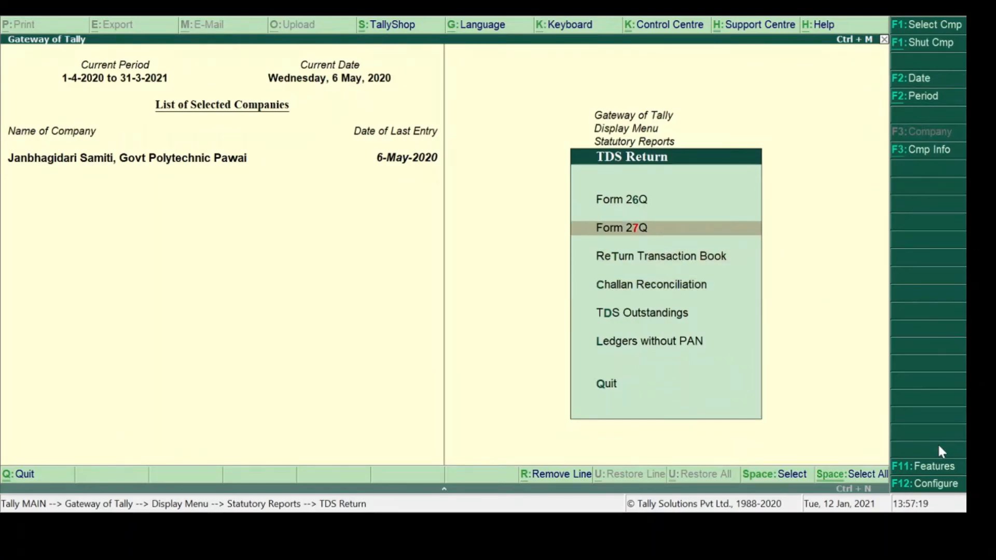
key(Return)
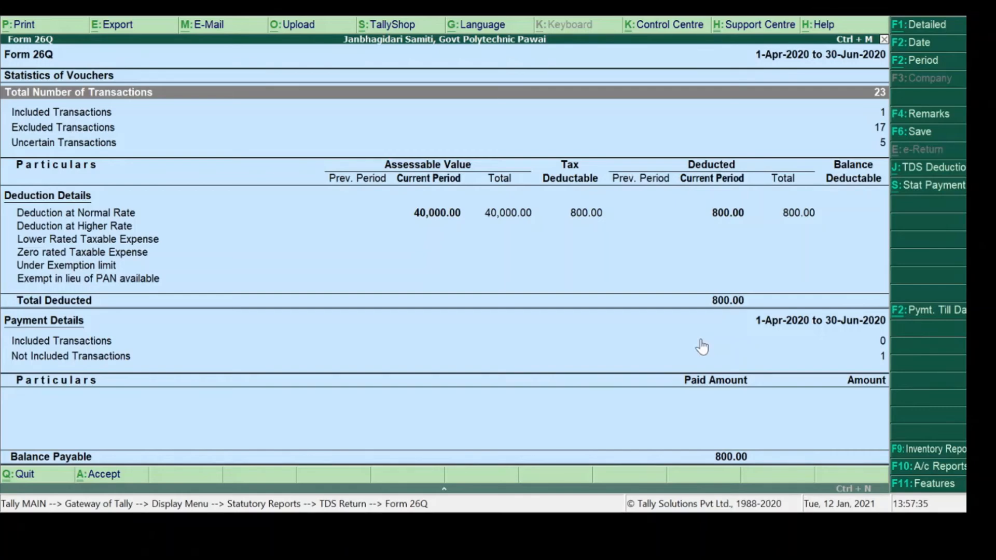
key(Escape)
View the Form 27Q TDS return and go back to the list of TDS returns.
key(Down)
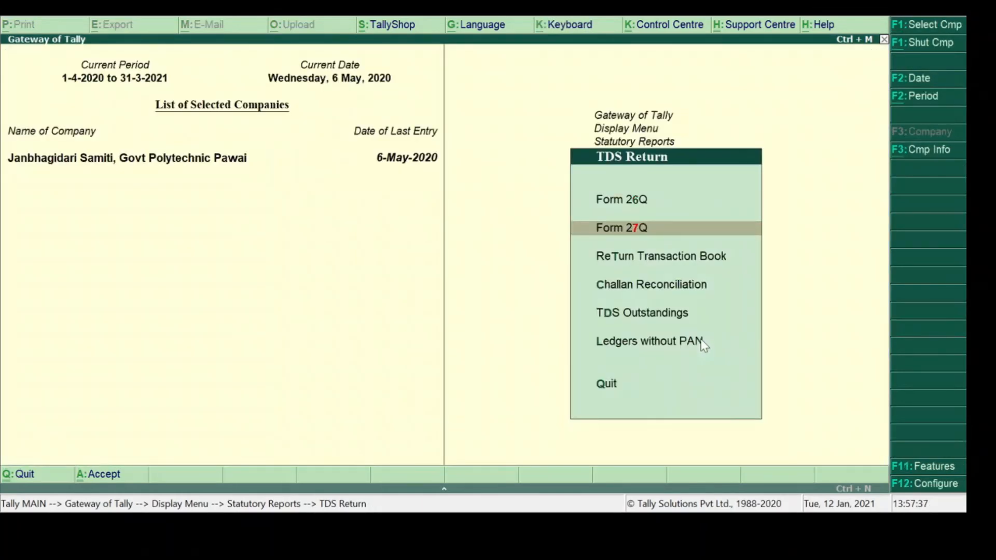
key(Return)
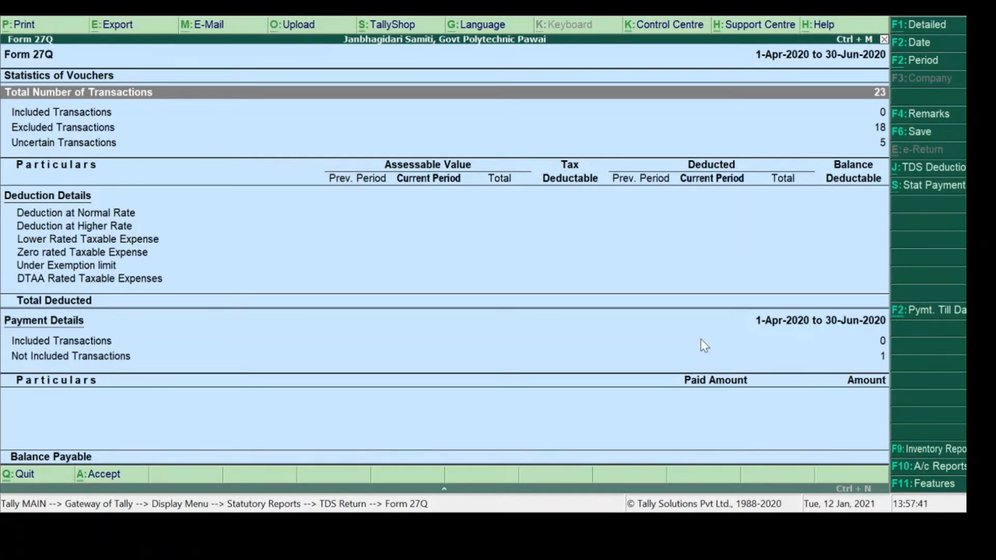
key(Escape)
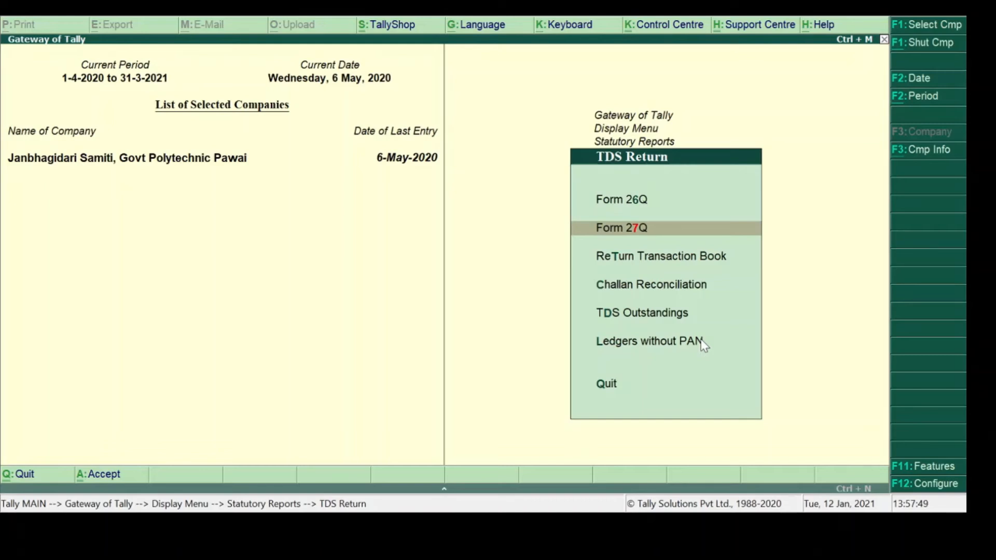
View the list of ledgers without PAN details, close it and return to the Gateway of Tally.
click(676, 346)
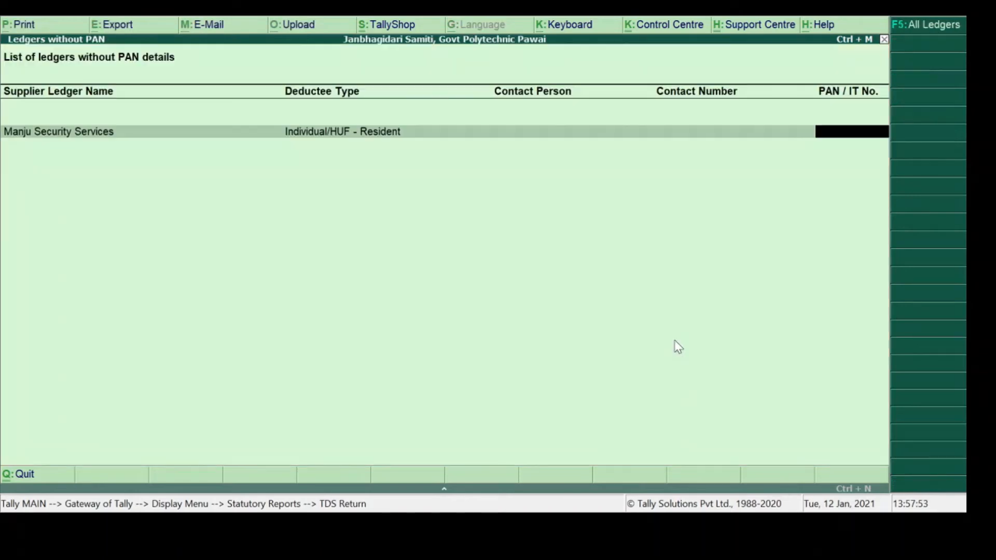
key(Escape)
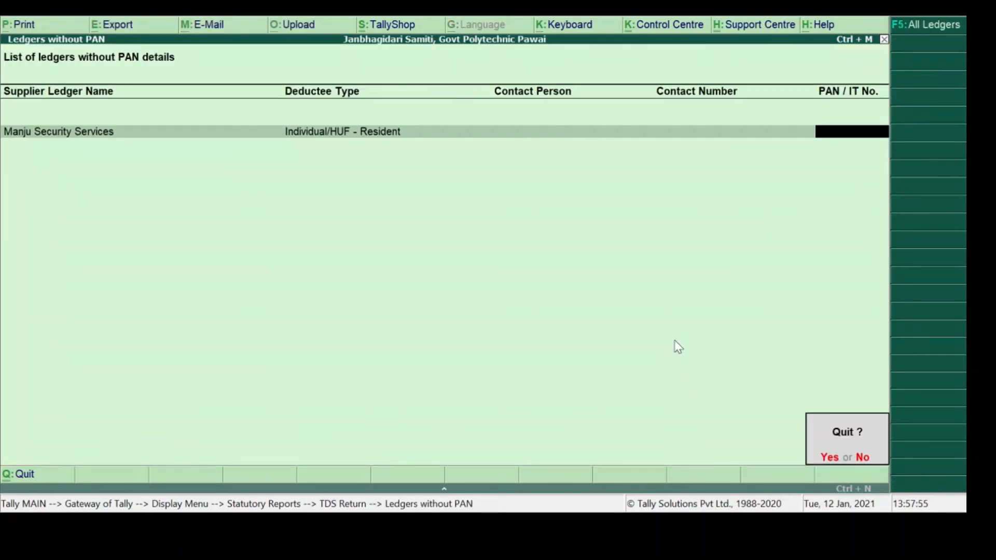
key(y)
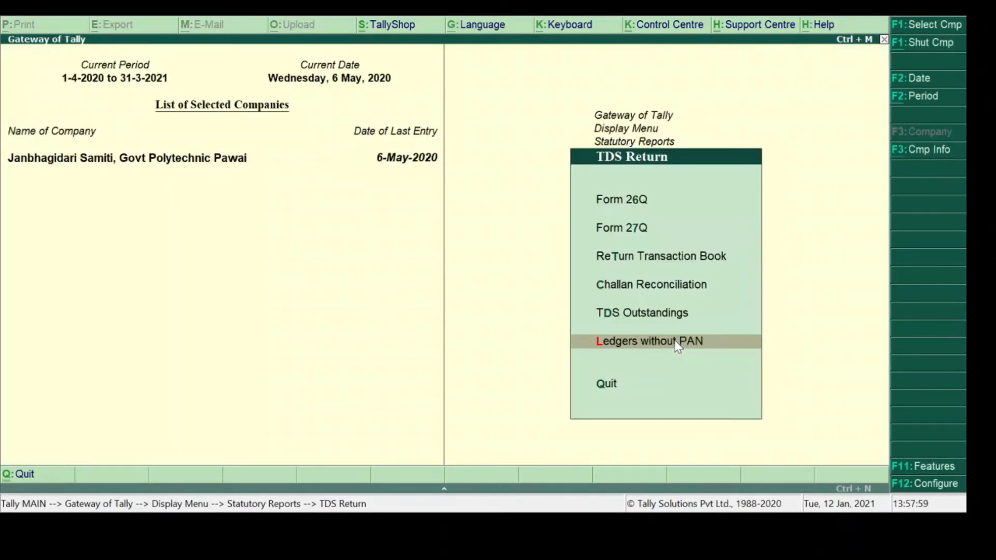
key(Escape)
key(Escape)
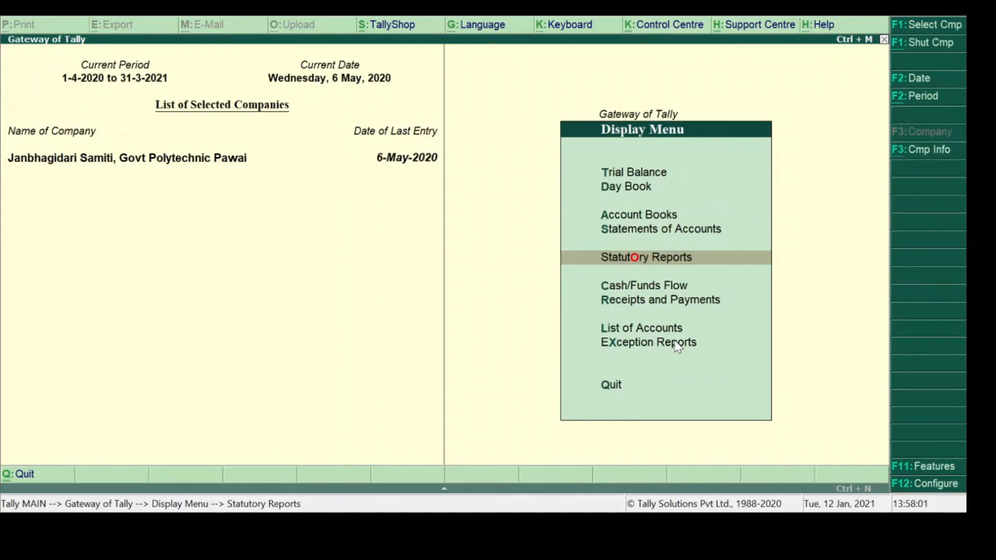
key(Escape)
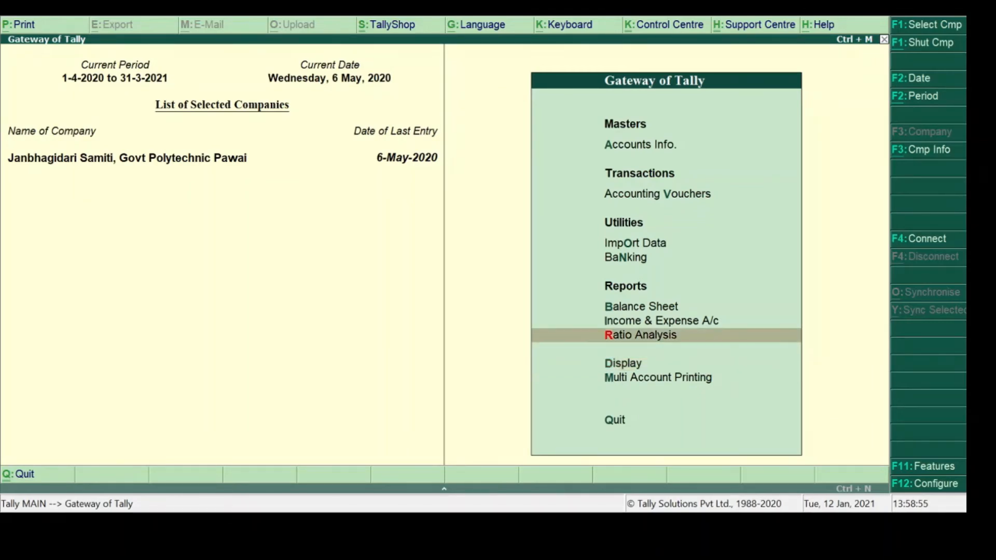
Display the Income and Expenditure Statement in detailed form with its individual ledgers.
key(Up)
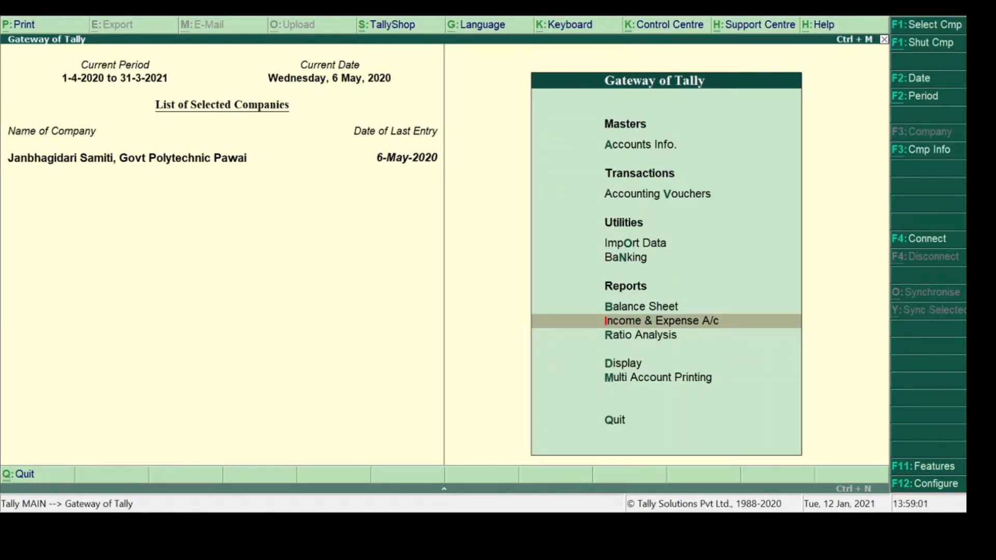
key(Return)
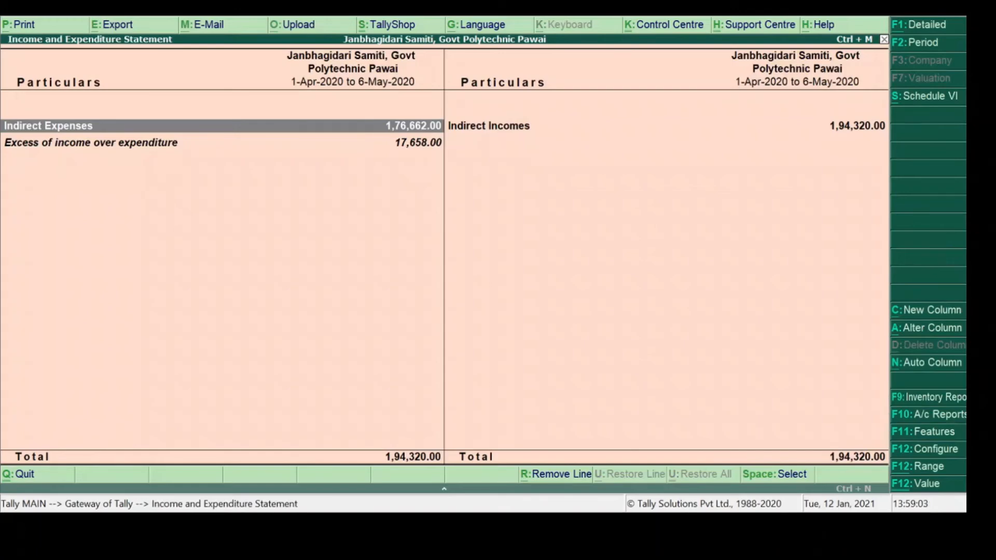
key(alt+F1)
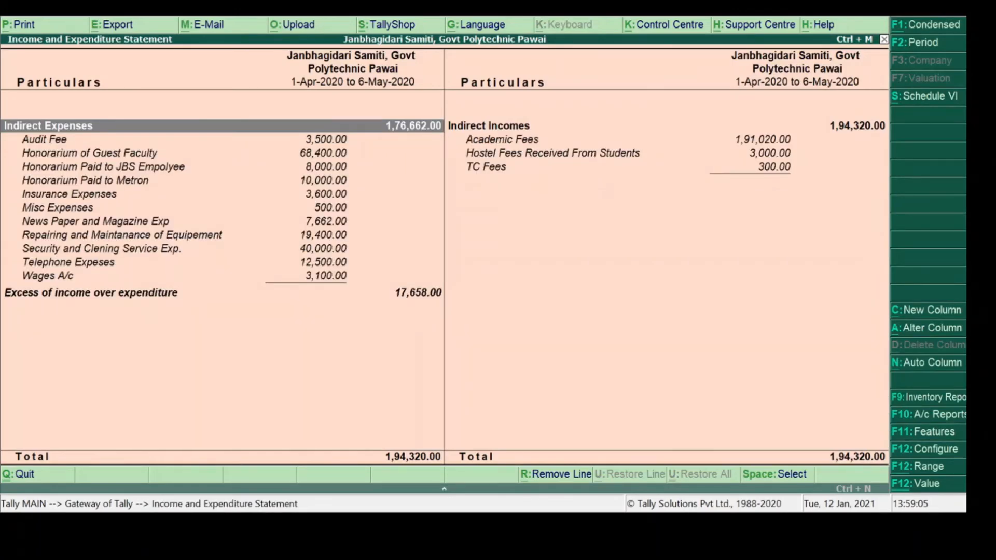
key(alt+p)
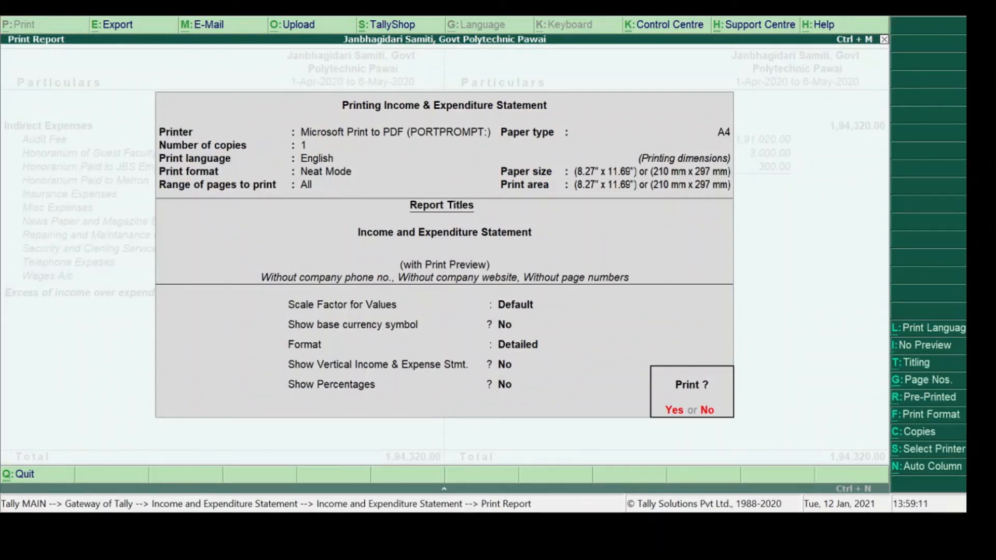
key(Escape)
key(Escape)
key(Escape)
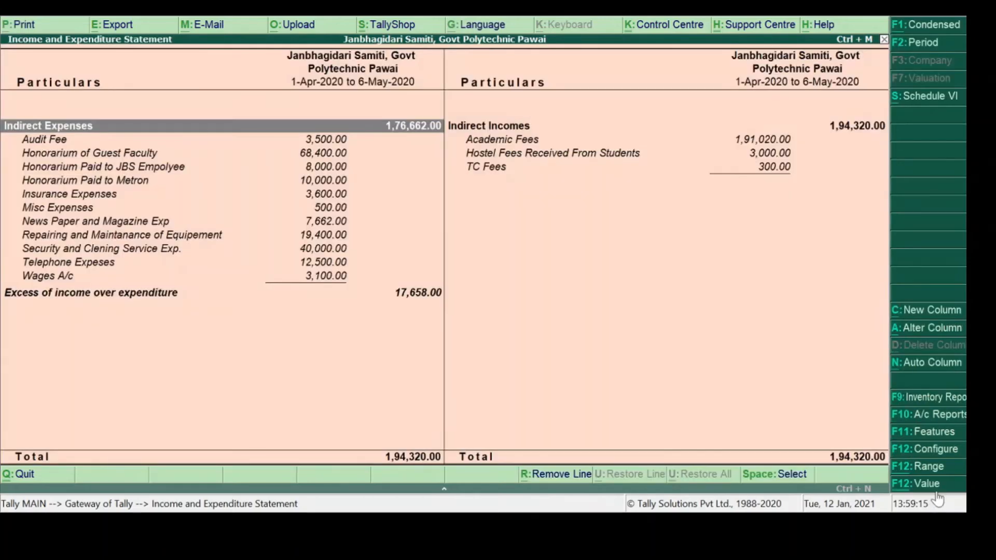
Open the print settings for the detailed Income and Expenditure Statement and select the Canon LBP6230/6240 printer.
key(alt+p)
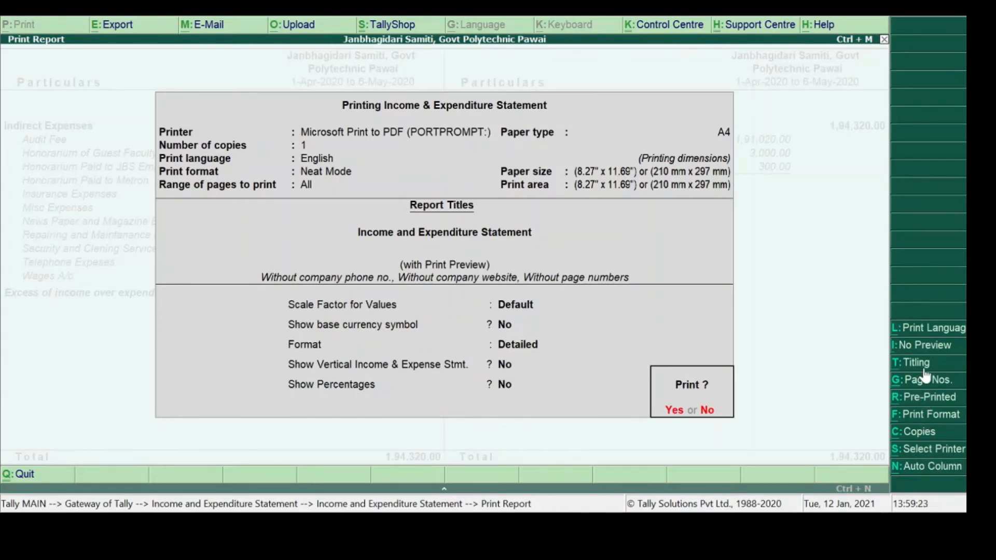
click(928, 450)
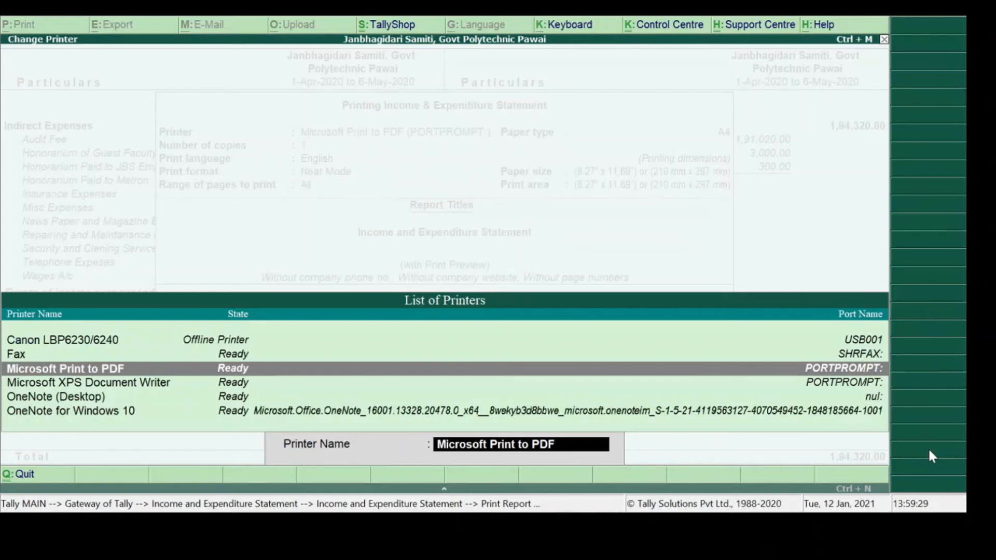
key(Down)
key(Down)
key(Down)
key(Up)
key(Up)
key(Up)
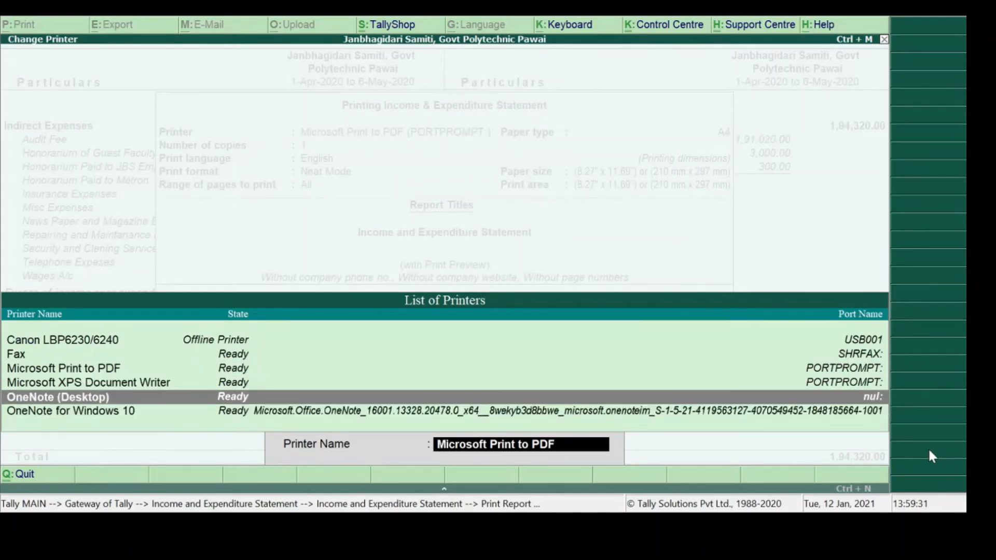
key(Up)
key(Up)
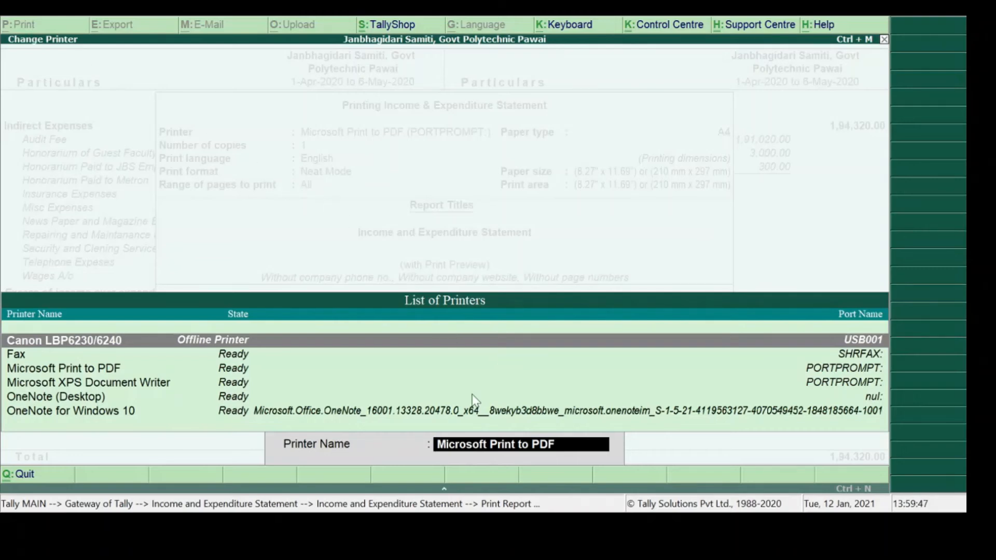
key(Return)
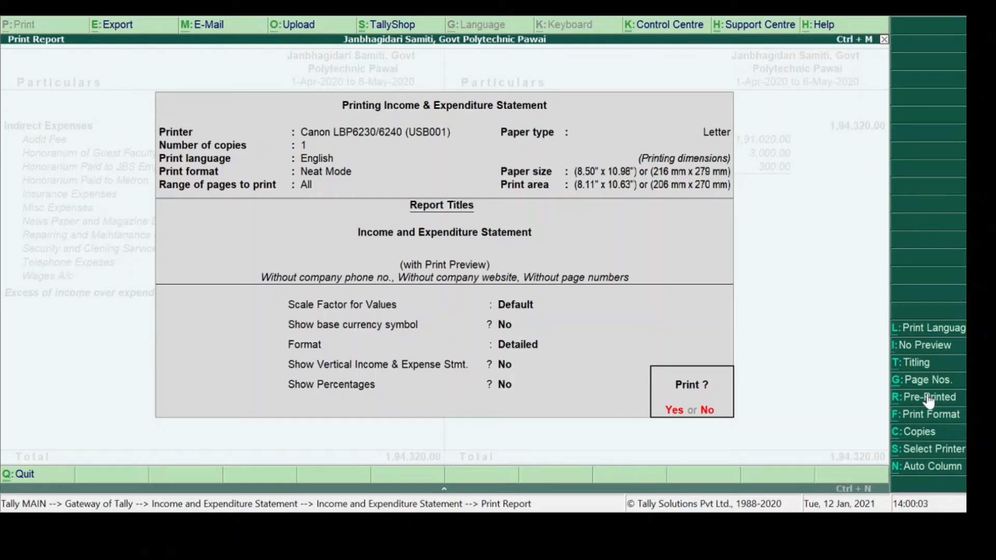
Preview the printed Income and Expenditure Statement enlarged, close the preview and return to the Gateway of Tally.
key(Return)
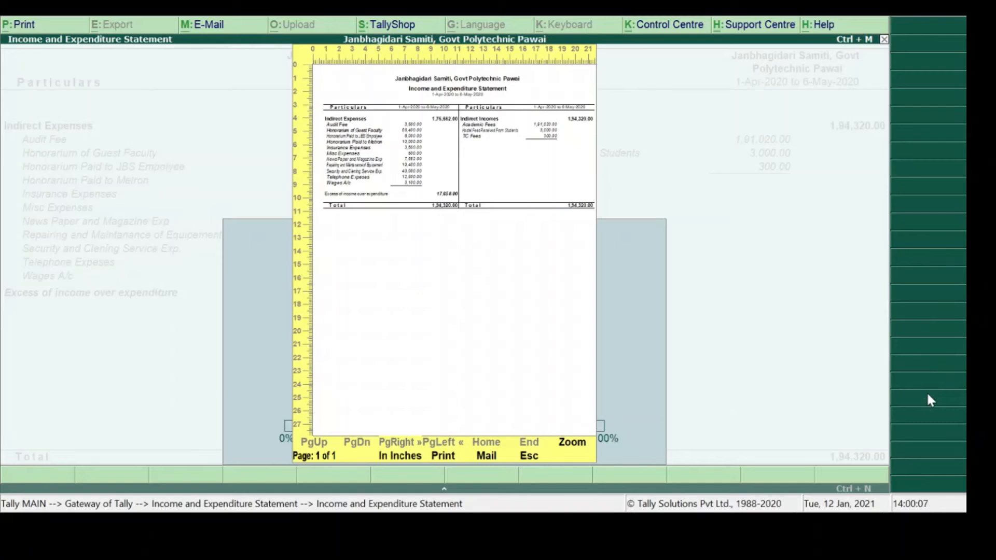
key(alt+z)
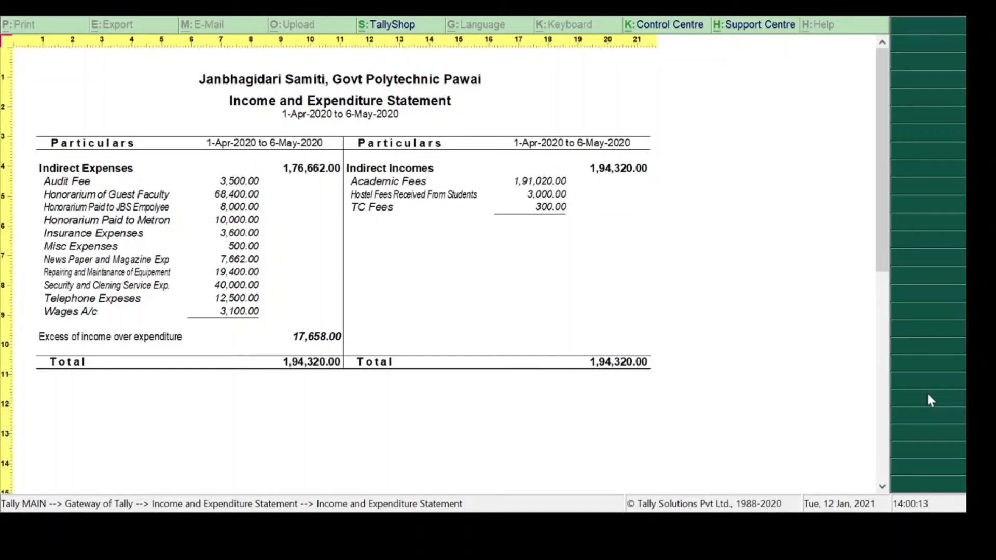
key(Down)
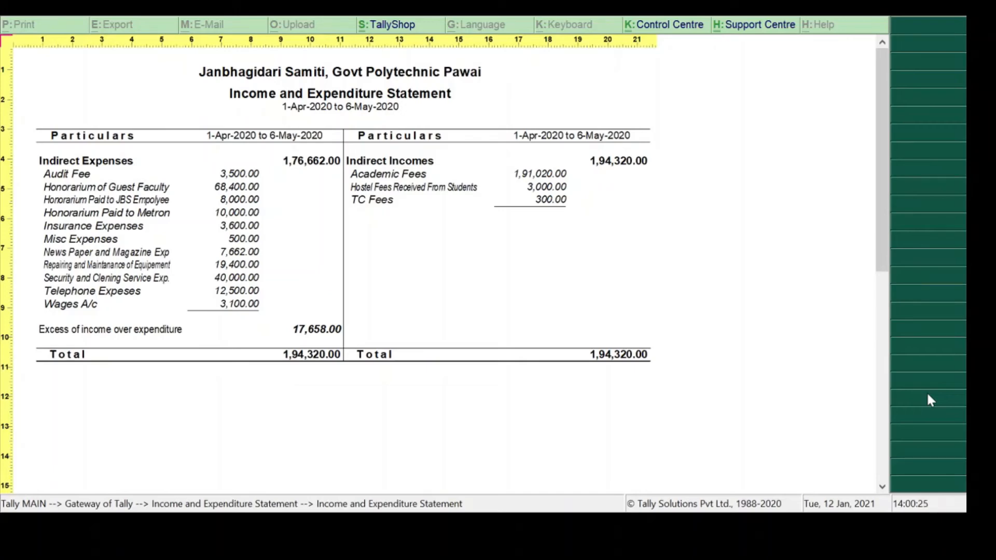
key(Escape)
key(Escape)
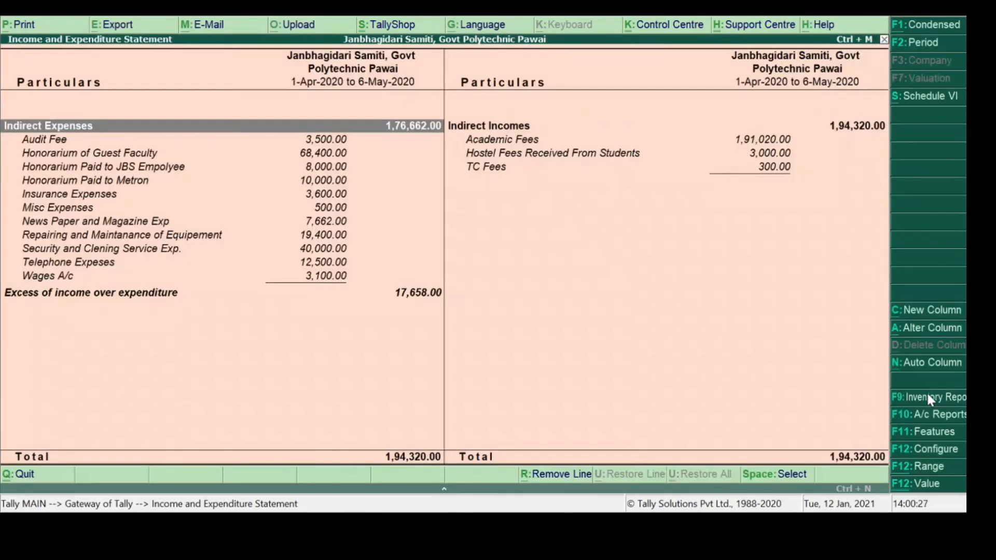
key(Escape)
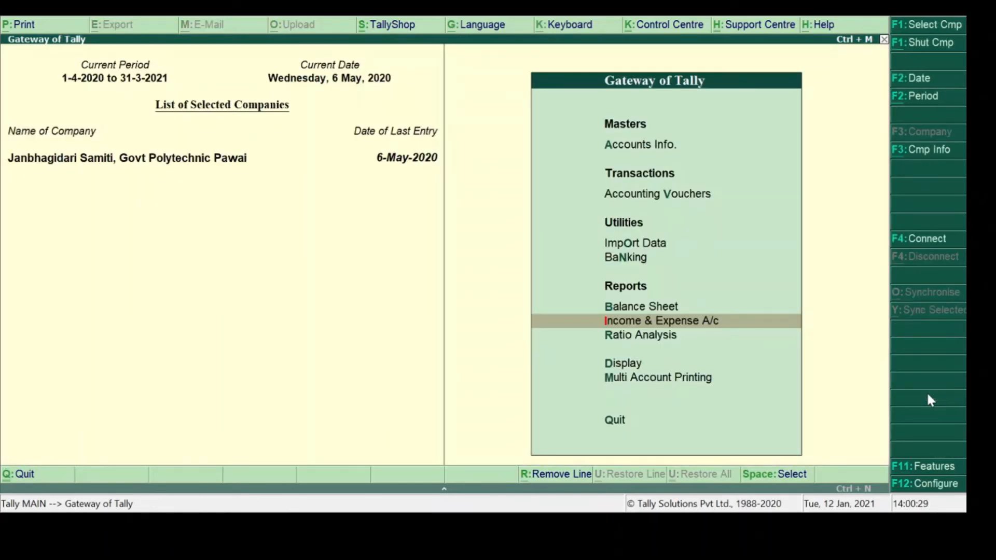
Display the Balance Sheet in detailed form with the groups under its liabilities and assets.
key(Up)
key(Return)
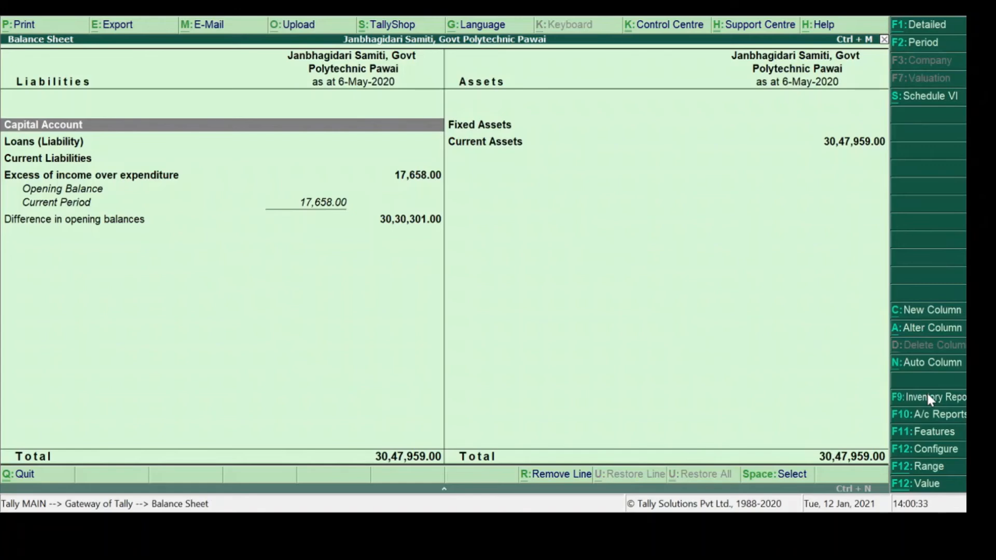
key(alt+F1)
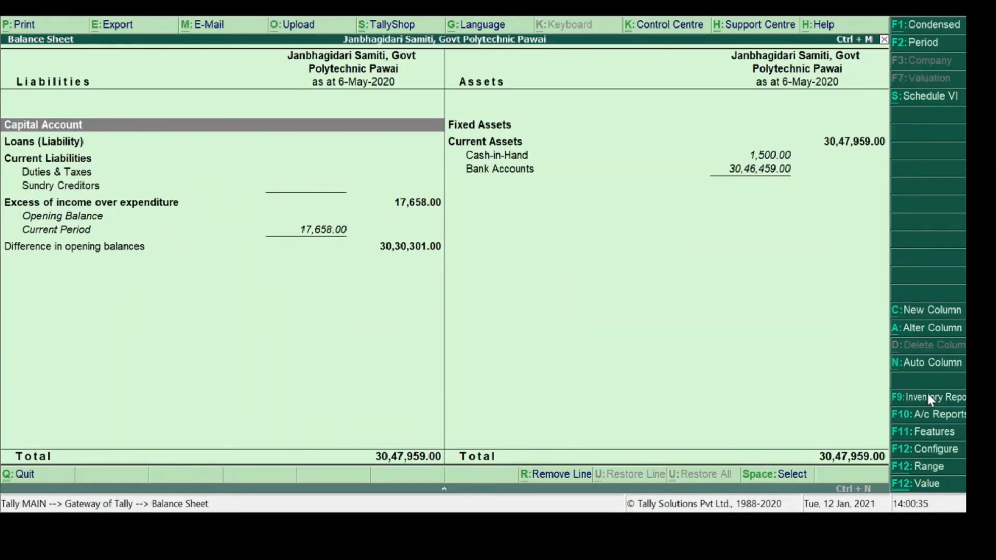
Review the Balance Sheet configuration options down to the list of scale factors, and return to the Gateway of Tally.
click(928, 452)
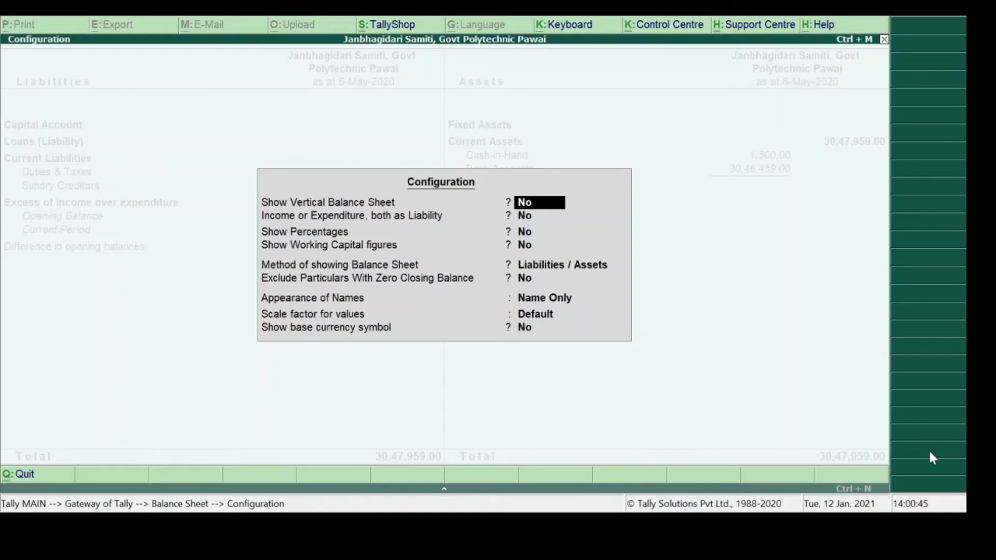
key(Return)
key(Return)
key(Return)
key(Return)
key(Return)
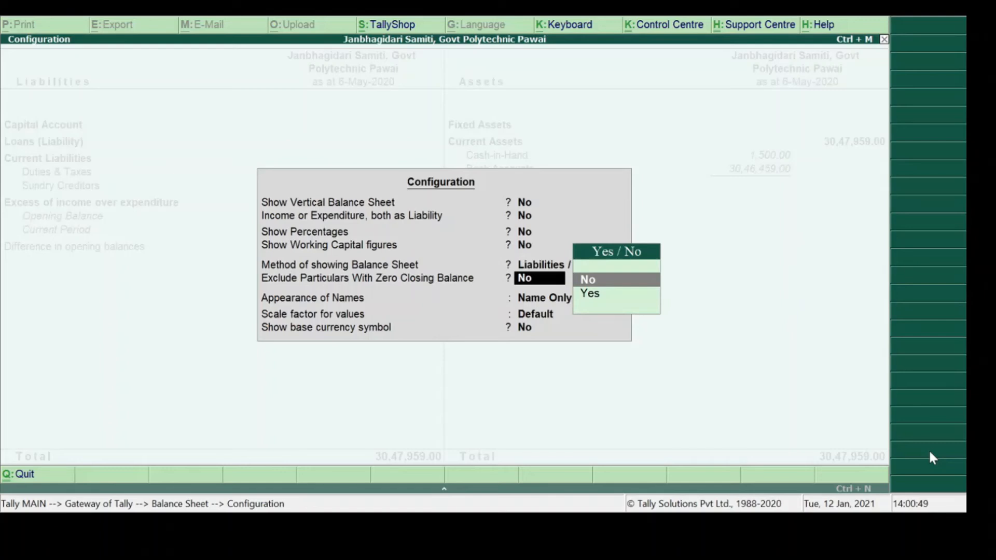
key(Return)
key(Return)
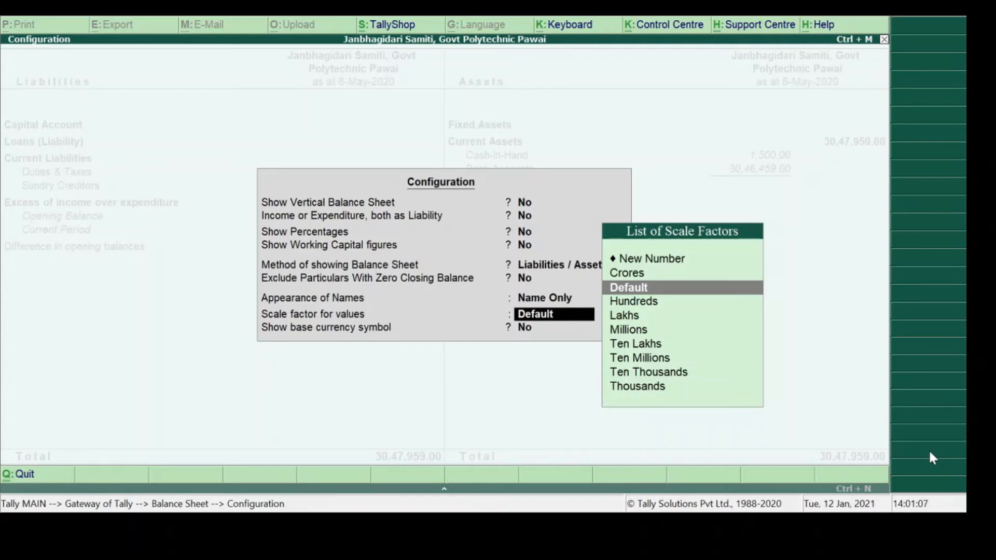
key(Escape)
key(Escape)
key(Escape)
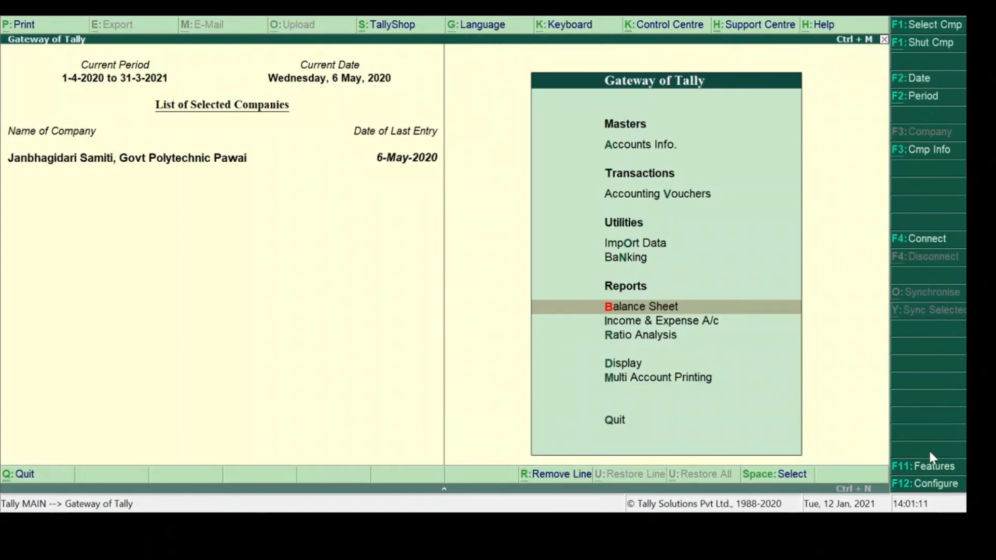
Open the print settings for the Bank of India book through Multi Account Printing of the account books.
key(Down)
key(Down)
key(Down)
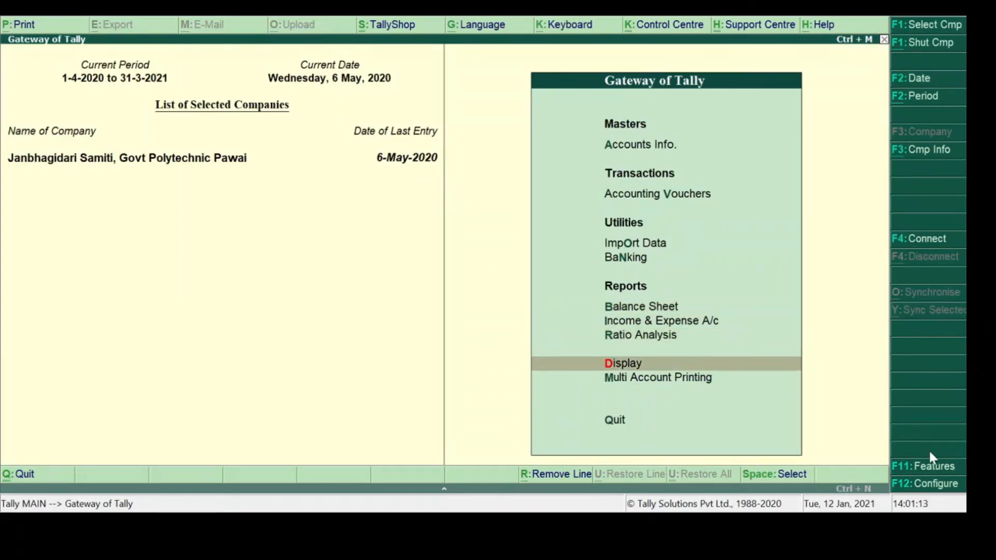
key(Down)
key(Return)
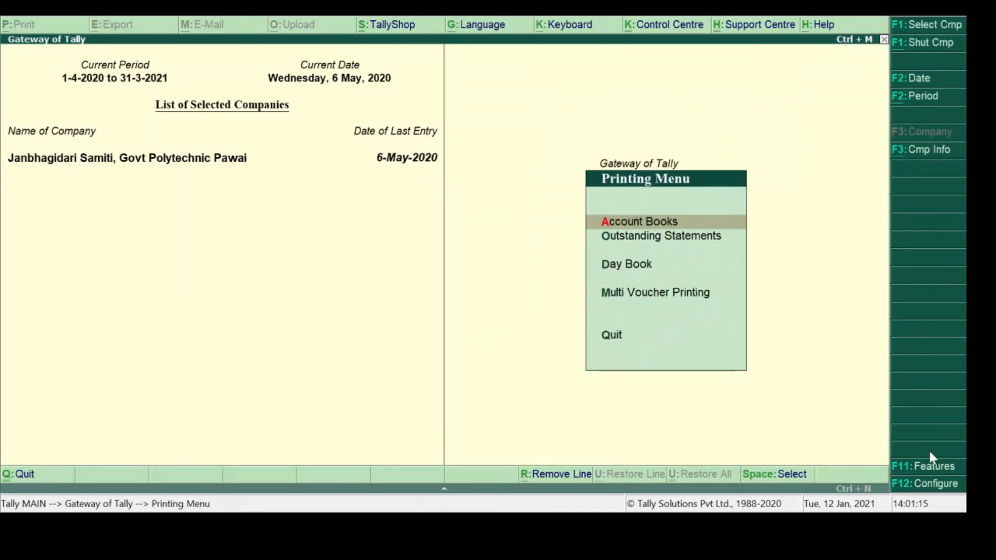
key(Return)
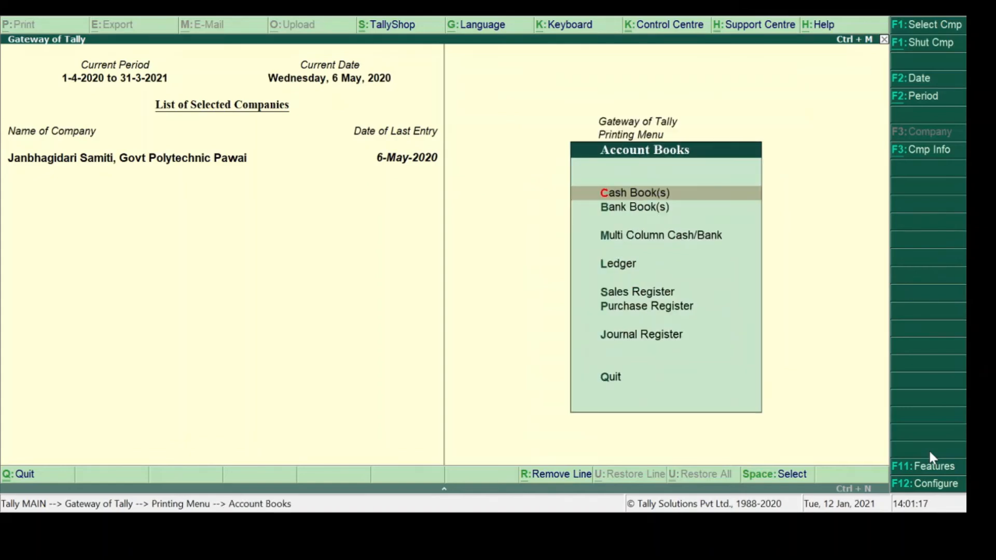
key(Down)
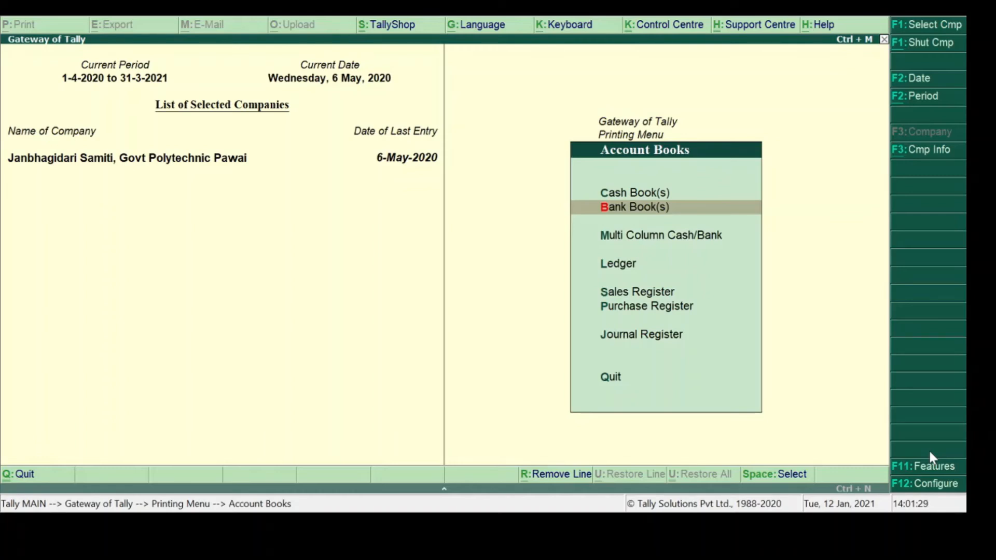
key(Return)
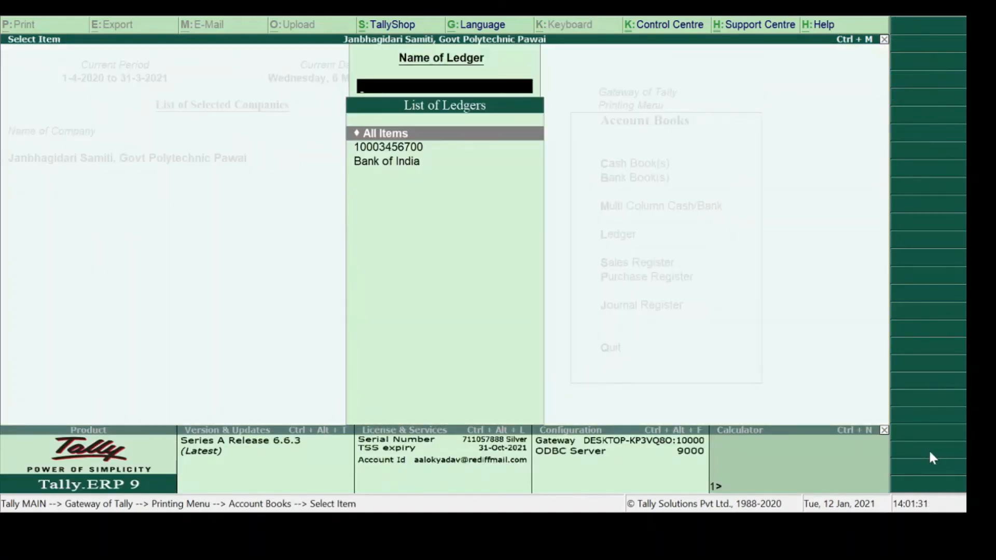
key(Down)
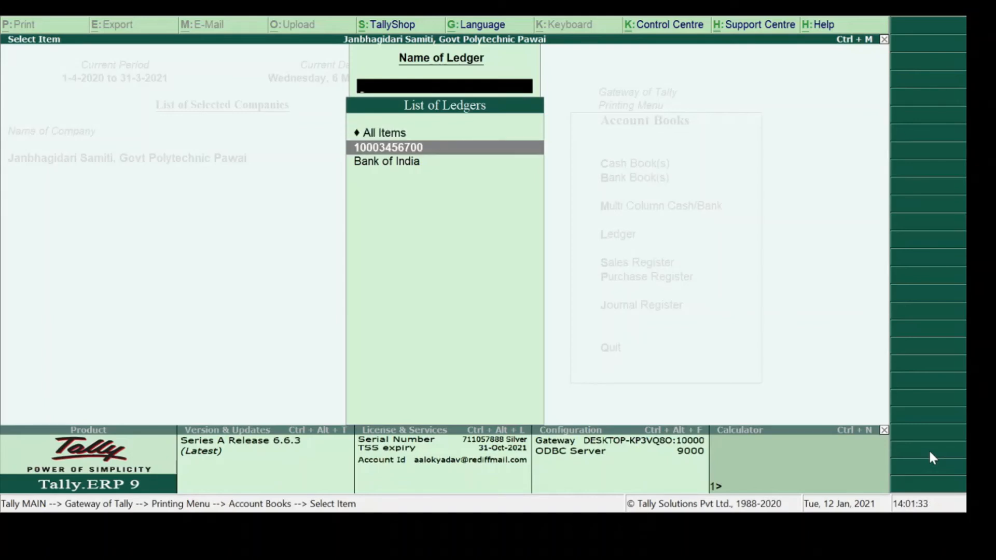
key(Down)
key(Return)
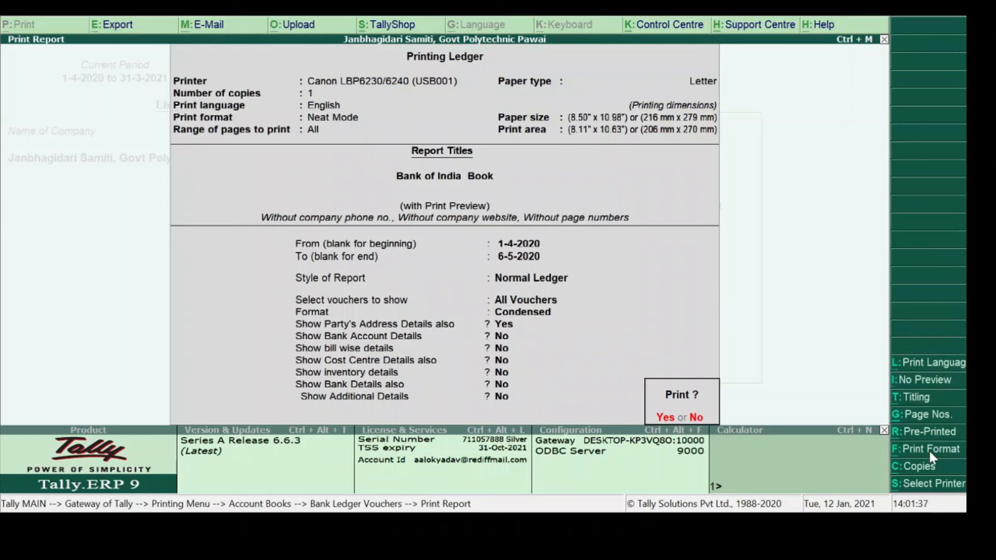
Return to editing the print settings and leave both the start and end dates of the Bank of India book blank.
key(n)
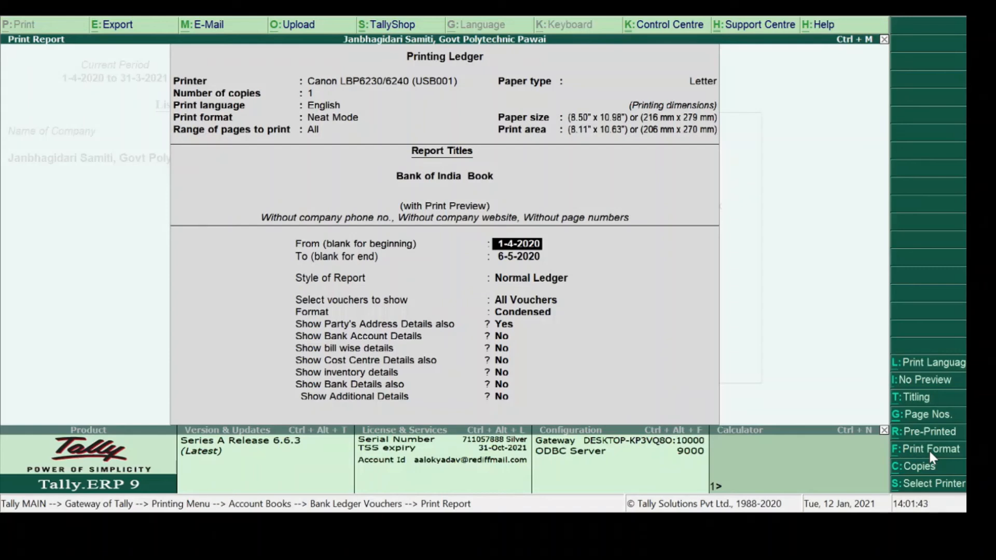
key(BackSpace)
key(Return)
key(BackSpace)
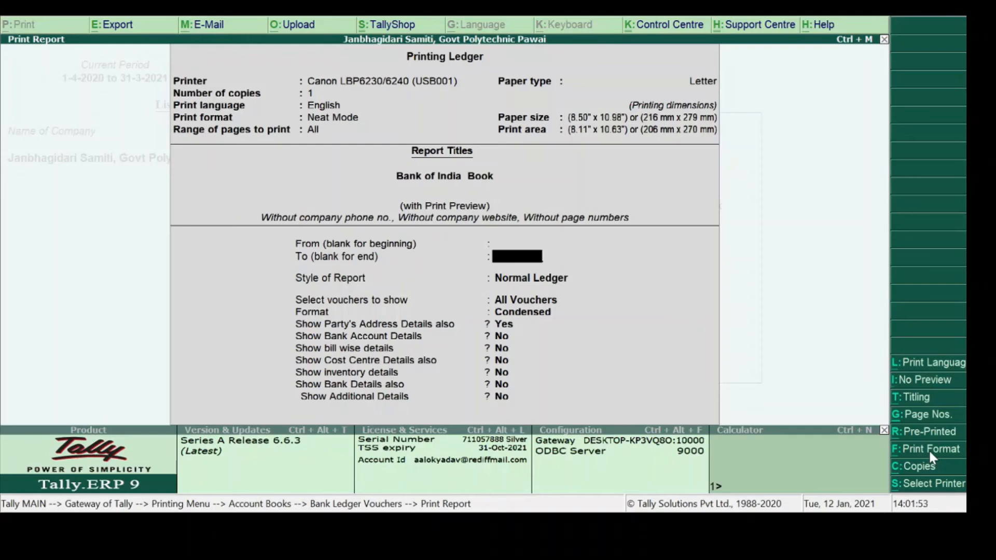
key(Return)
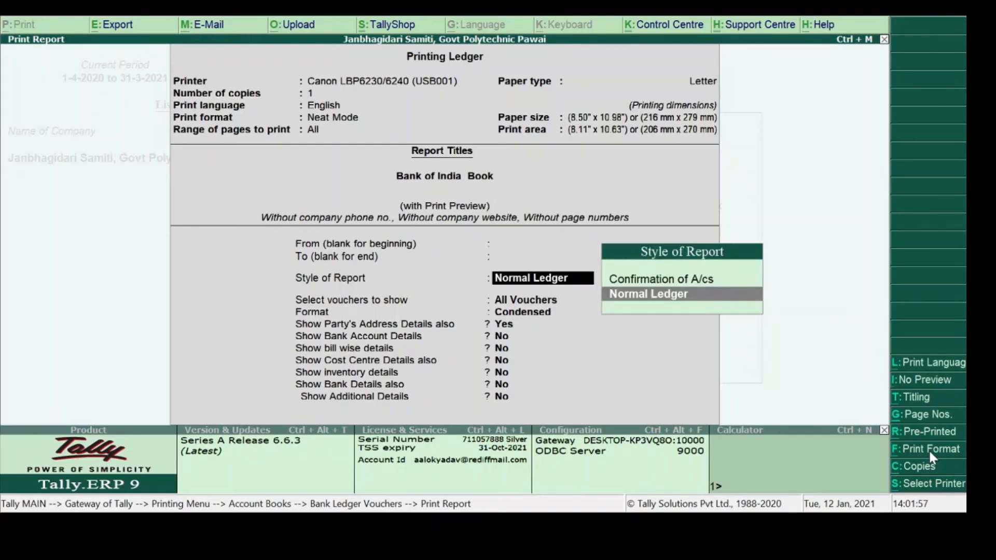
Keep the Normal Ledger style with All Vouchers and set the report format to Detailed.
key(Return)
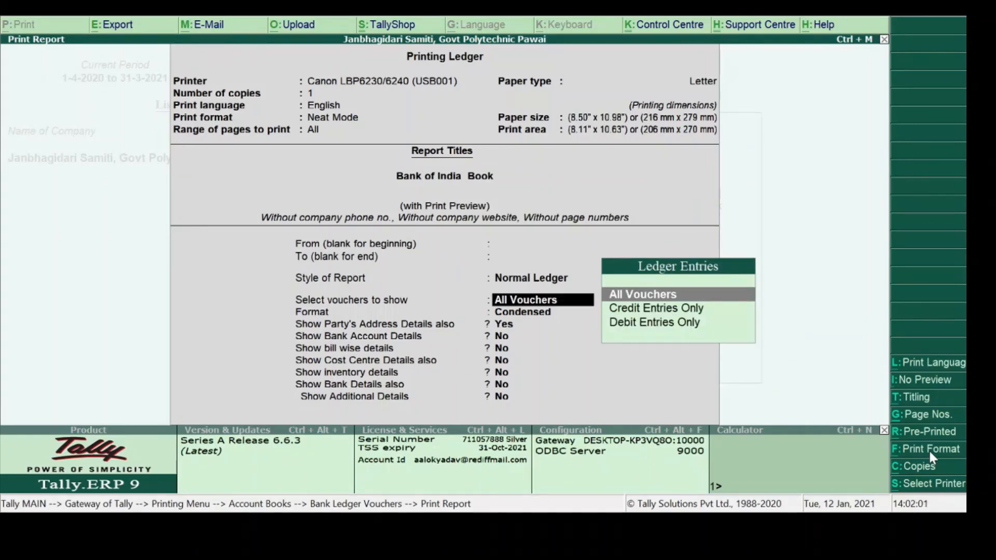
key(Return)
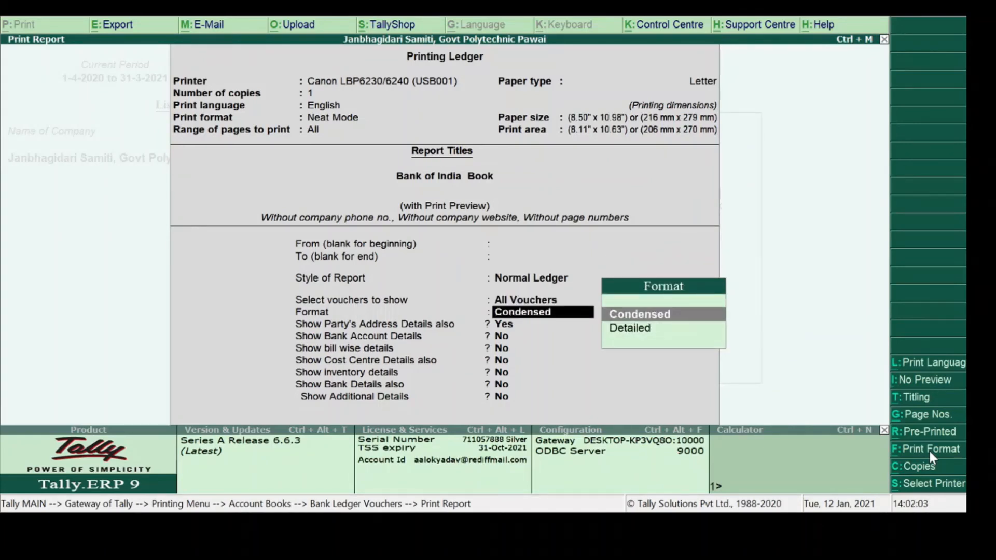
key(Down)
key(Return)
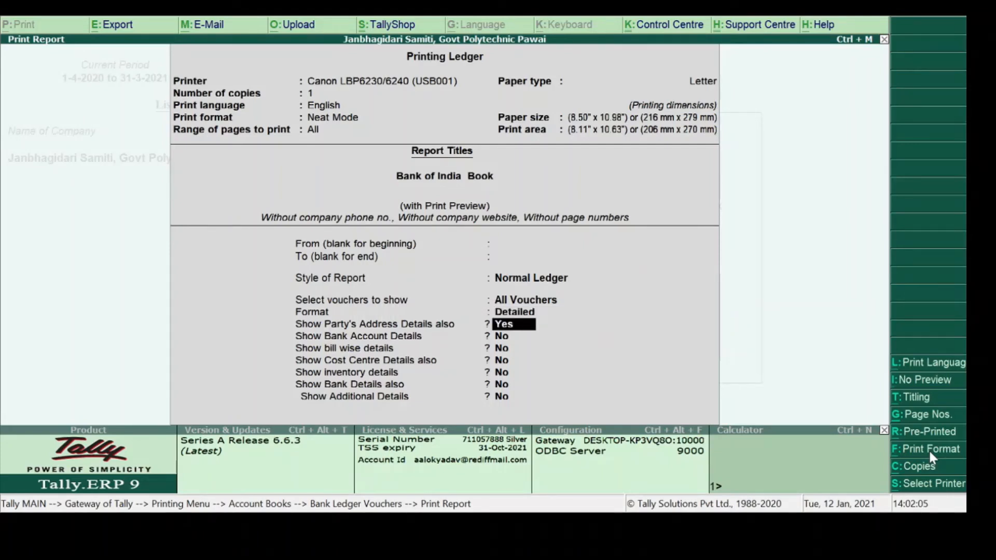
Keep the party's address details shown and enable bank account, bill wise and cost centre details for the printout.
key(Return)
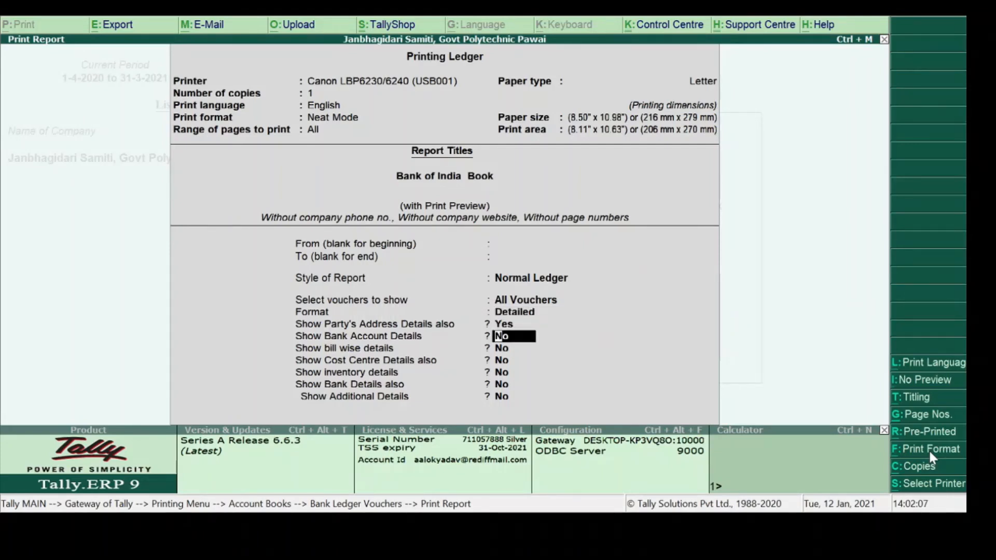
text(y)
key(Return)
text(y)
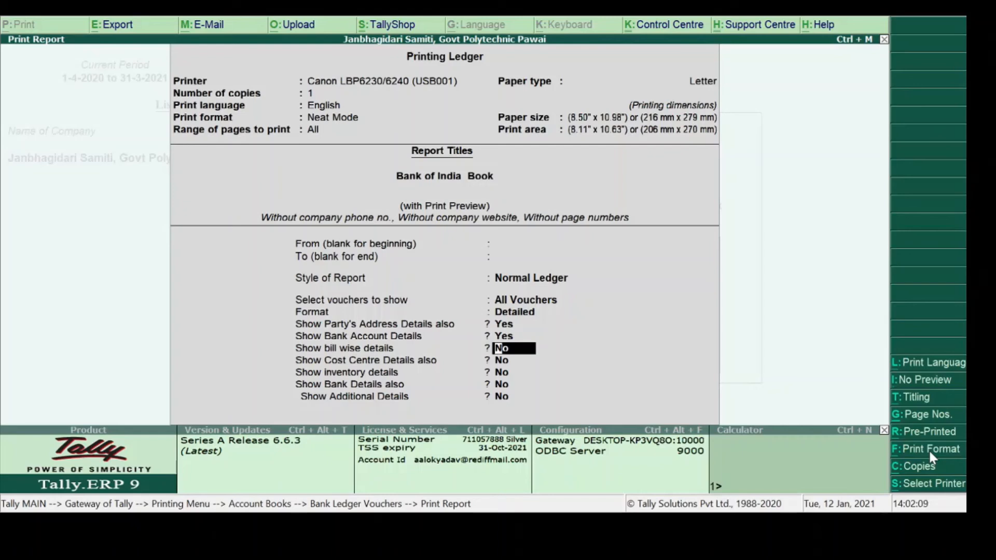
key(Return)
text(y)
key(Return)
Leave inventory details out of the printout, and show bank details together with additional details.
text(y)
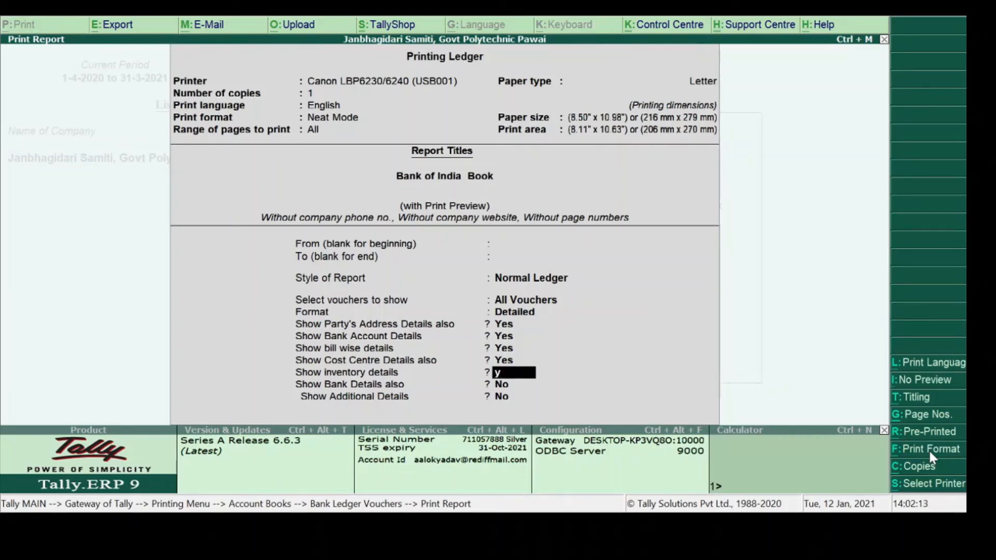
key(BackSpace)
text(n)
key(Return)
text(y)
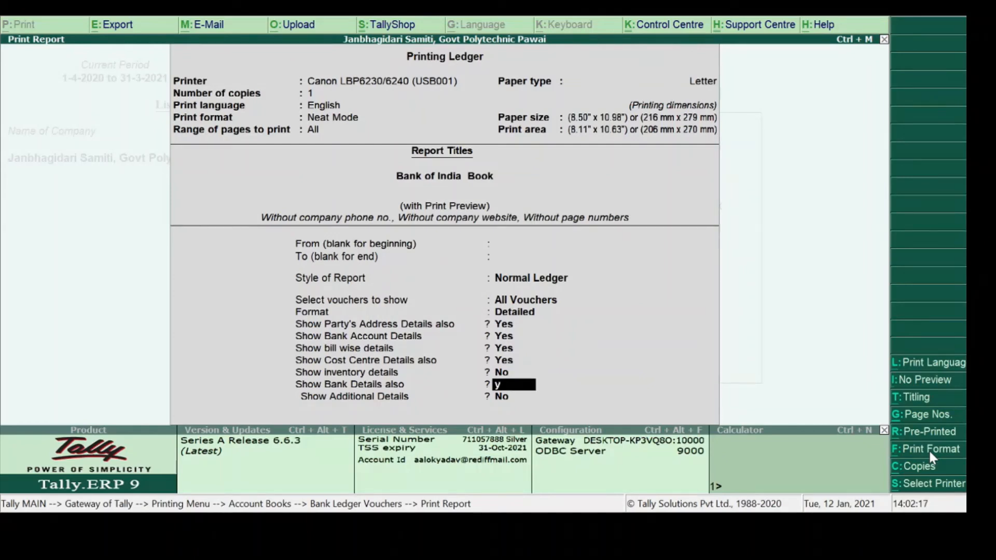
key(Return)
text(y)
key(Return)
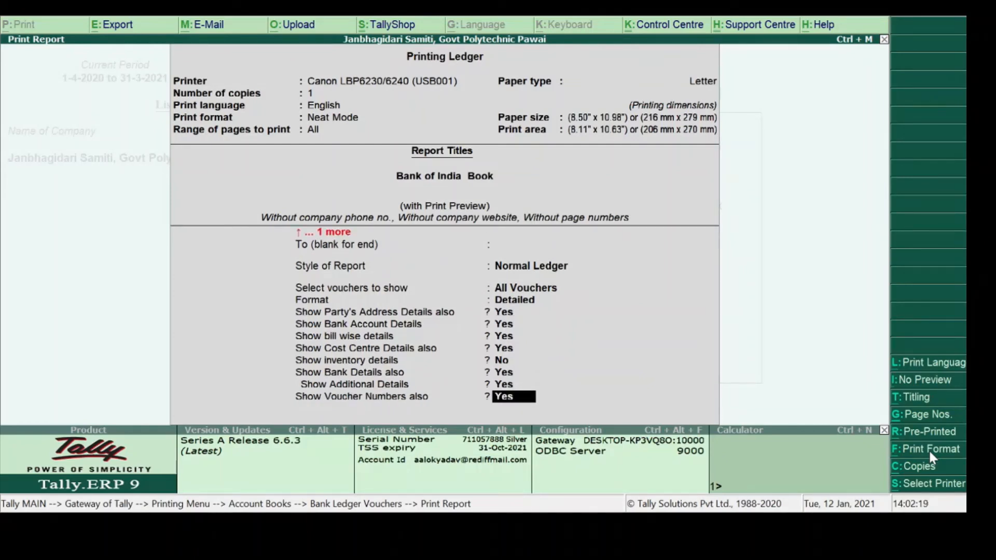
Show voucher numbers and narrations, keep opening balances included, and leave running balance and group name at No.
text(y)
key(Return)
text(y)
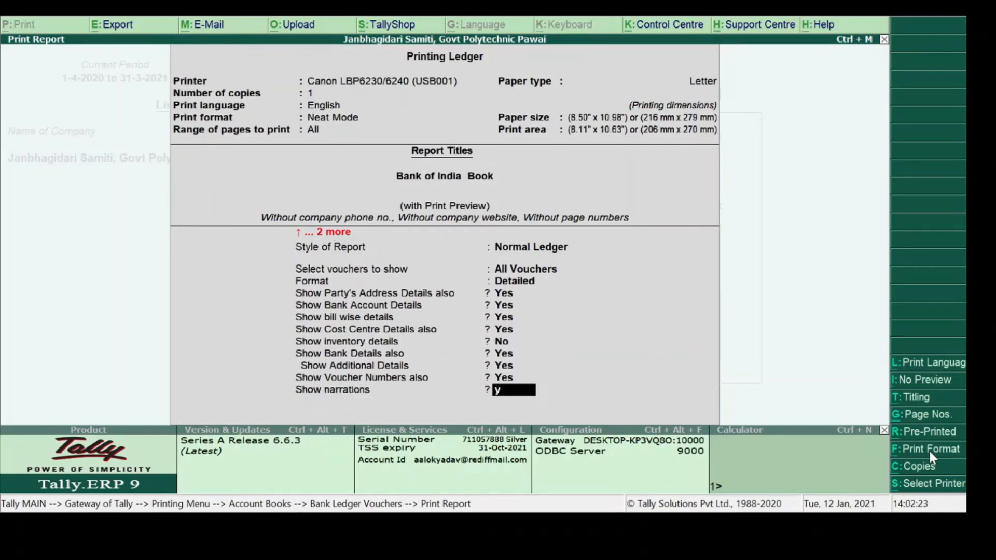
key(Return)
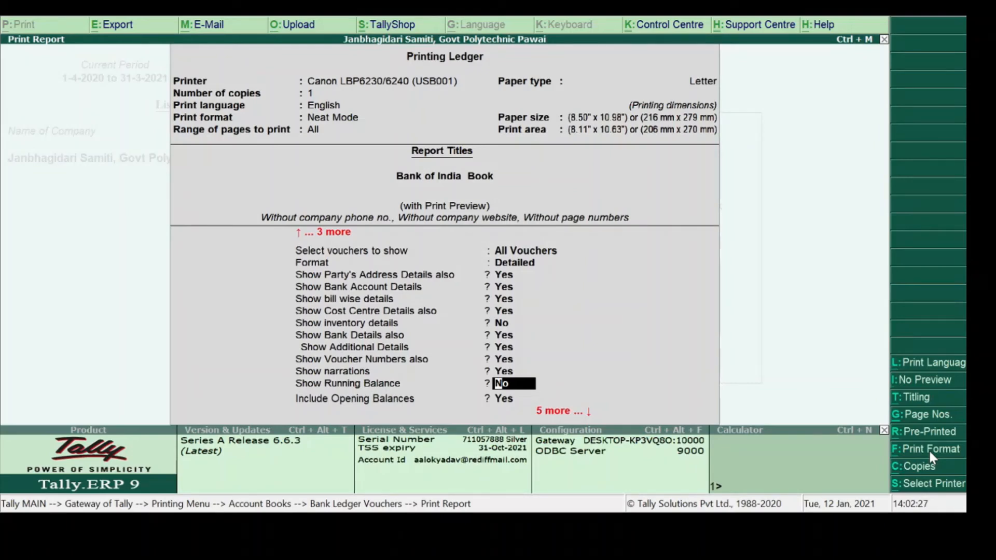
key(Return)
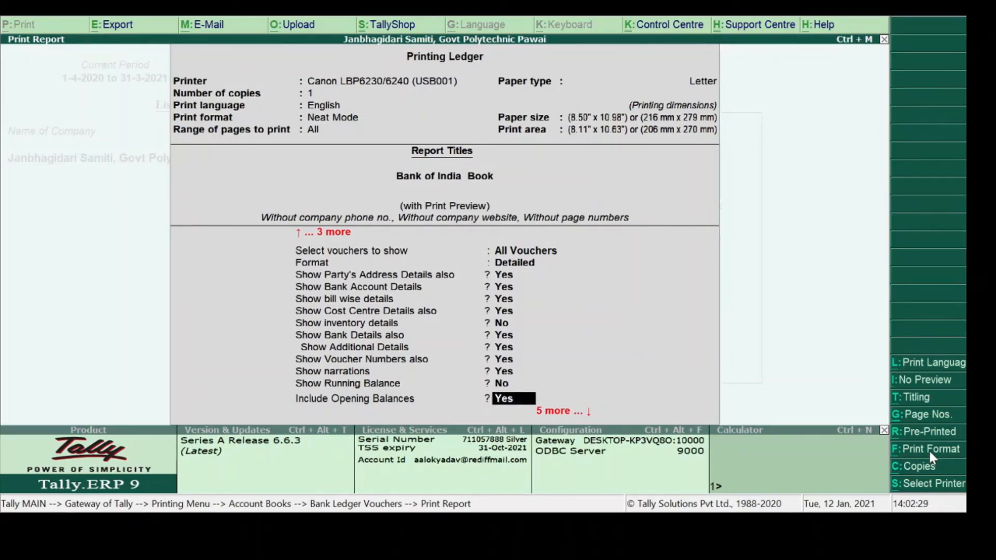
key(Return)
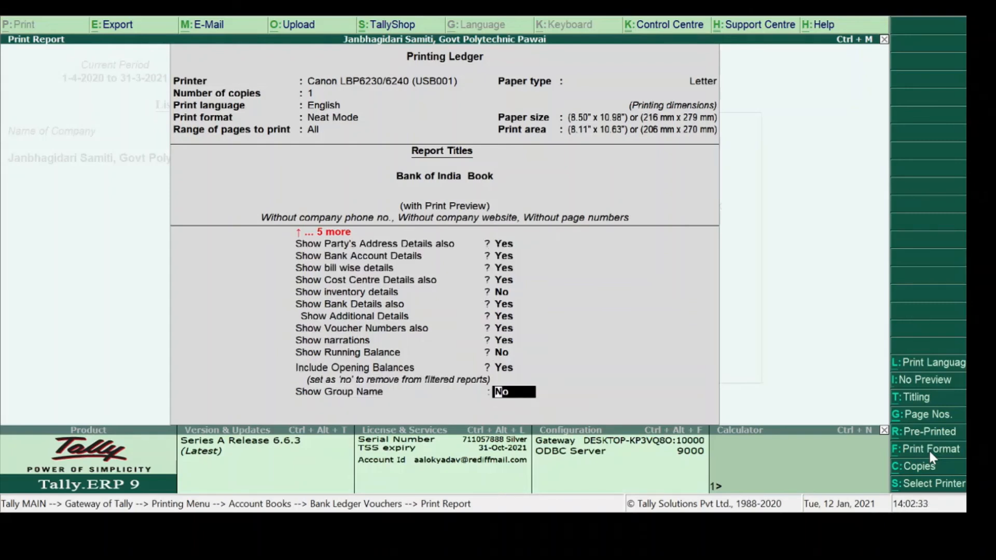
key(Return)
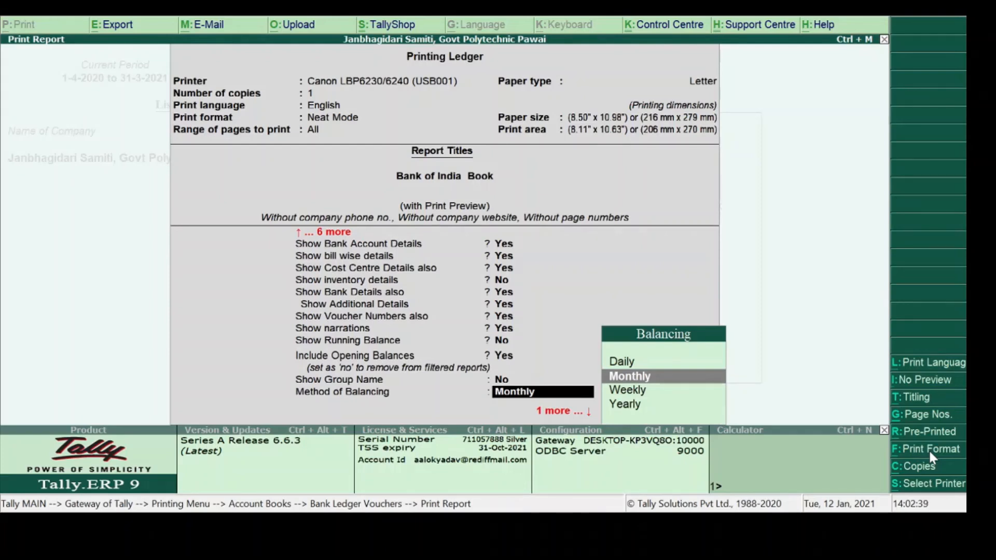
Set the method of balancing to Daily and start a fresh page for each balancing.
key(Up)
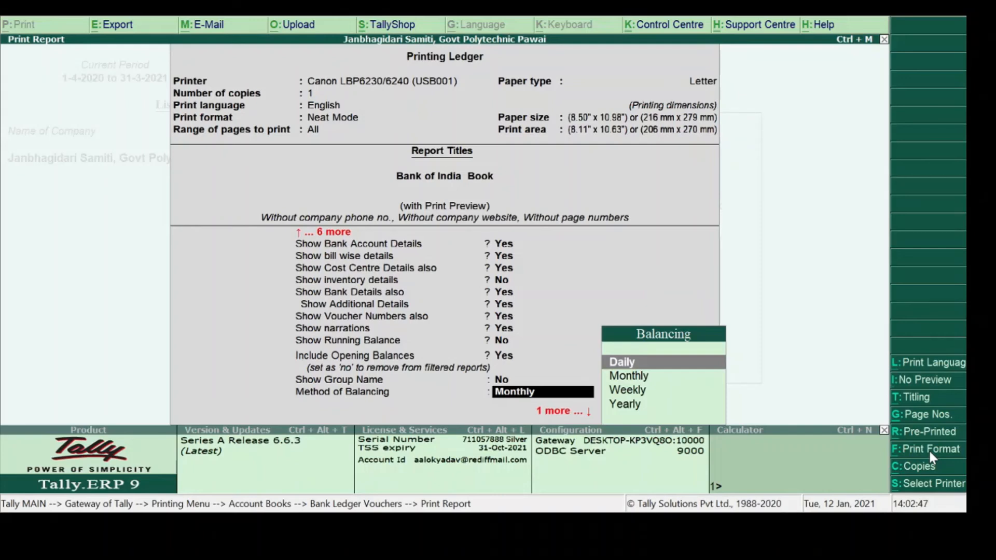
key(Return)
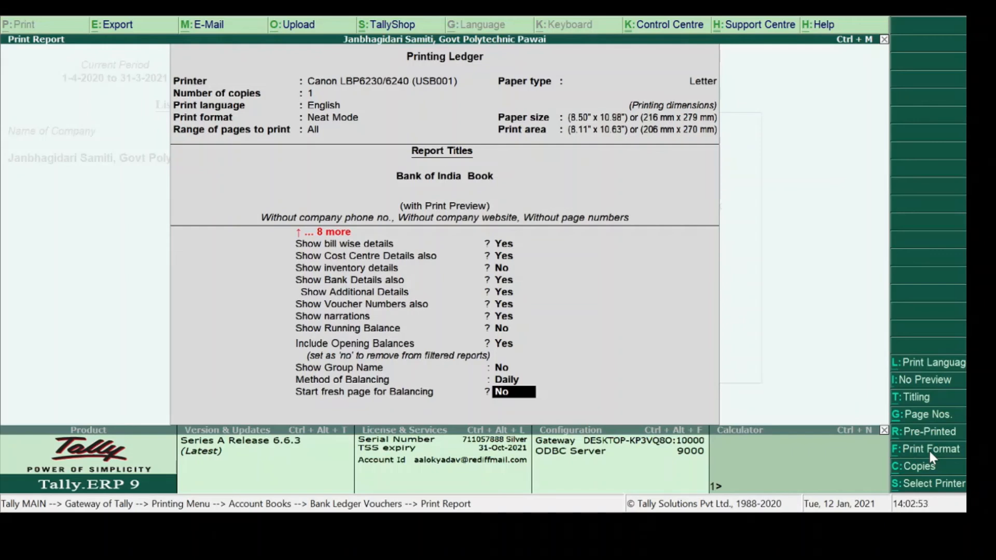
key(y)
key(Return)
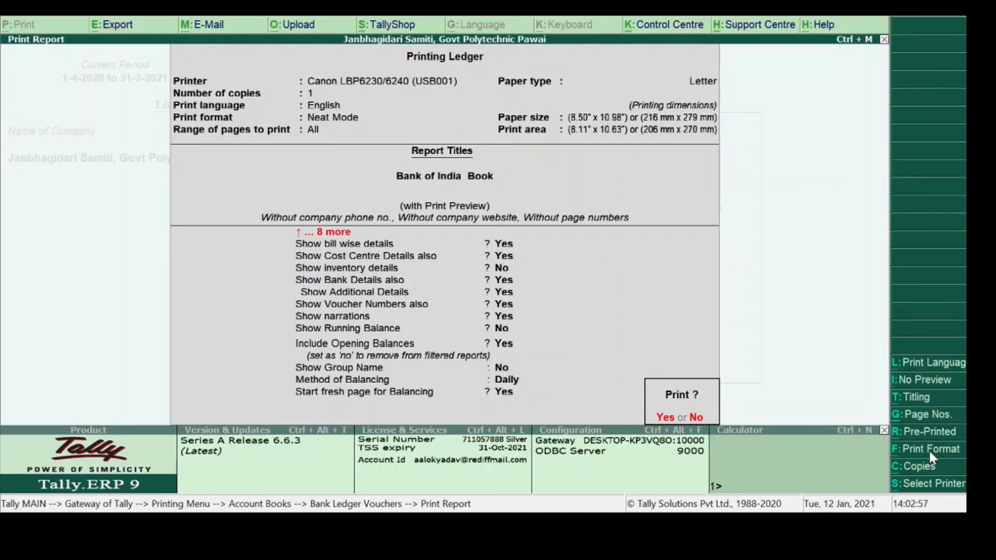
Preview the Bank of India book printout, enlarge it and examine the daily pages with their vouchers and closing balances.
key(Return)
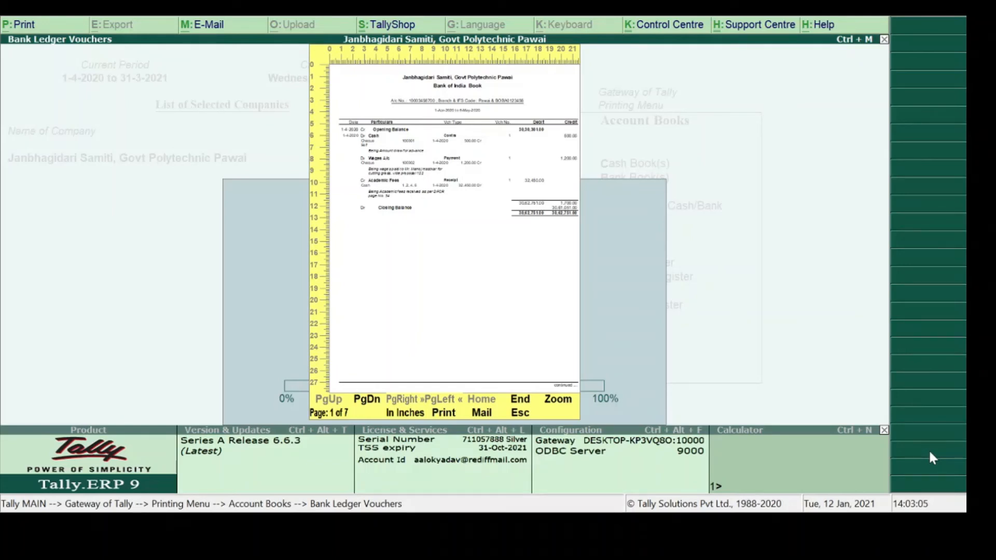
key(Page_Down)
key(Page_Down)
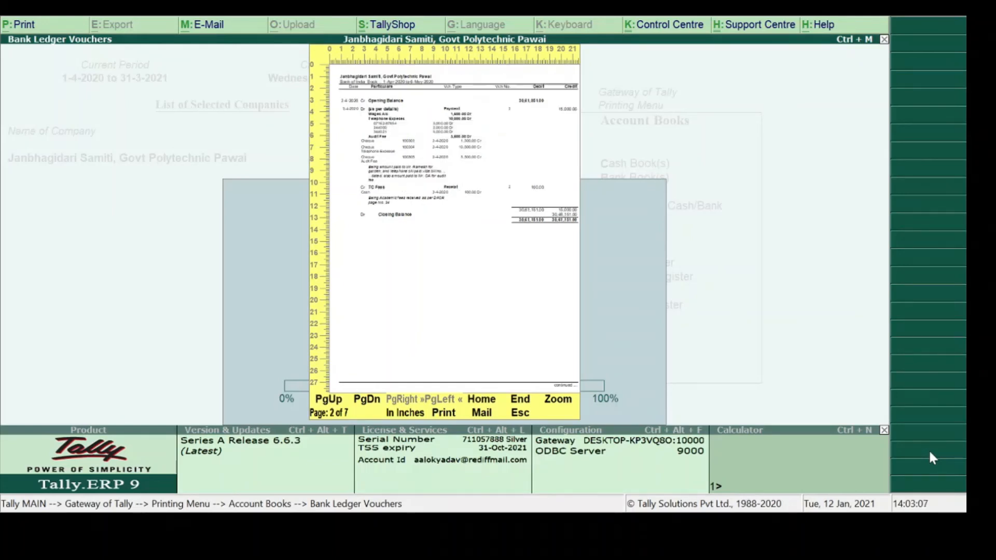
key(Page_Up)
key(alt+z)
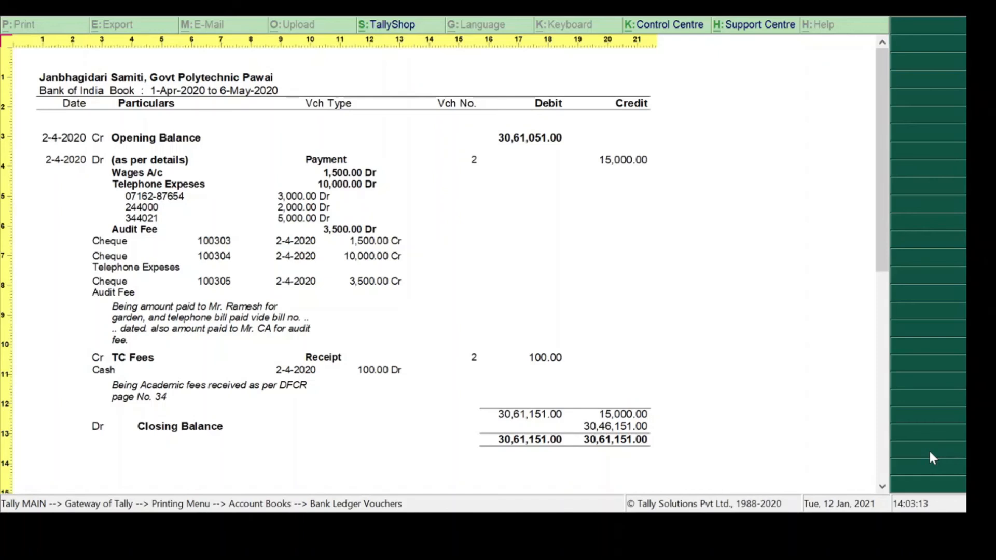
mouse_move(889, 171)
mouse_down()
mouse_move(883, 164)
mouse_move(884, 182)
mouse_move(886, 168)
mouse_up()
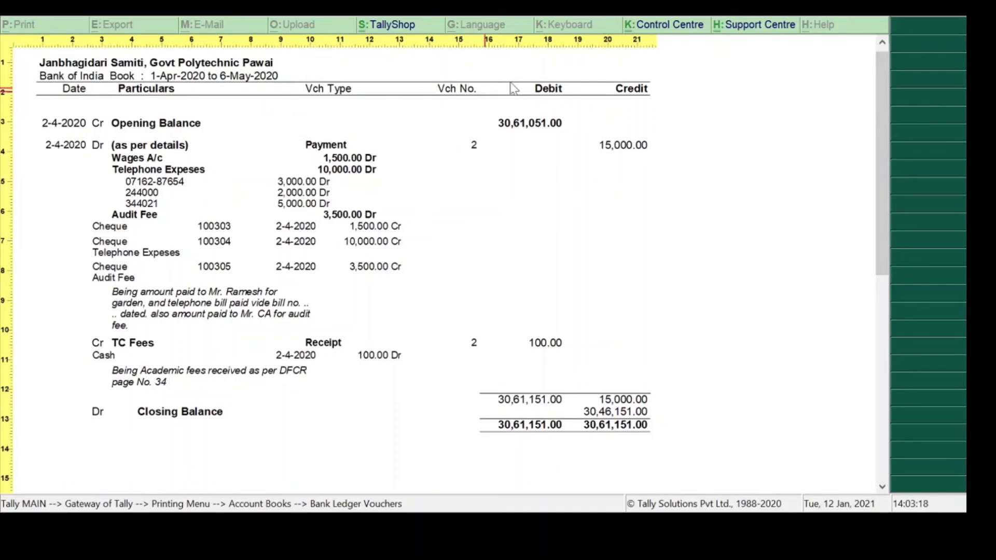
scroll(458, 259, down, 6)
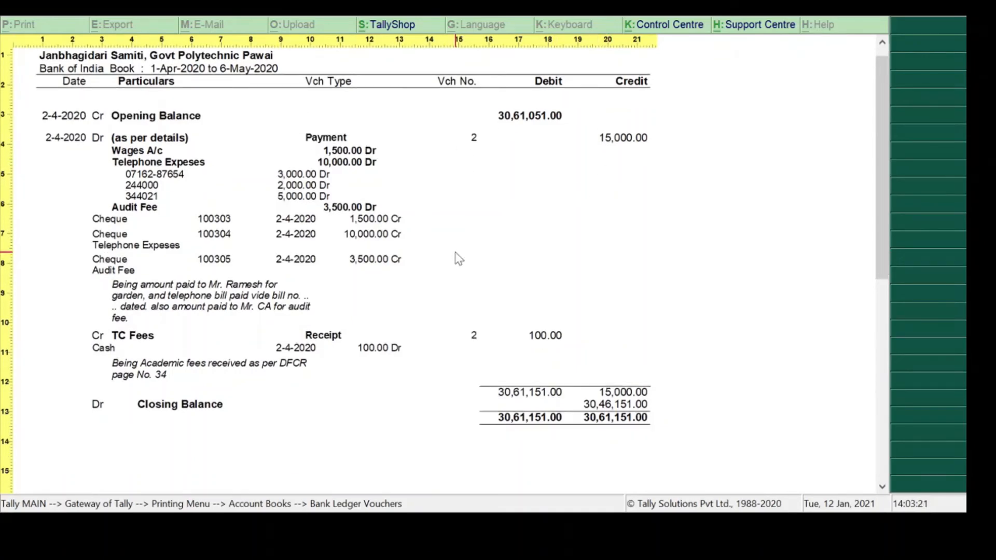
scroll(458, 259, down, 12)
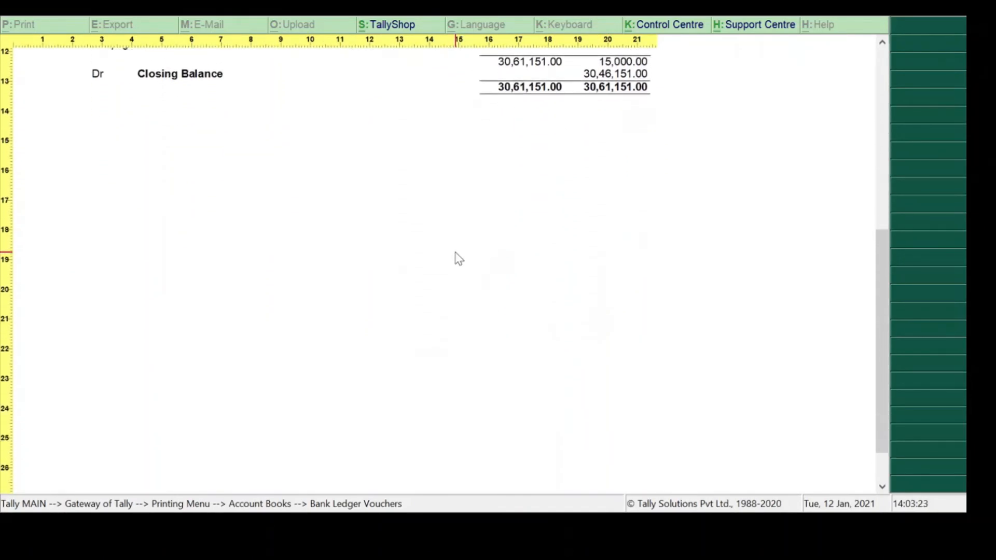
scroll(458, 259, down, 12)
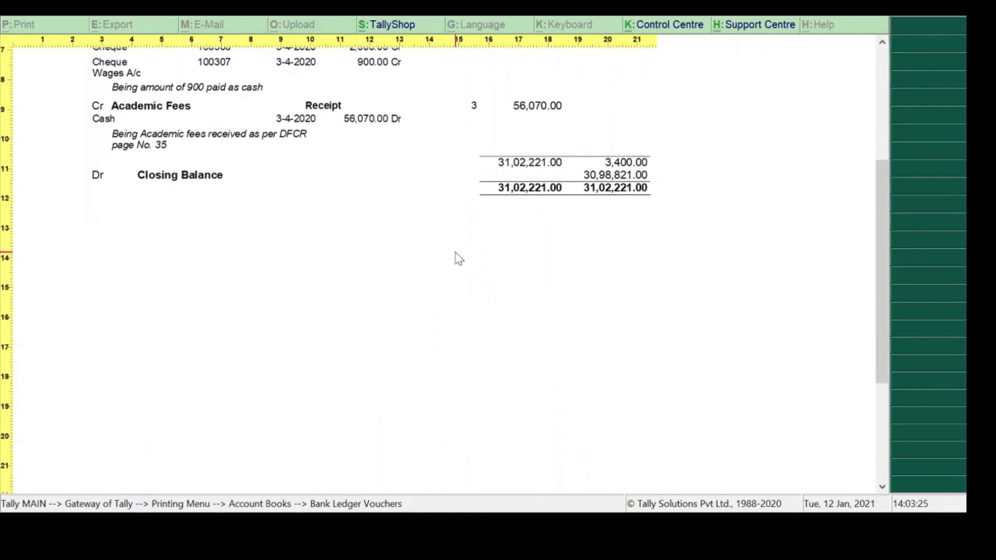
scroll(458, 258, down, 12)
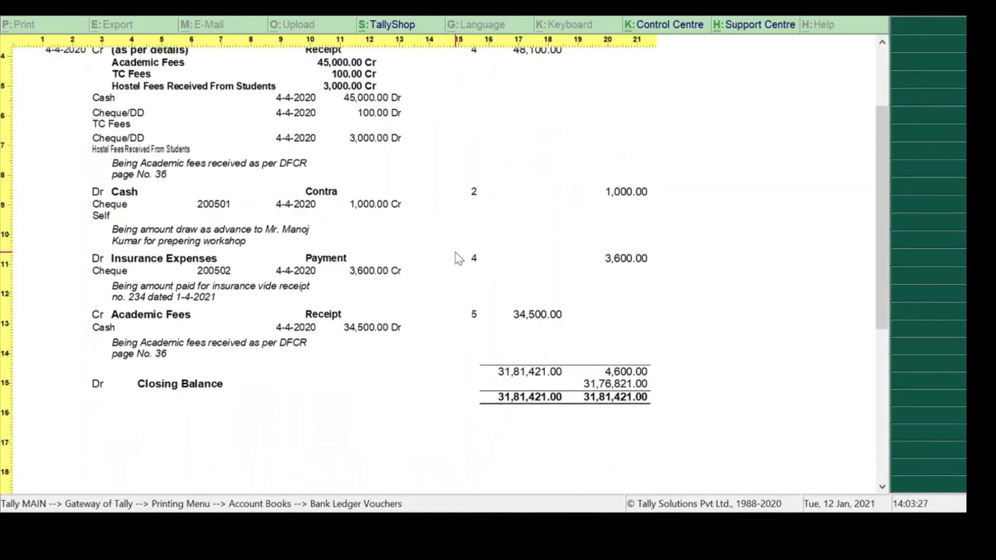
scroll(459, 258, up, 10)
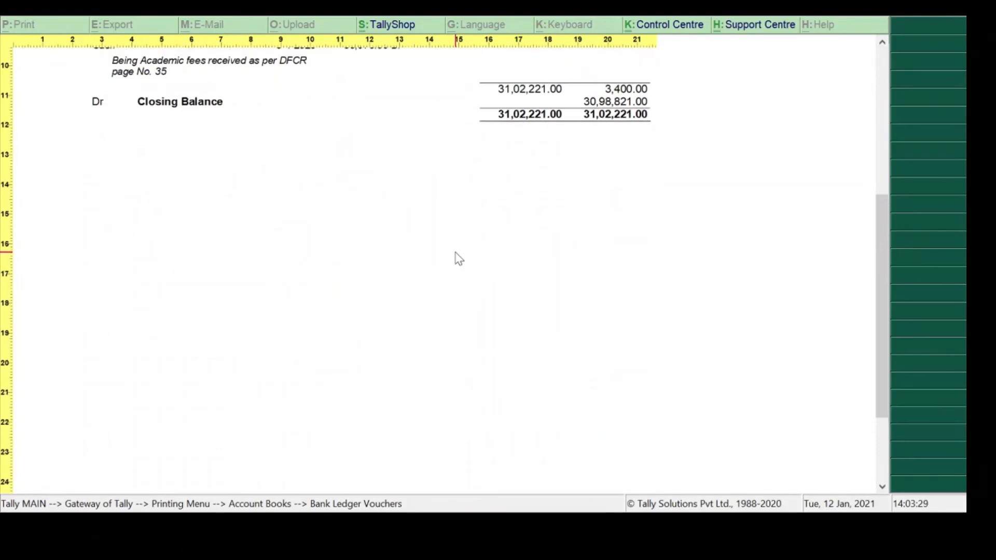
Close the bank book print preview and the printing menus, returning to the Gateway of Tally.
scroll(458, 259, up, 3)
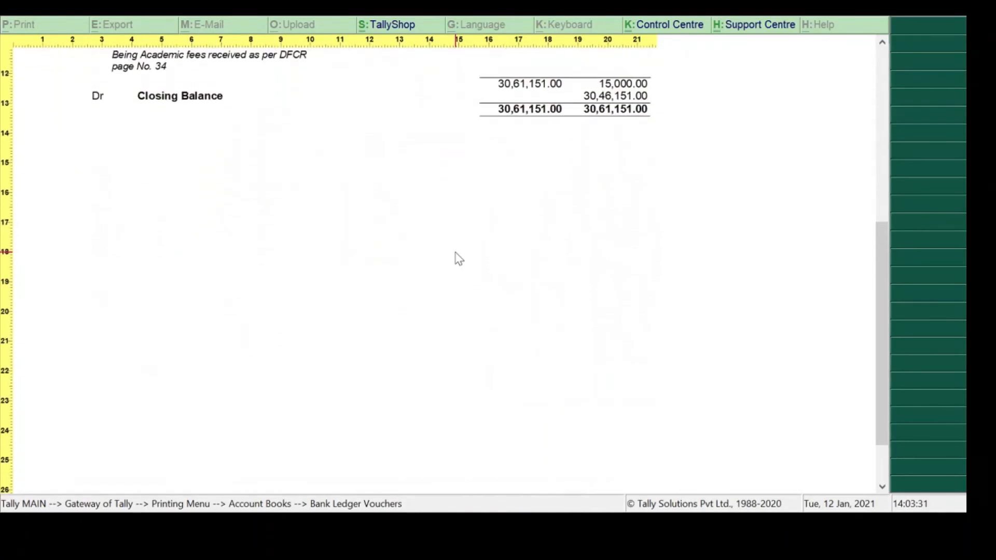
key(Escape)
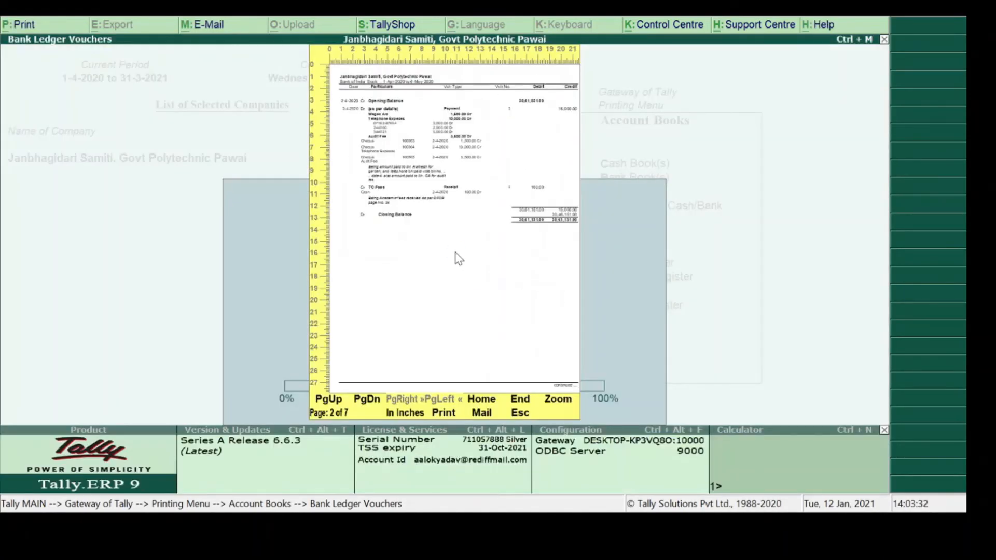
key(Escape)
key(Escape)
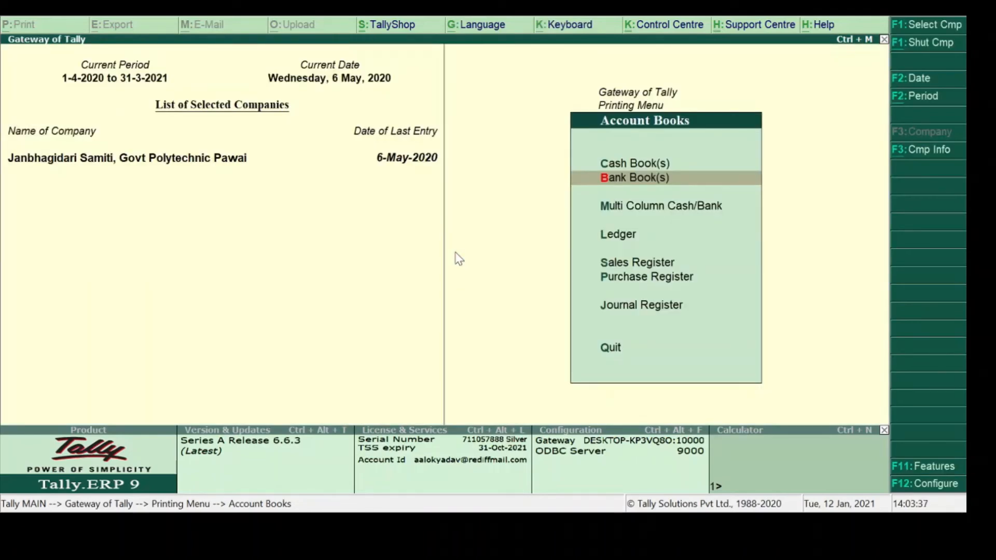
key(Escape)
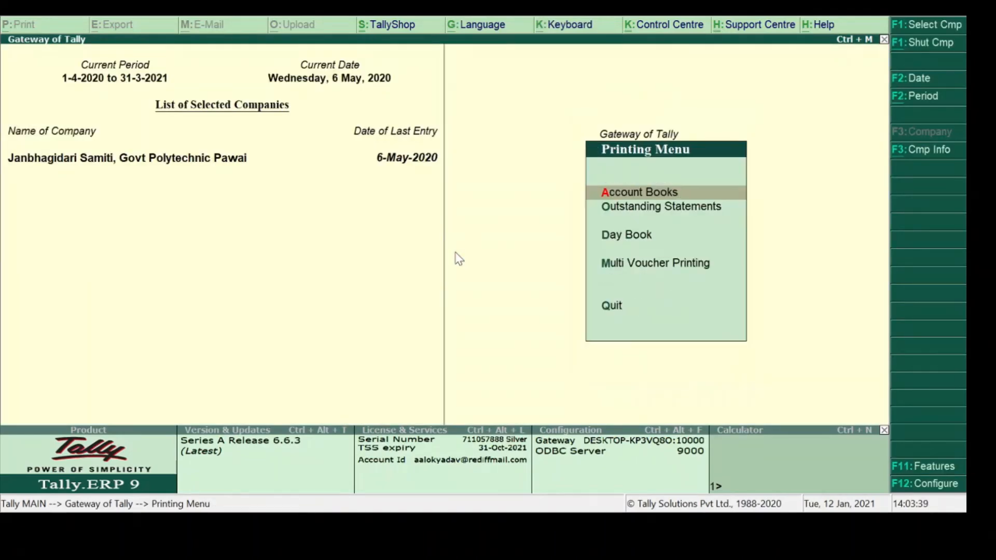
key(Escape)
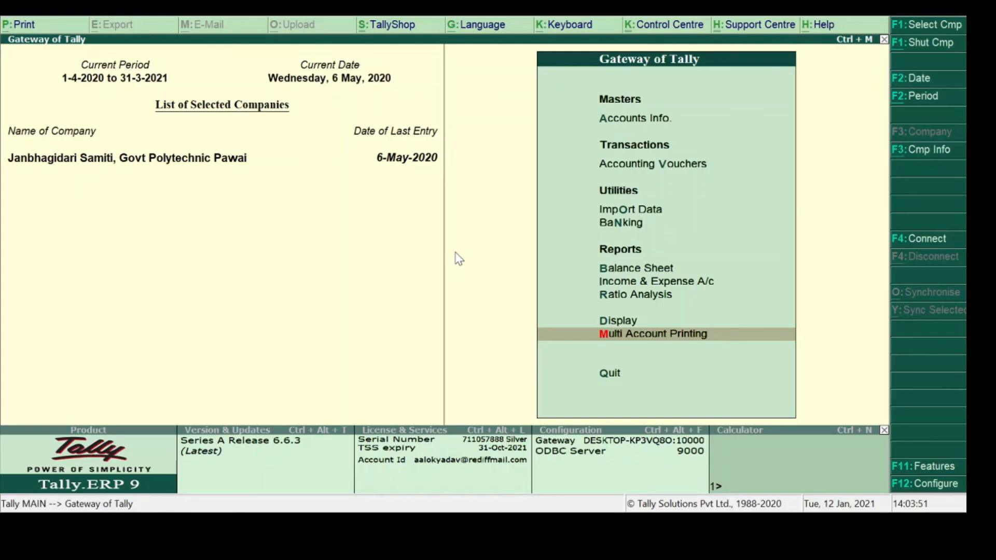
Display the Cash/Bank Books summary from the account books.
key(Up)
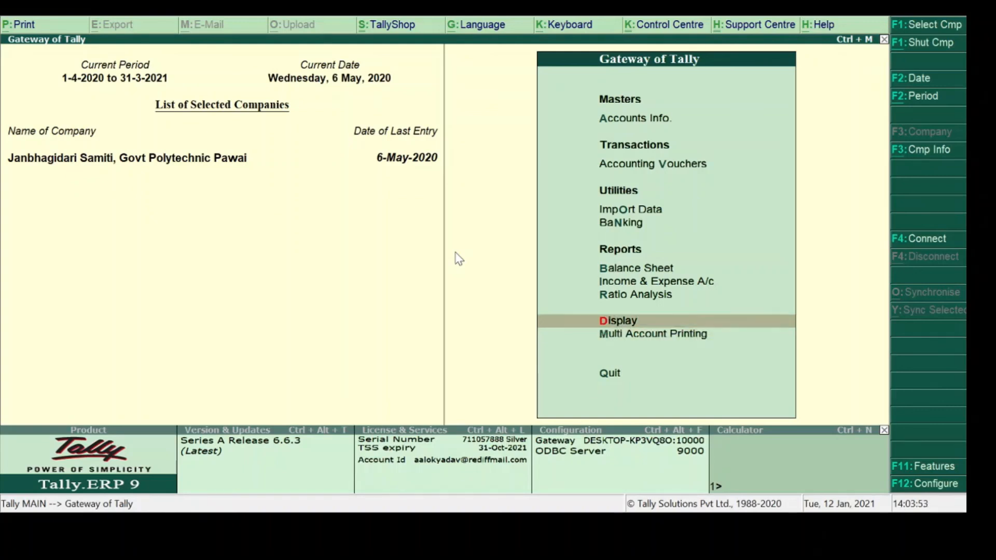
key(Return)
key(Down)
key(Down)
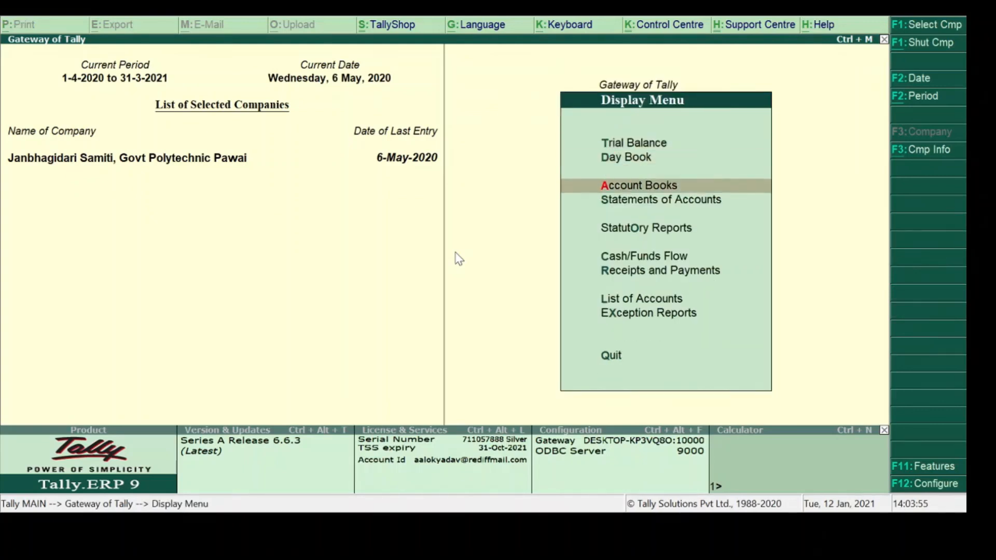
key(Return)
key(Down)
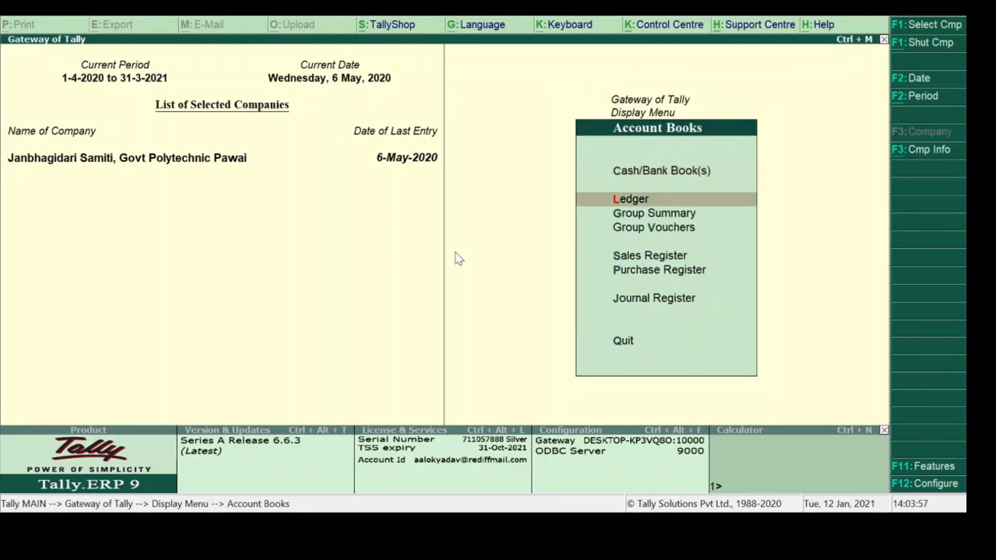
key(Up)
key(Return)
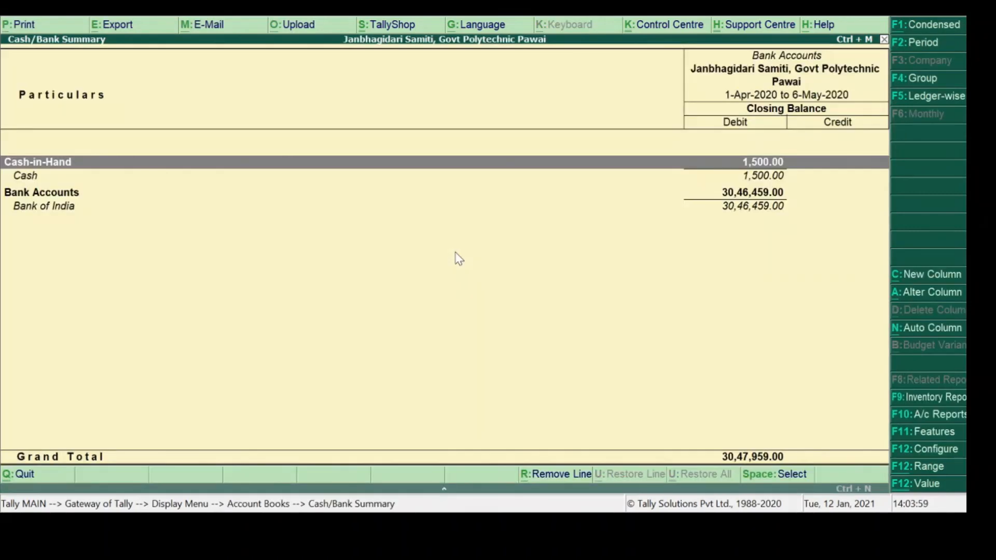
Open the Bank of India ledger vouchers for April and bring up their bank reconciliation.
key(Down)
key(Down)
key(Down)
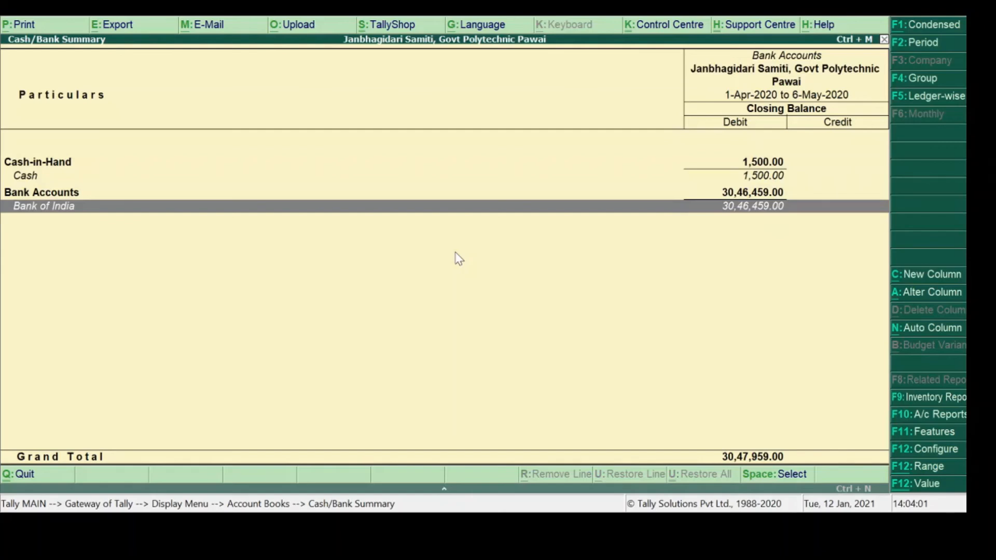
key(Return)
key(Up)
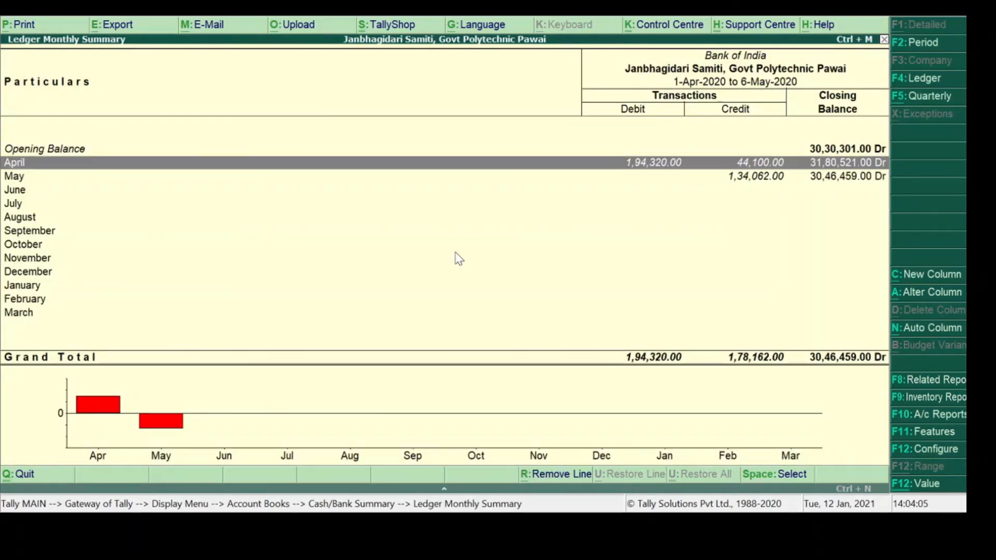
key(Return)
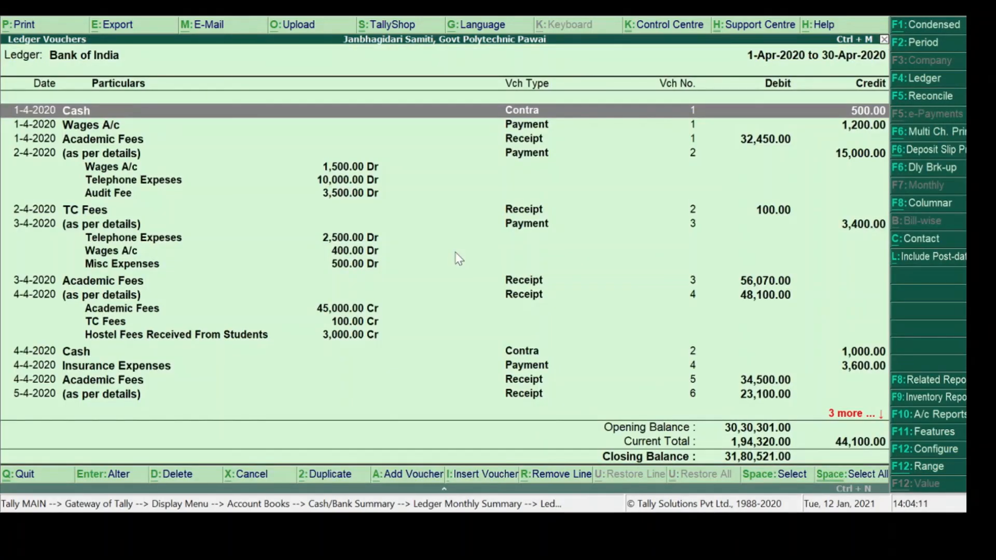
click(915, 98)
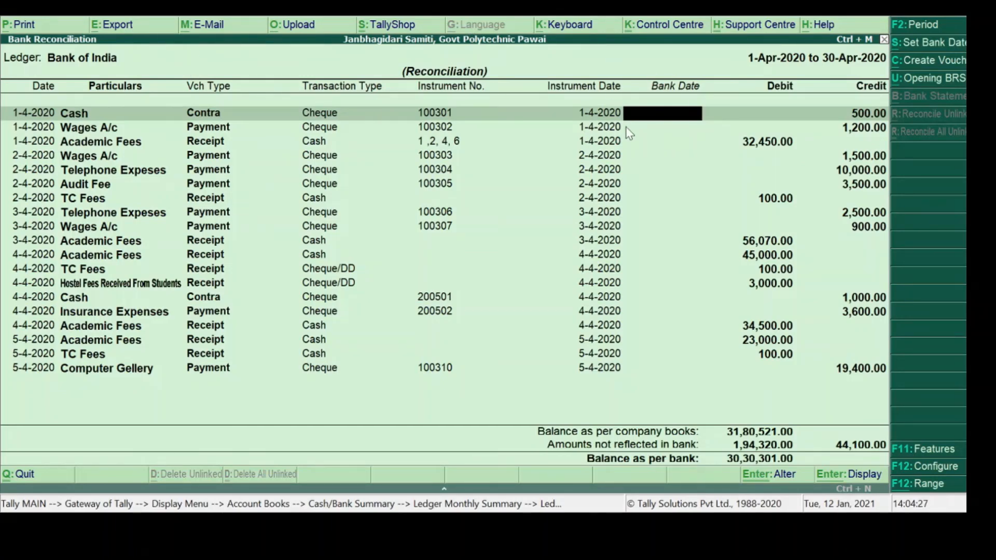
Enter bank dates 1-4-2020 for cheque 100301, 2-4-2020 for cheque 100302 and 1-4-2020 for the first Academic Fees receipt.
text(1-4)
key(Return)
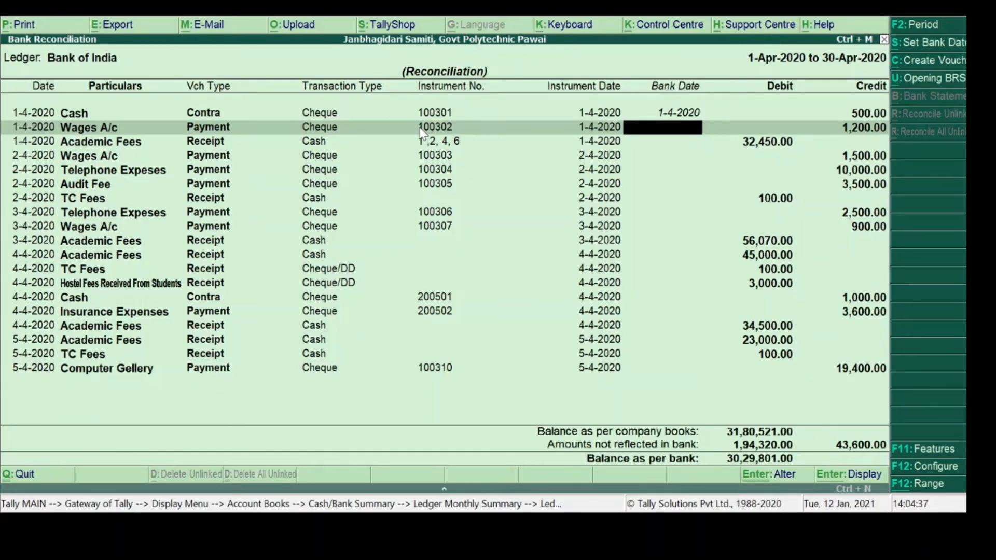
text(2)
key(Return)
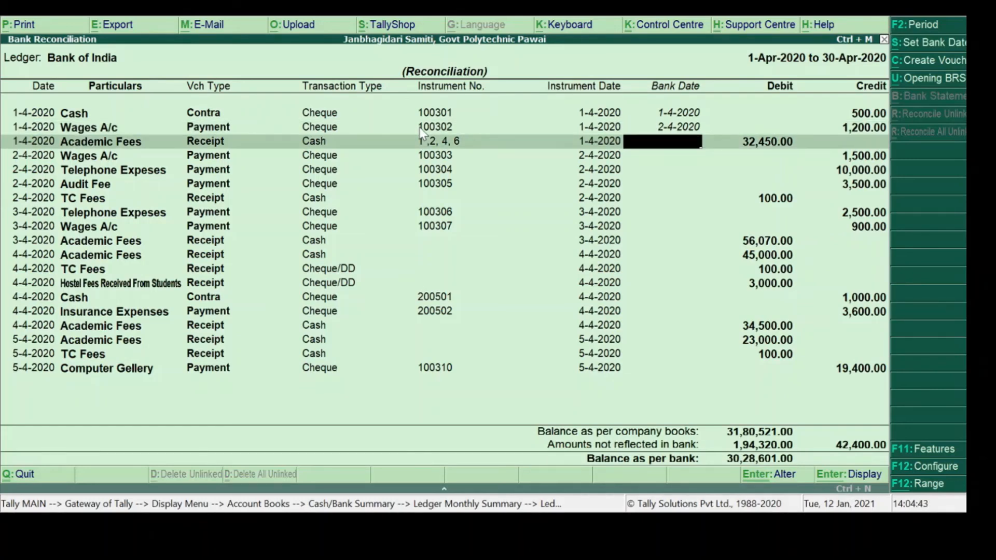
text(1)
key(Return)
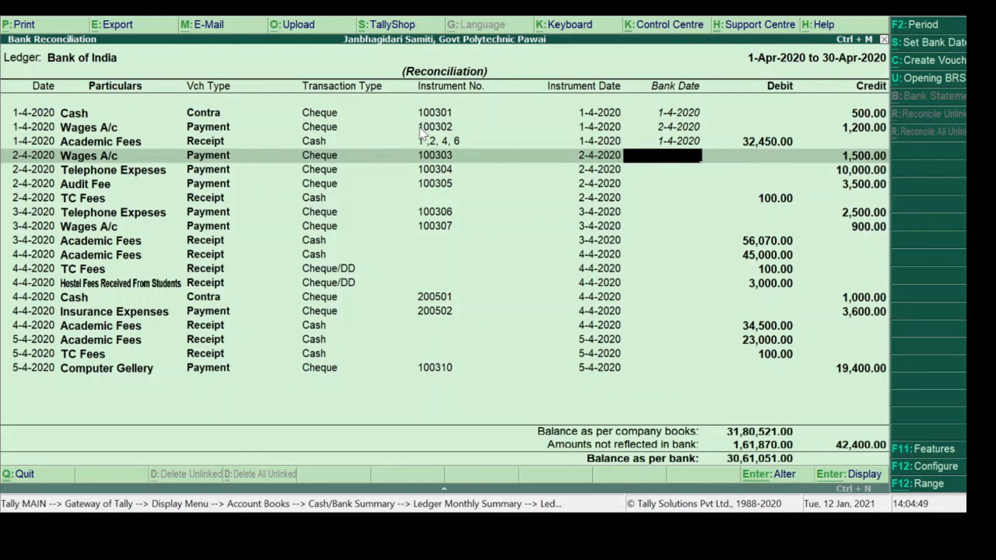
Enter bank date 10-4-2020 for Wages cheque 100303 and 15-4-2020 for Telephone cheque 100304.
text(10)
key(Return)
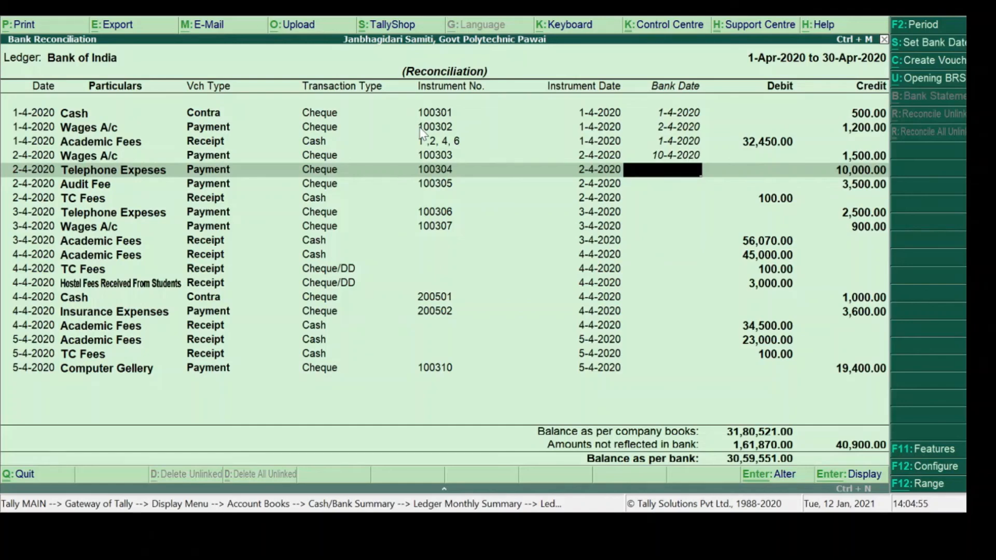
text(15)
key(Return)
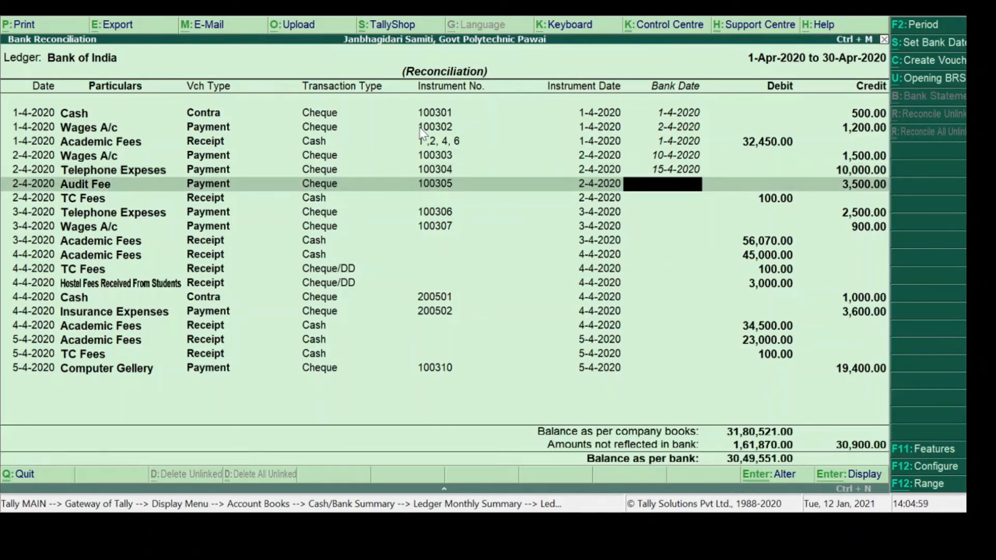
Leave the bank dates of all entries from the Audit Fee cheque onward blank and accept the reconciliation.
key(Return)
key(Return)
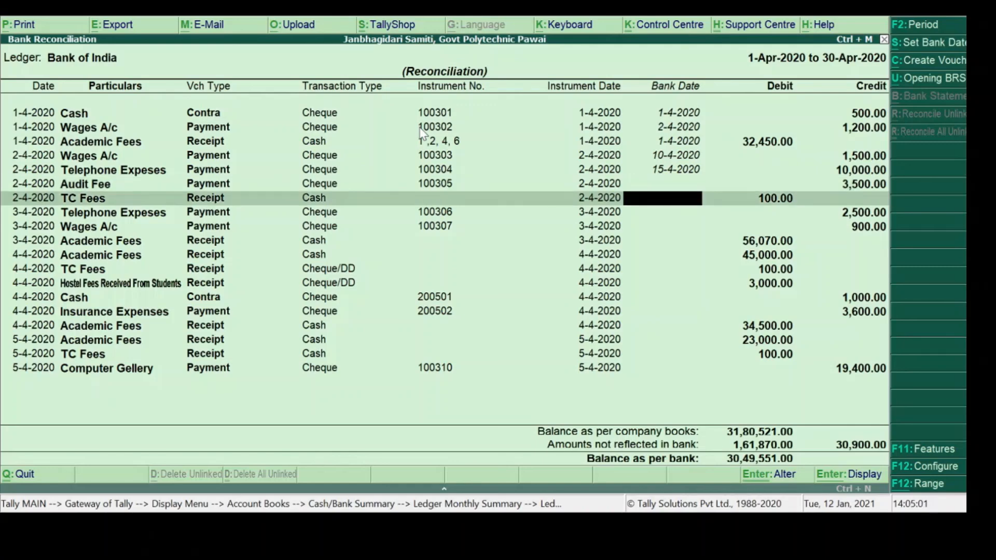
key(Return)
key(Return)
key(Return)
key(Return)
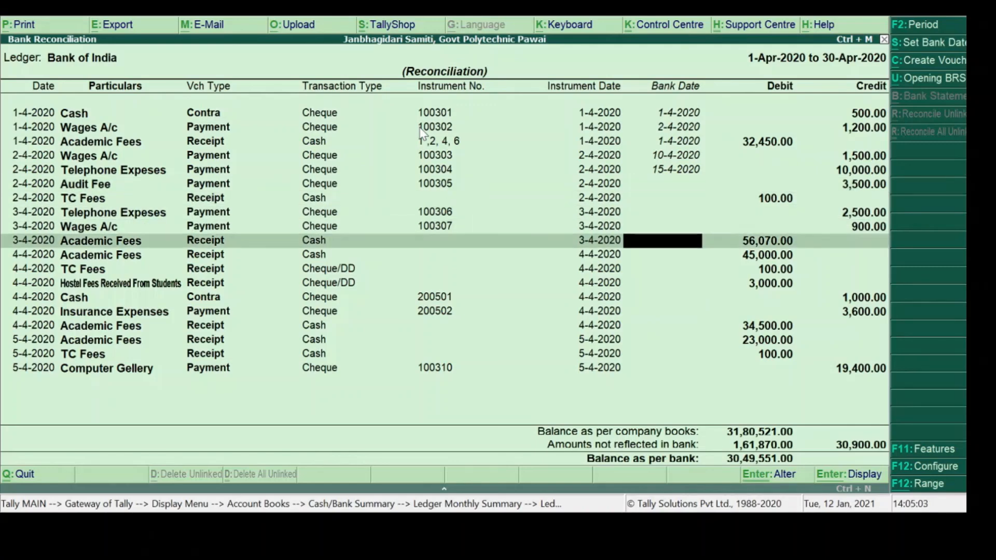
key(Return)
key(Return)
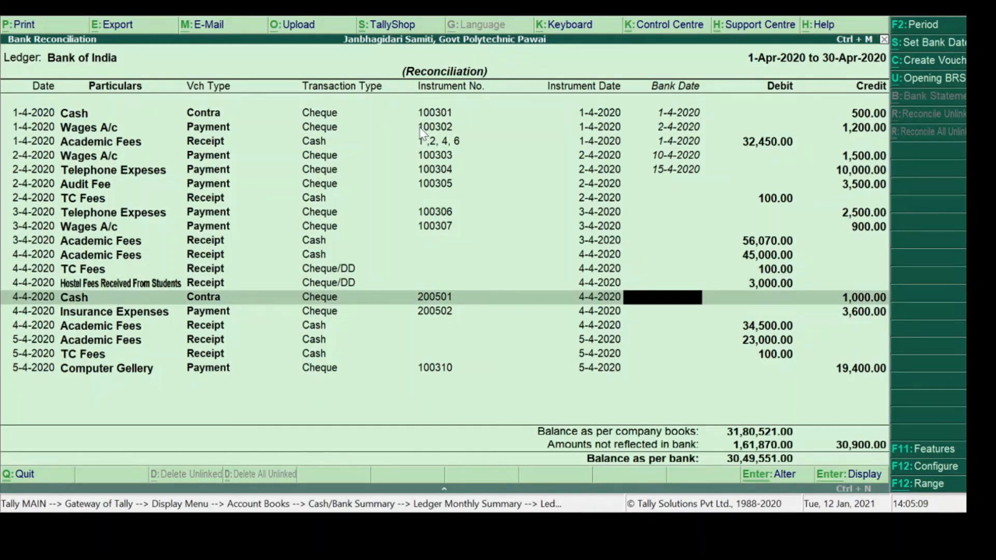
key(Return)
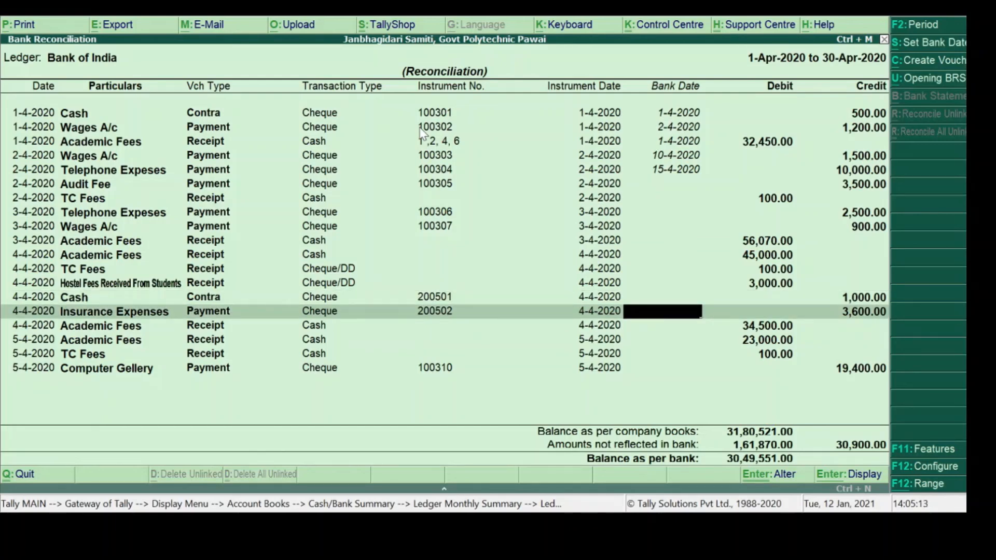
key(Return)
key(Return)
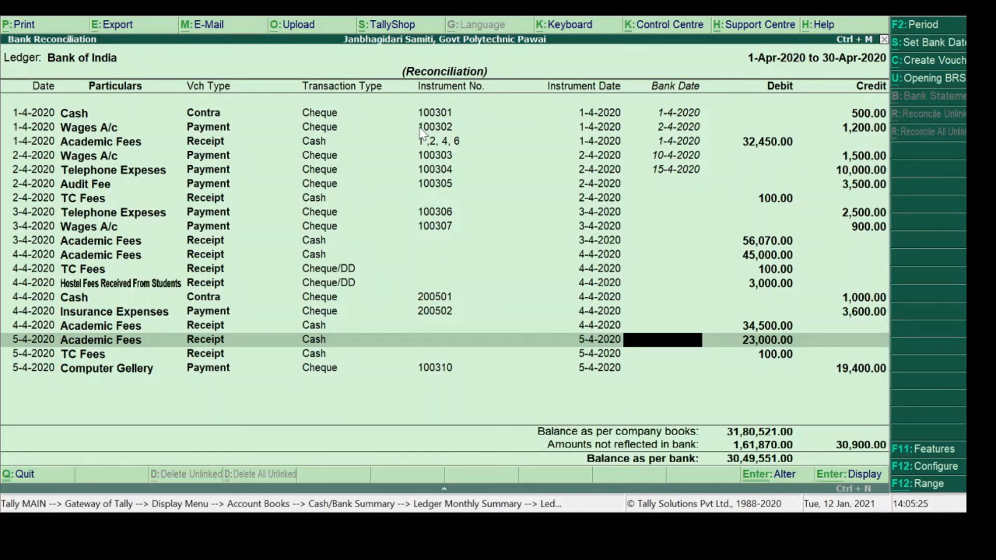
key(Return)
key(Return)
key(Return)
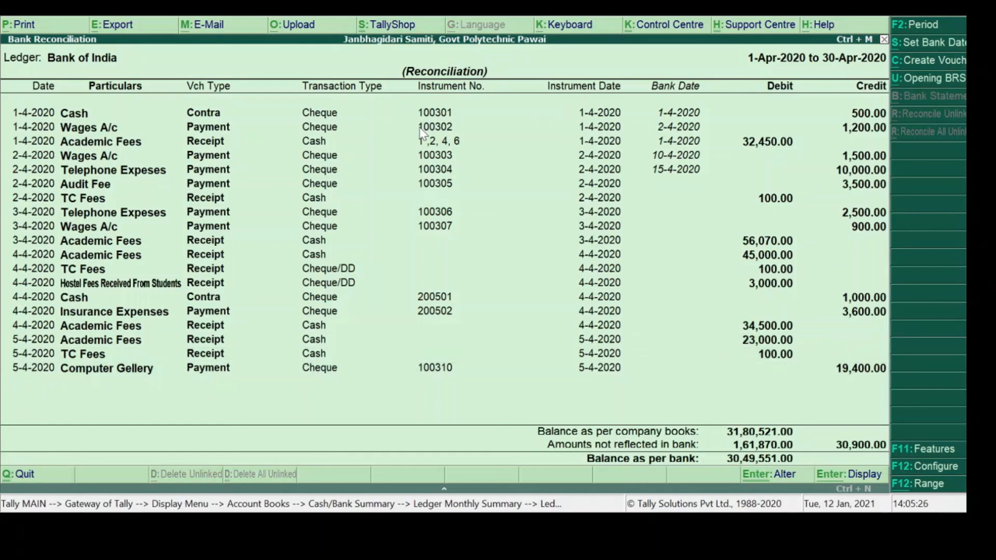
key(Return)
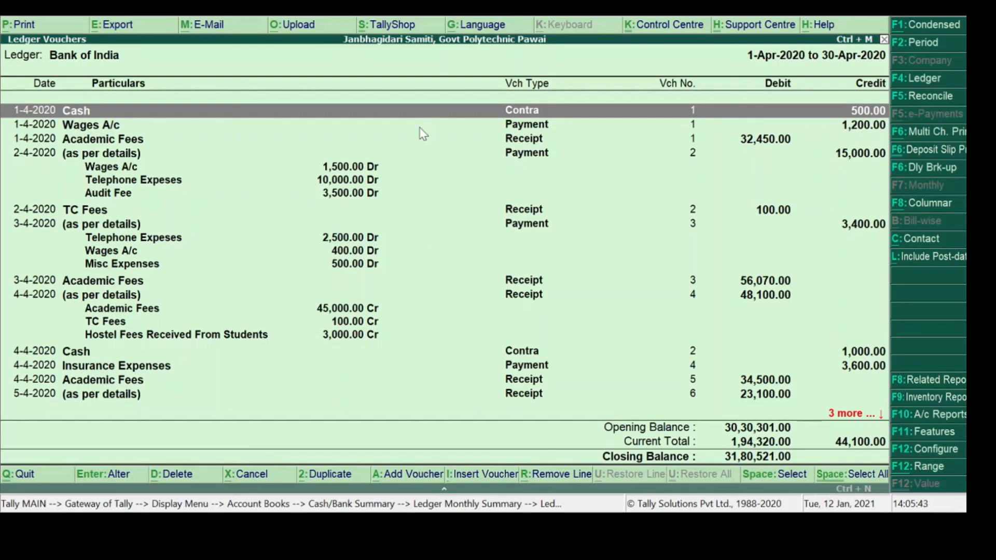
Leave the Bank of India ledger reports for the Gateway of Tally and go up to the entries above Display.
key(Escape)
key(Escape)
key(Escape)
key(Escape)
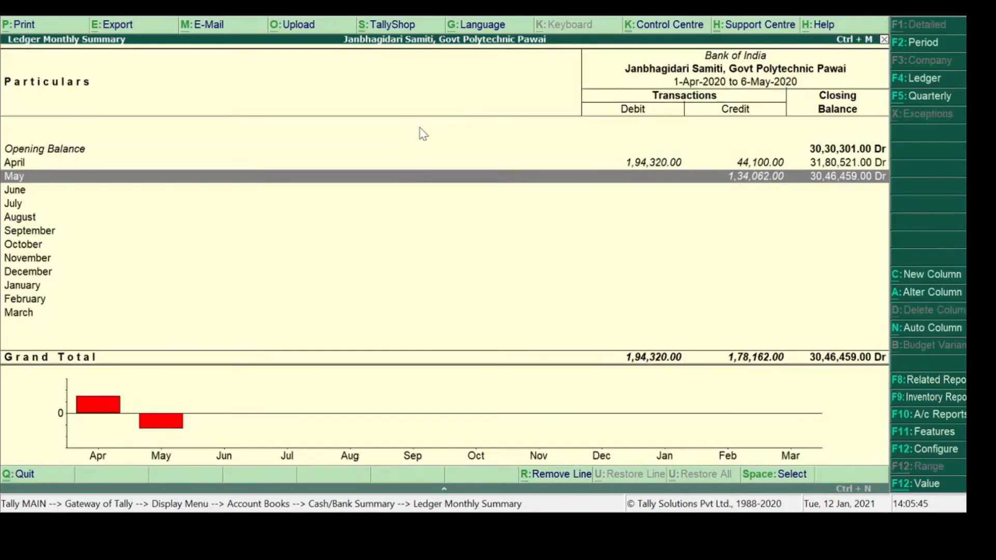
key(Escape)
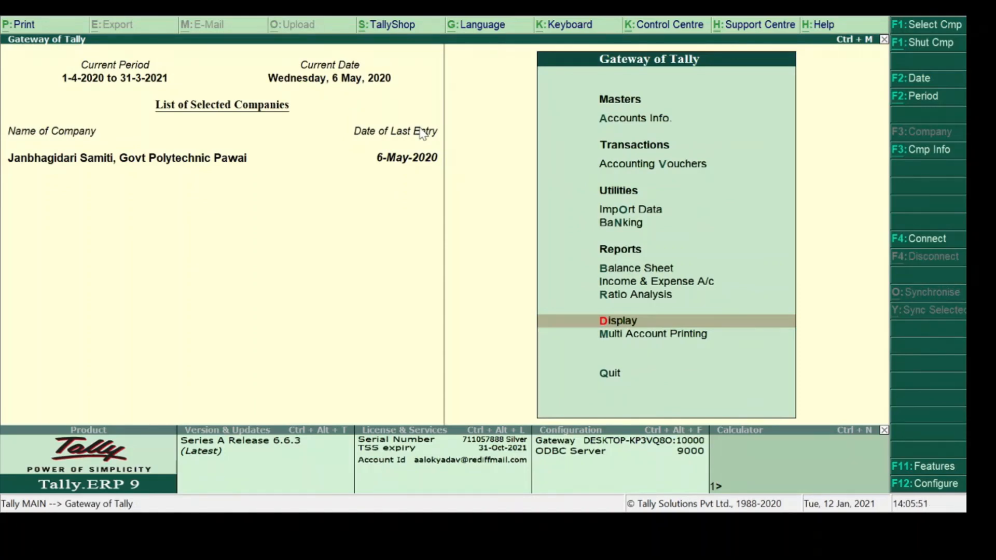
key(Up)
key(Up)
key(Up)
key(Up)
key(Up)
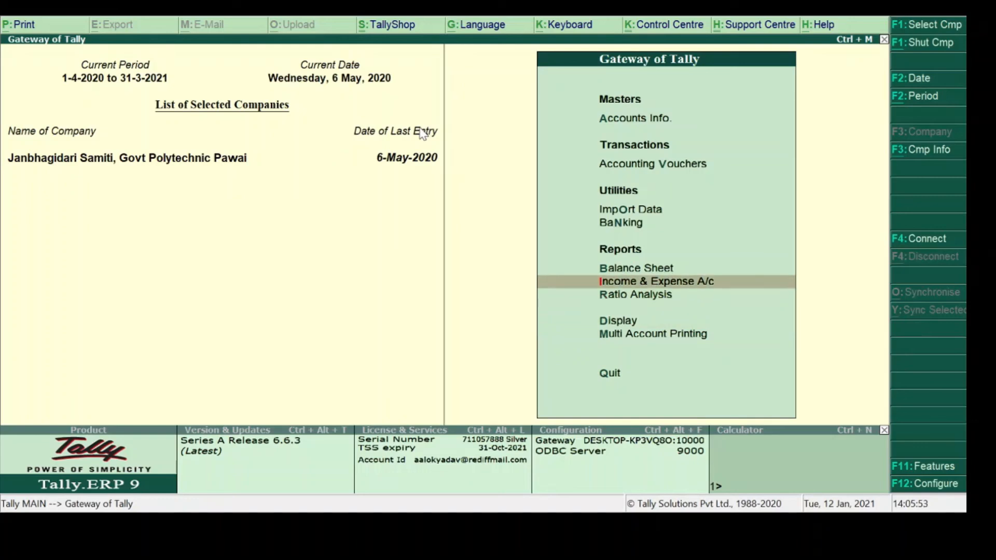